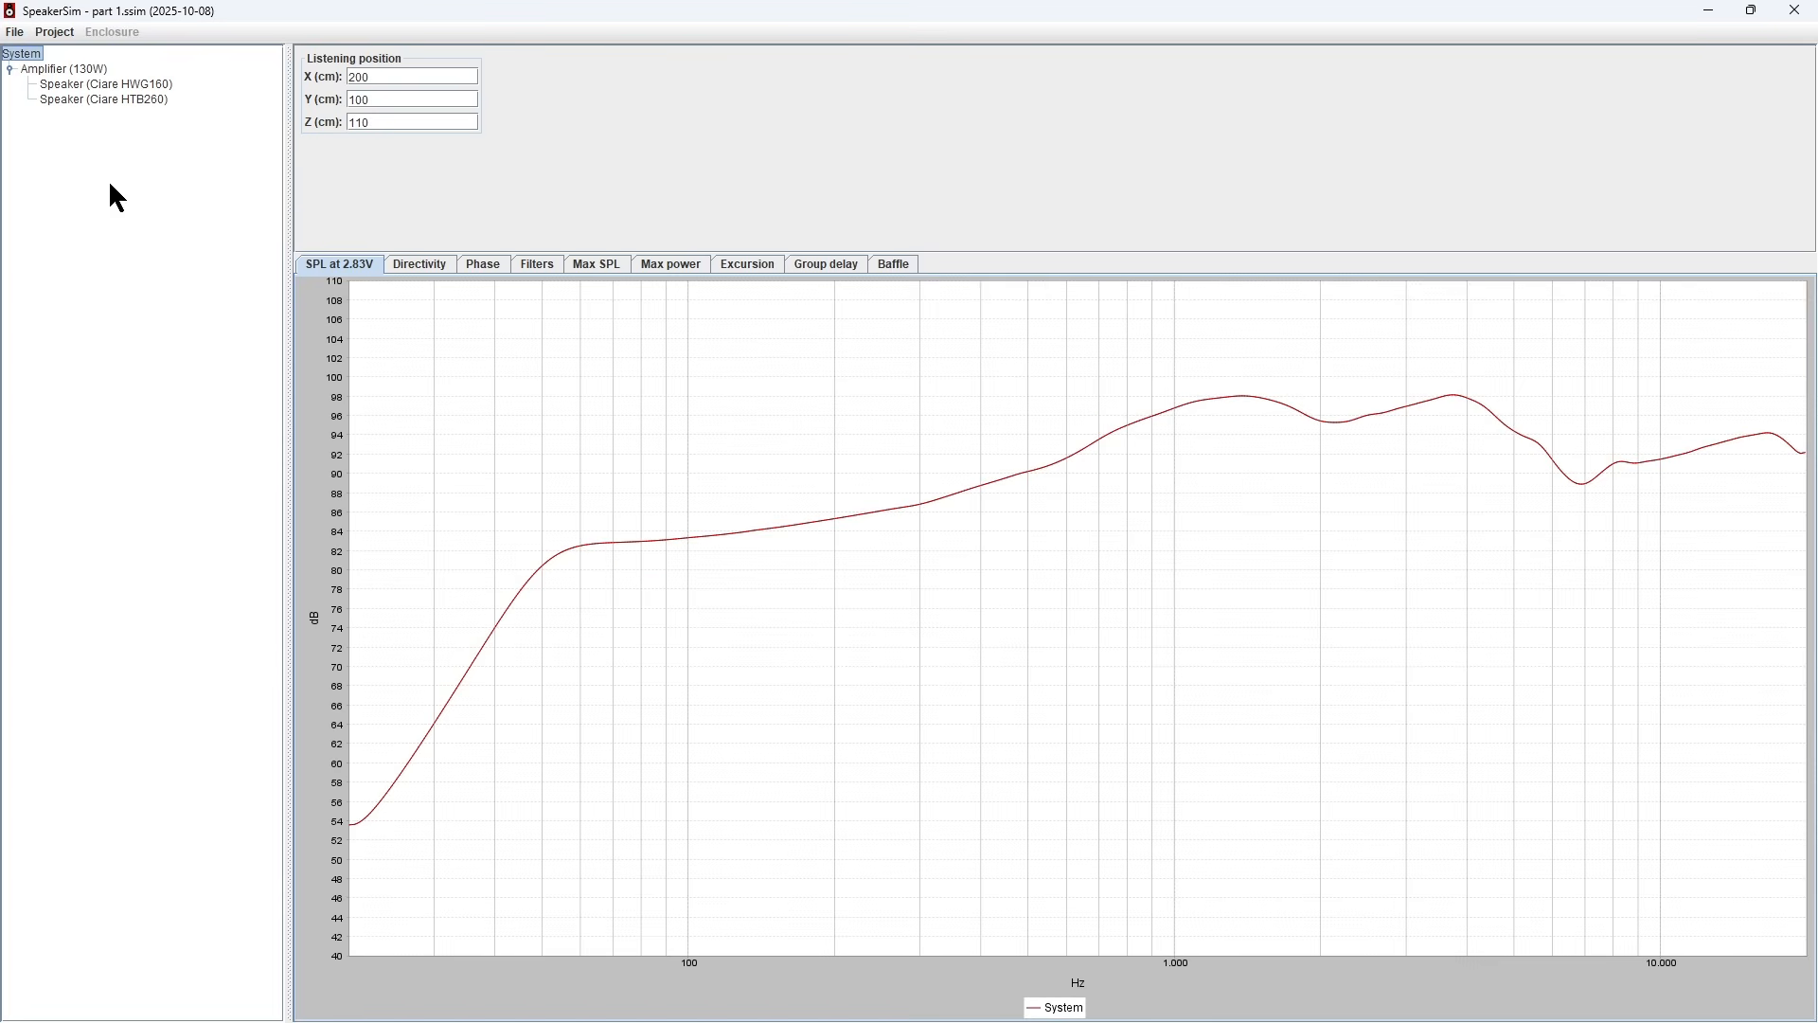
- Open the Ciare HWG160 driver's parameters and check them against the HWG160 EN.pdf datasheet, returning to SpeakerSim
click(144, 85)
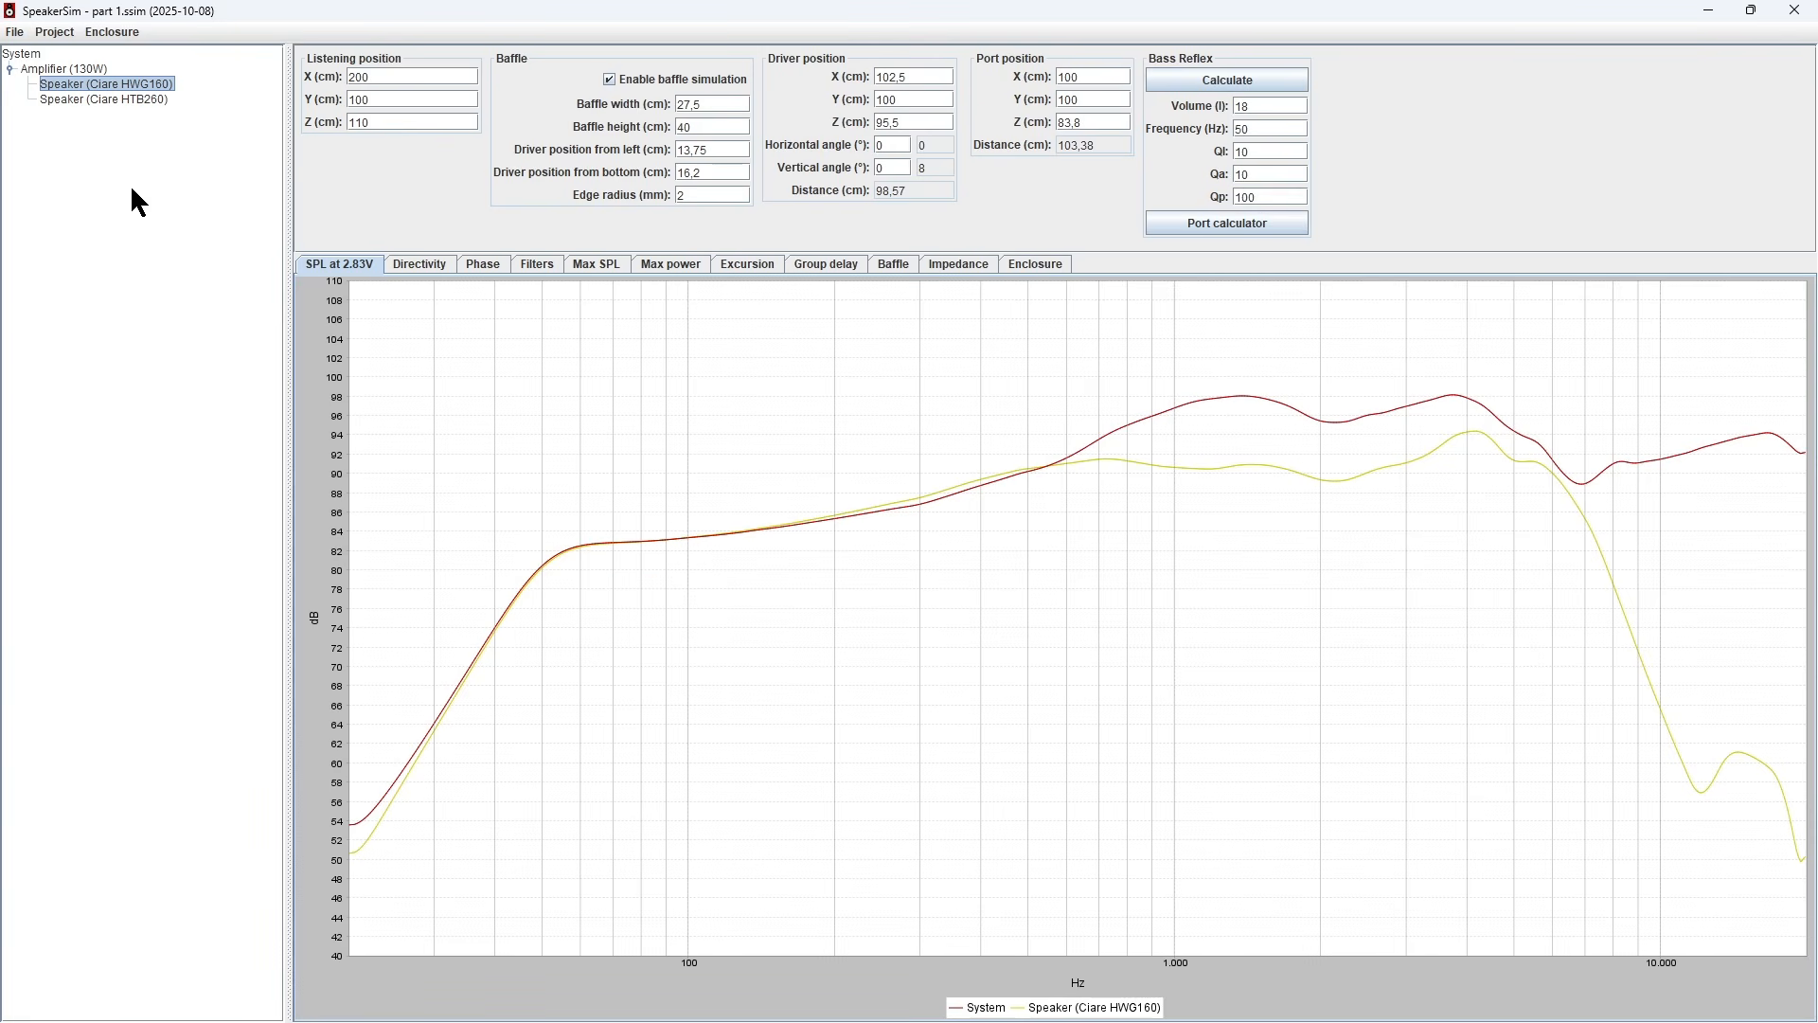
double_click(155, 89)
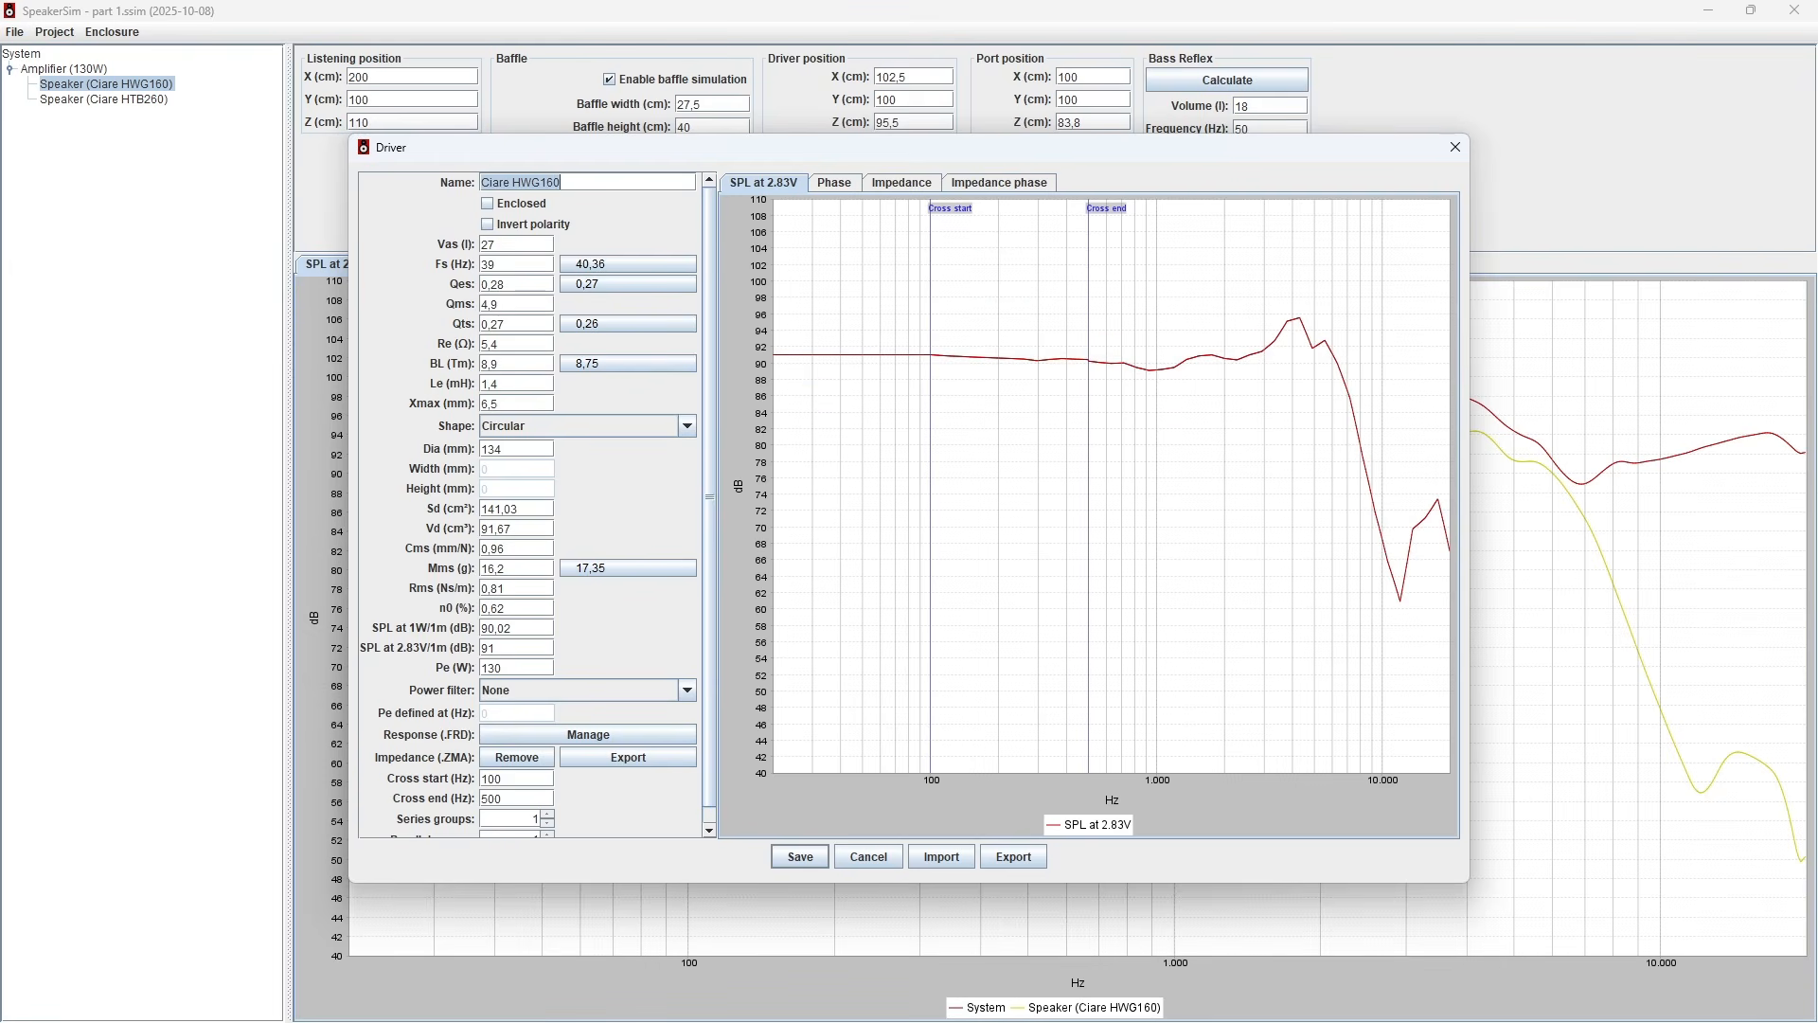
mouse_move(931, 1022)
click(1183, 1002)
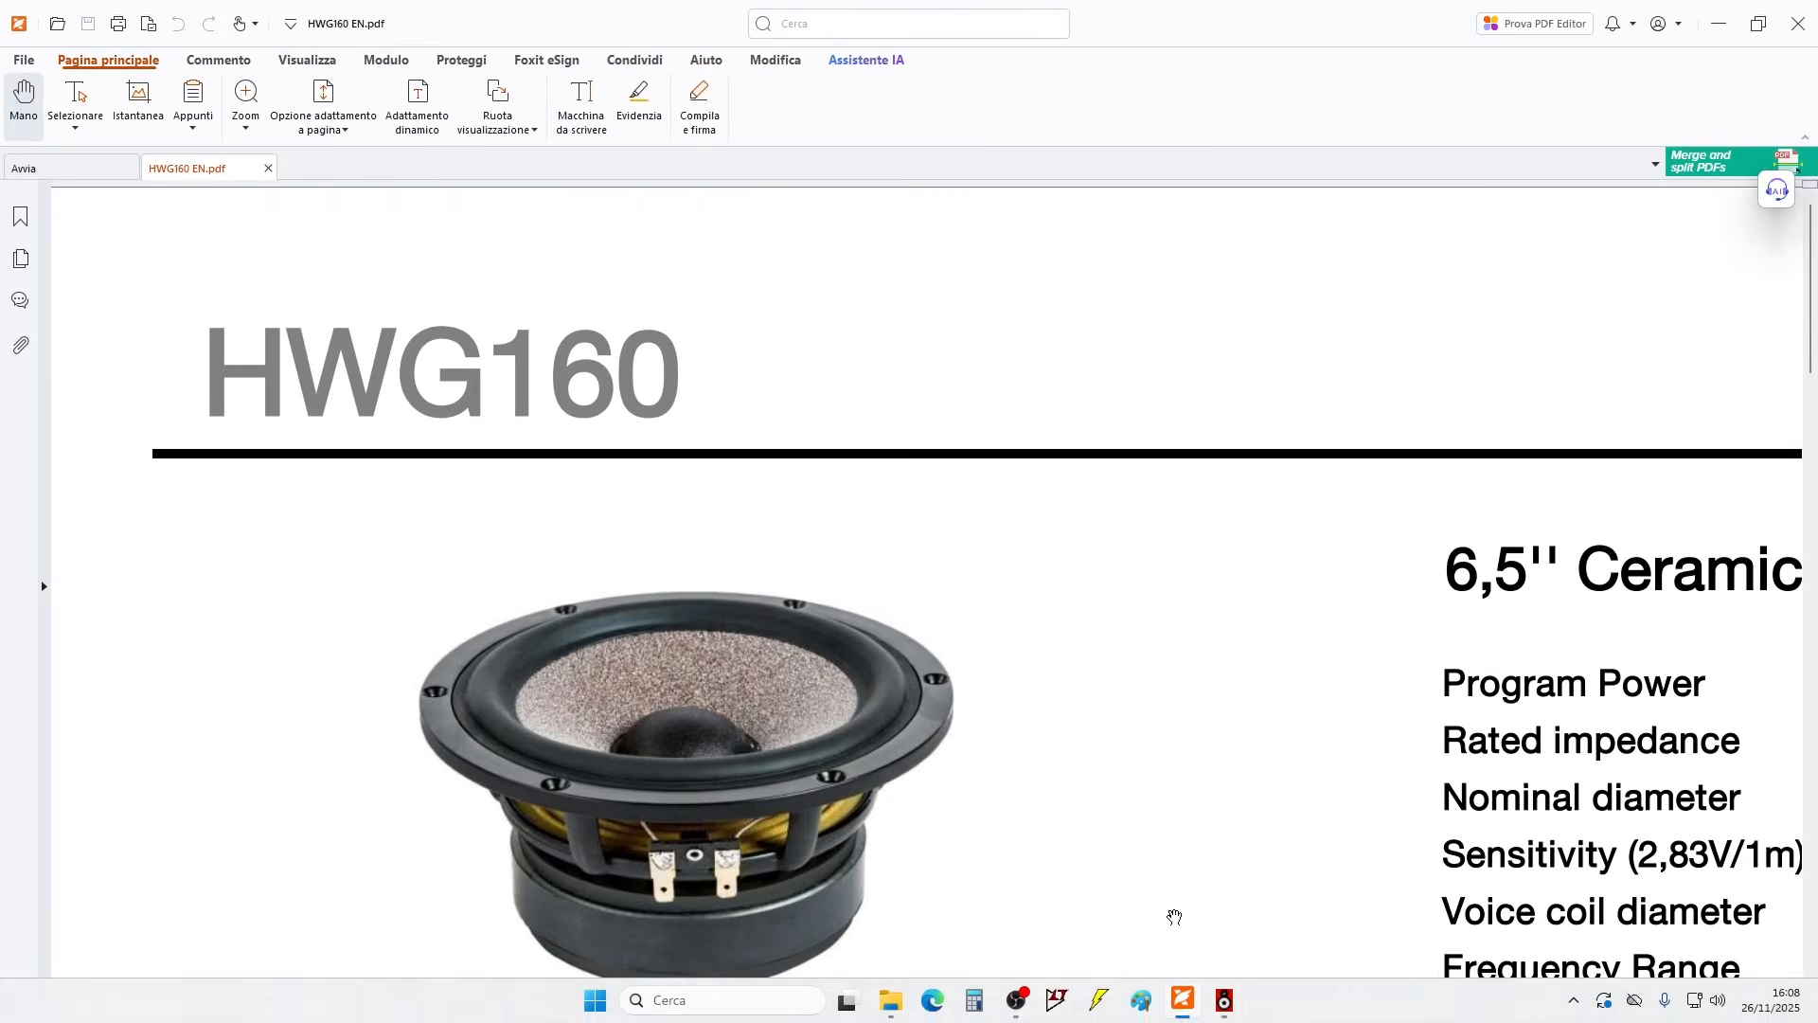
scroll(1128, 520, down, 4)
scroll(1108, 512, up, 6)
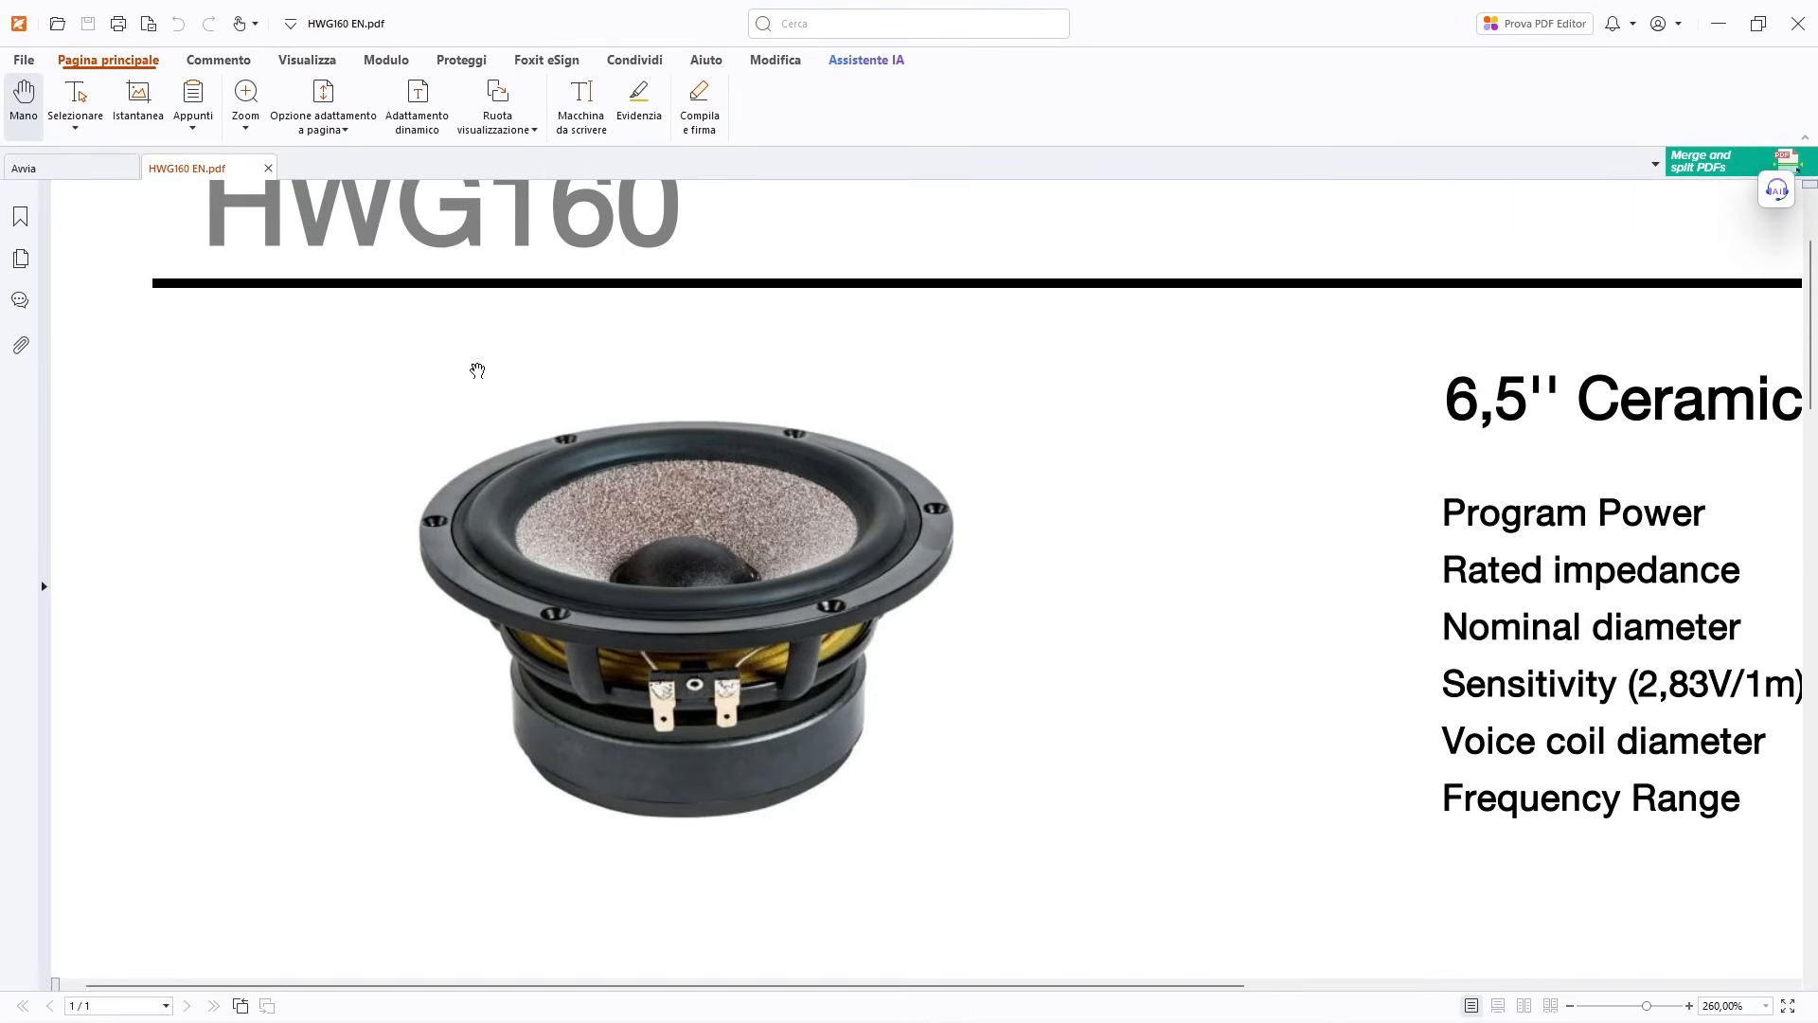
scroll(644, 407, down, 12)
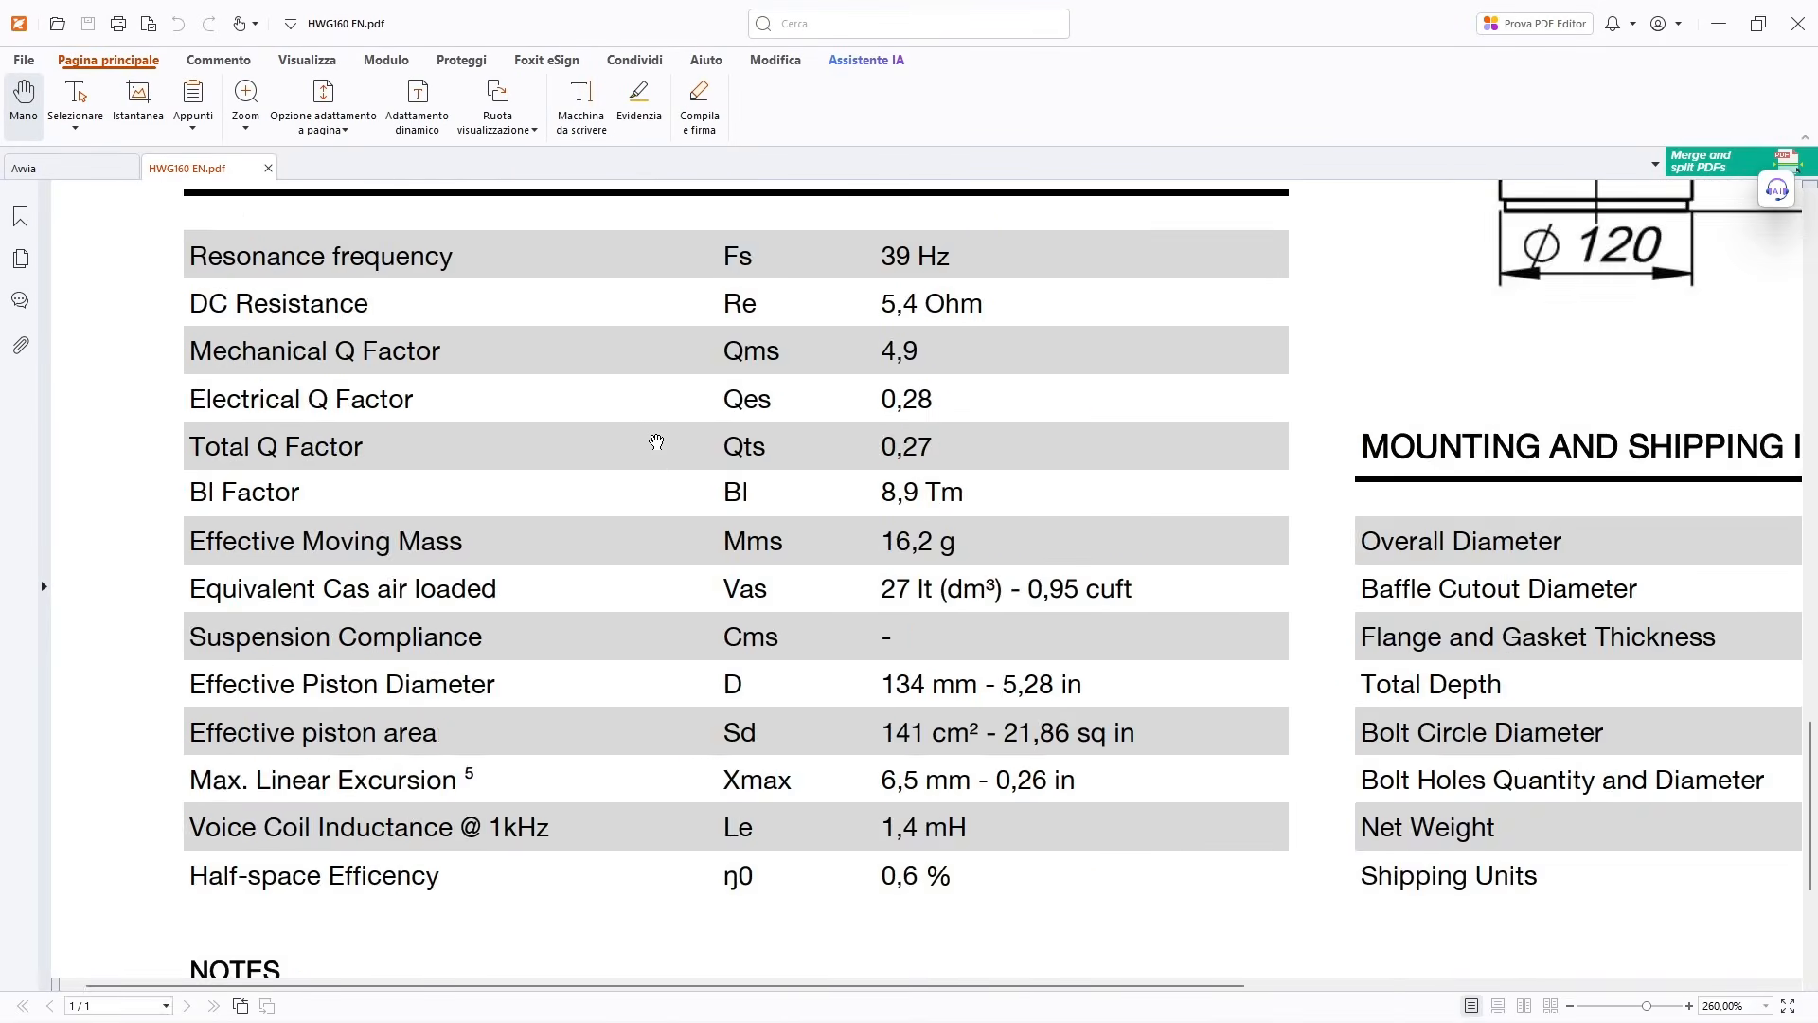
scroll(1418, 776, right, 5)
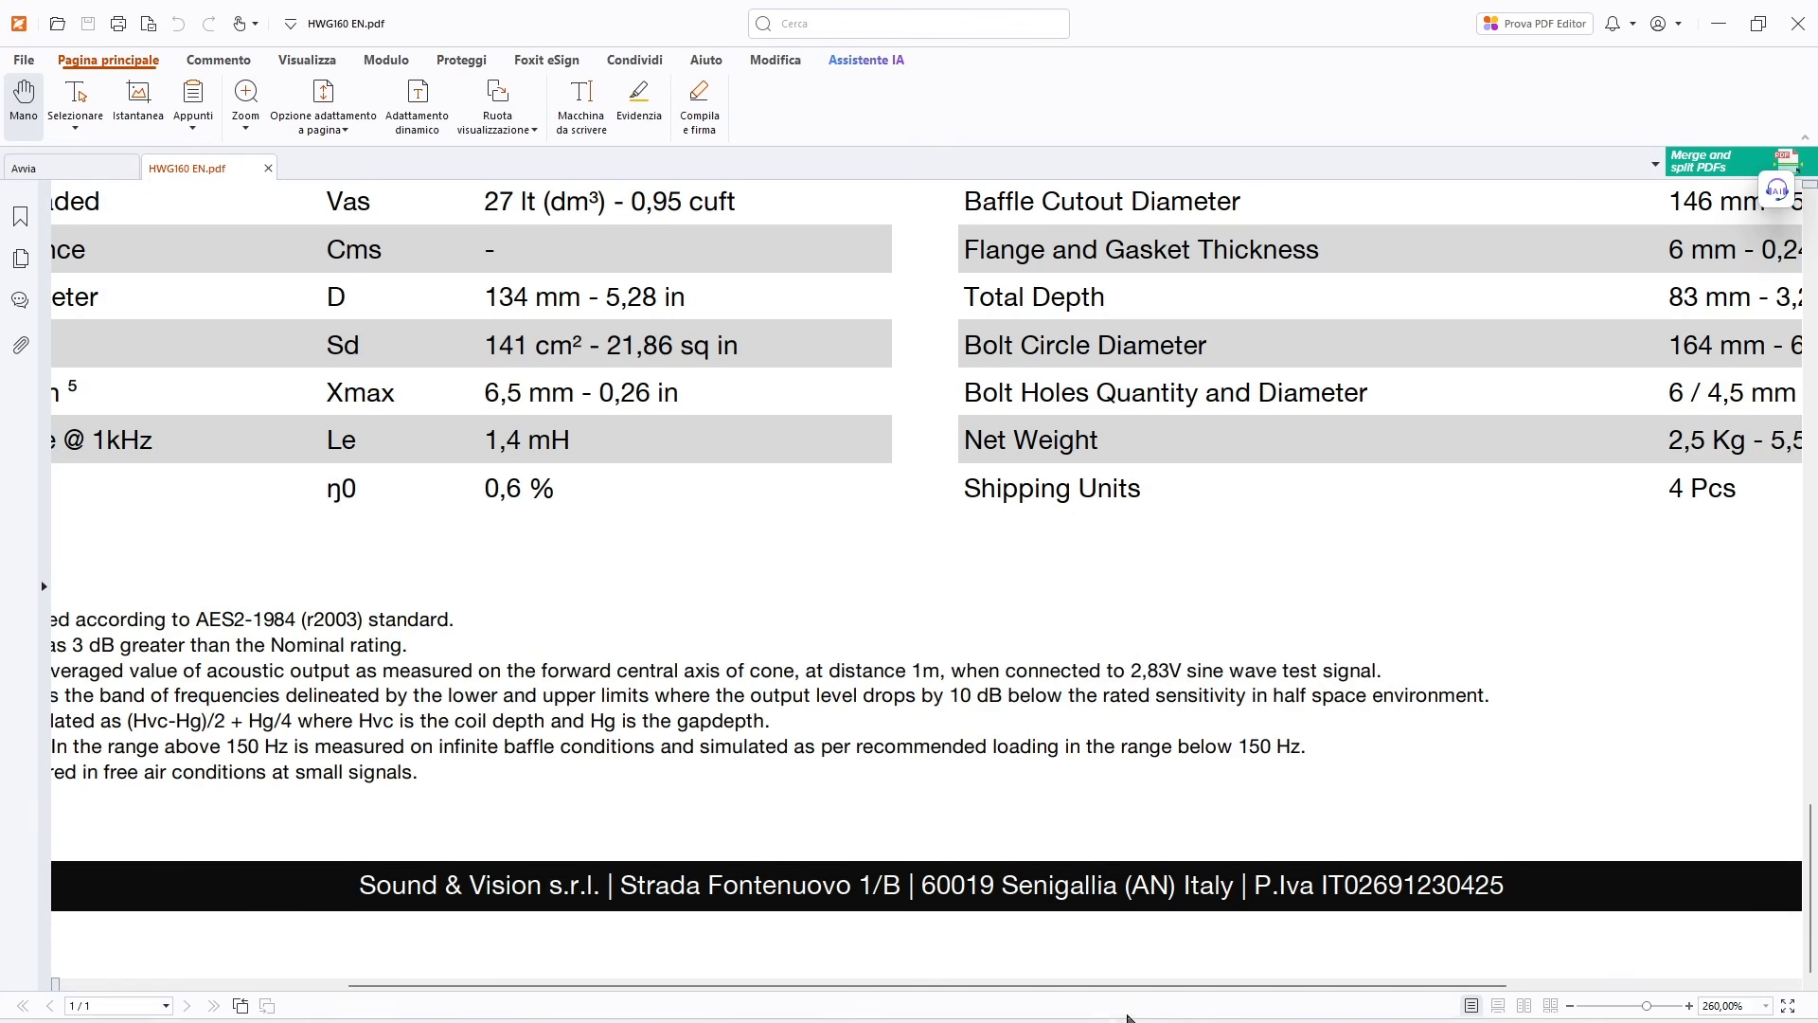
mouse_move(1099, 1017)
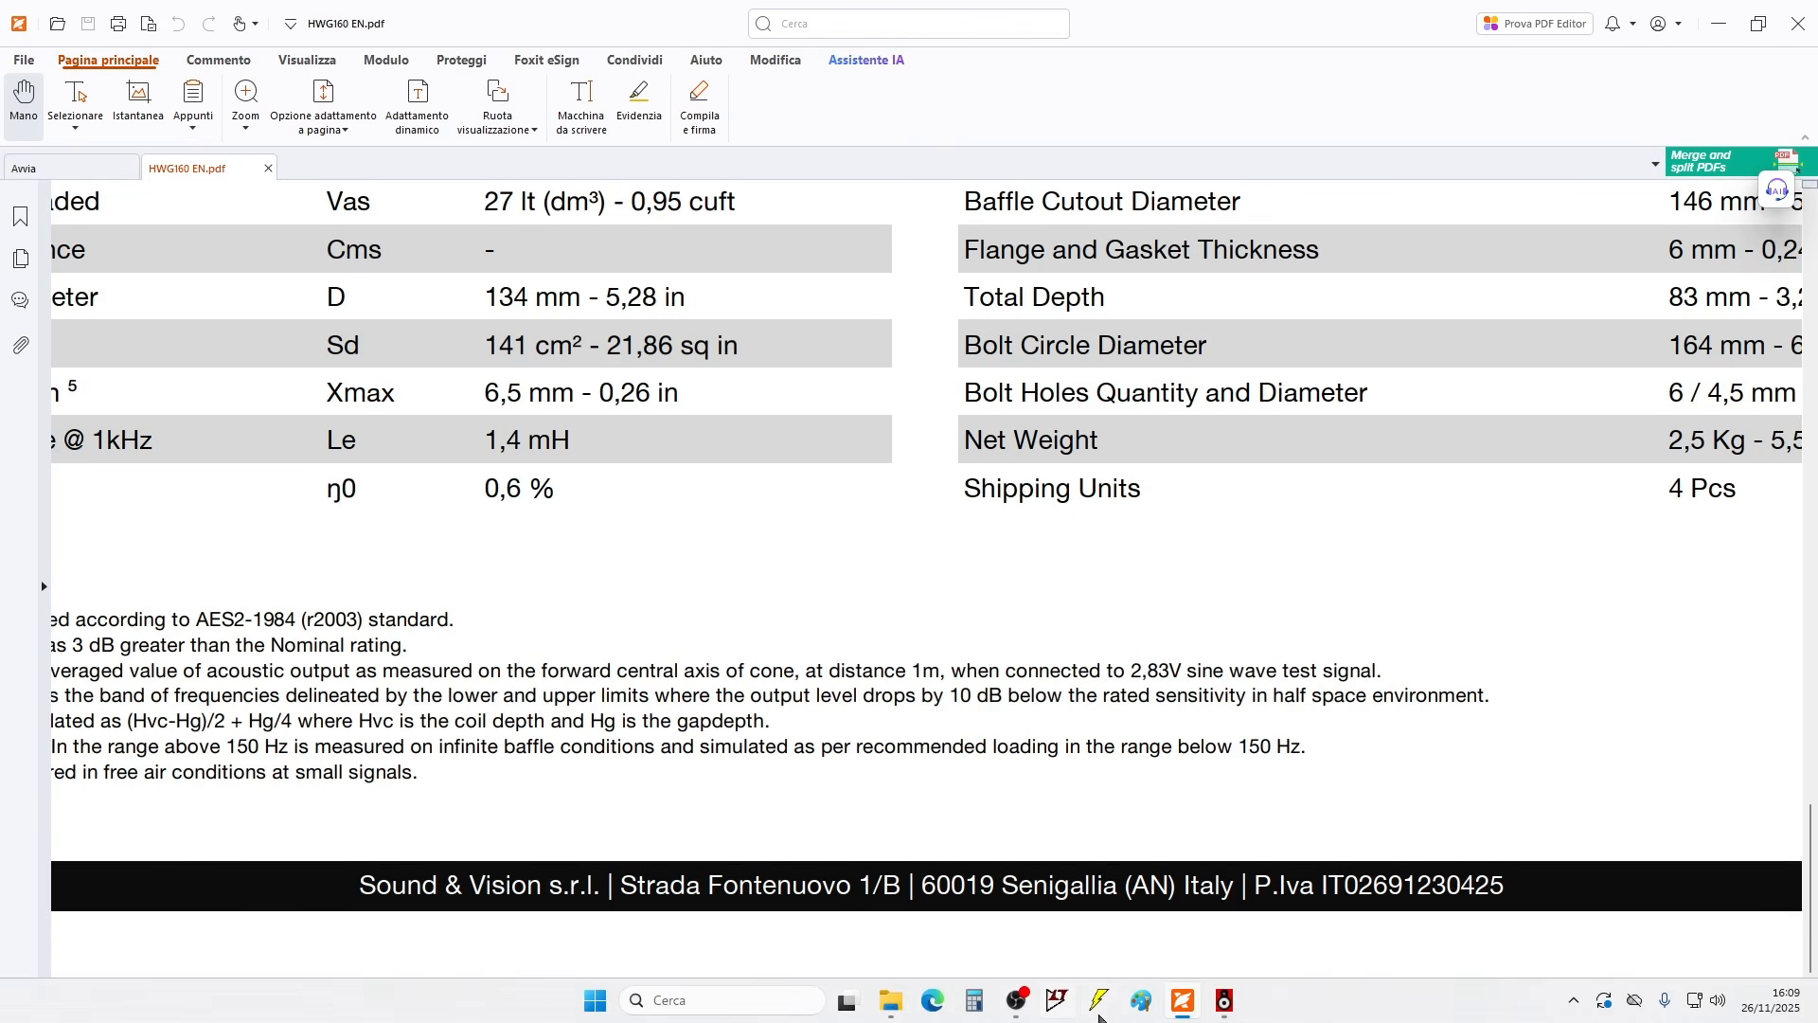
click(1225, 1004)
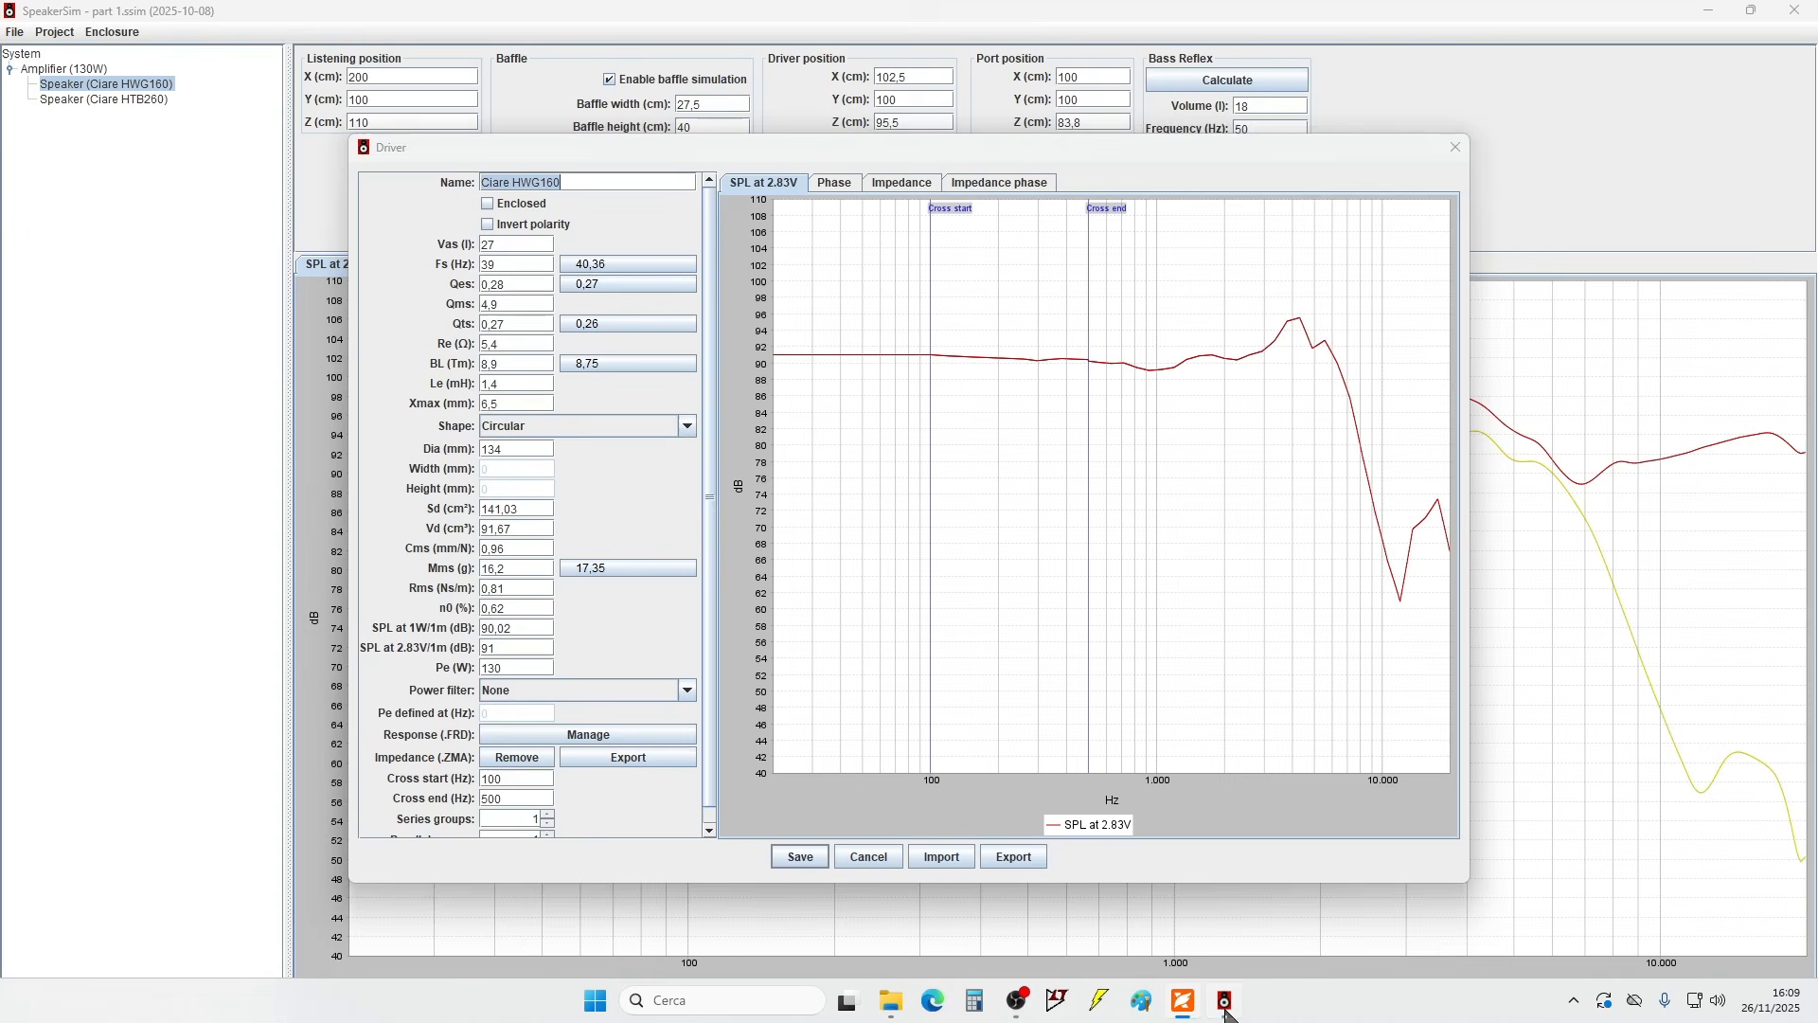
- Open the HWG160's on-axis frequency response info and try an input level of 1 watt
click(544, 734)
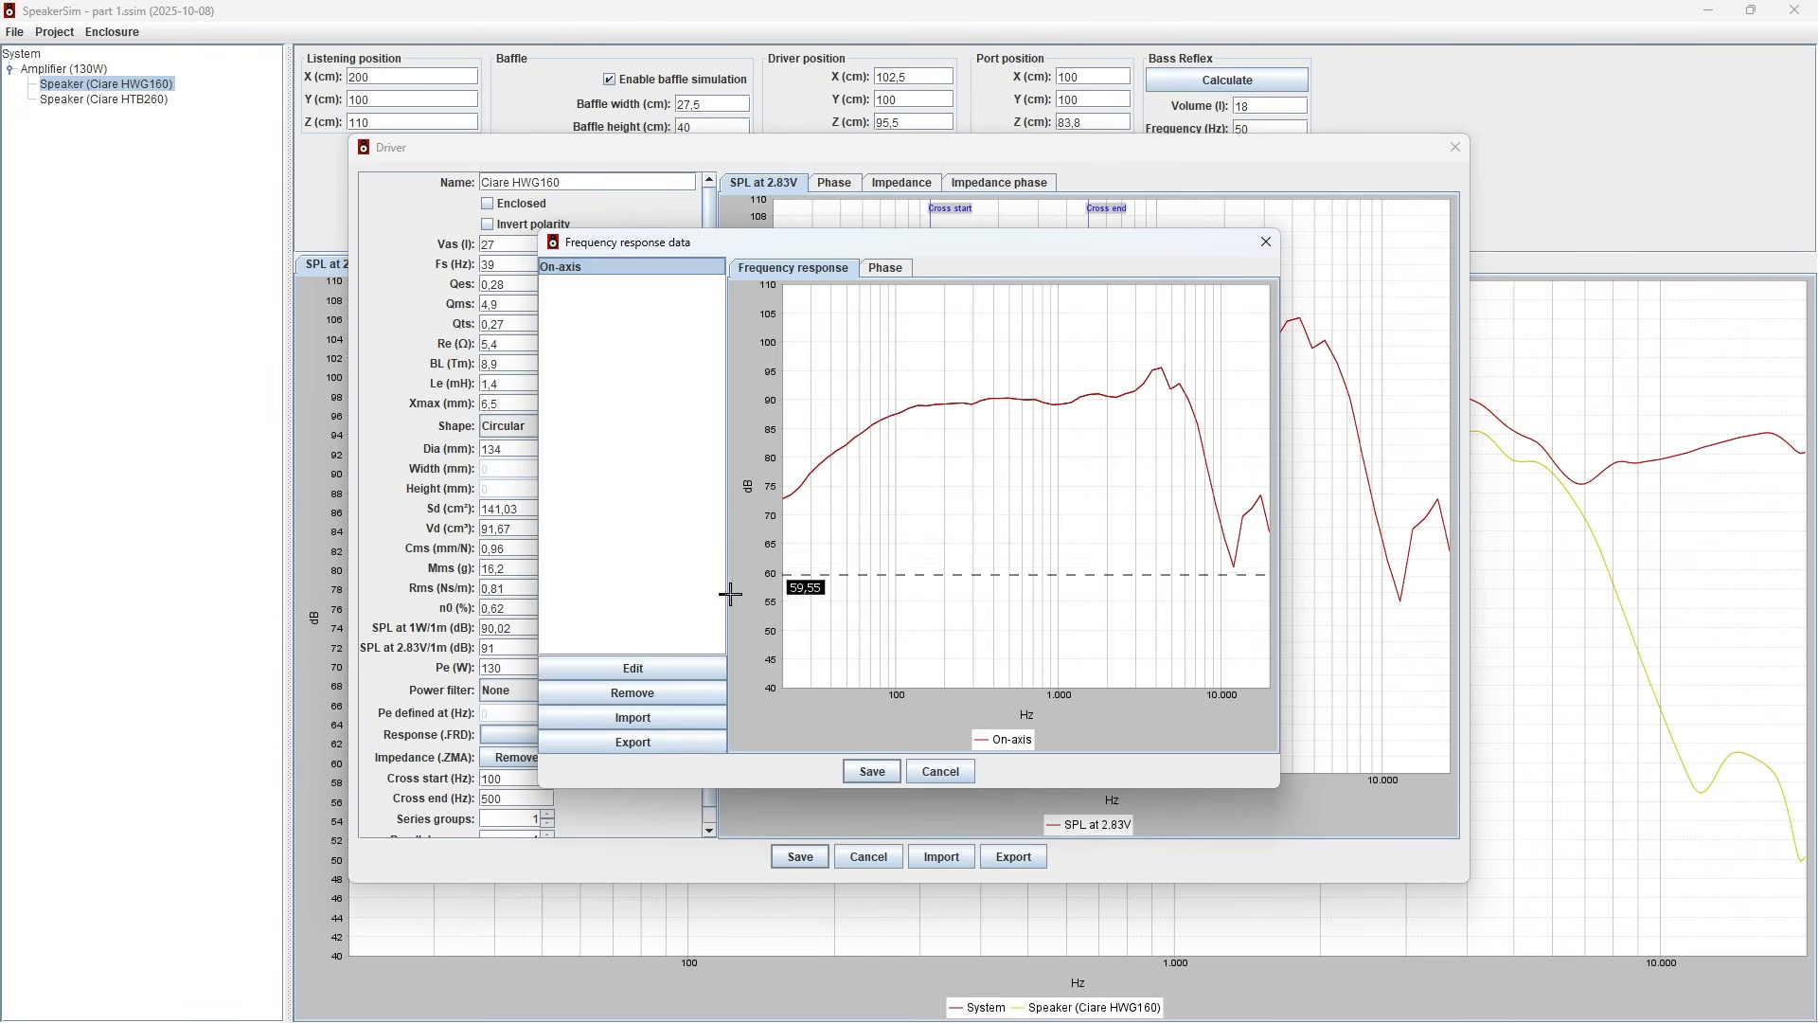
click(658, 667)
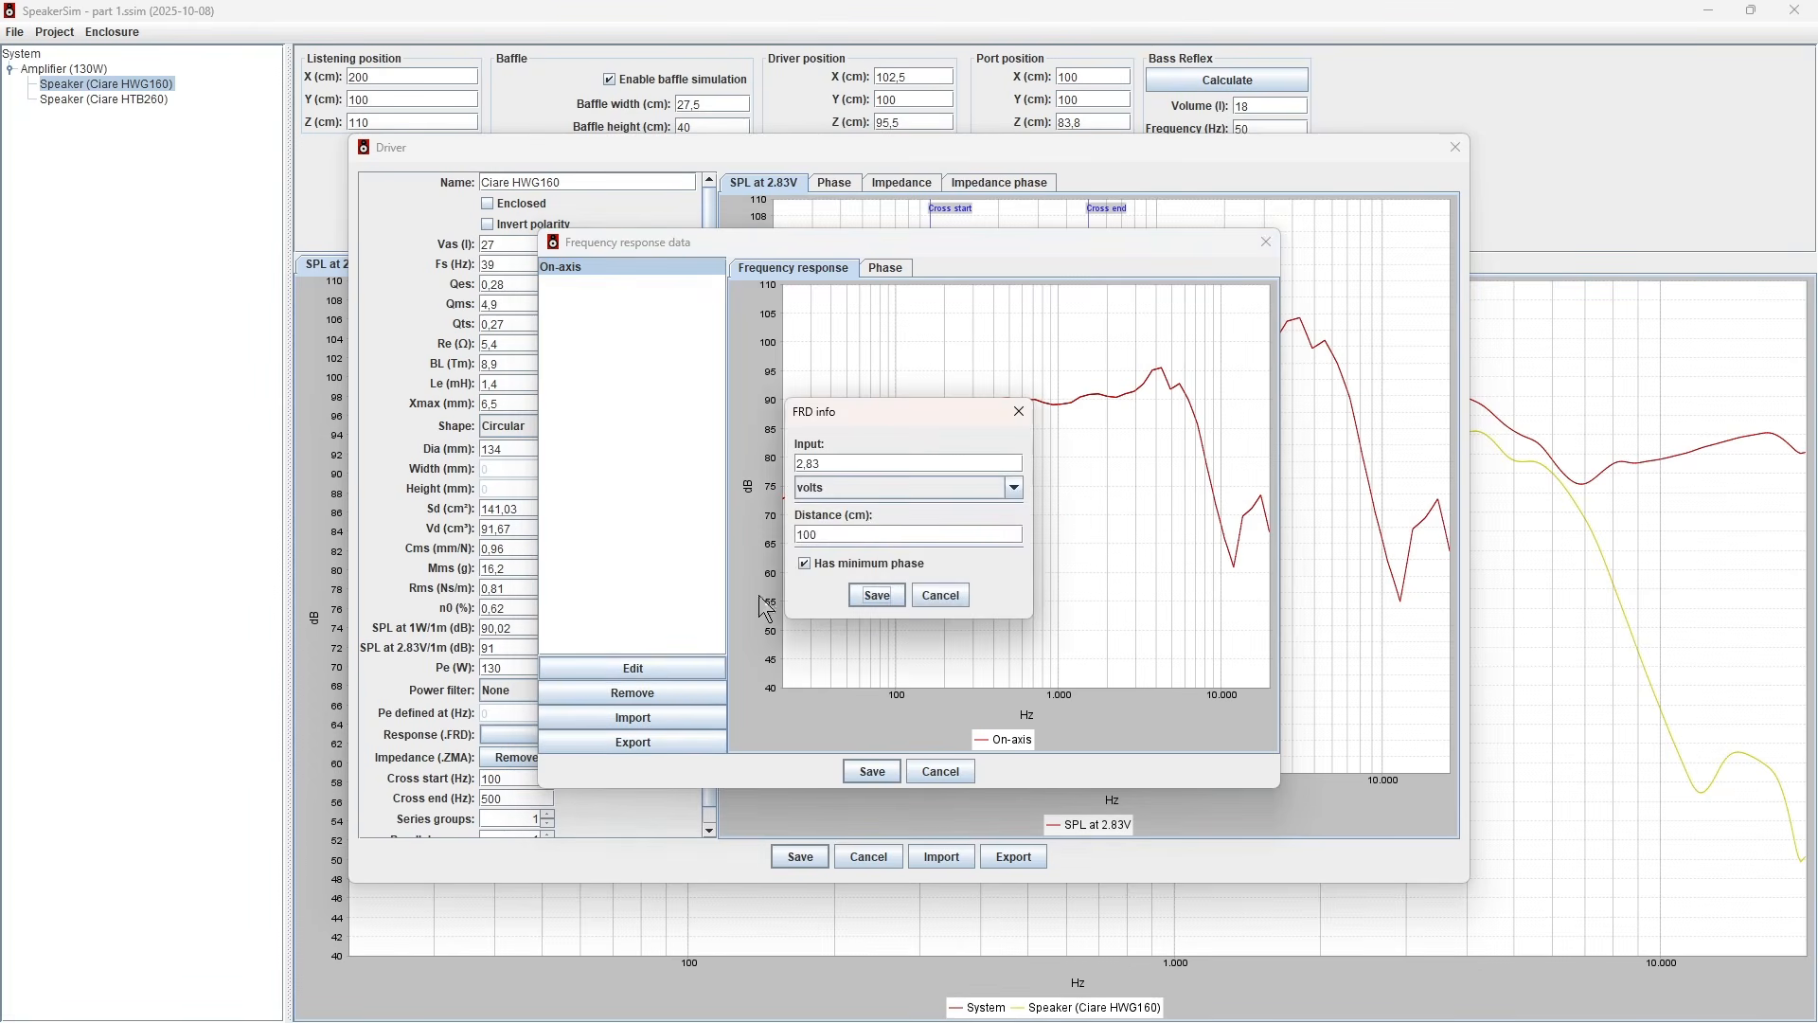
click(1009, 489)
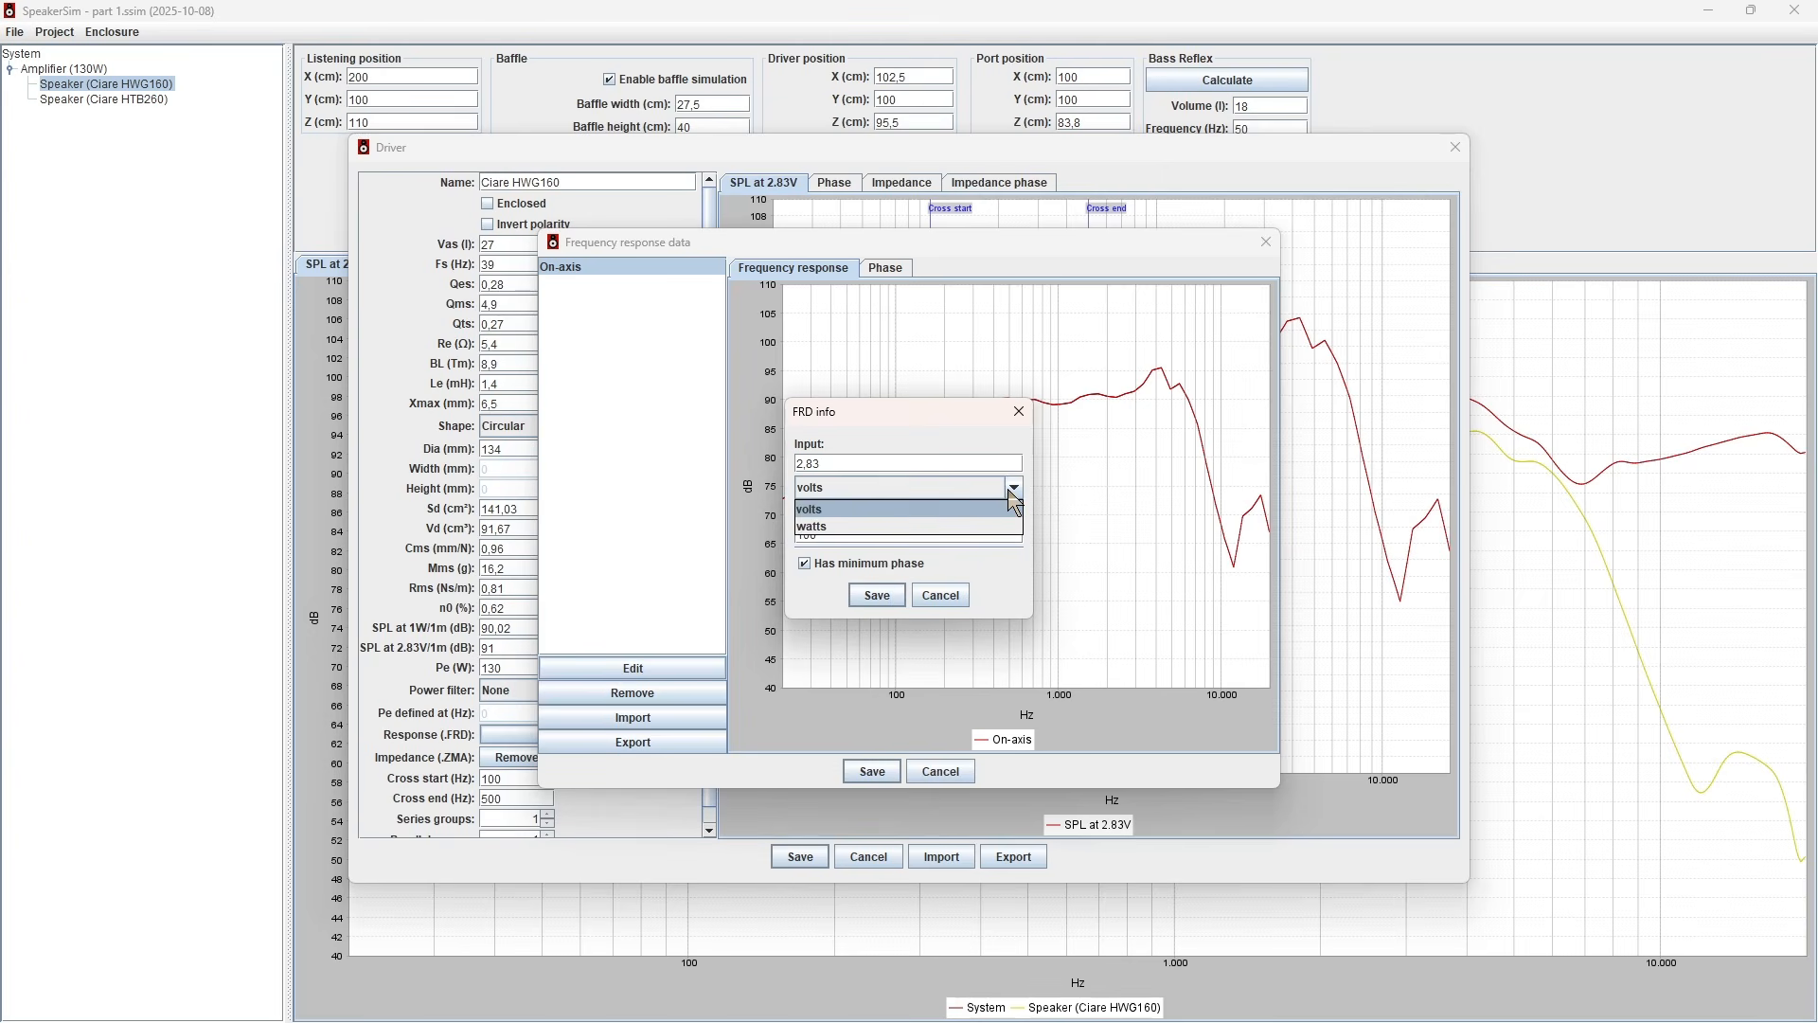
click(895, 527)
click(839, 462)
text(1)
click(877, 536)
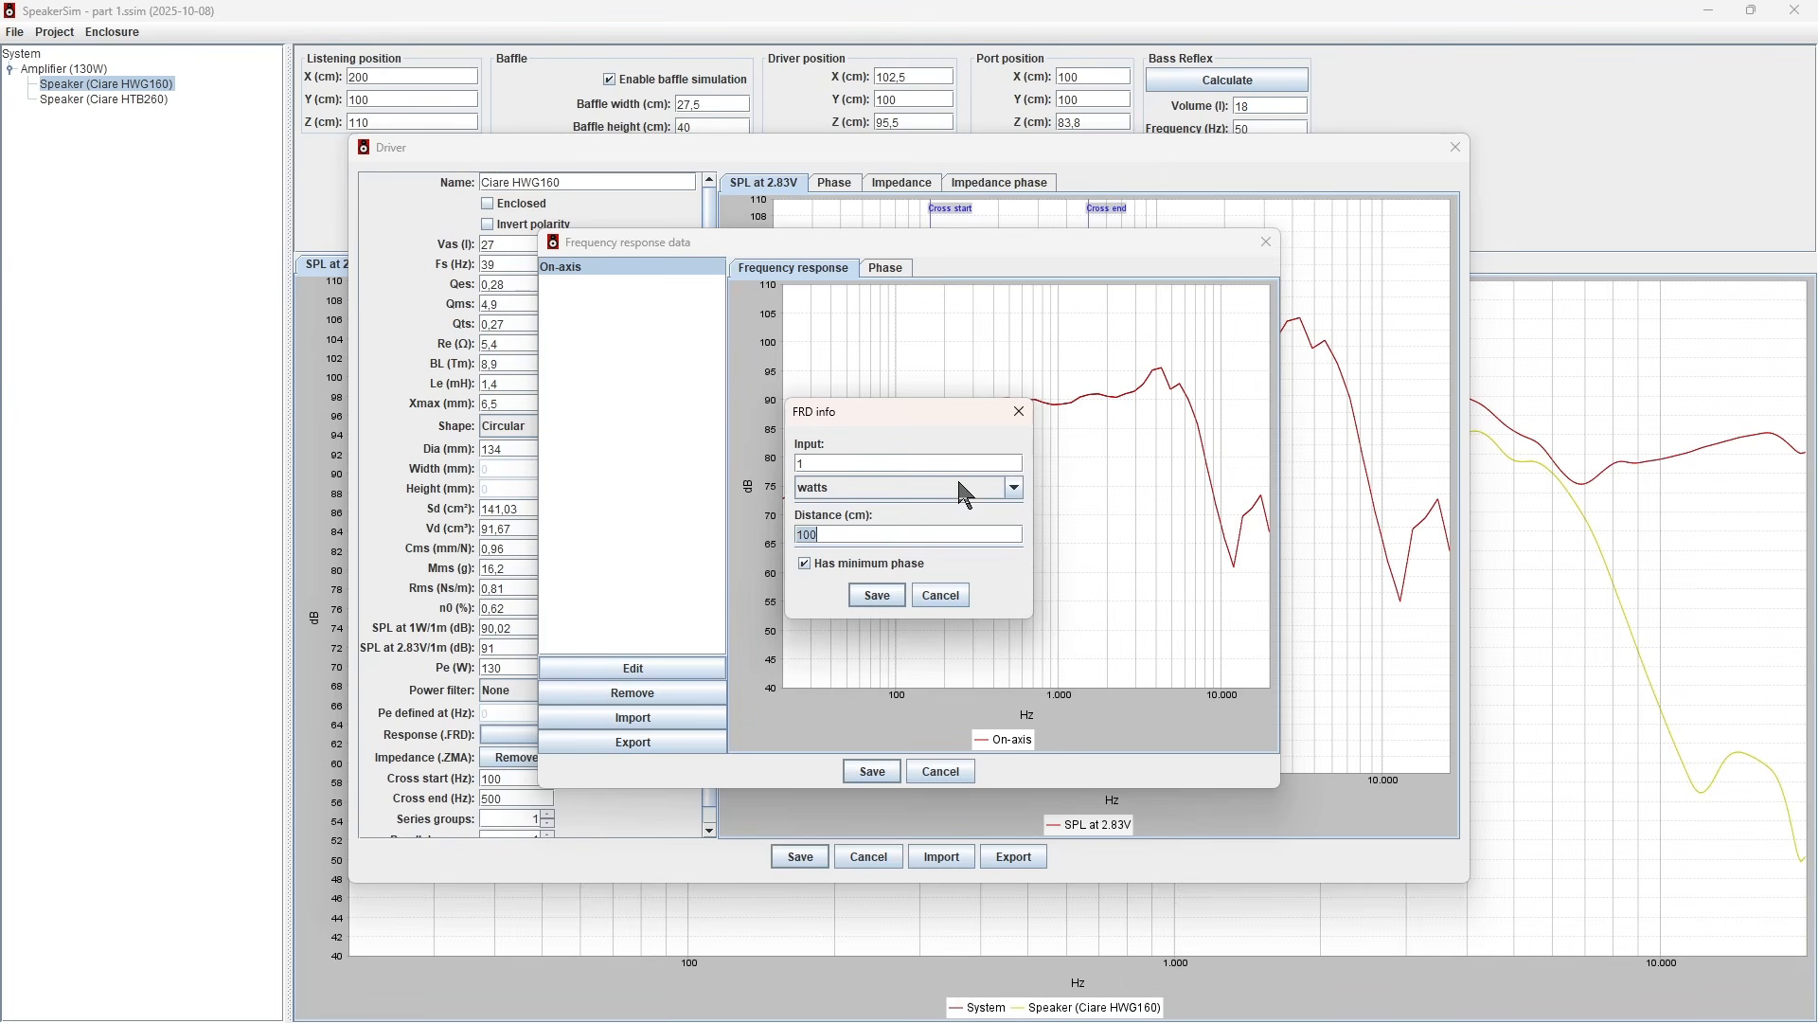
- Set the on-axis response input back to 2,83 volts, then close the HWG160 driver without saving it
click(1014, 489)
click(890, 512)
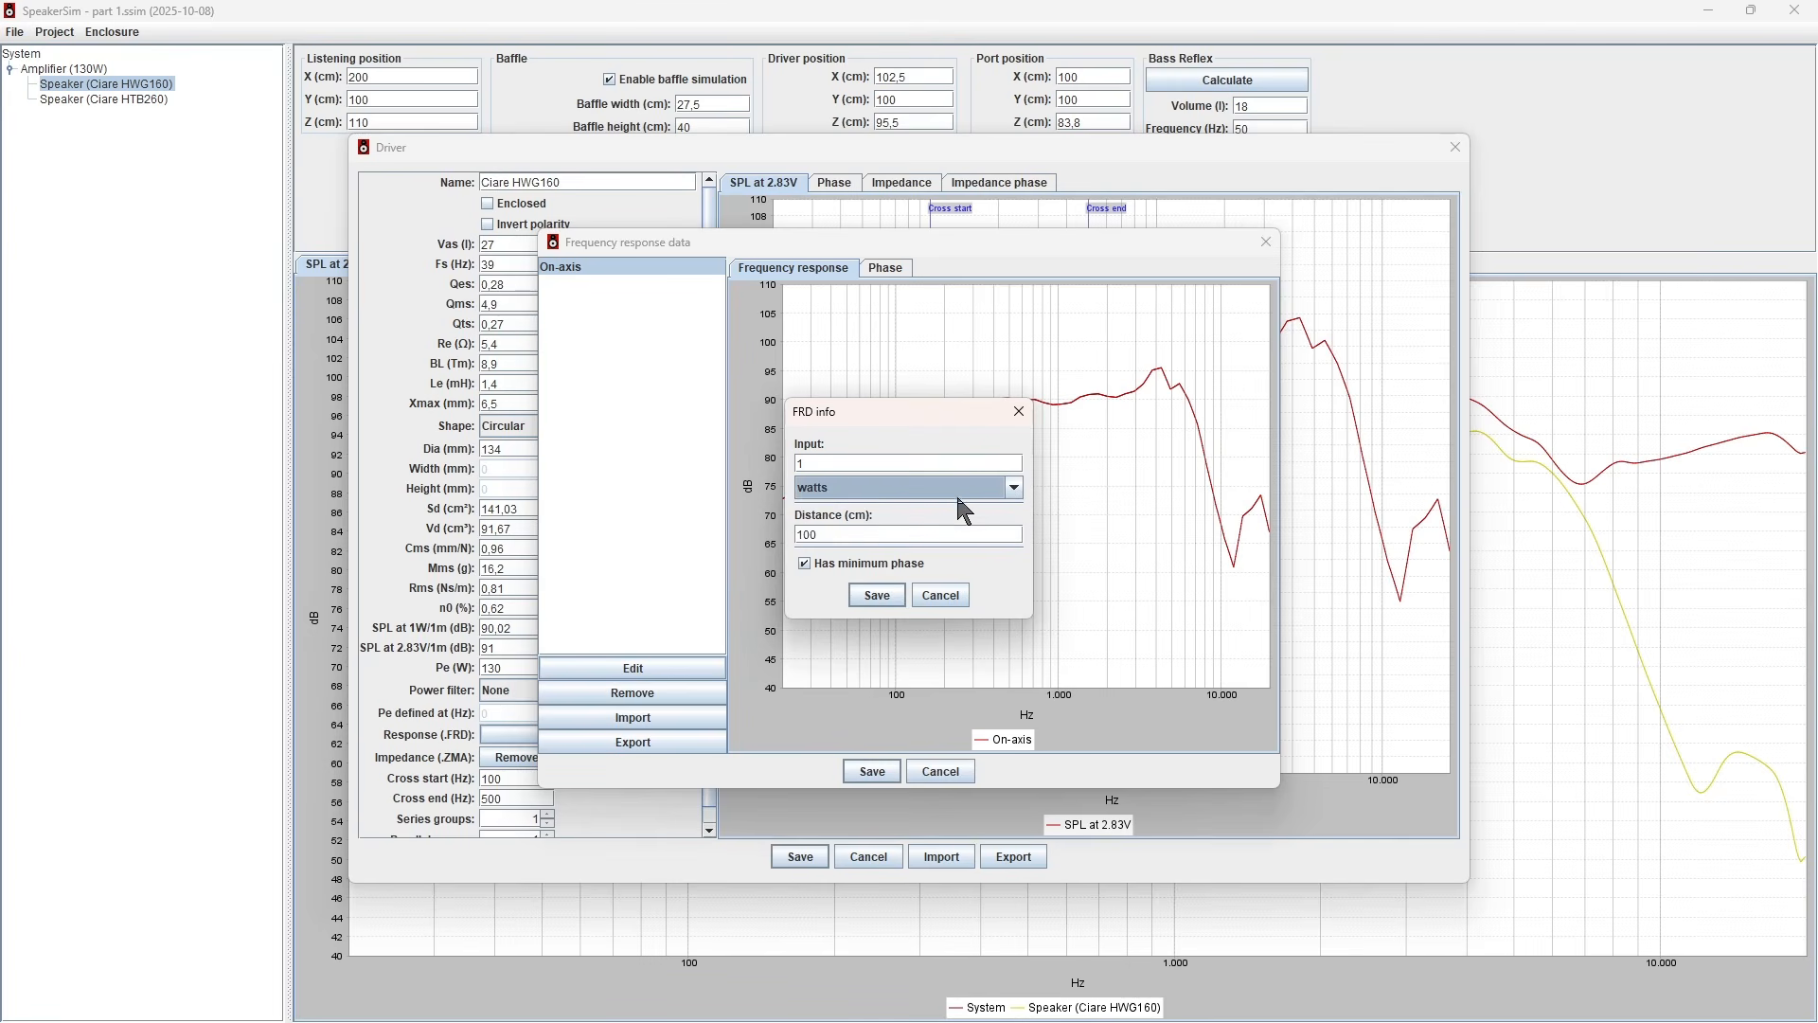
click(1013, 488)
click(907, 512)
click(1013, 489)
click(900, 524)
double_click(848, 465)
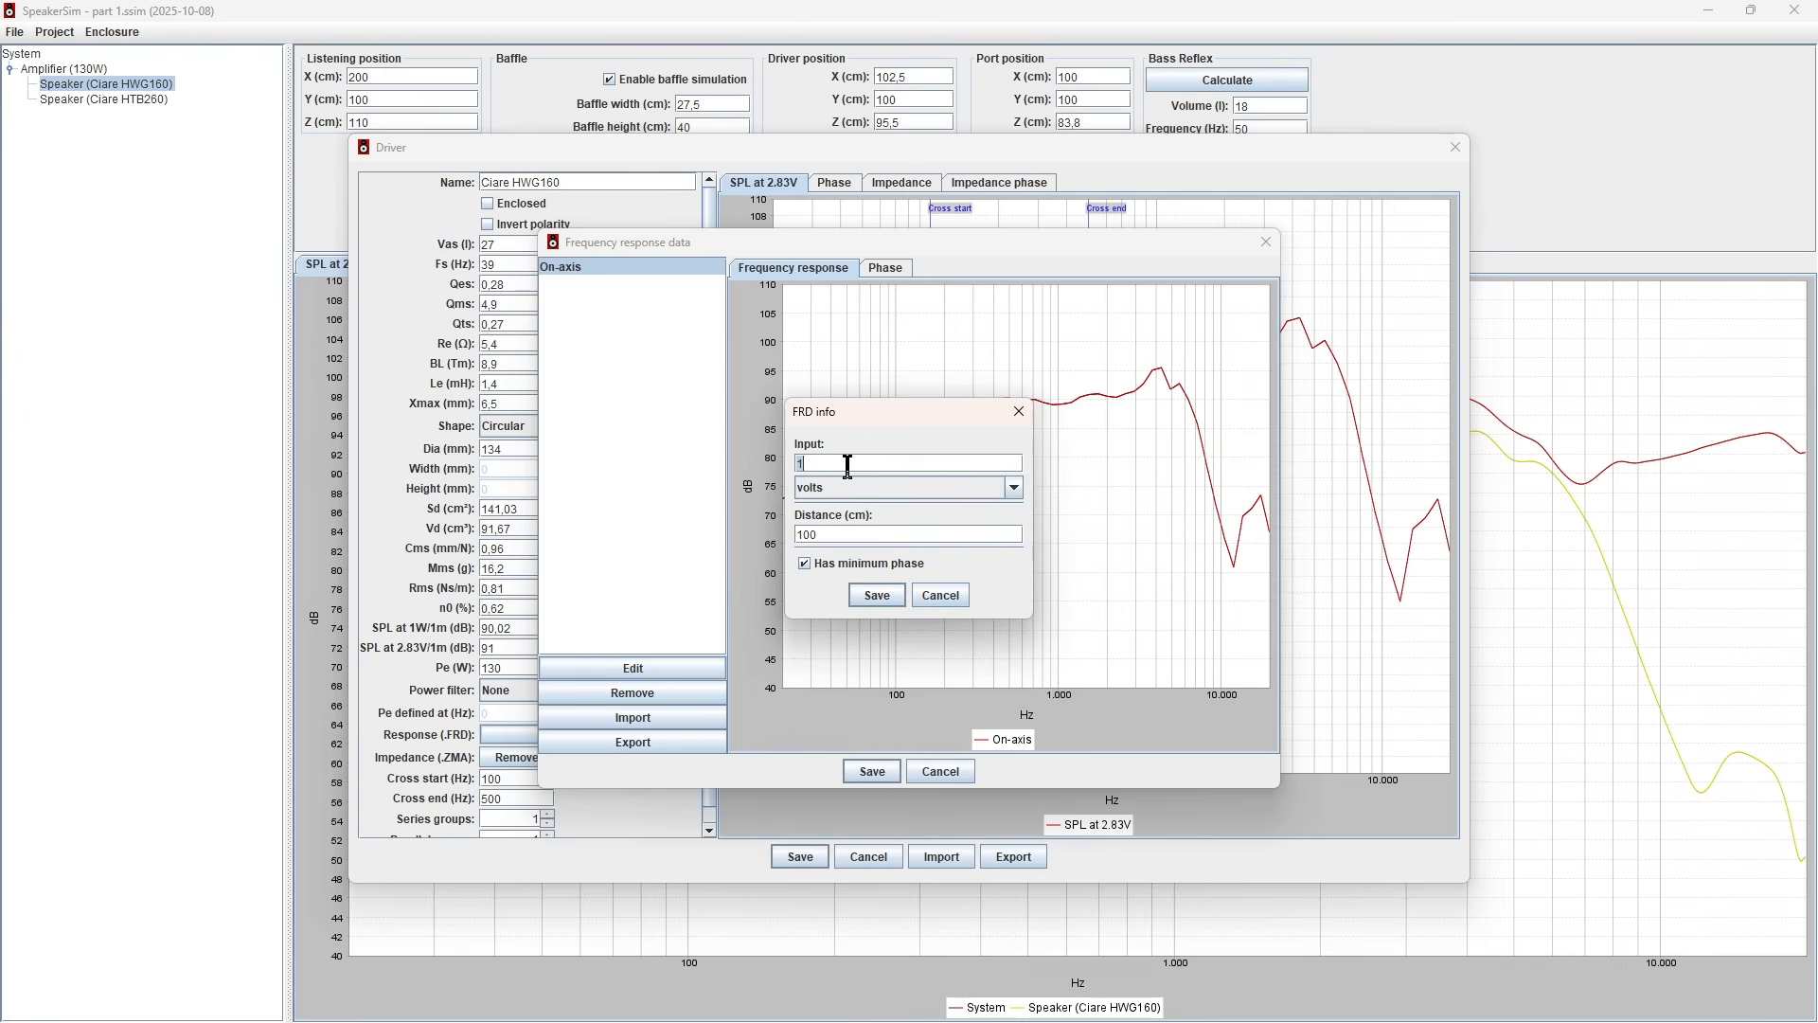
text(2,83)
click(869, 596)
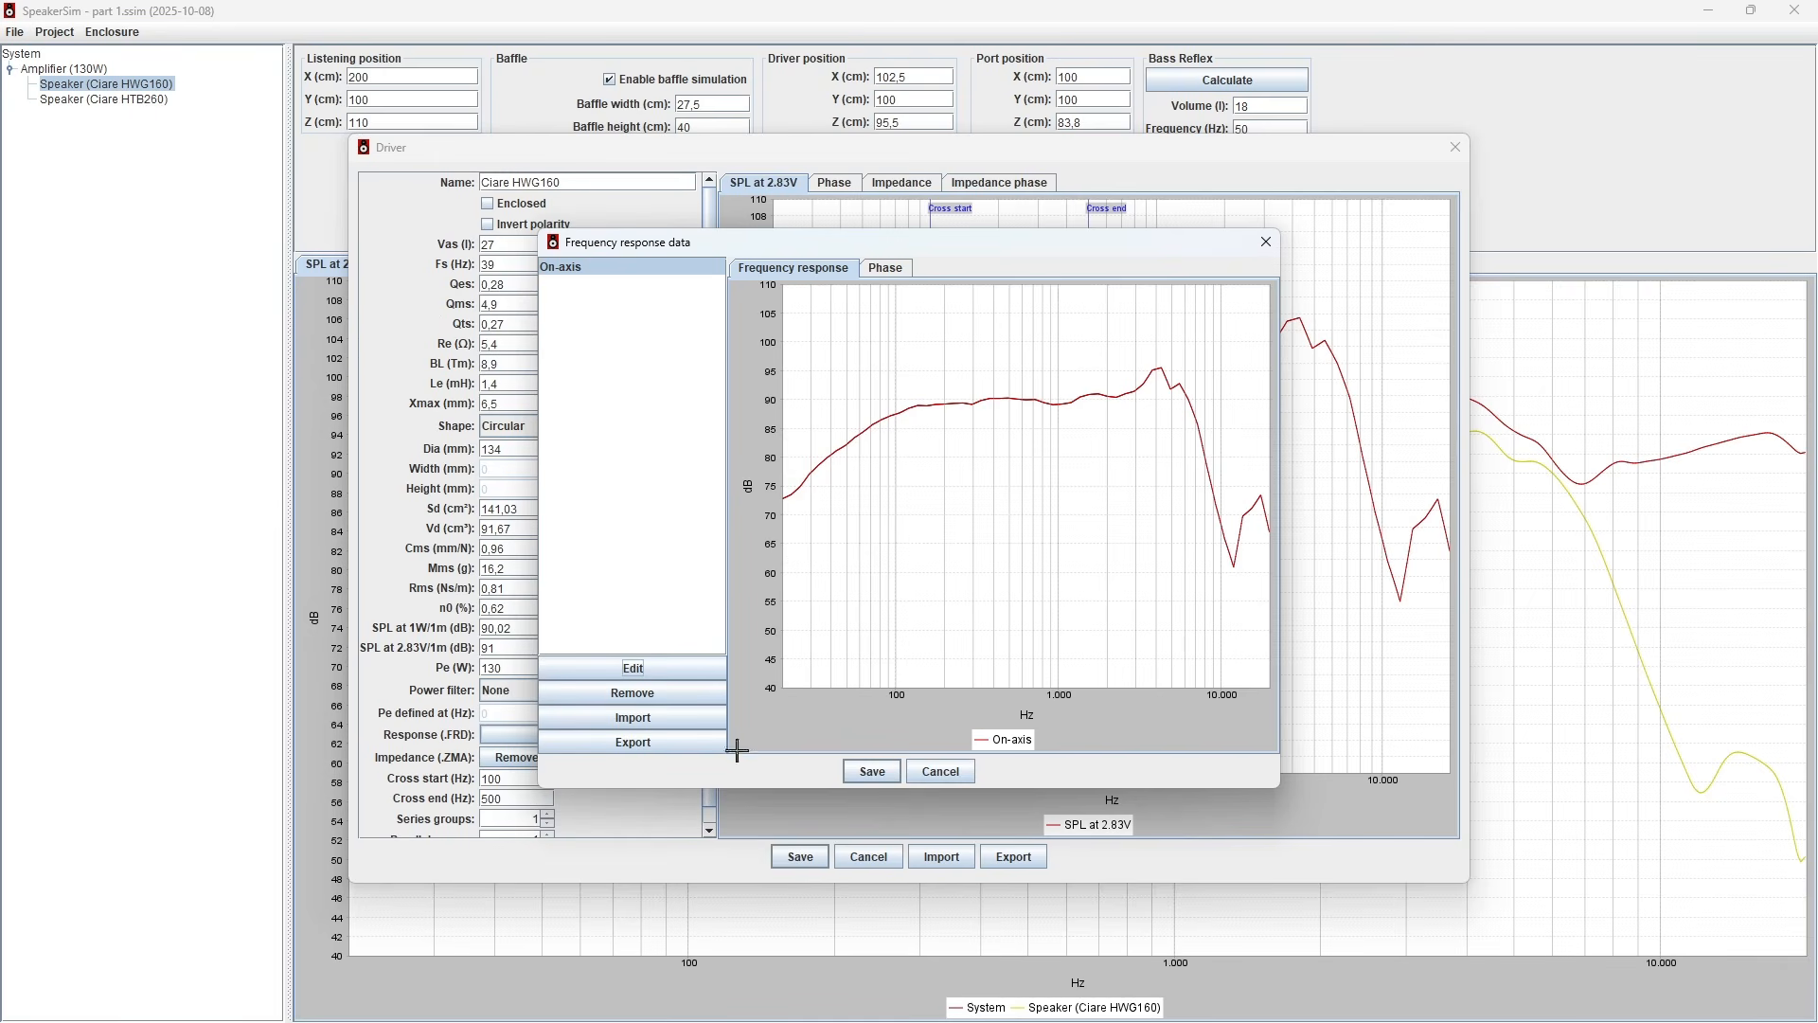
click(928, 774)
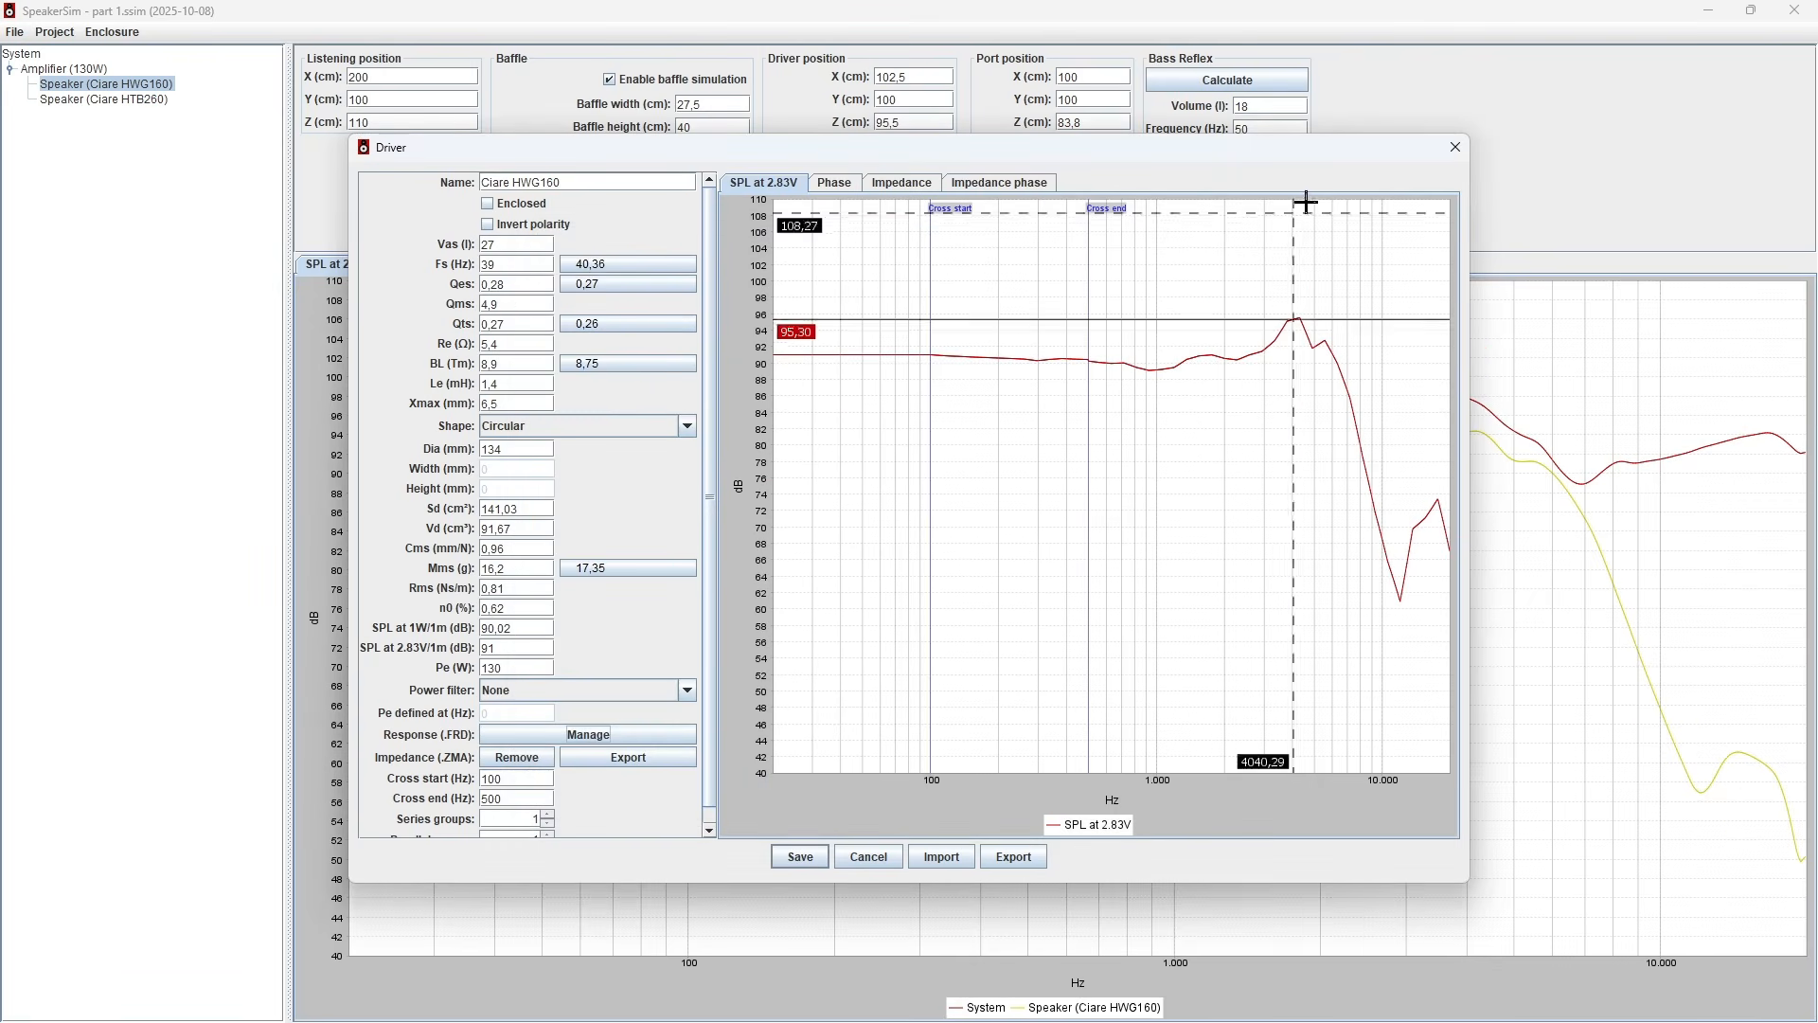
click(1456, 148)
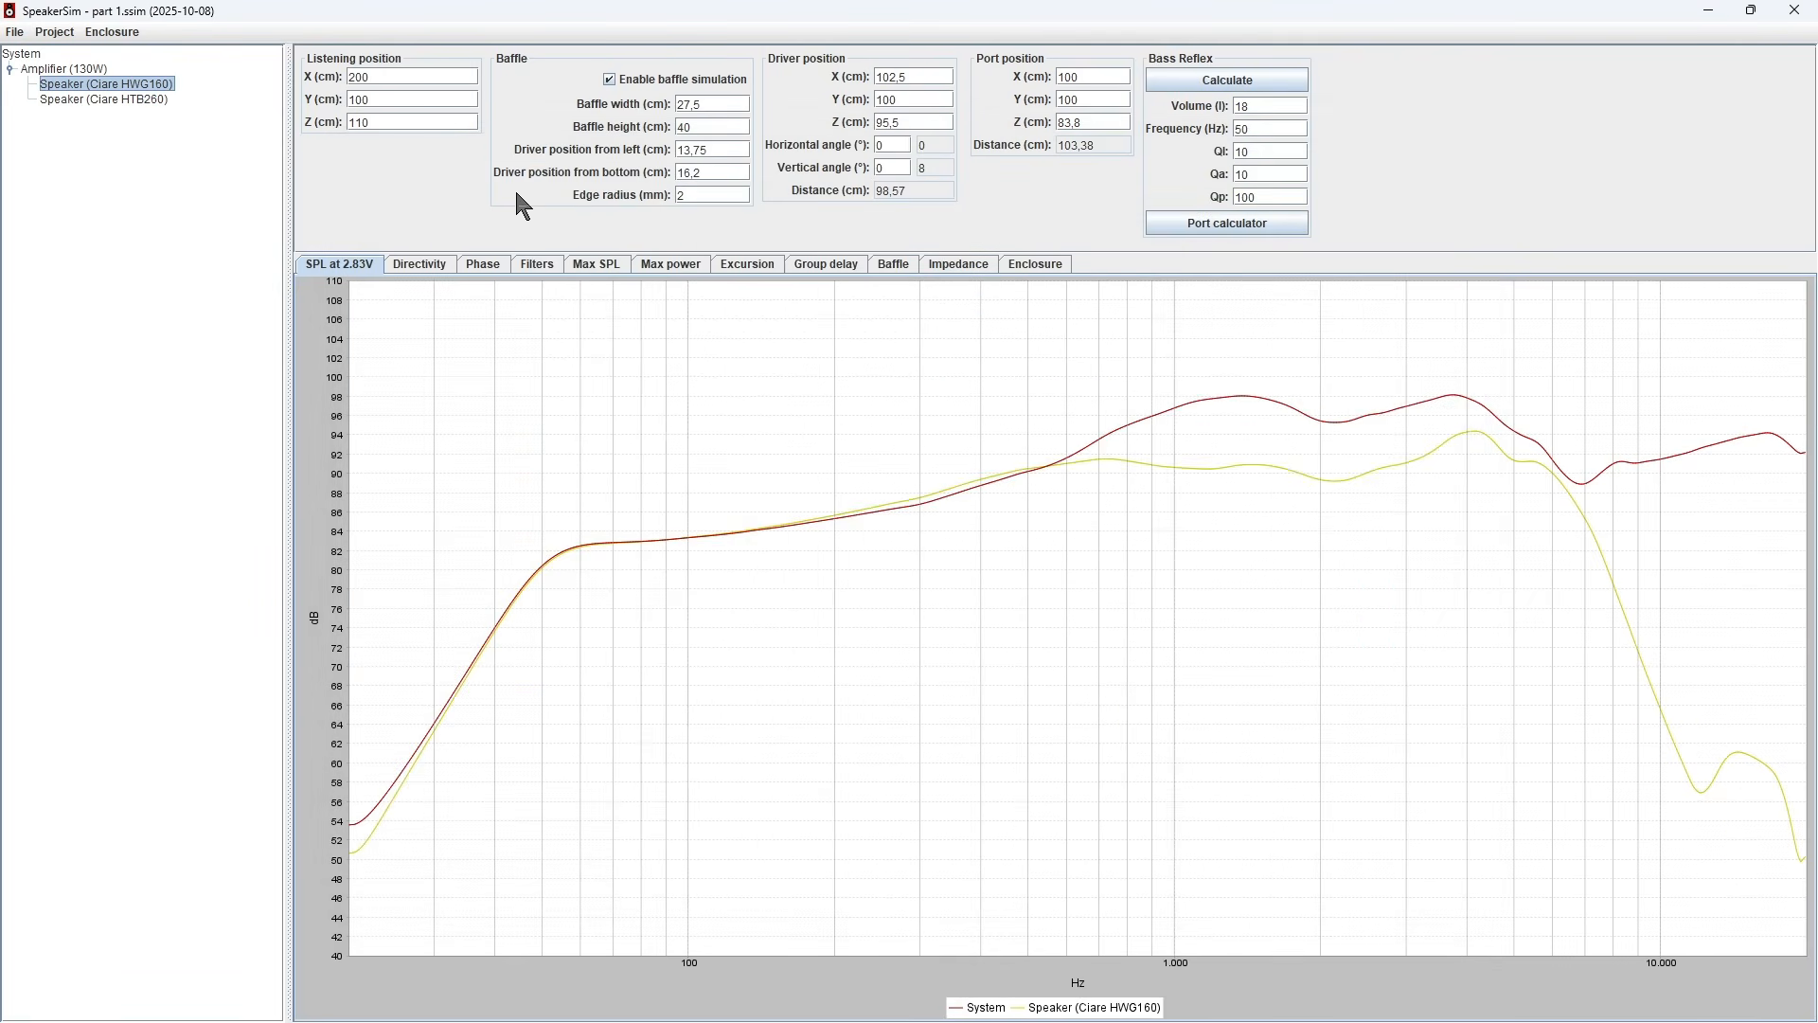
- Inspect the on-axis frequency response info of the Ciare HTB260 driver and close it without changes
double_click(142, 99)
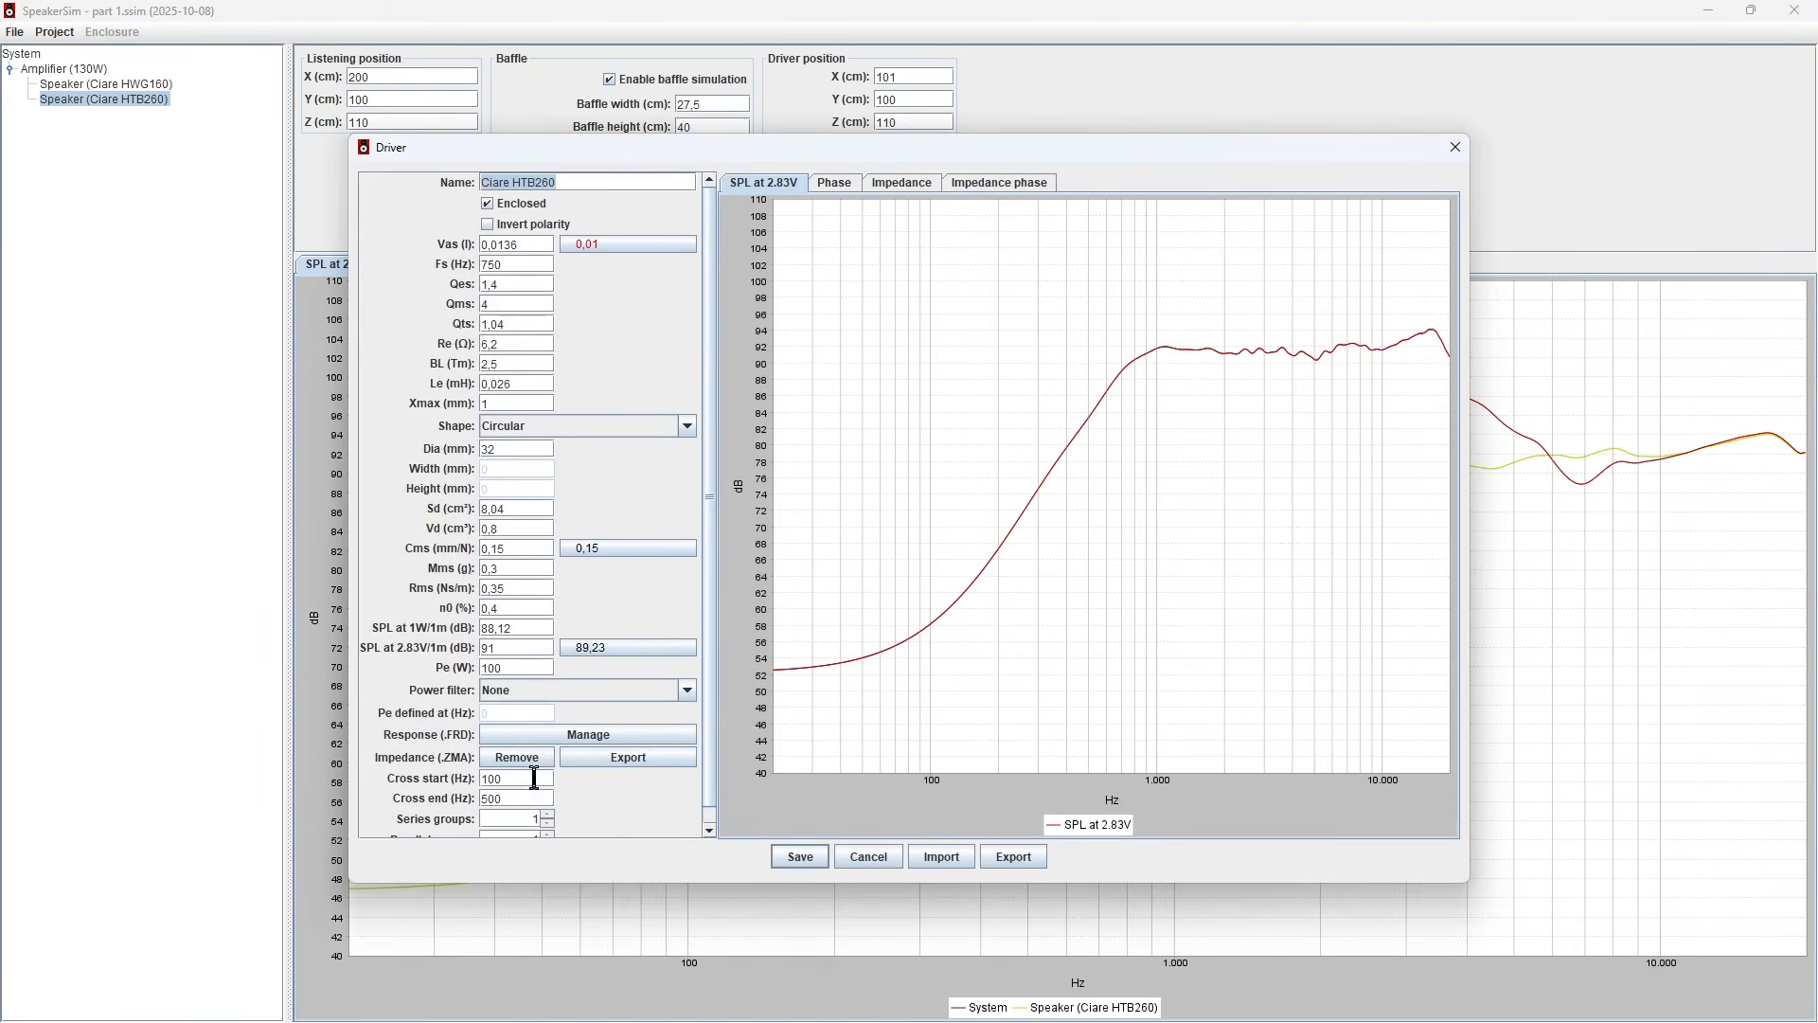
click(582, 737)
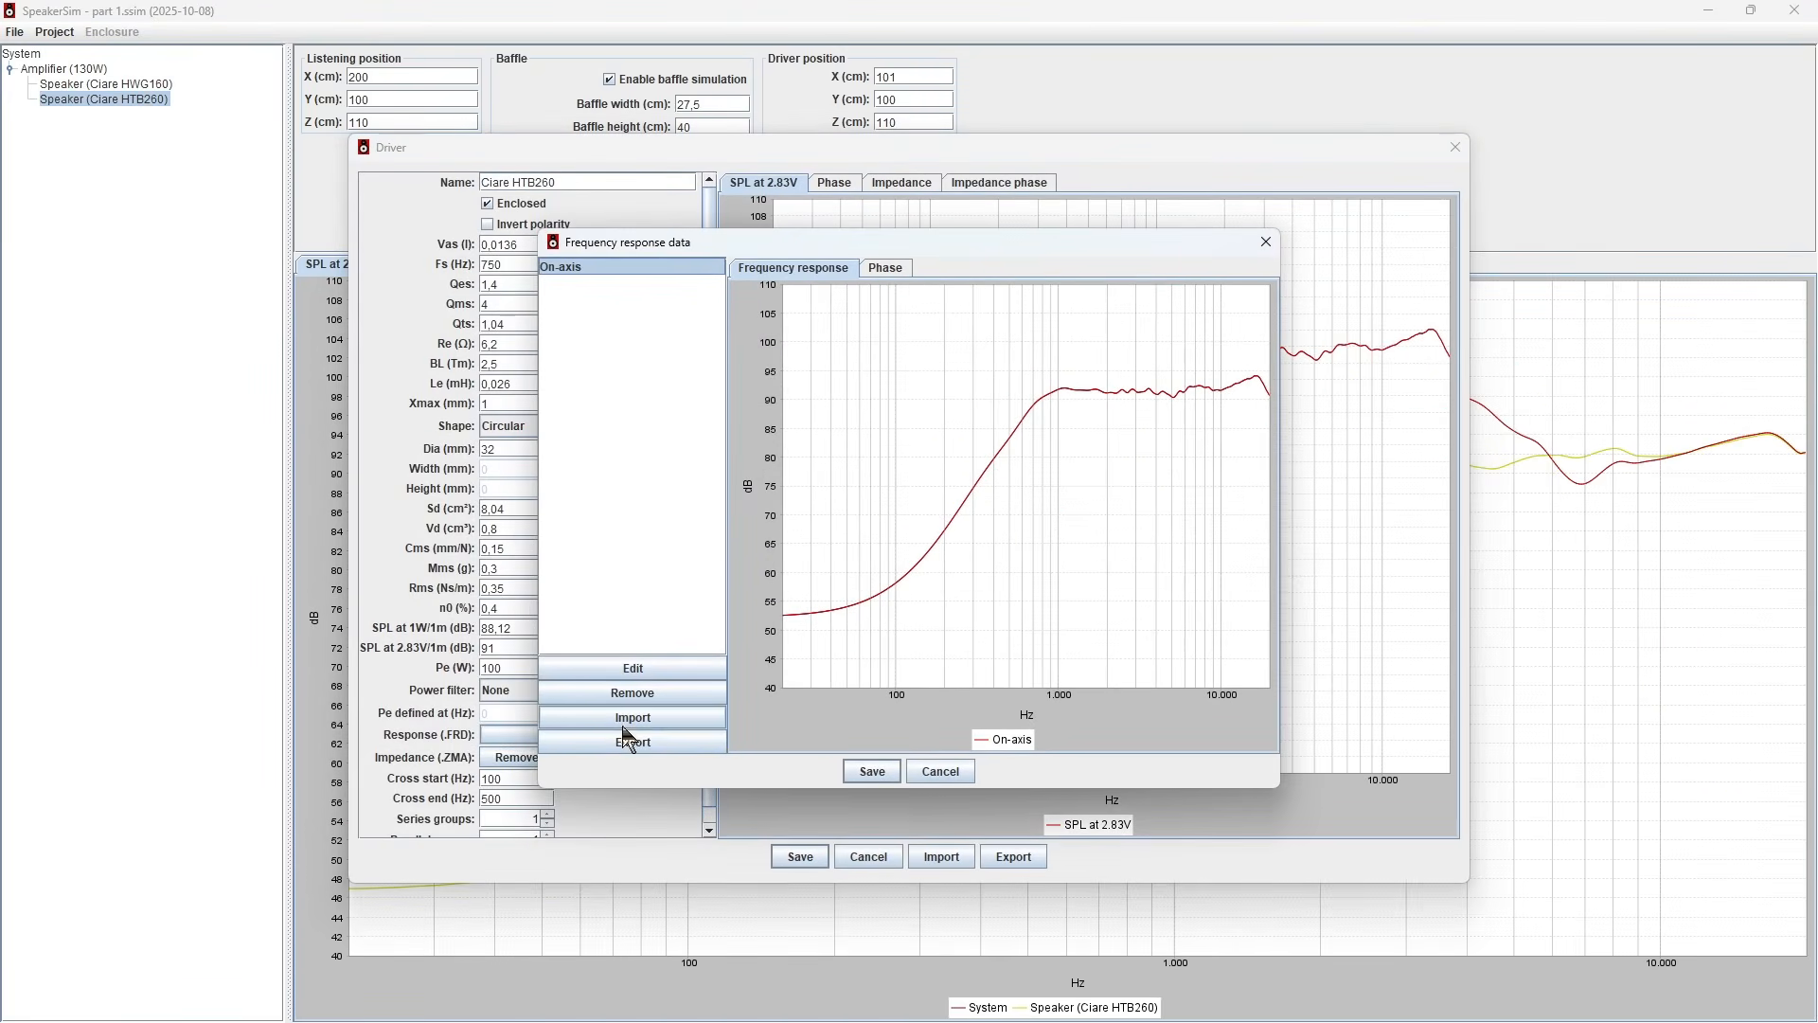
click(632, 669)
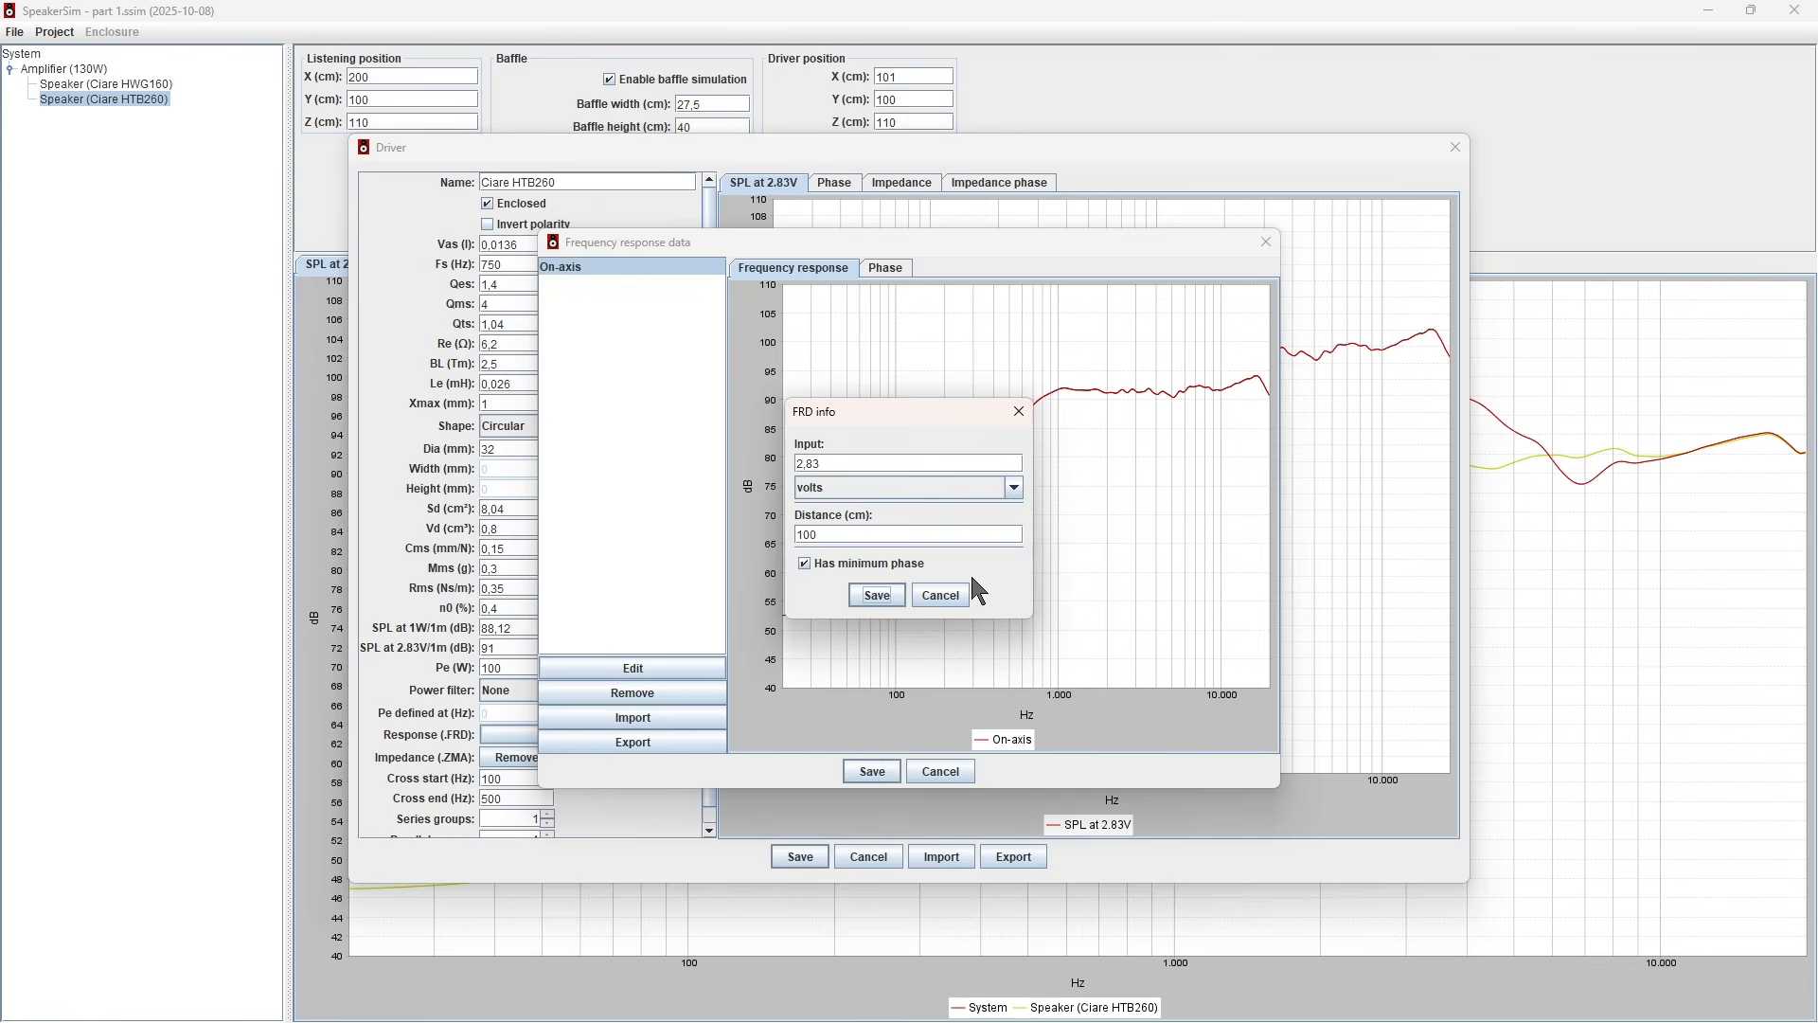
click(955, 598)
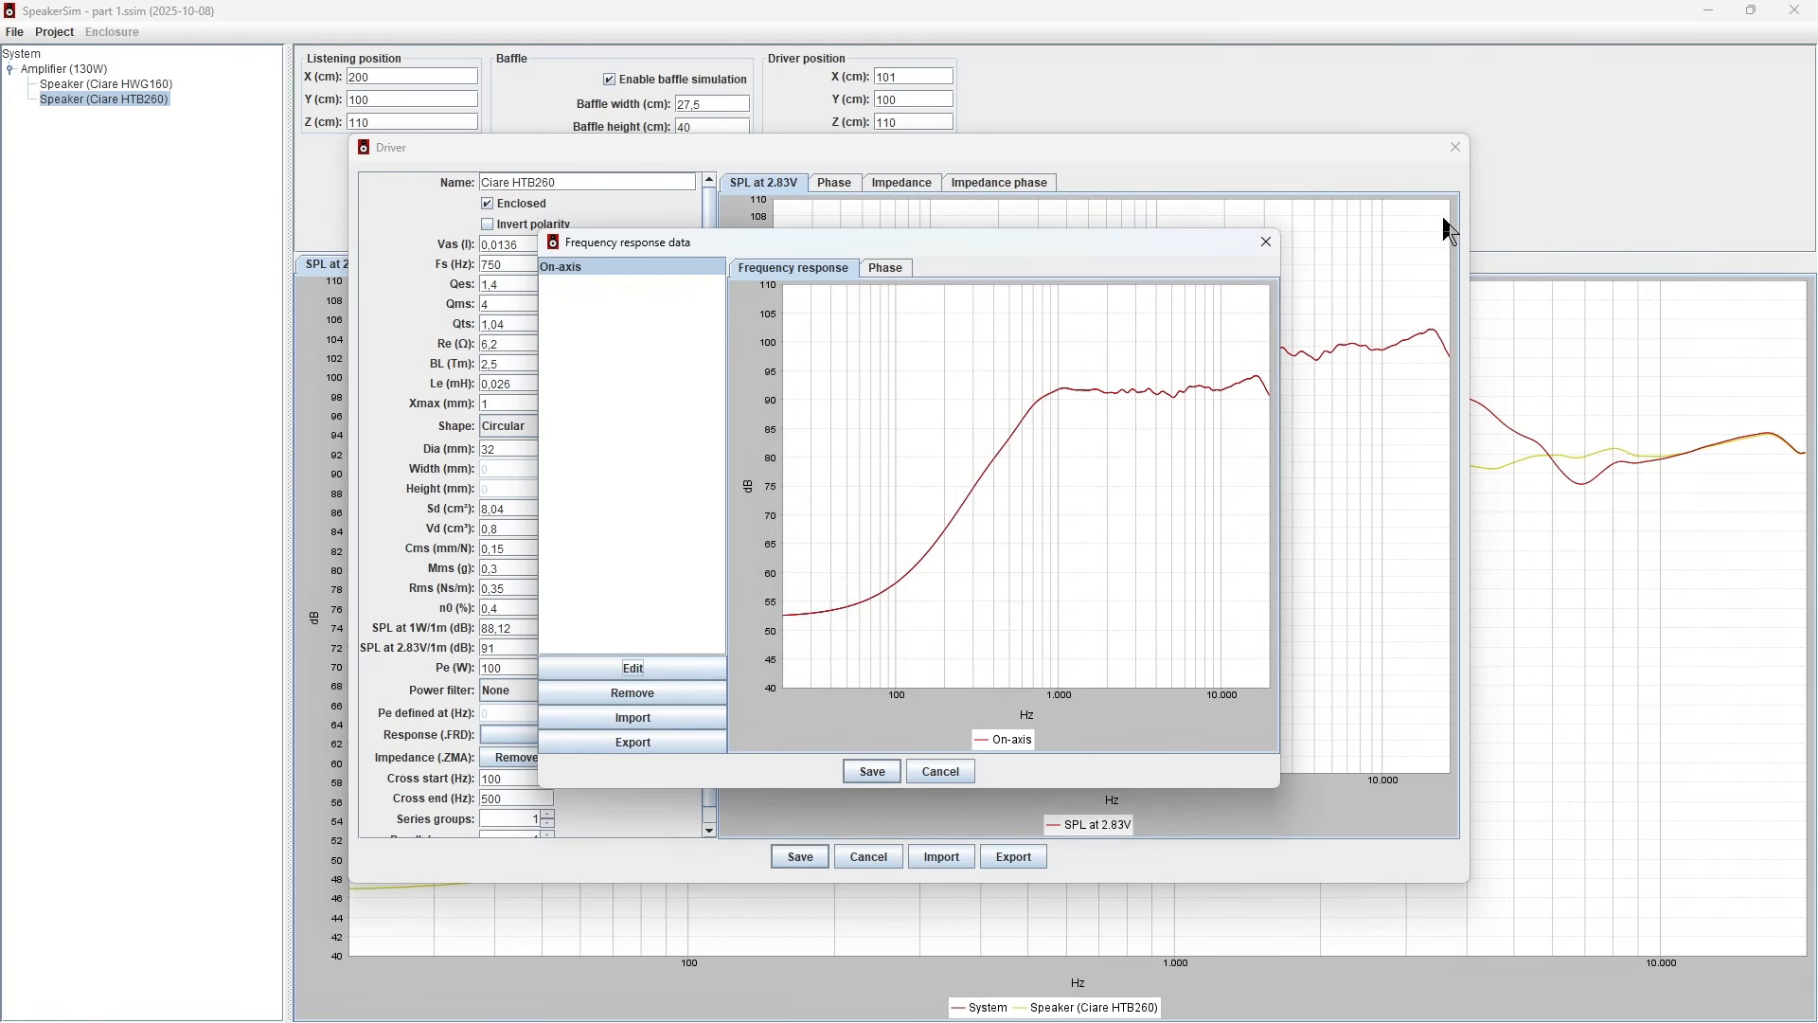
click(1266, 241)
click(1455, 147)
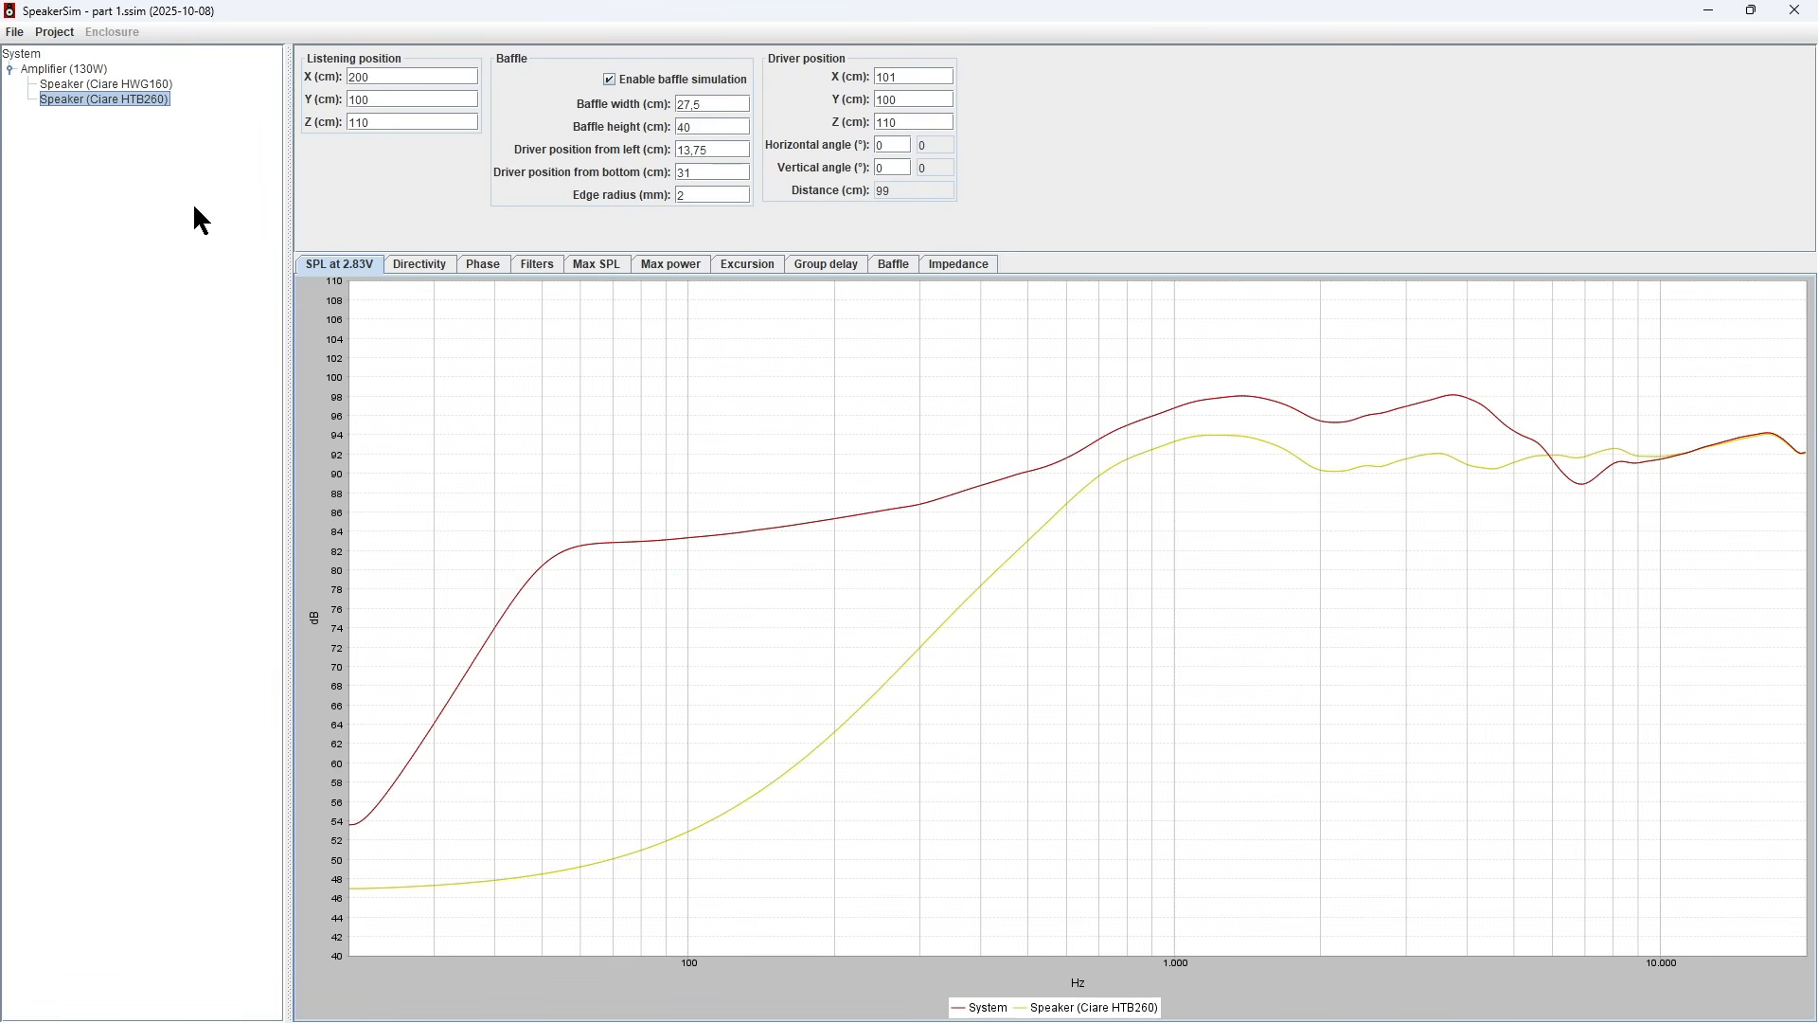
- Insert a low pass filter above the Ciare HWG160 speaker and review the available filter types
click(150, 86)
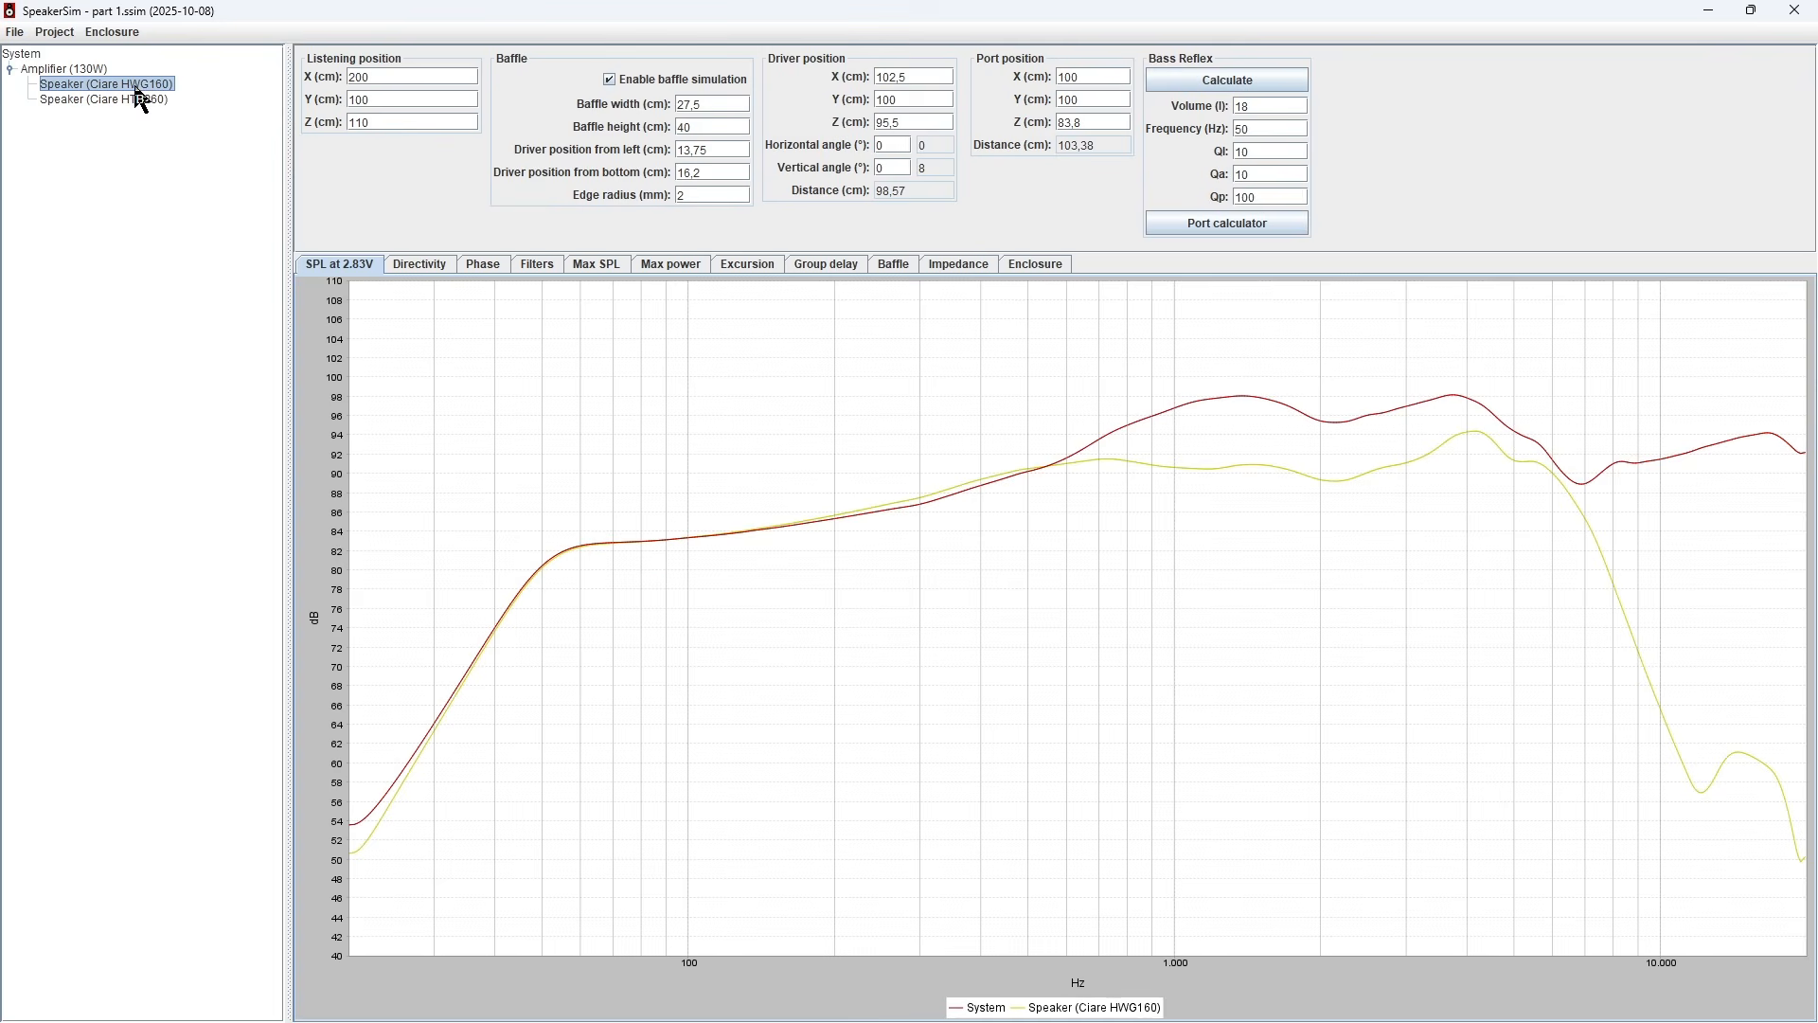
right_click(138, 95)
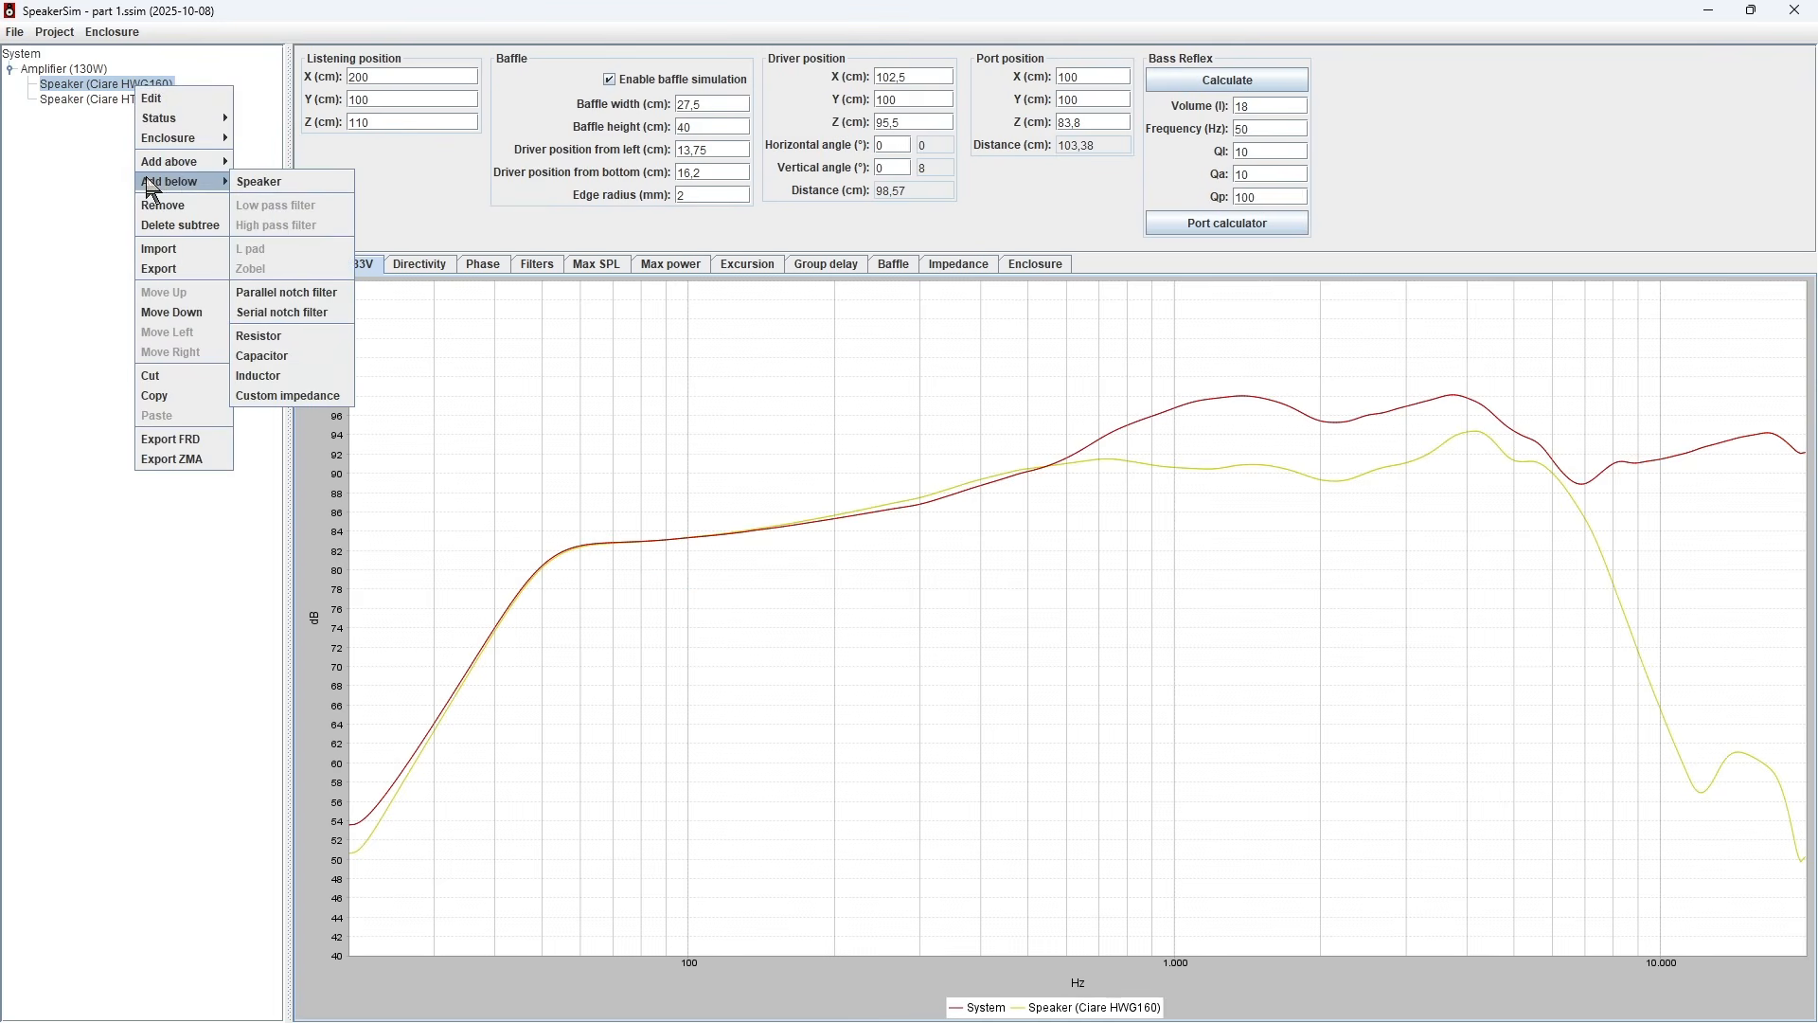
mouse_move(199, 163)
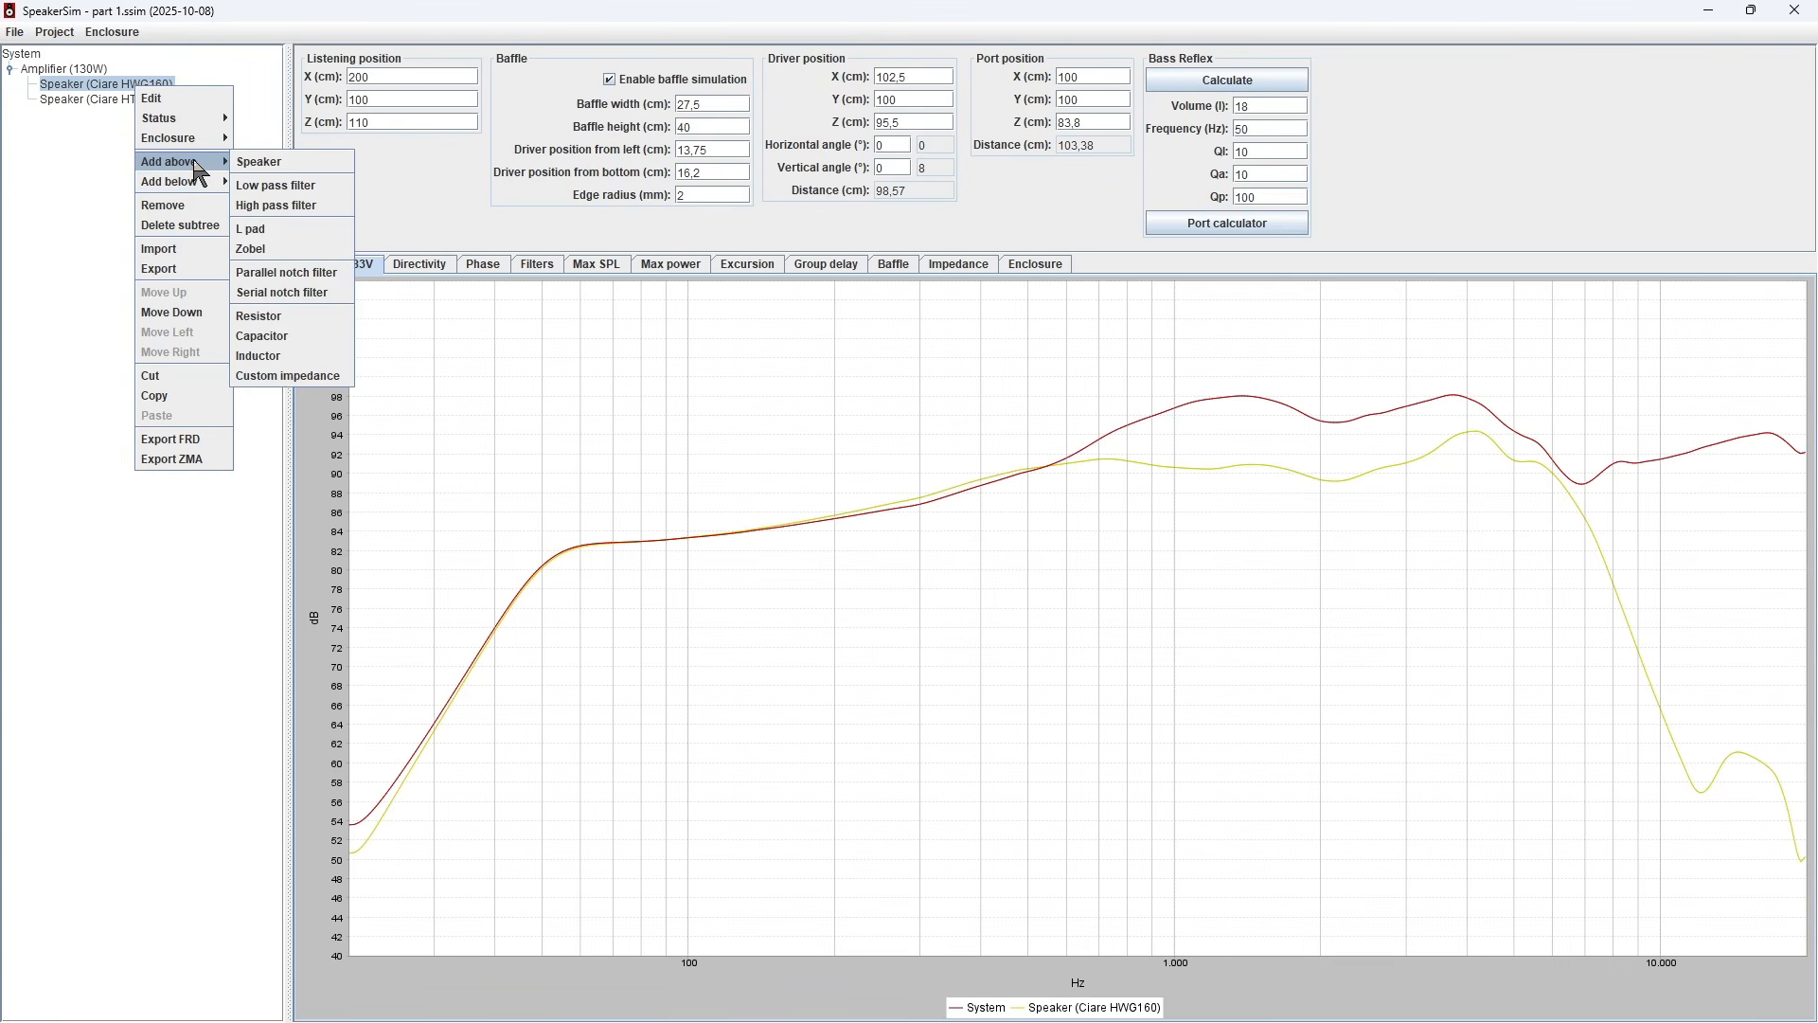
click(276, 187)
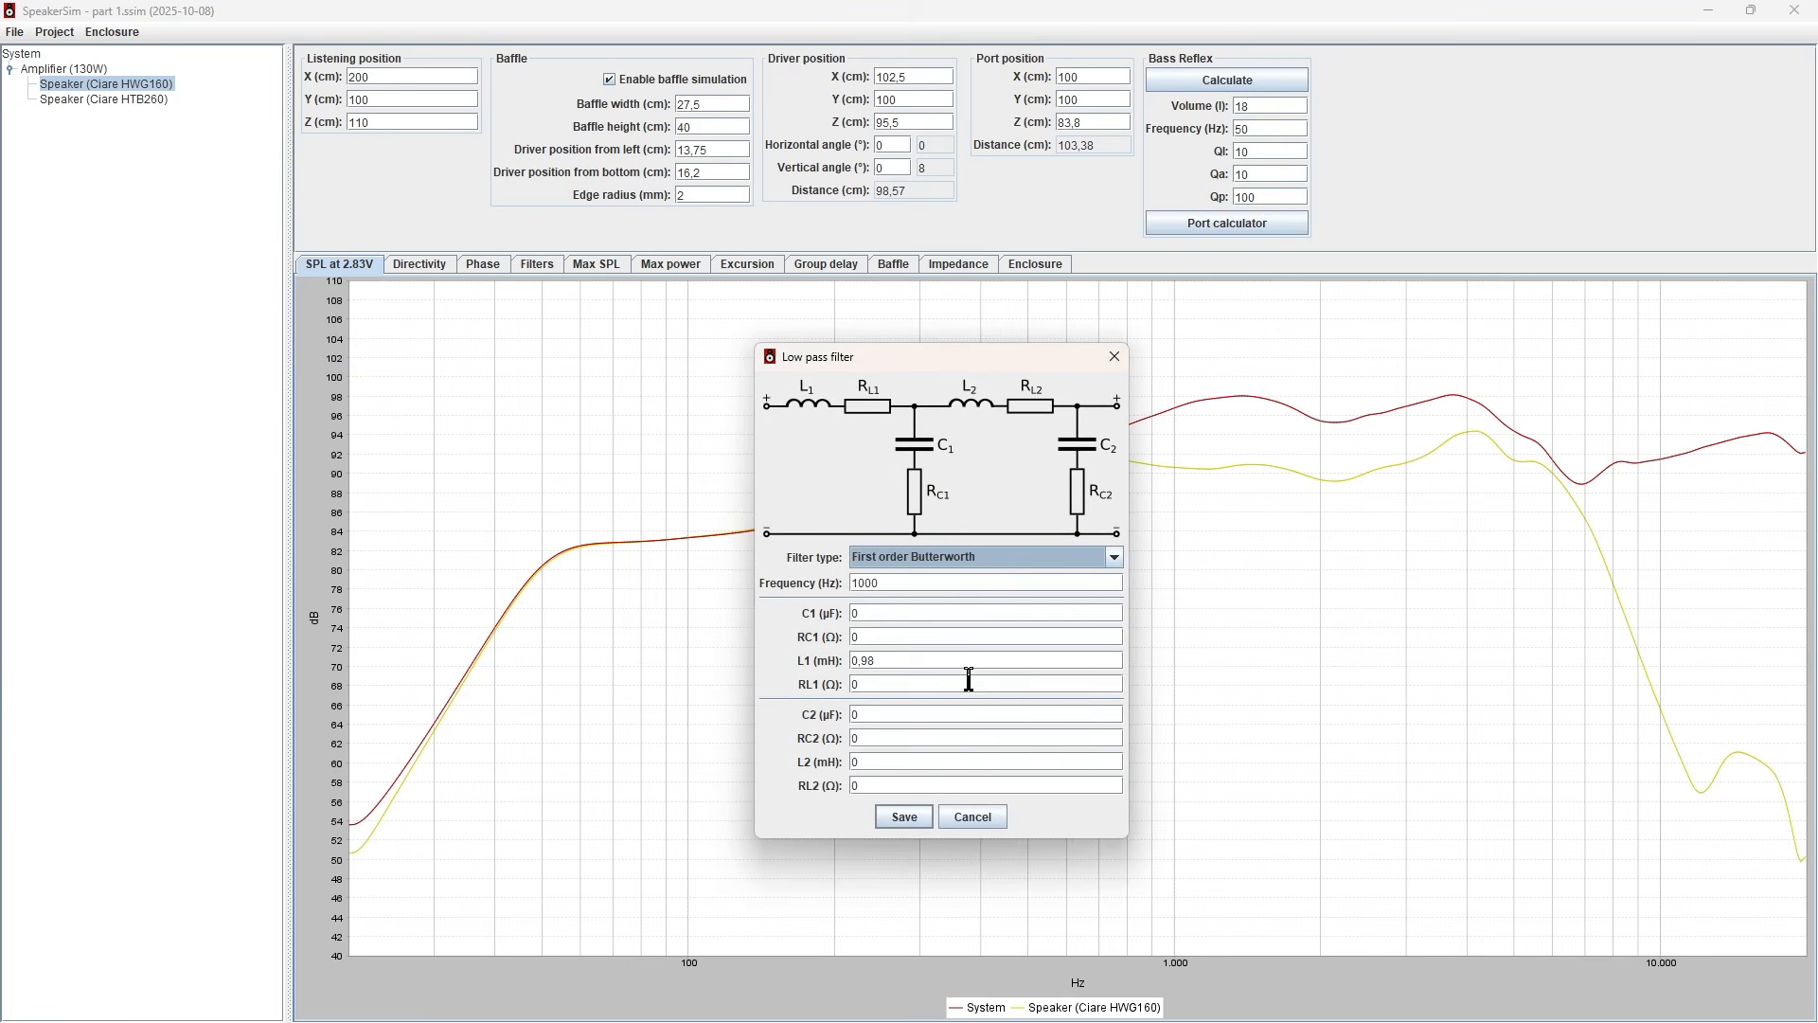
click(1119, 559)
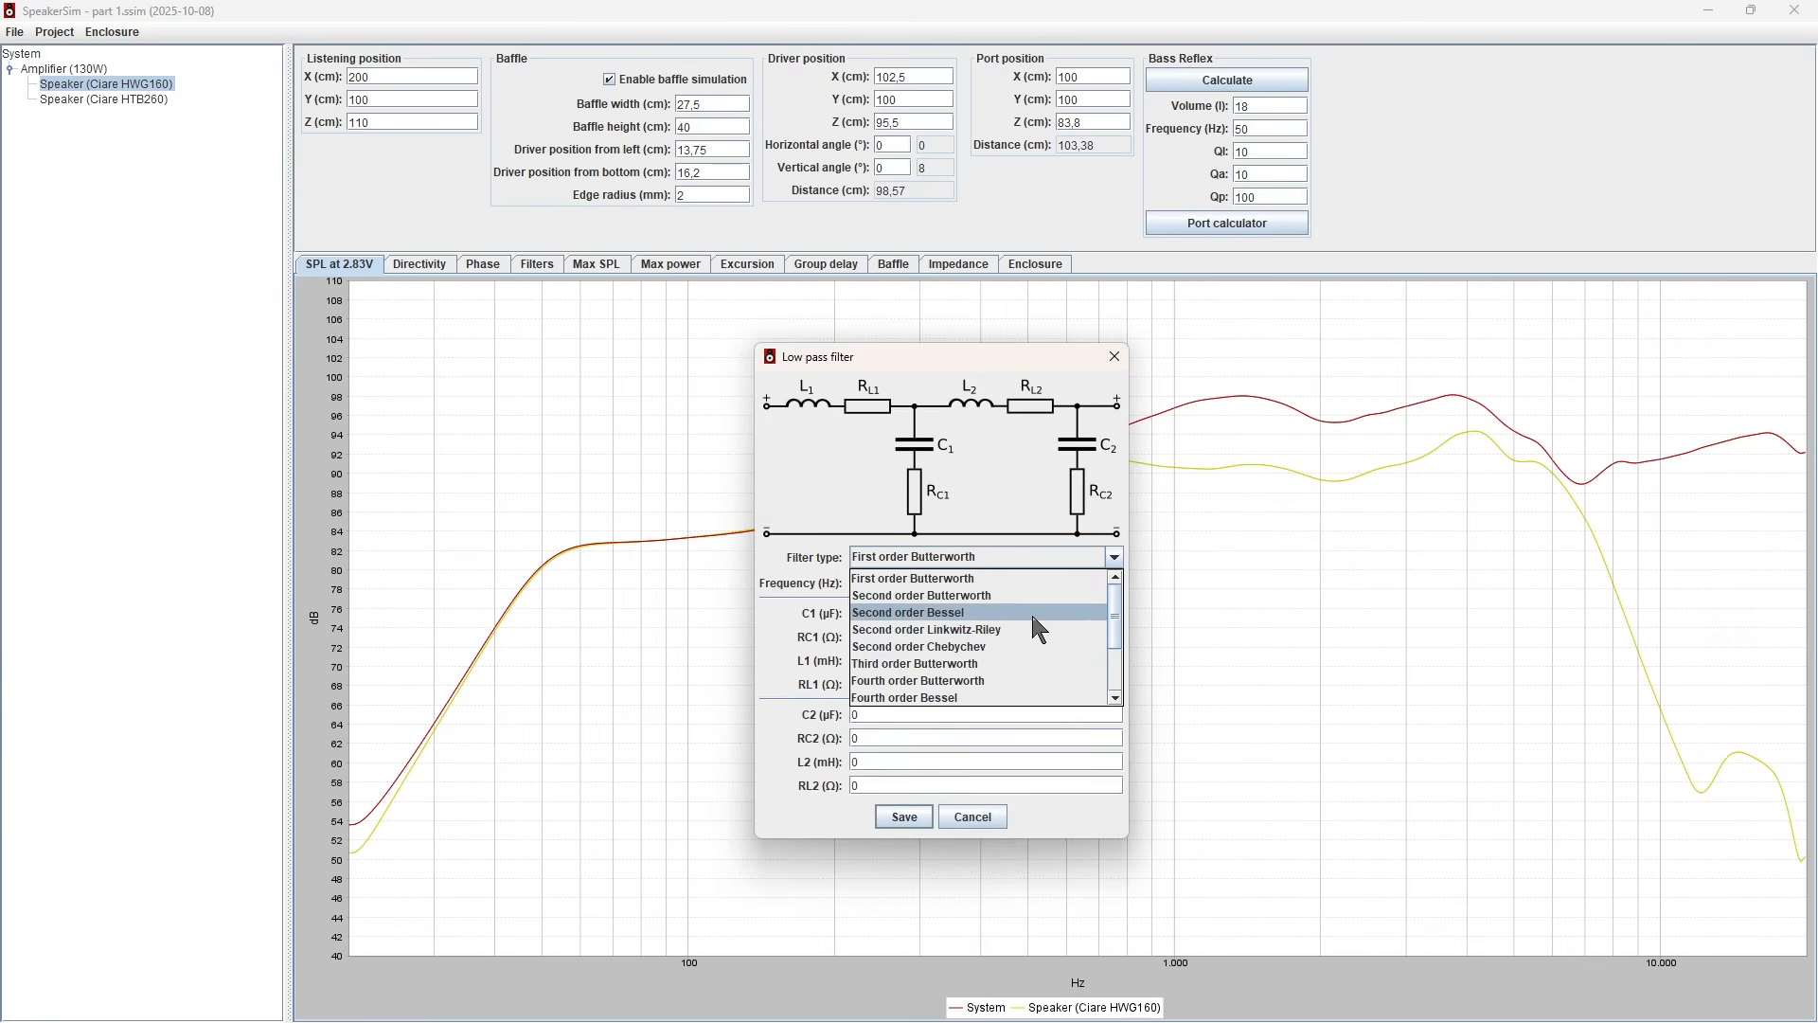
scroll(1015, 646, down, 2)
scroll(1015, 646, up, 2)
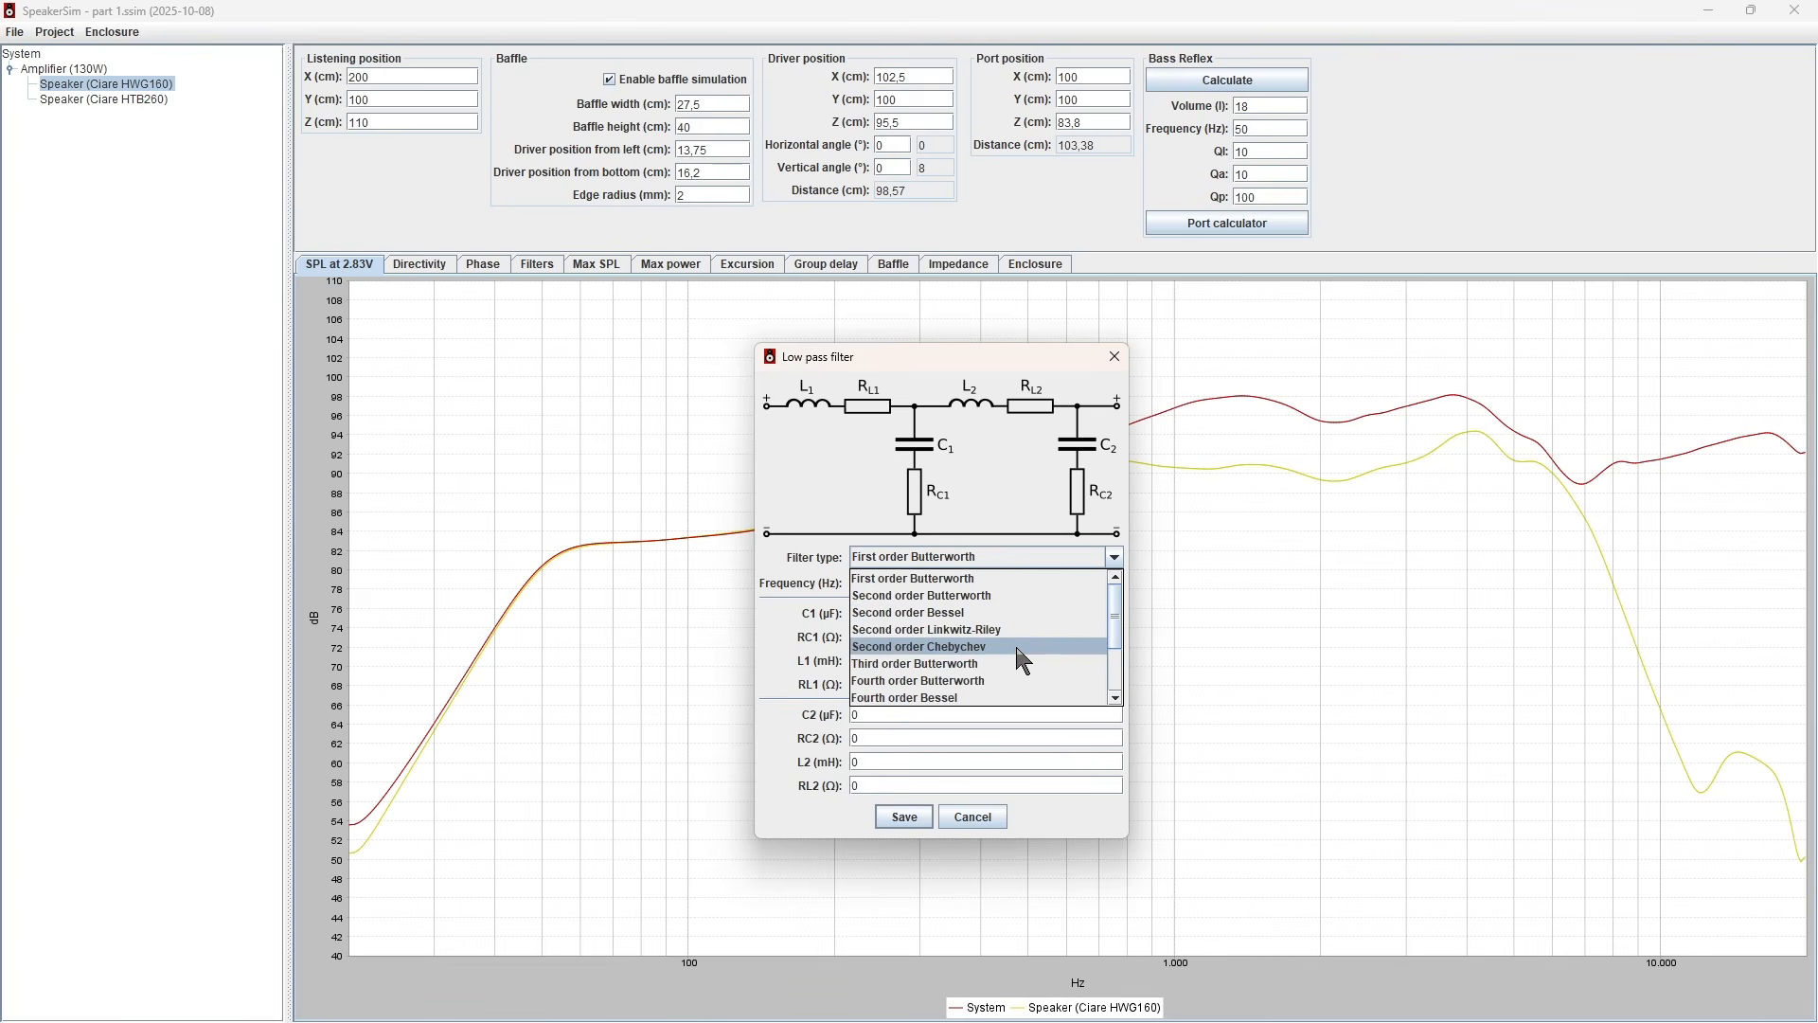
click(979, 476)
double_click(912, 583)
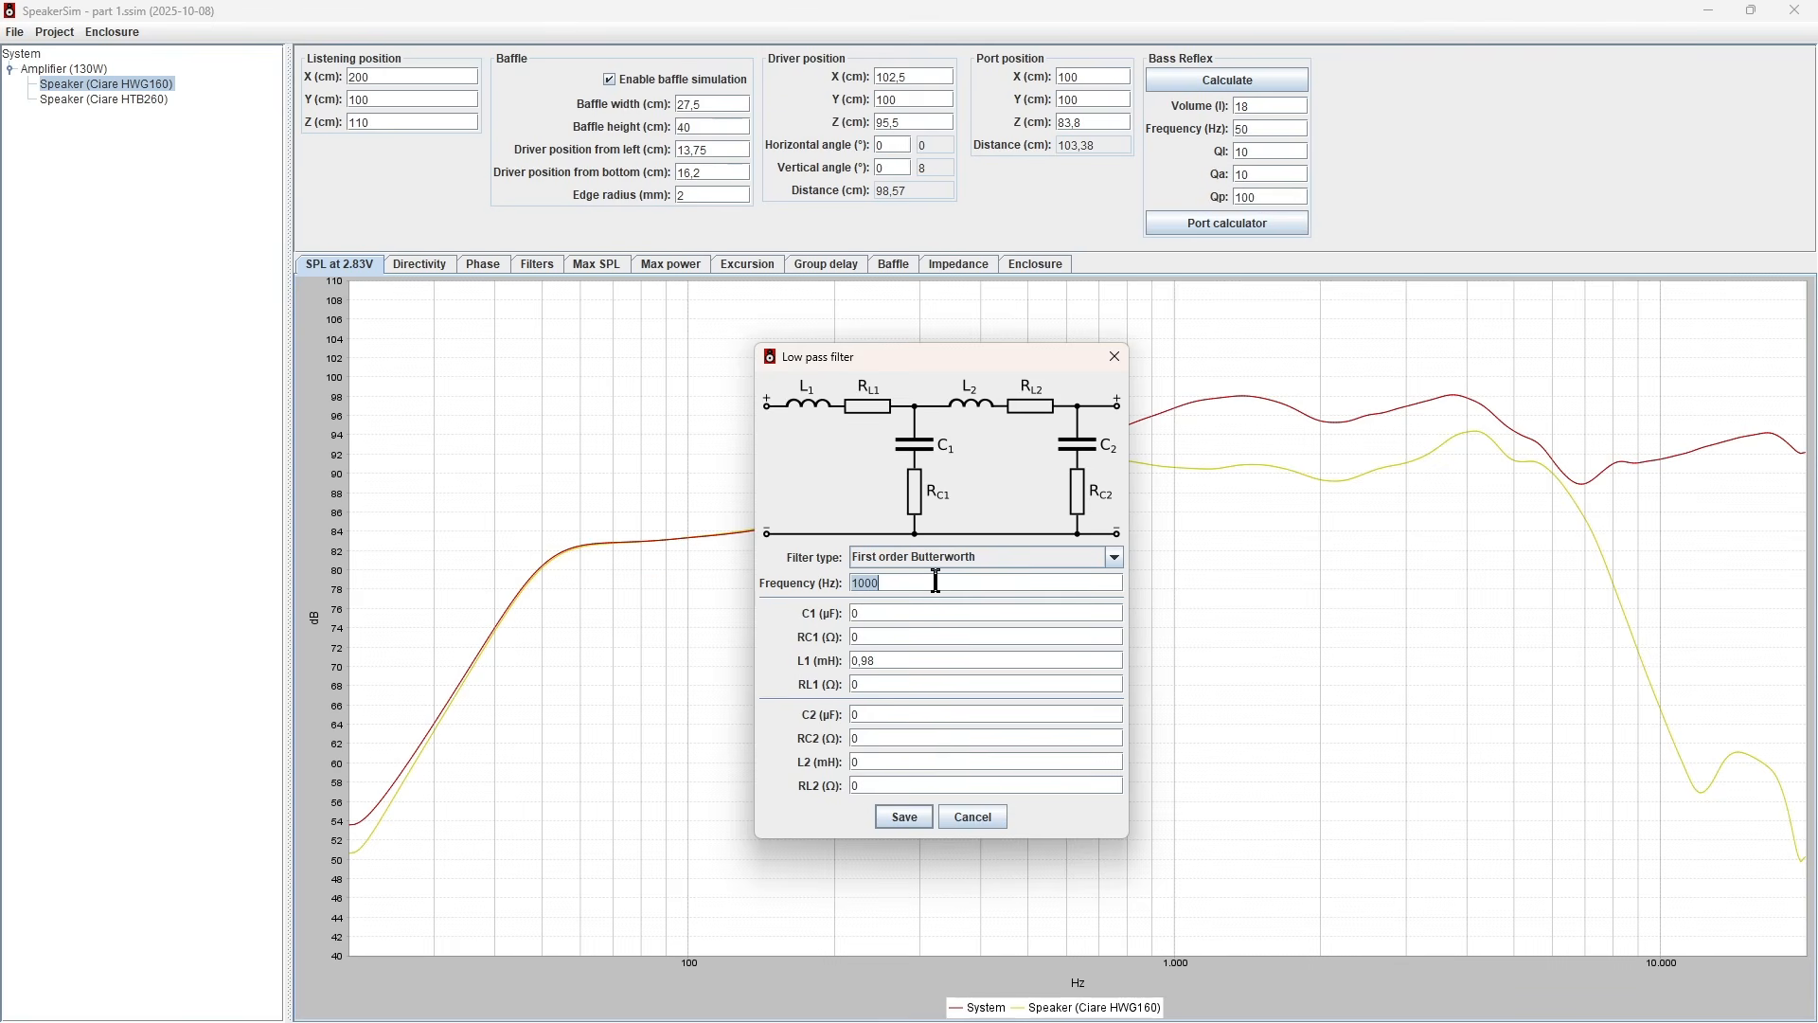
- Set the low pass filter to Third order Butterworth at 2200 Hz and save it
click(1114, 559)
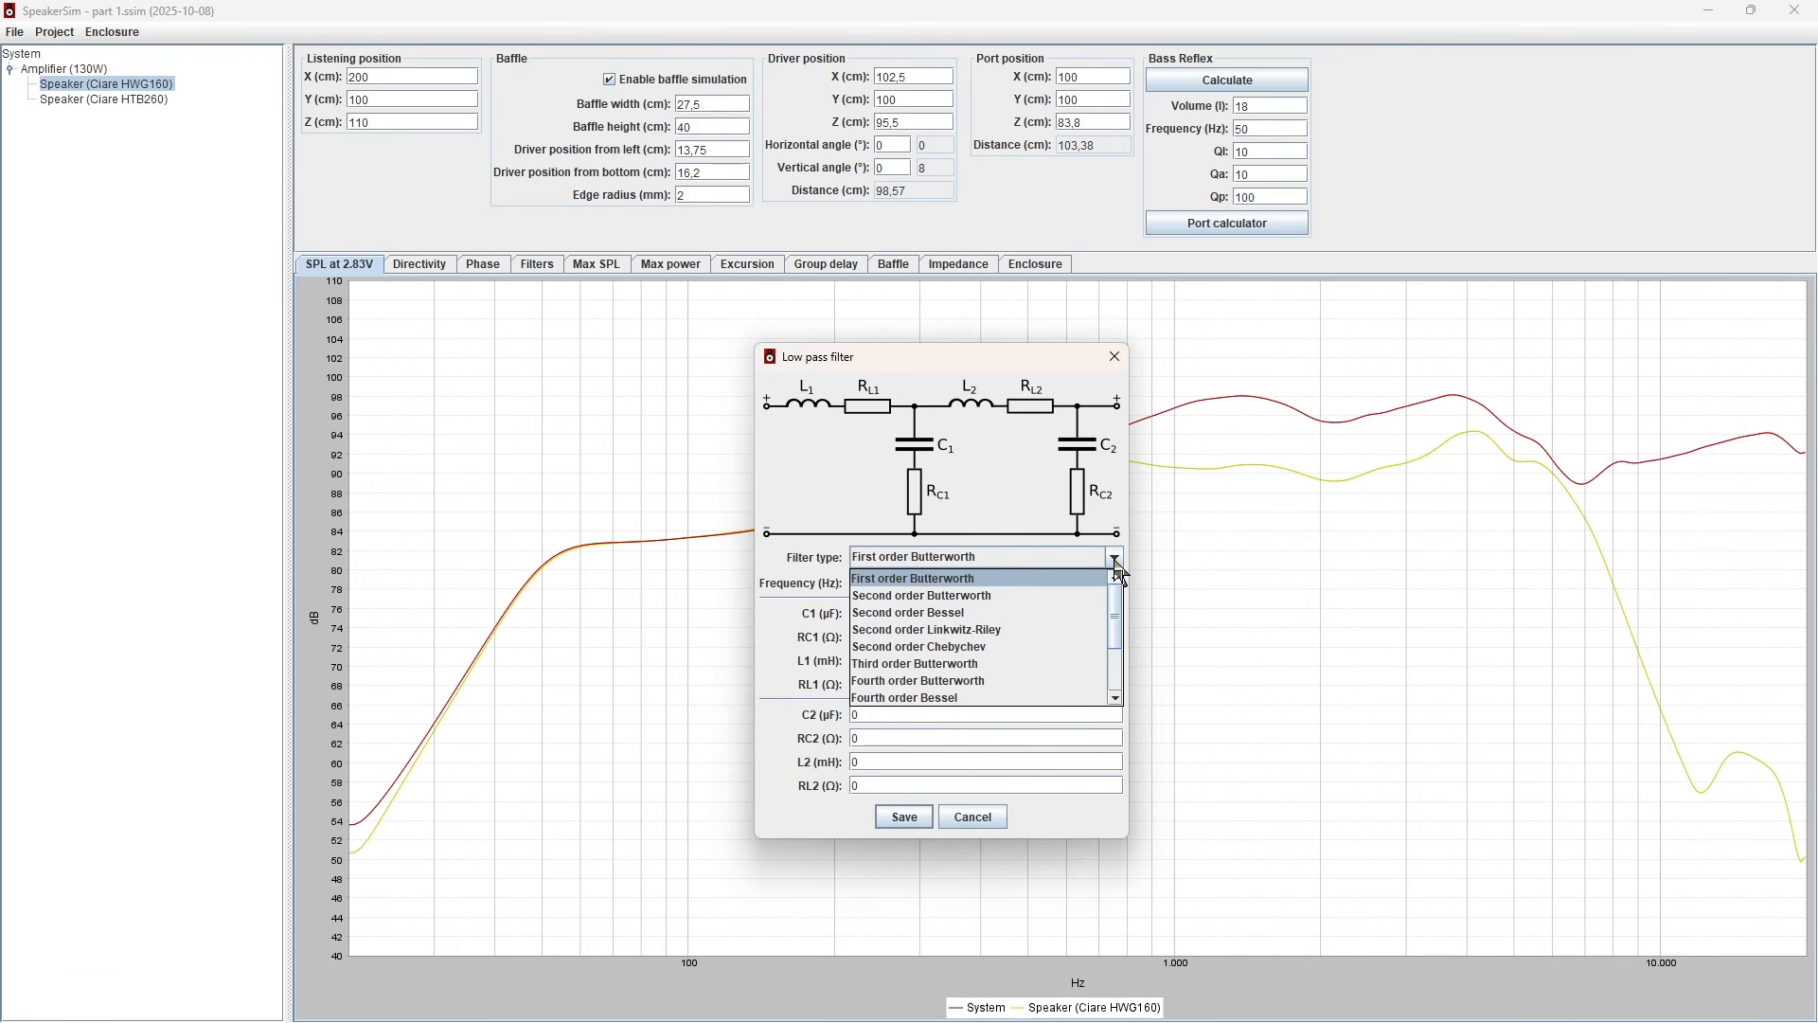
click(1001, 665)
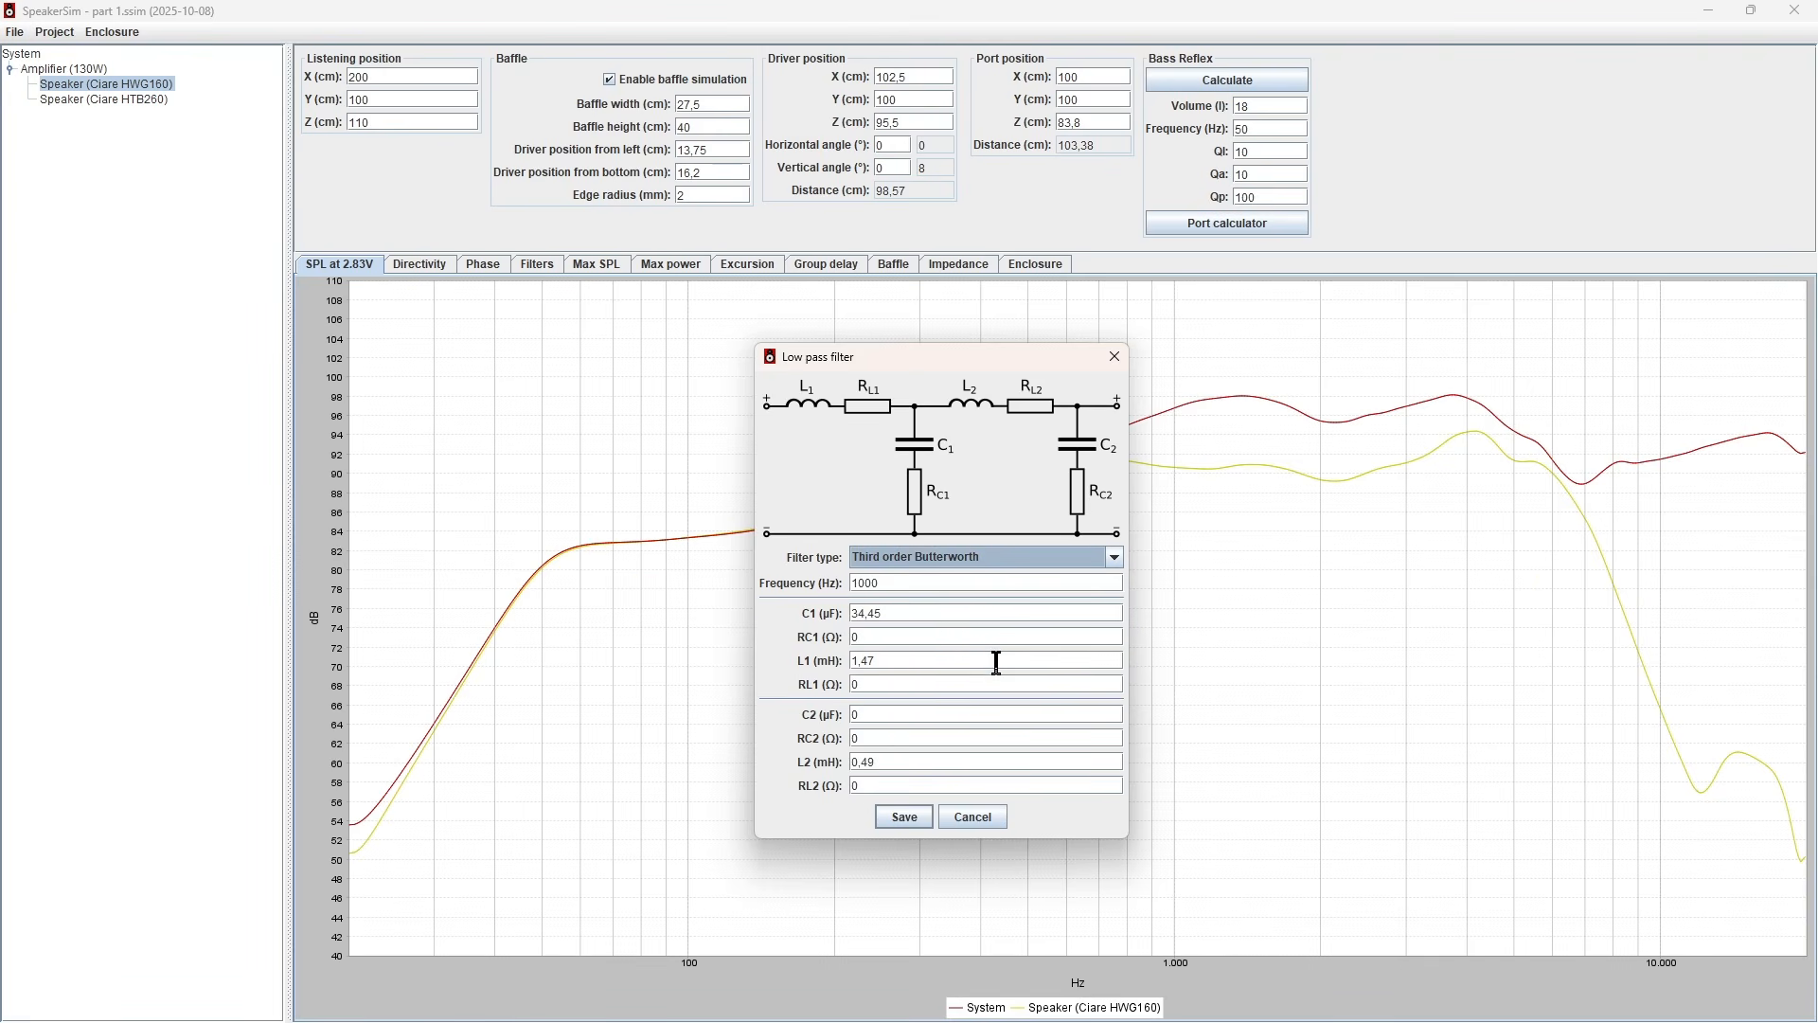
double_click(917, 584)
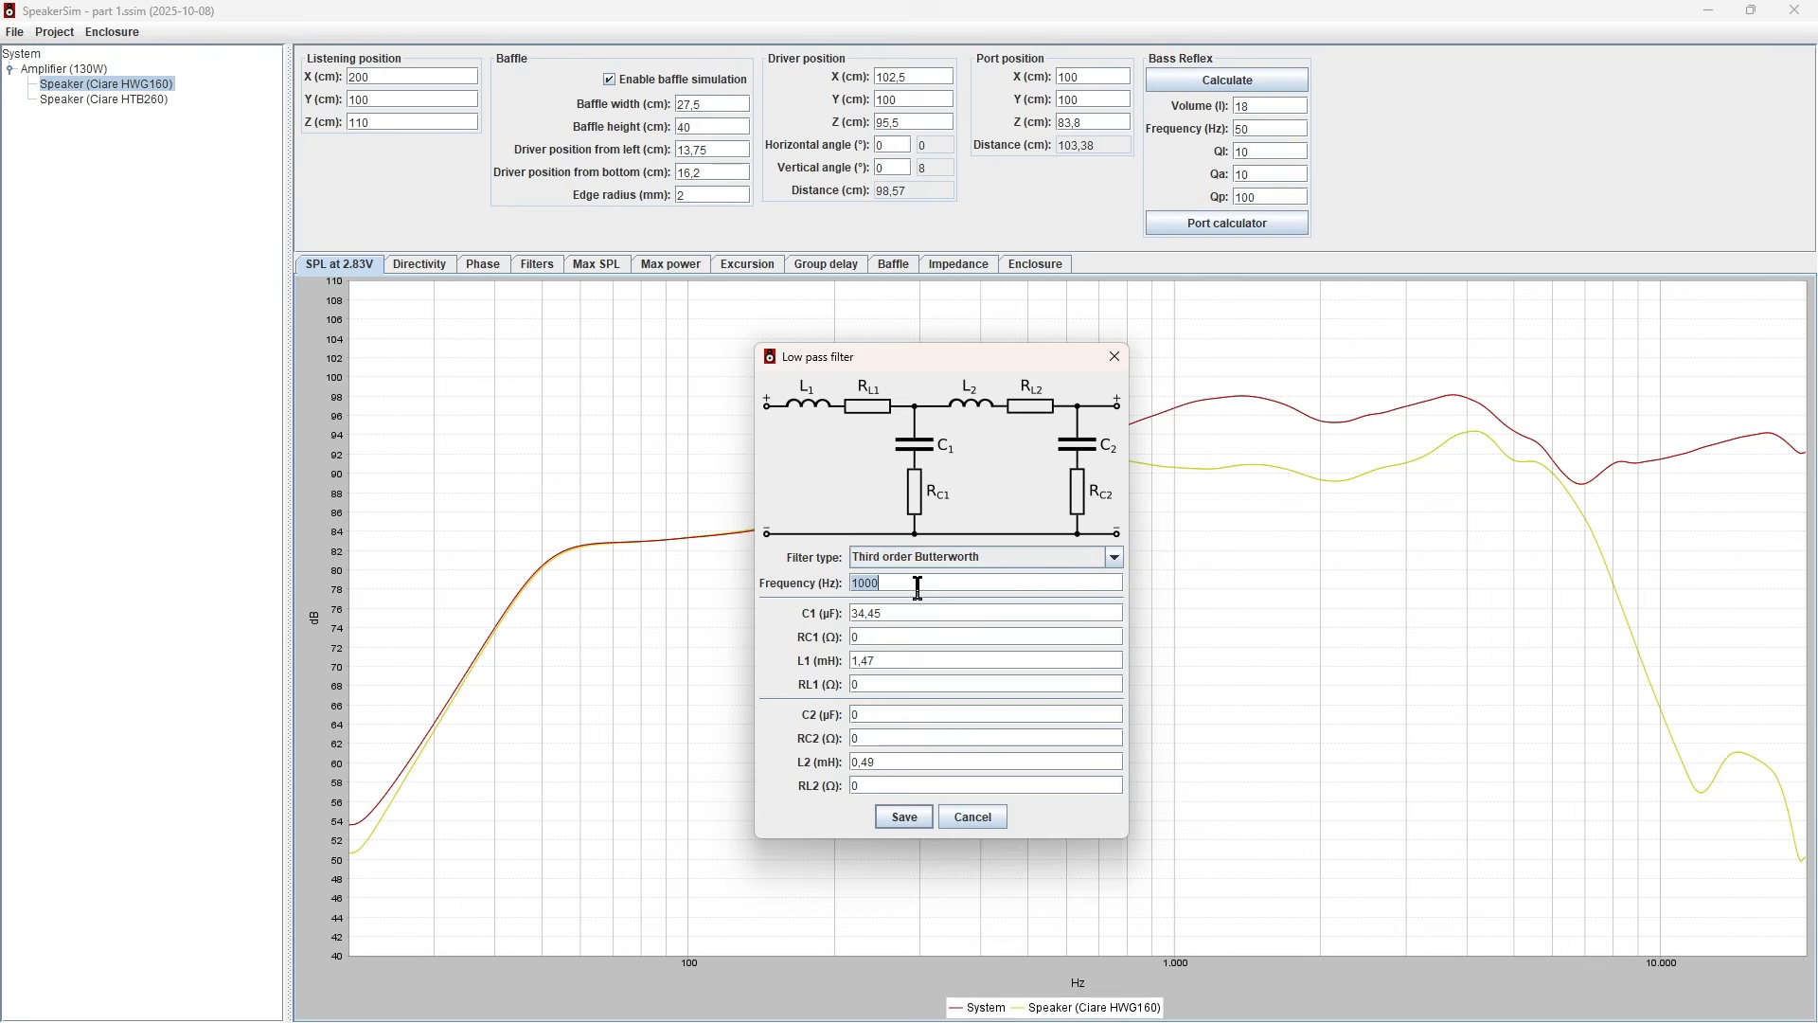
text(2200)
key(Tab)
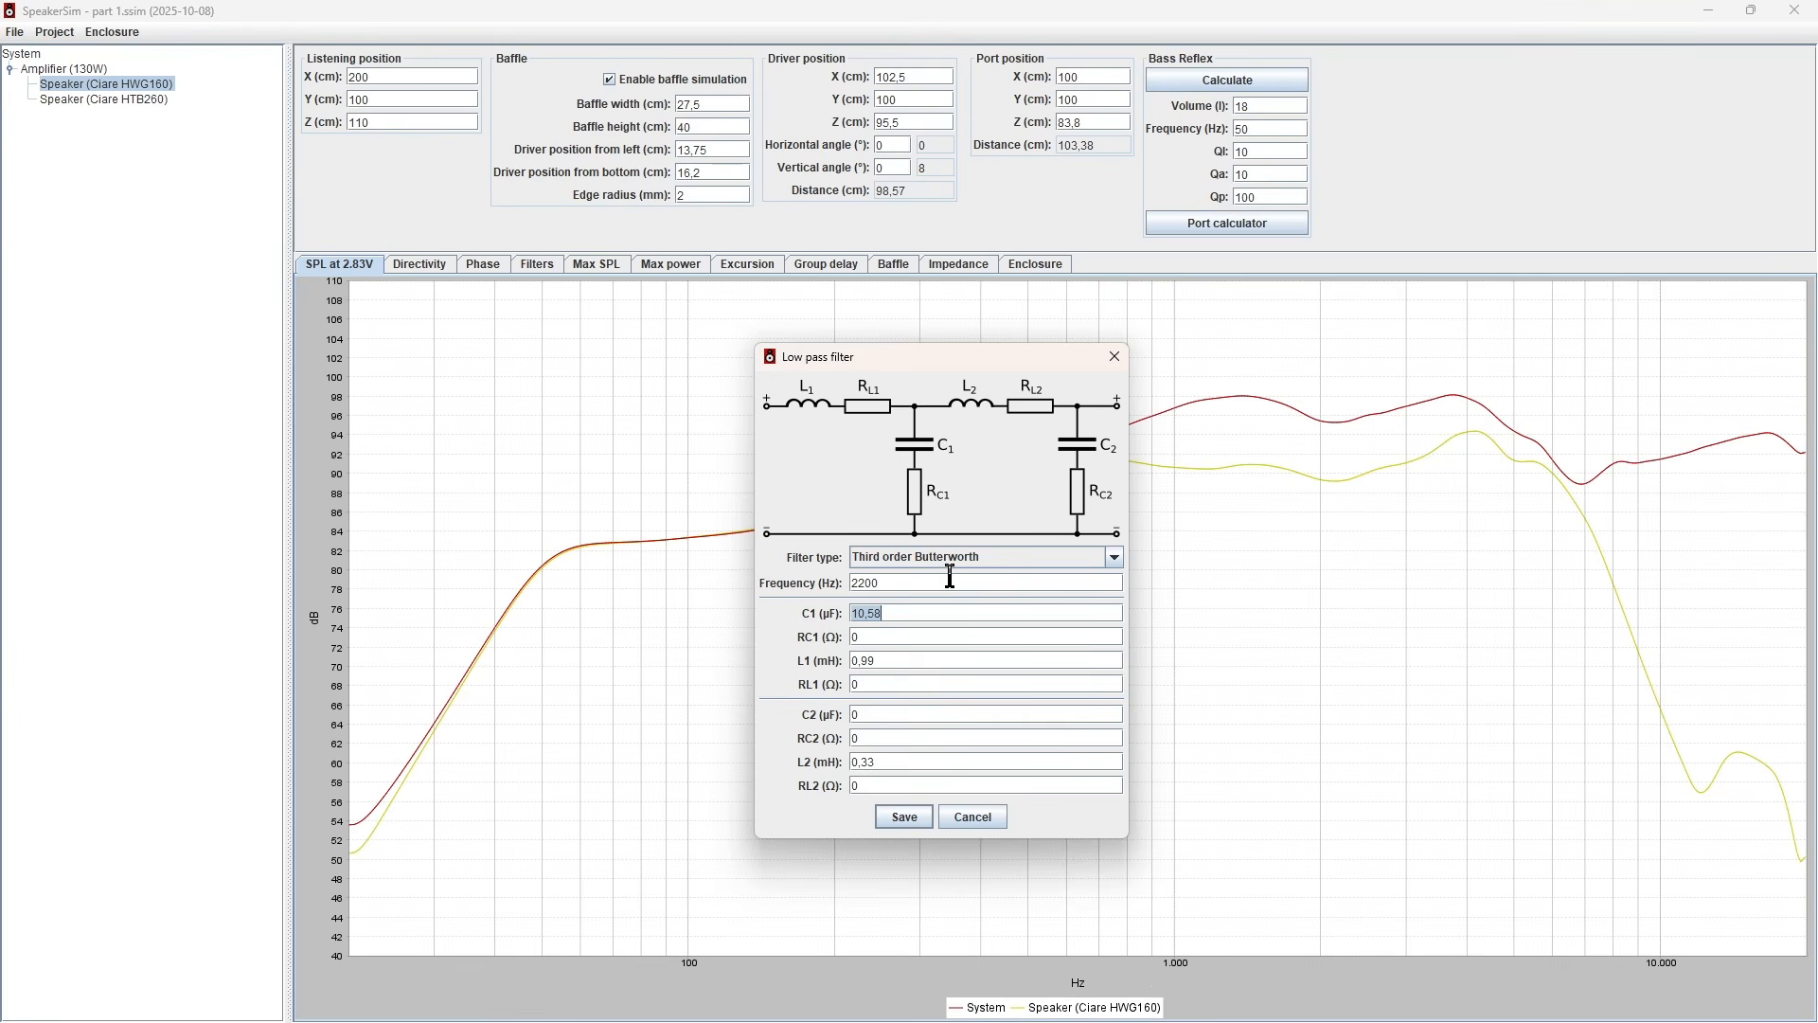
click(917, 818)
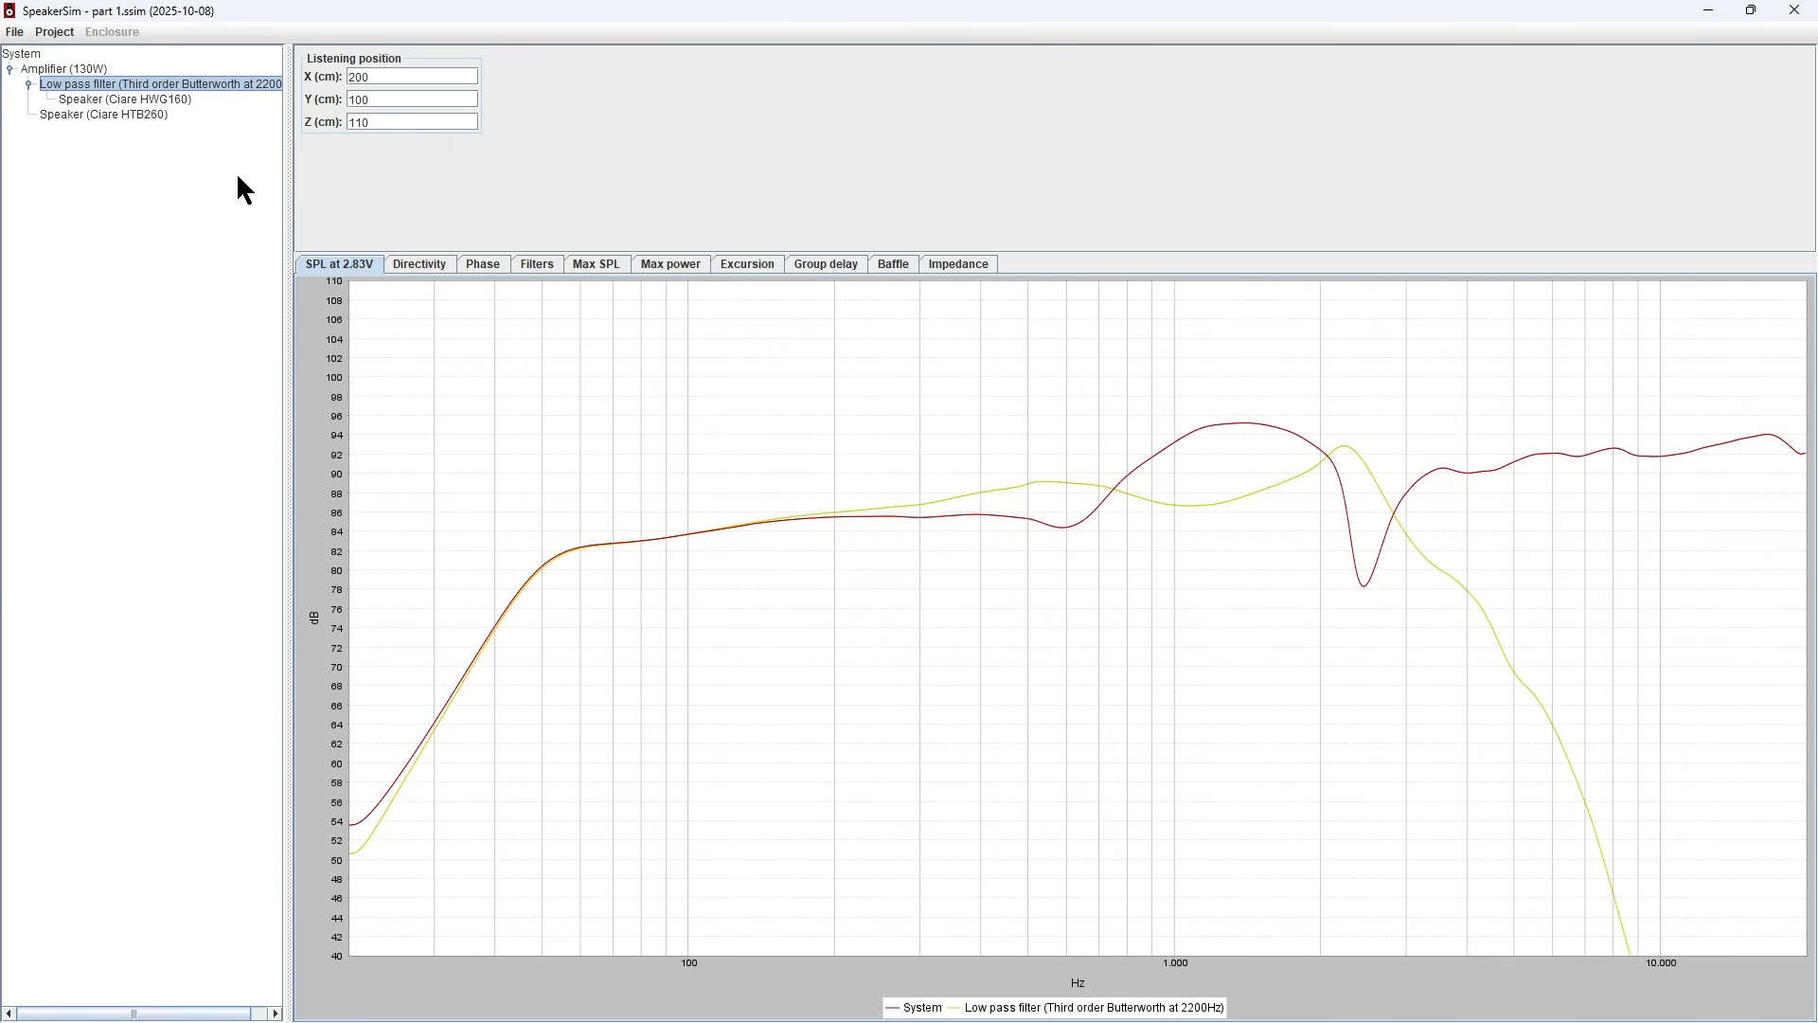
- Insert a high pass filter above the Ciare HTB260 speaker
click(152, 114)
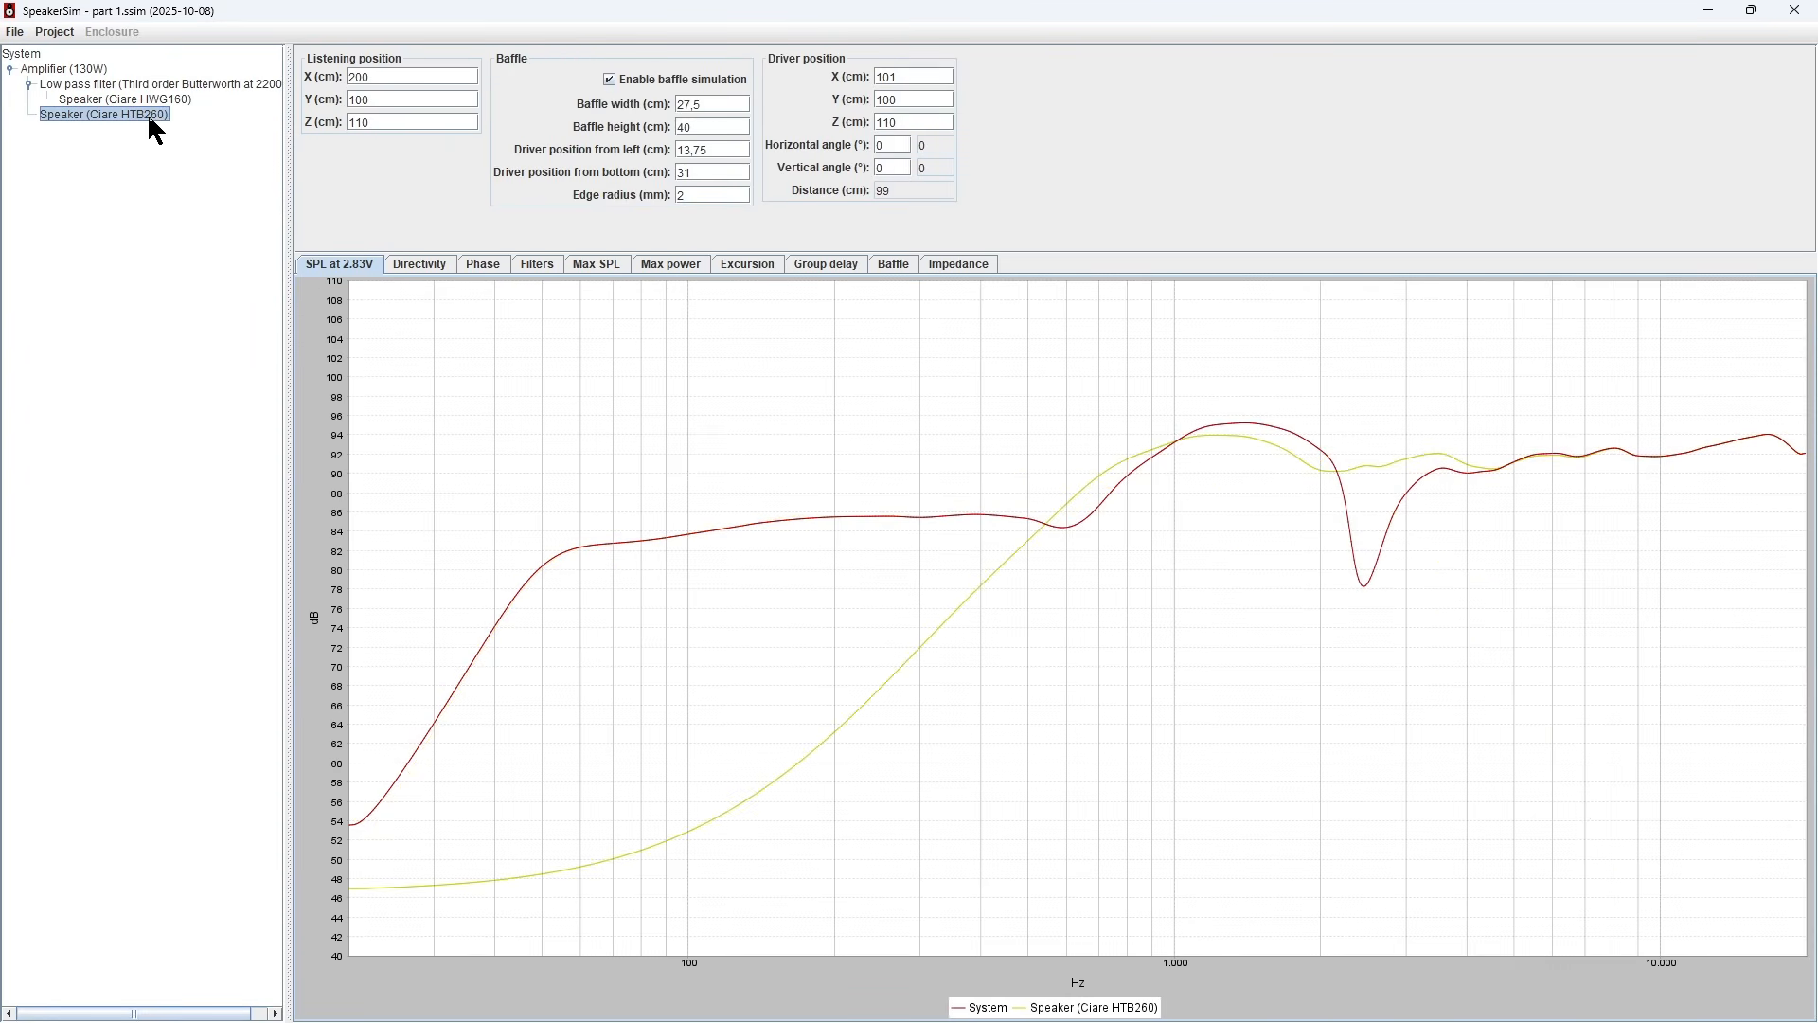
right_click(150, 117)
mouse_move(183, 195)
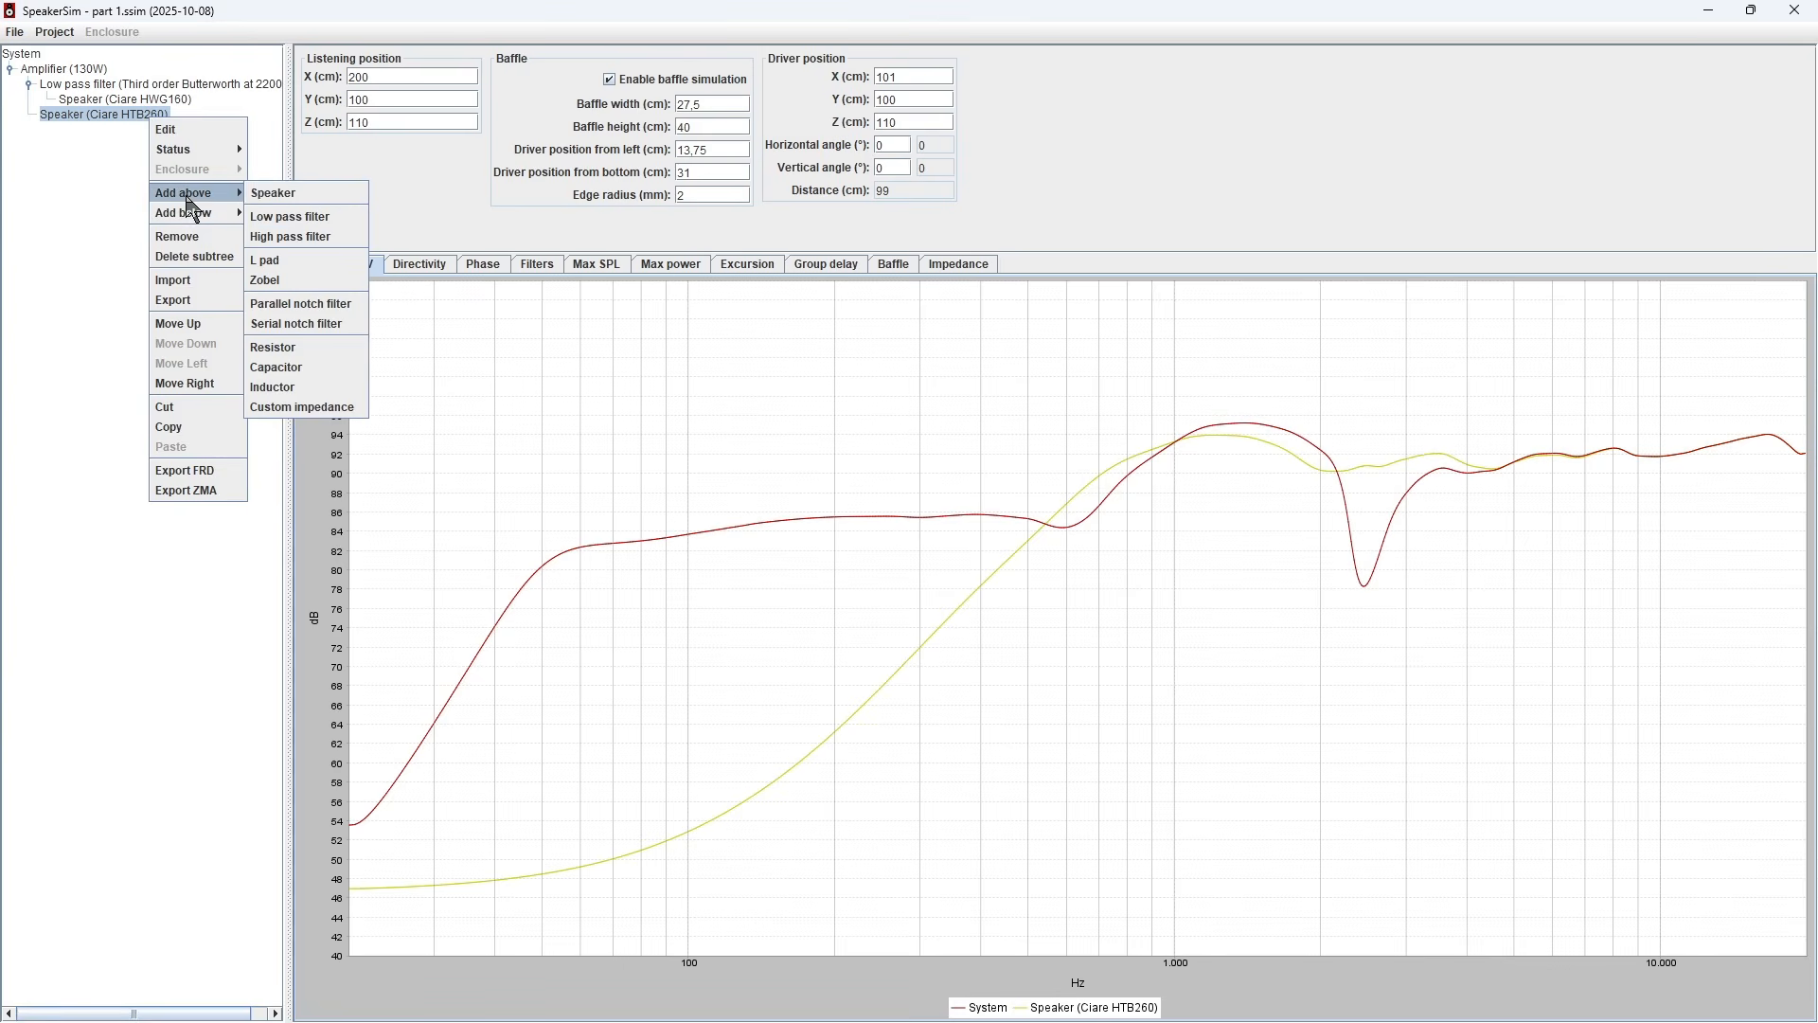
click(268, 238)
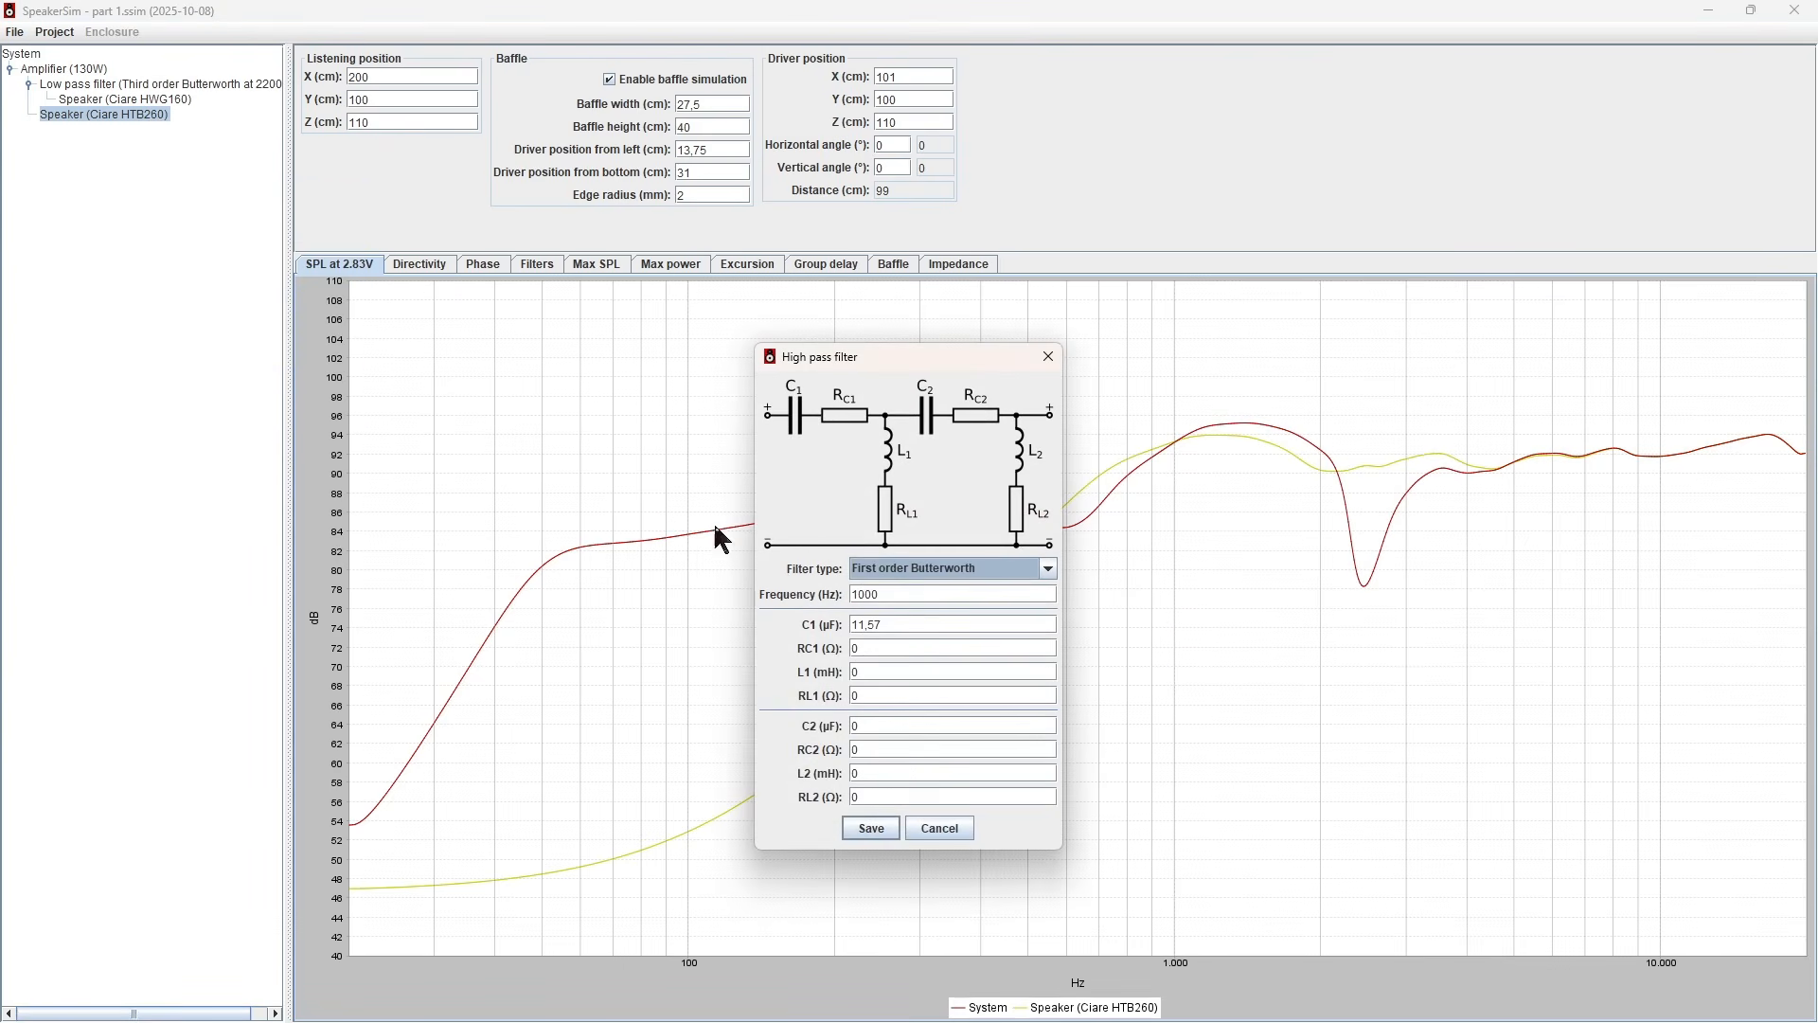
- Set the high pass filter to Third order Butterworth at 2200 Hz, save it, and display the amplifier's combined response
click(1048, 568)
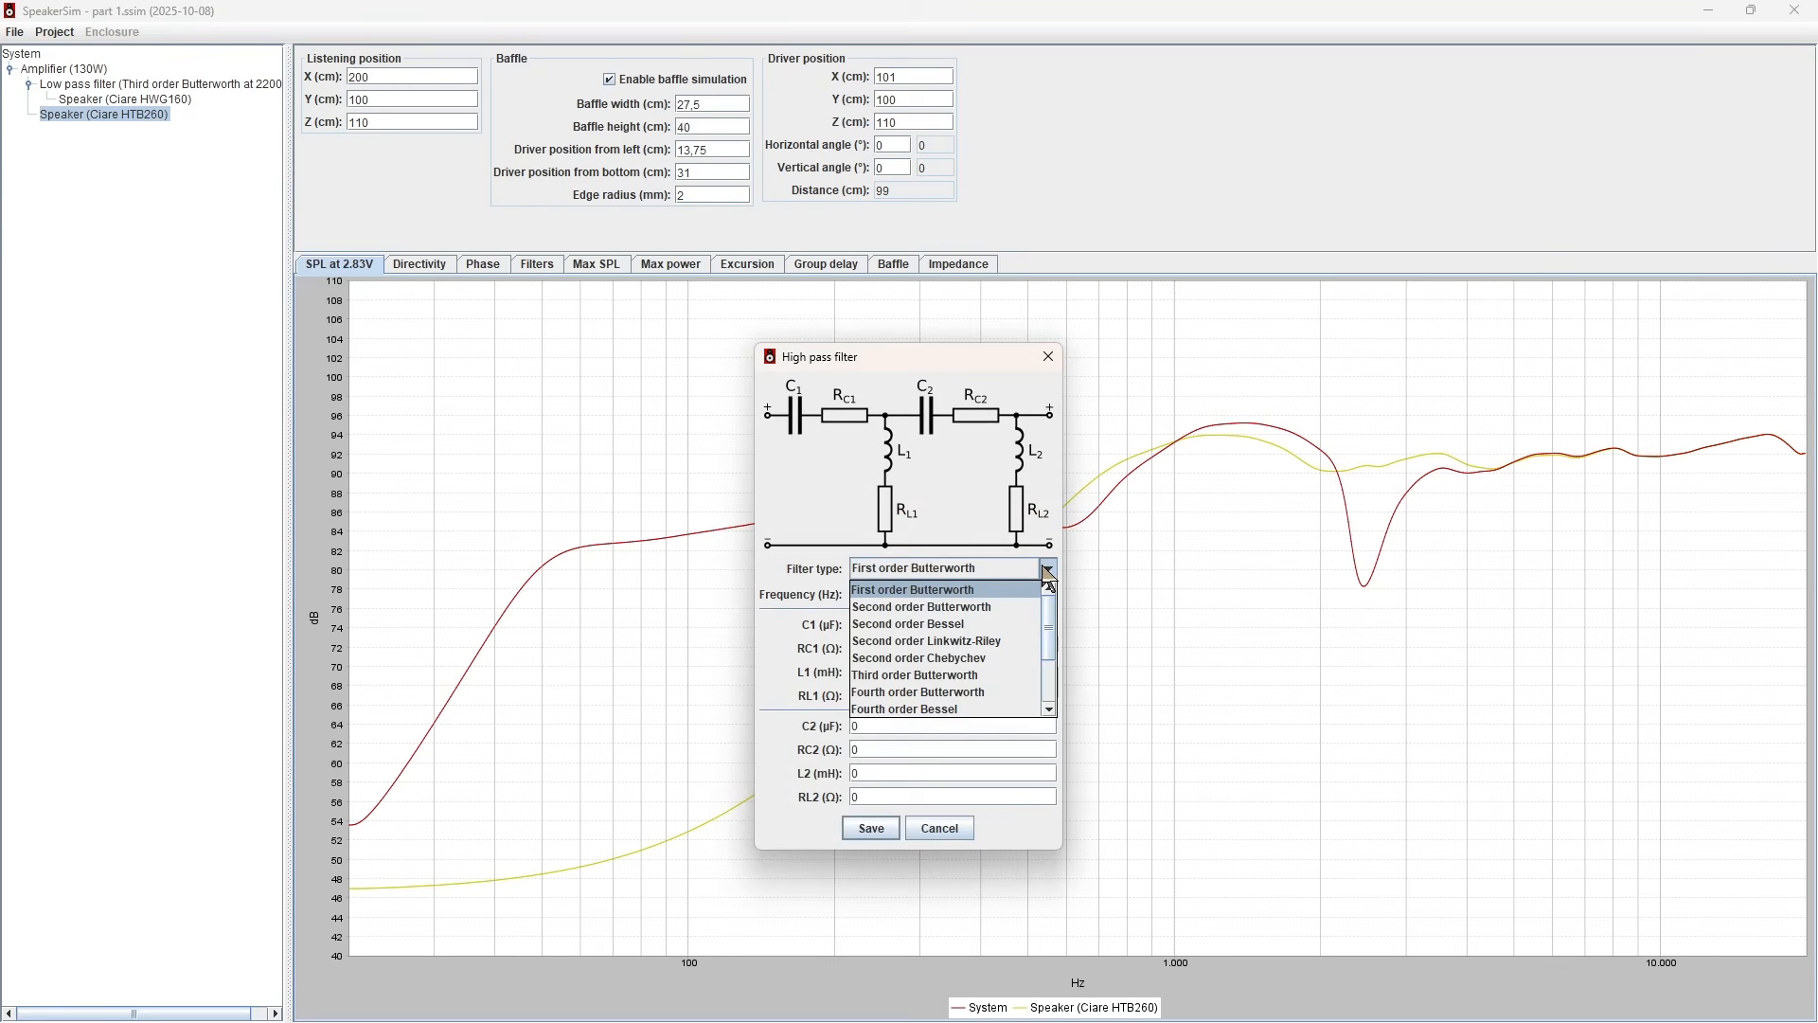
click(994, 674)
double_click(907, 594)
text(2200)
double_click(907, 624)
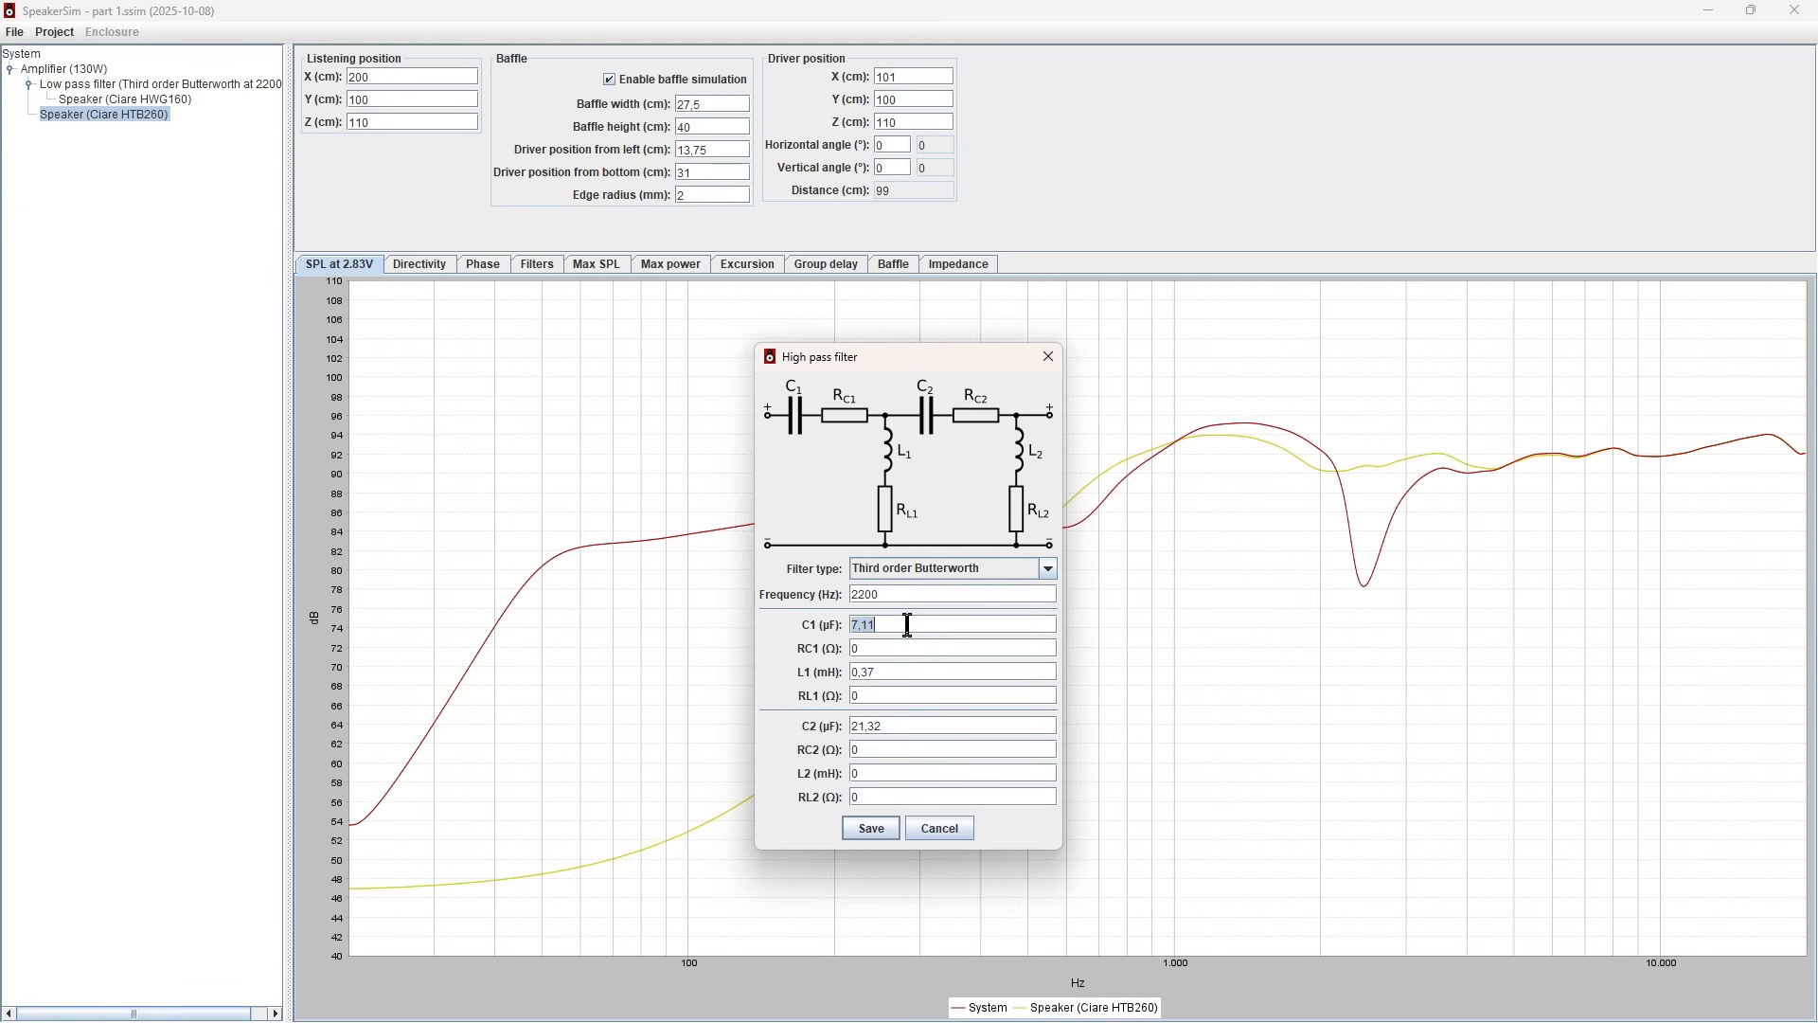
click(885, 837)
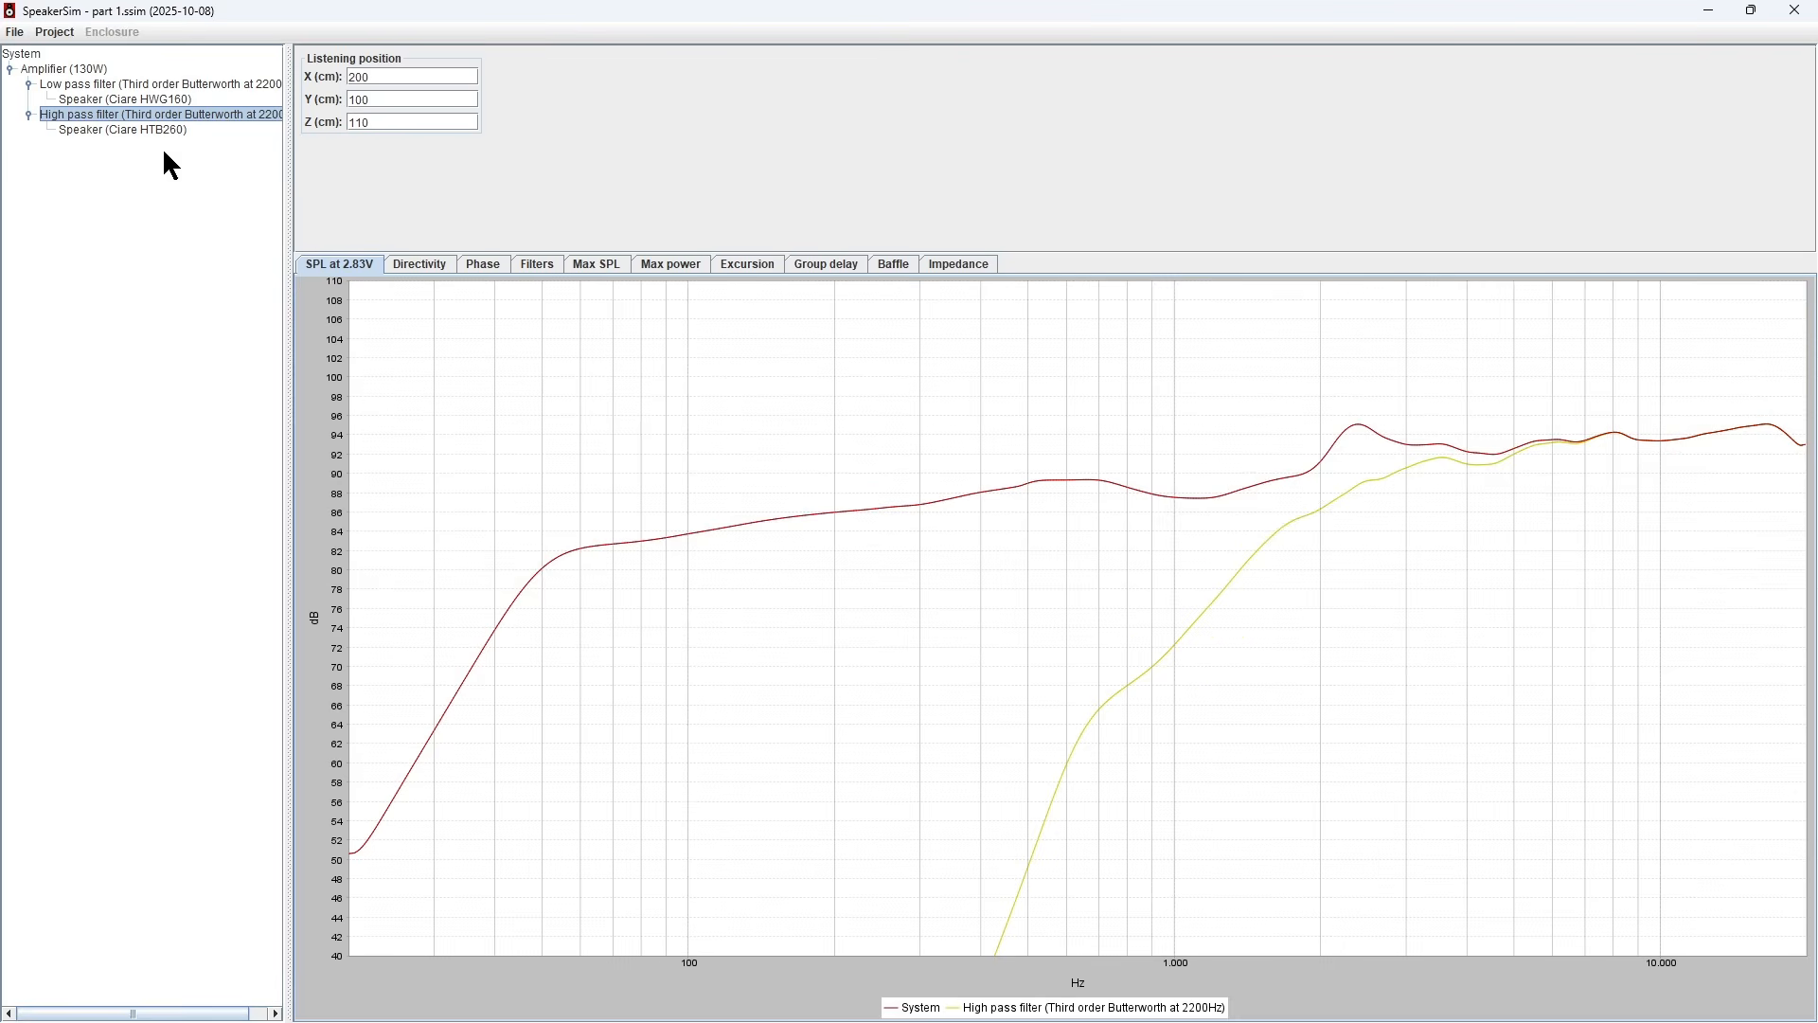
click(78, 71)
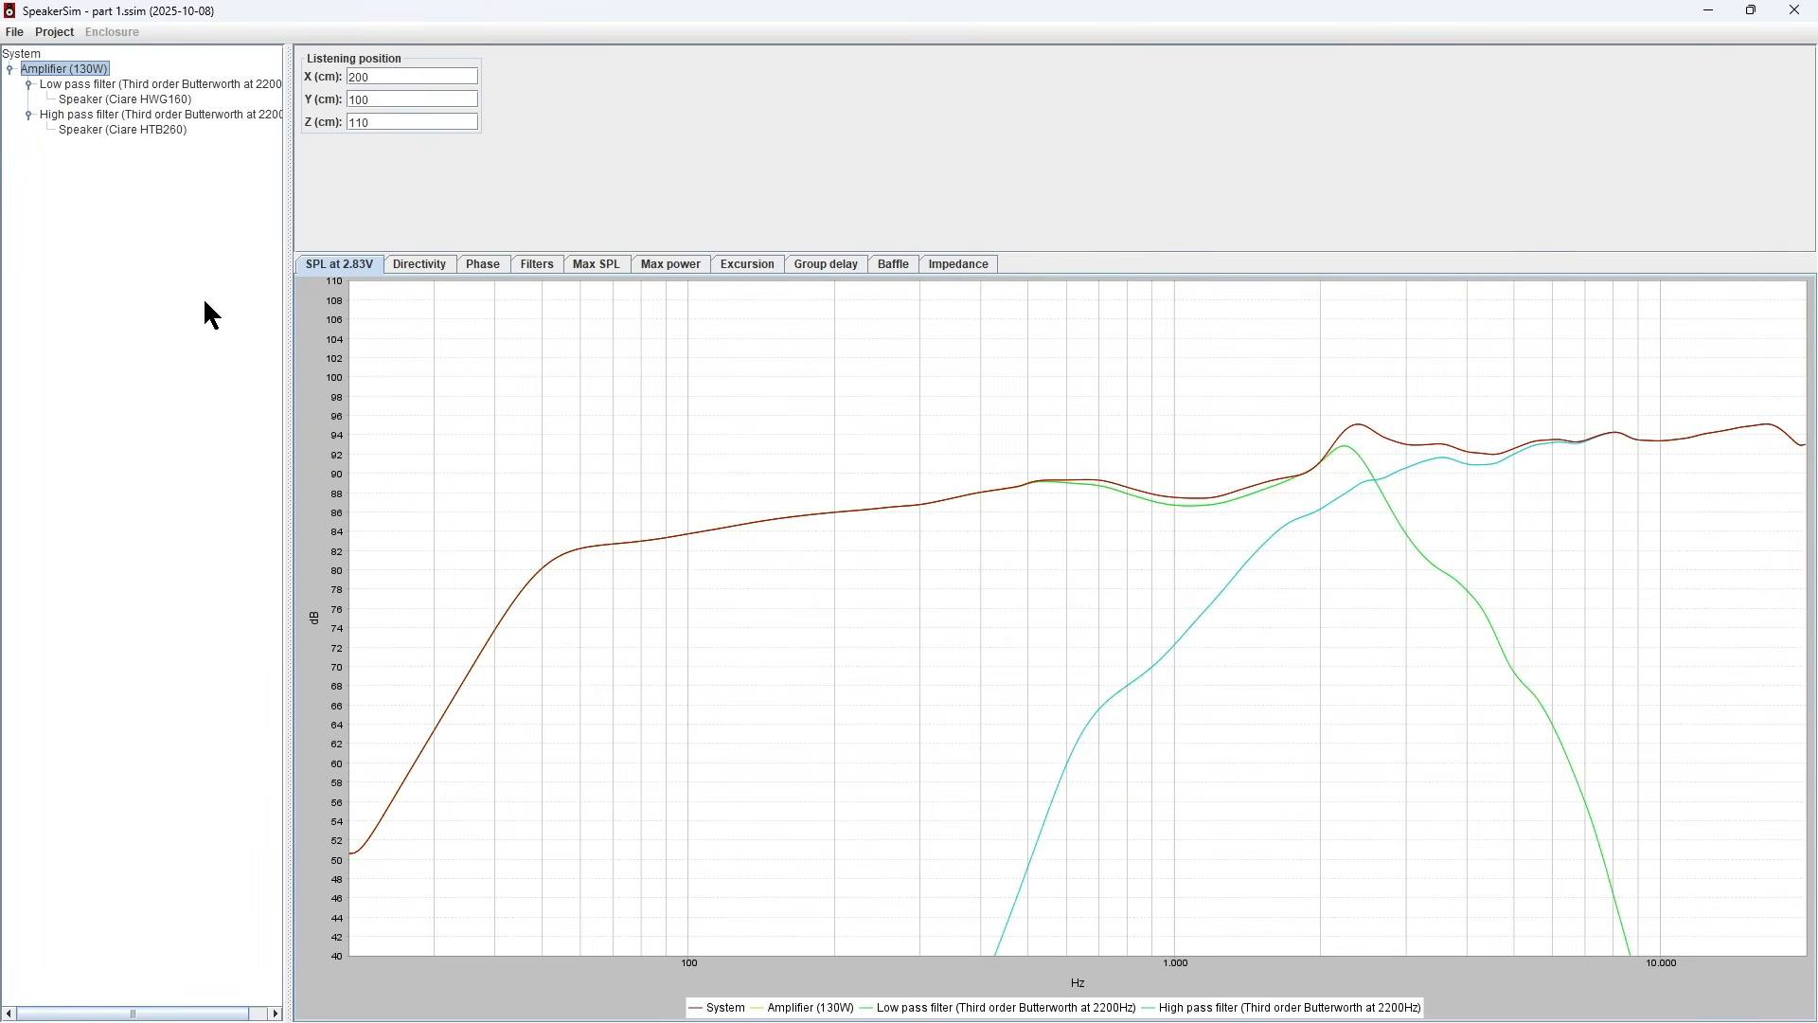
- Add a 2,2 Ω resistor above the Ciare HTB260 speaker and display the amplifier's combined response
click(165, 133)
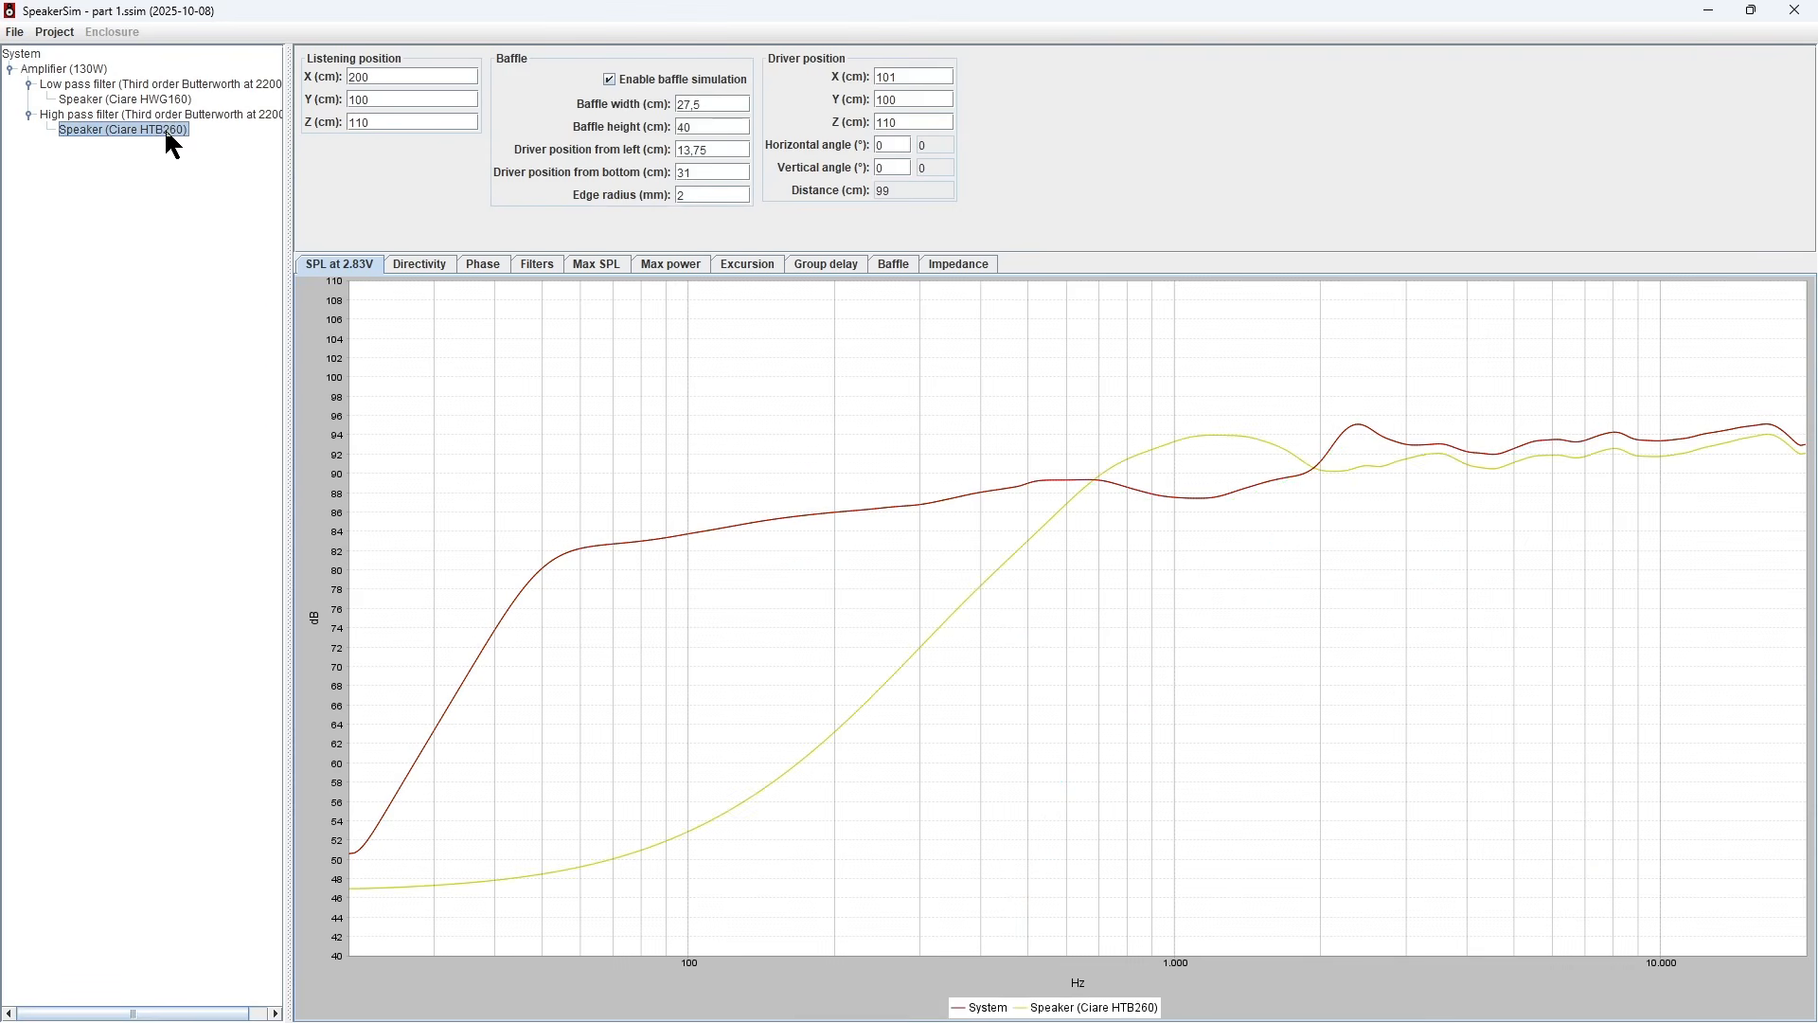
right_click(168, 131)
mouse_move(225, 208)
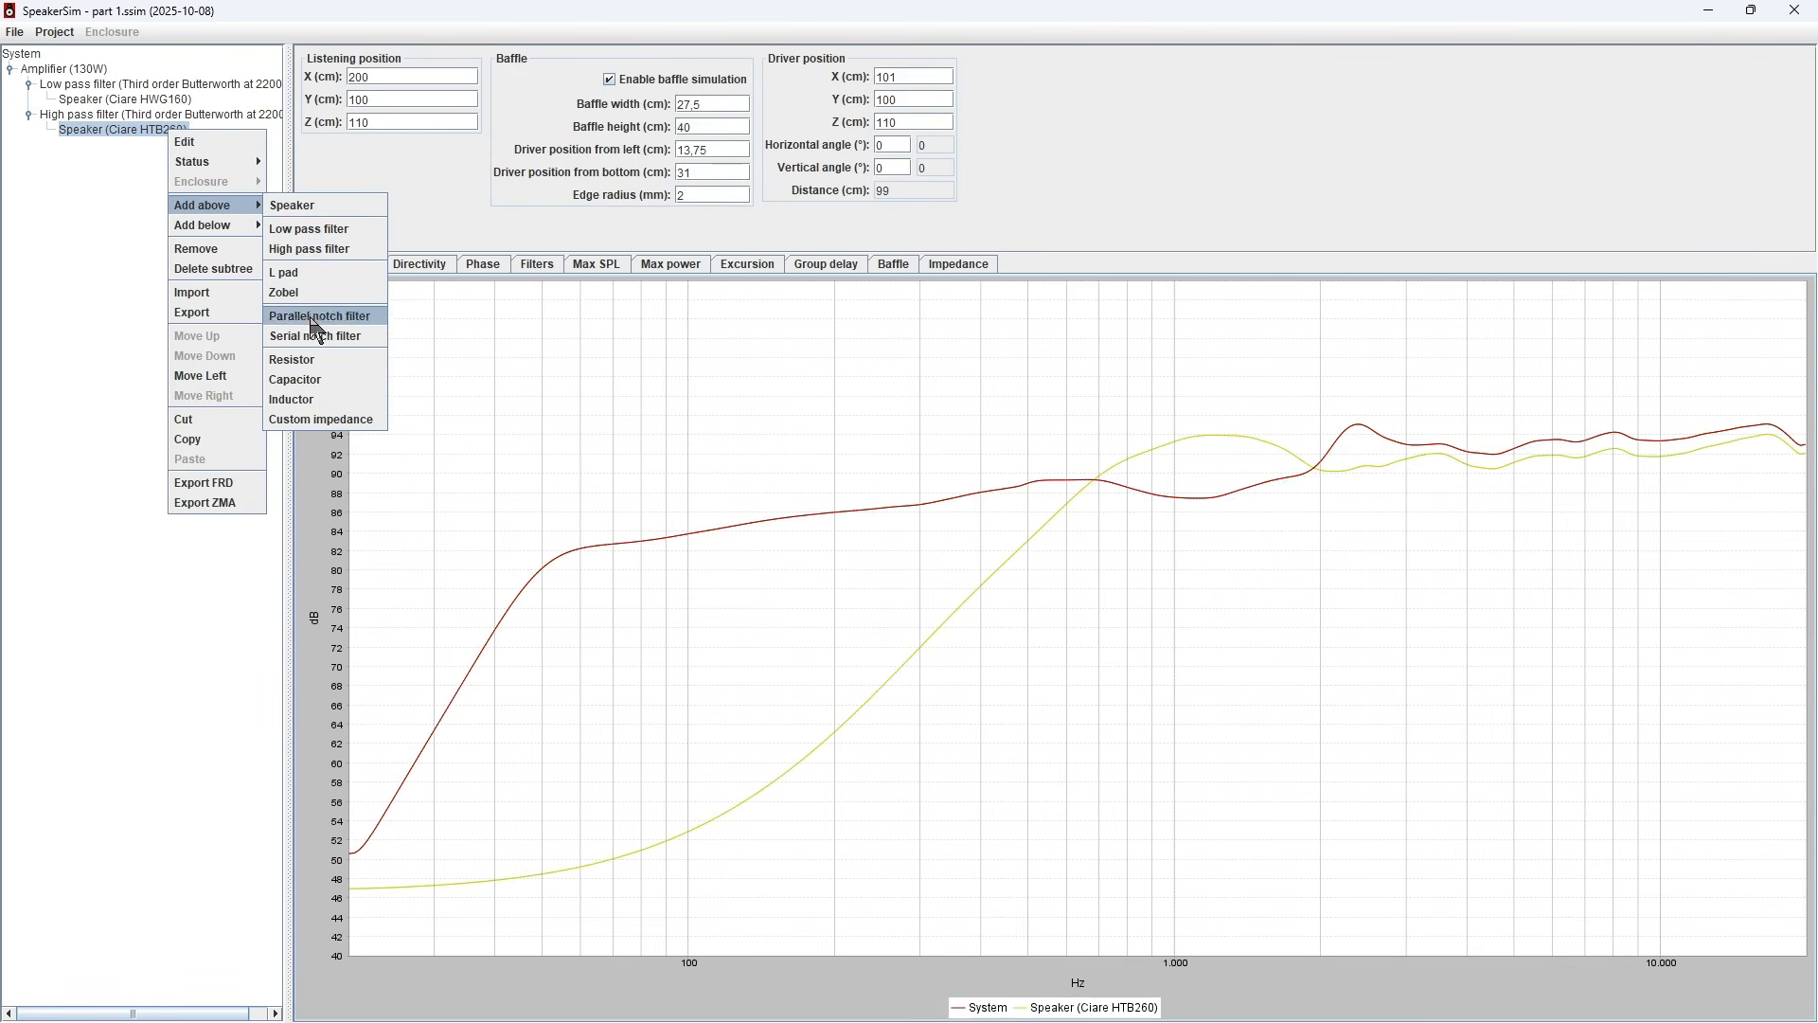
click(301, 361)
double_click(827, 516)
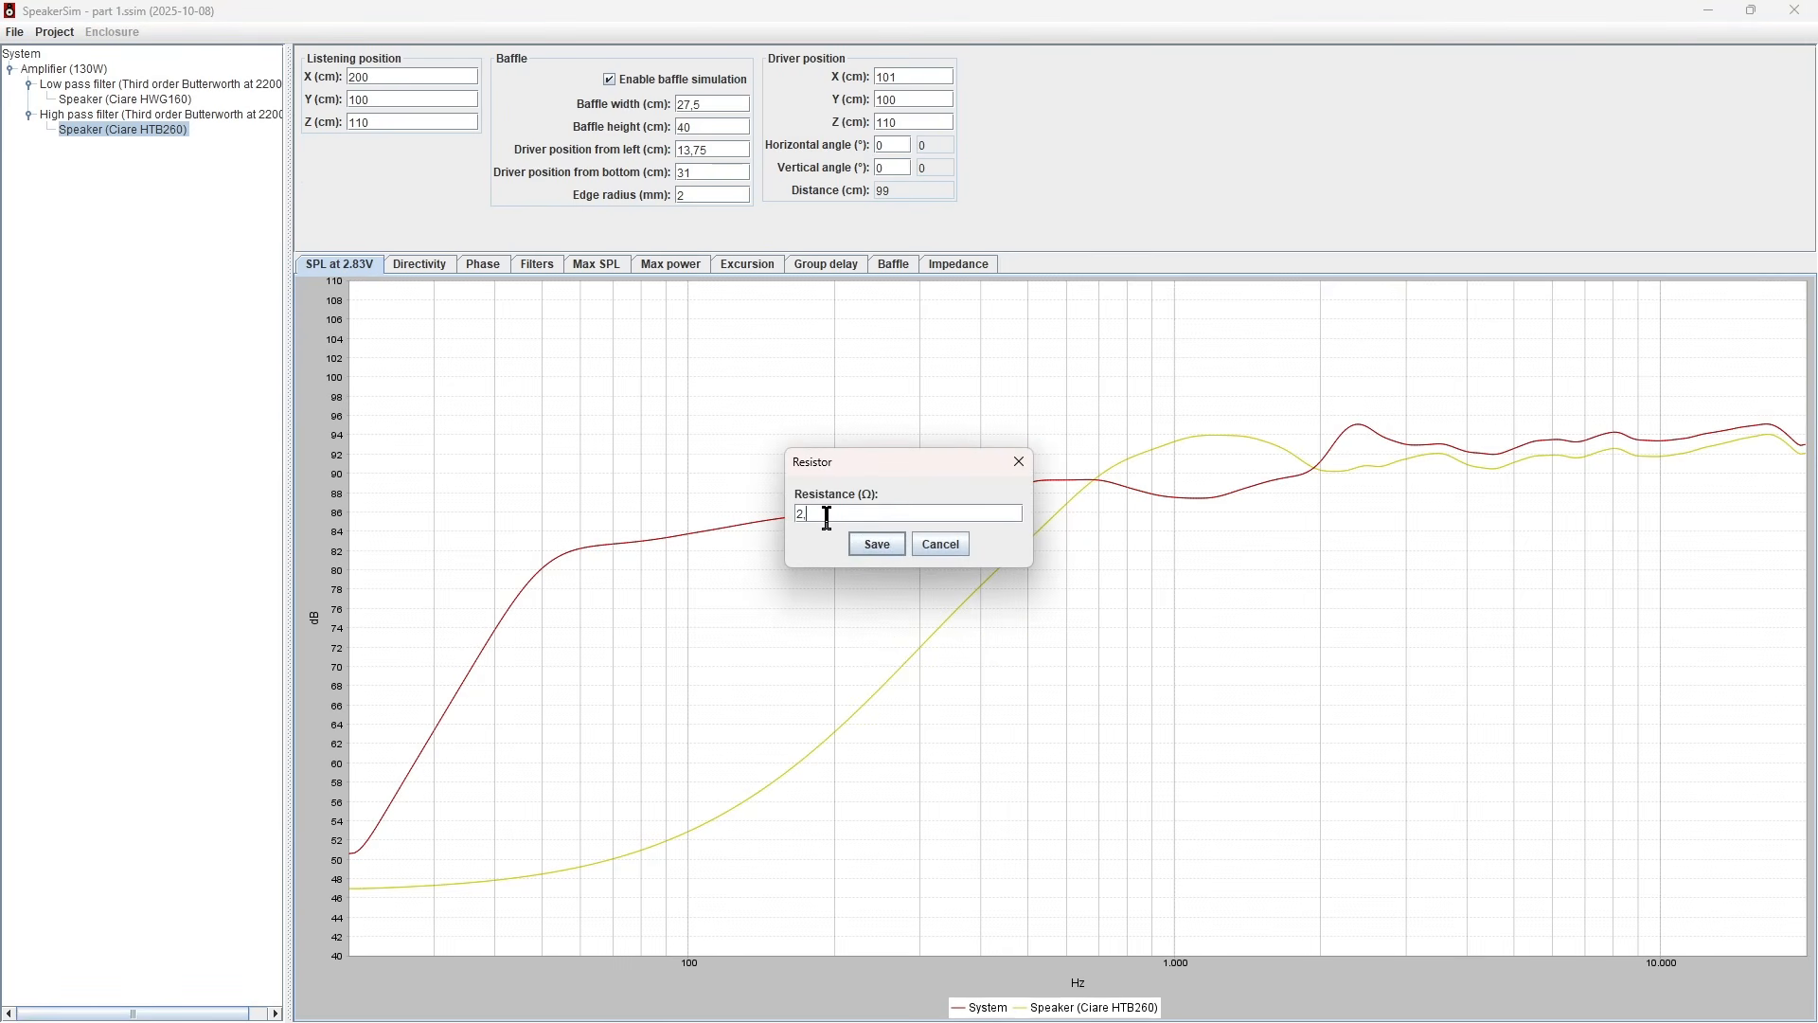
click(873, 545)
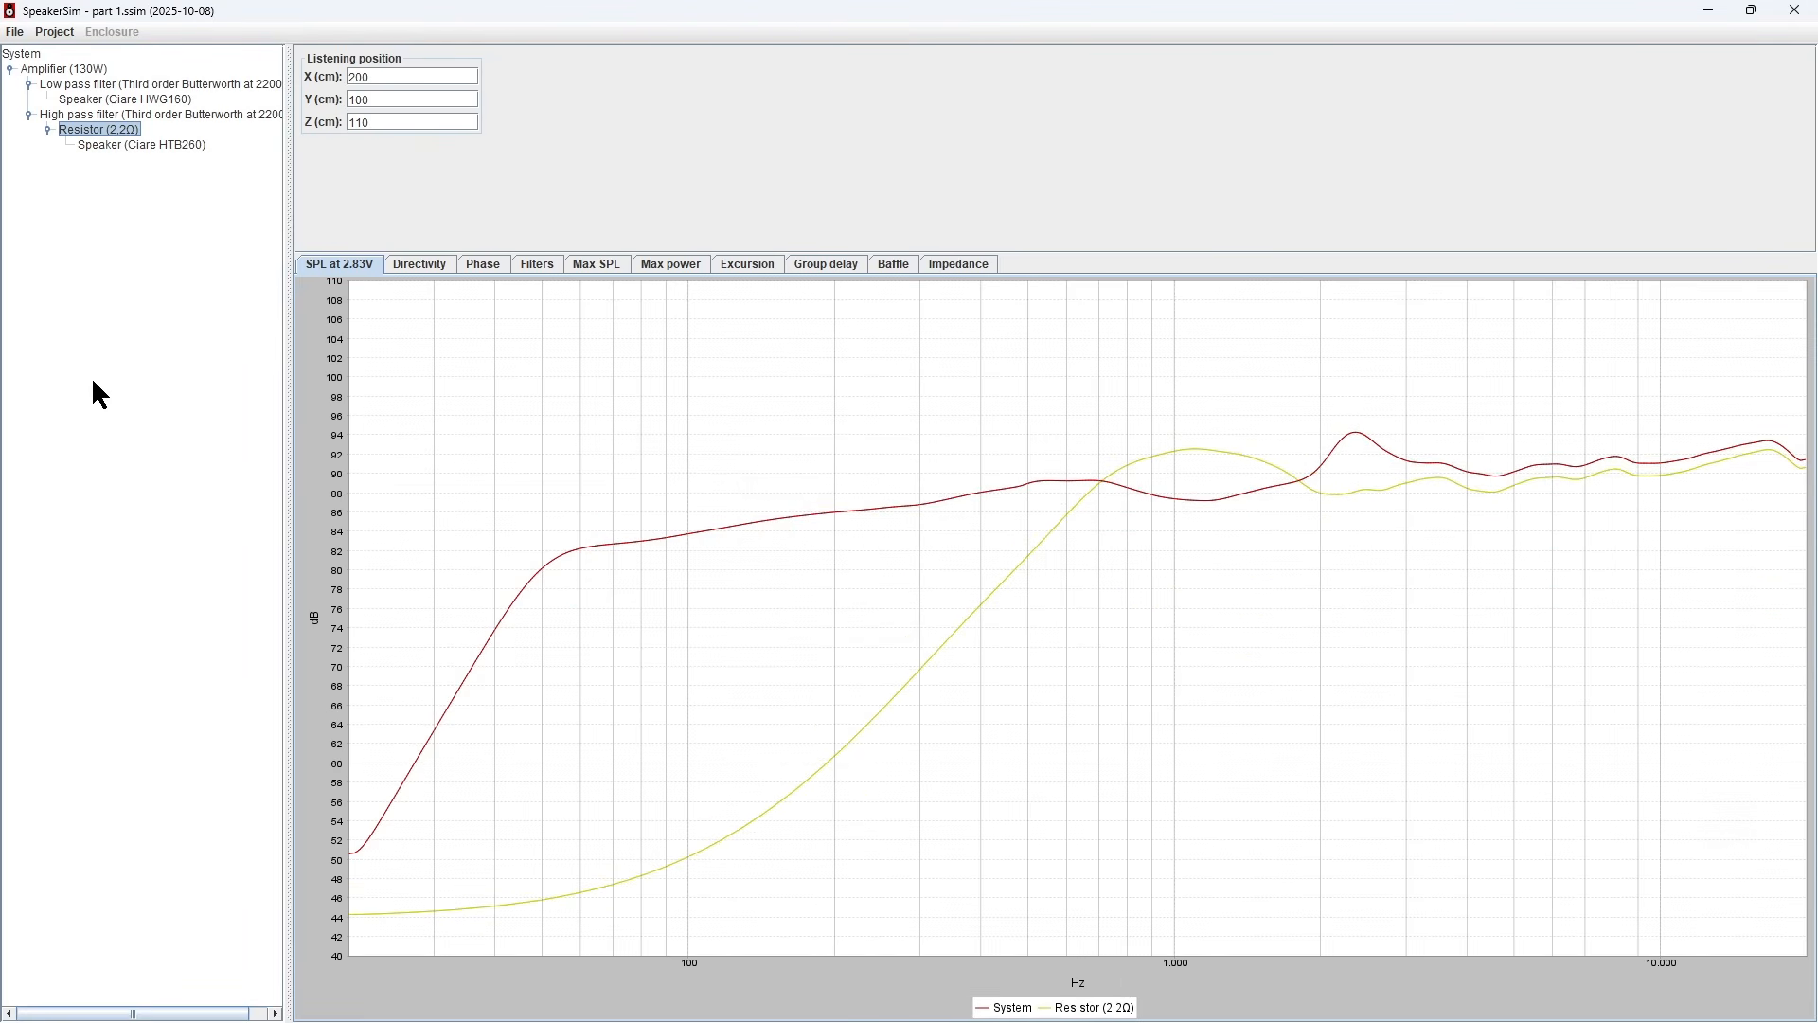
click(83, 69)
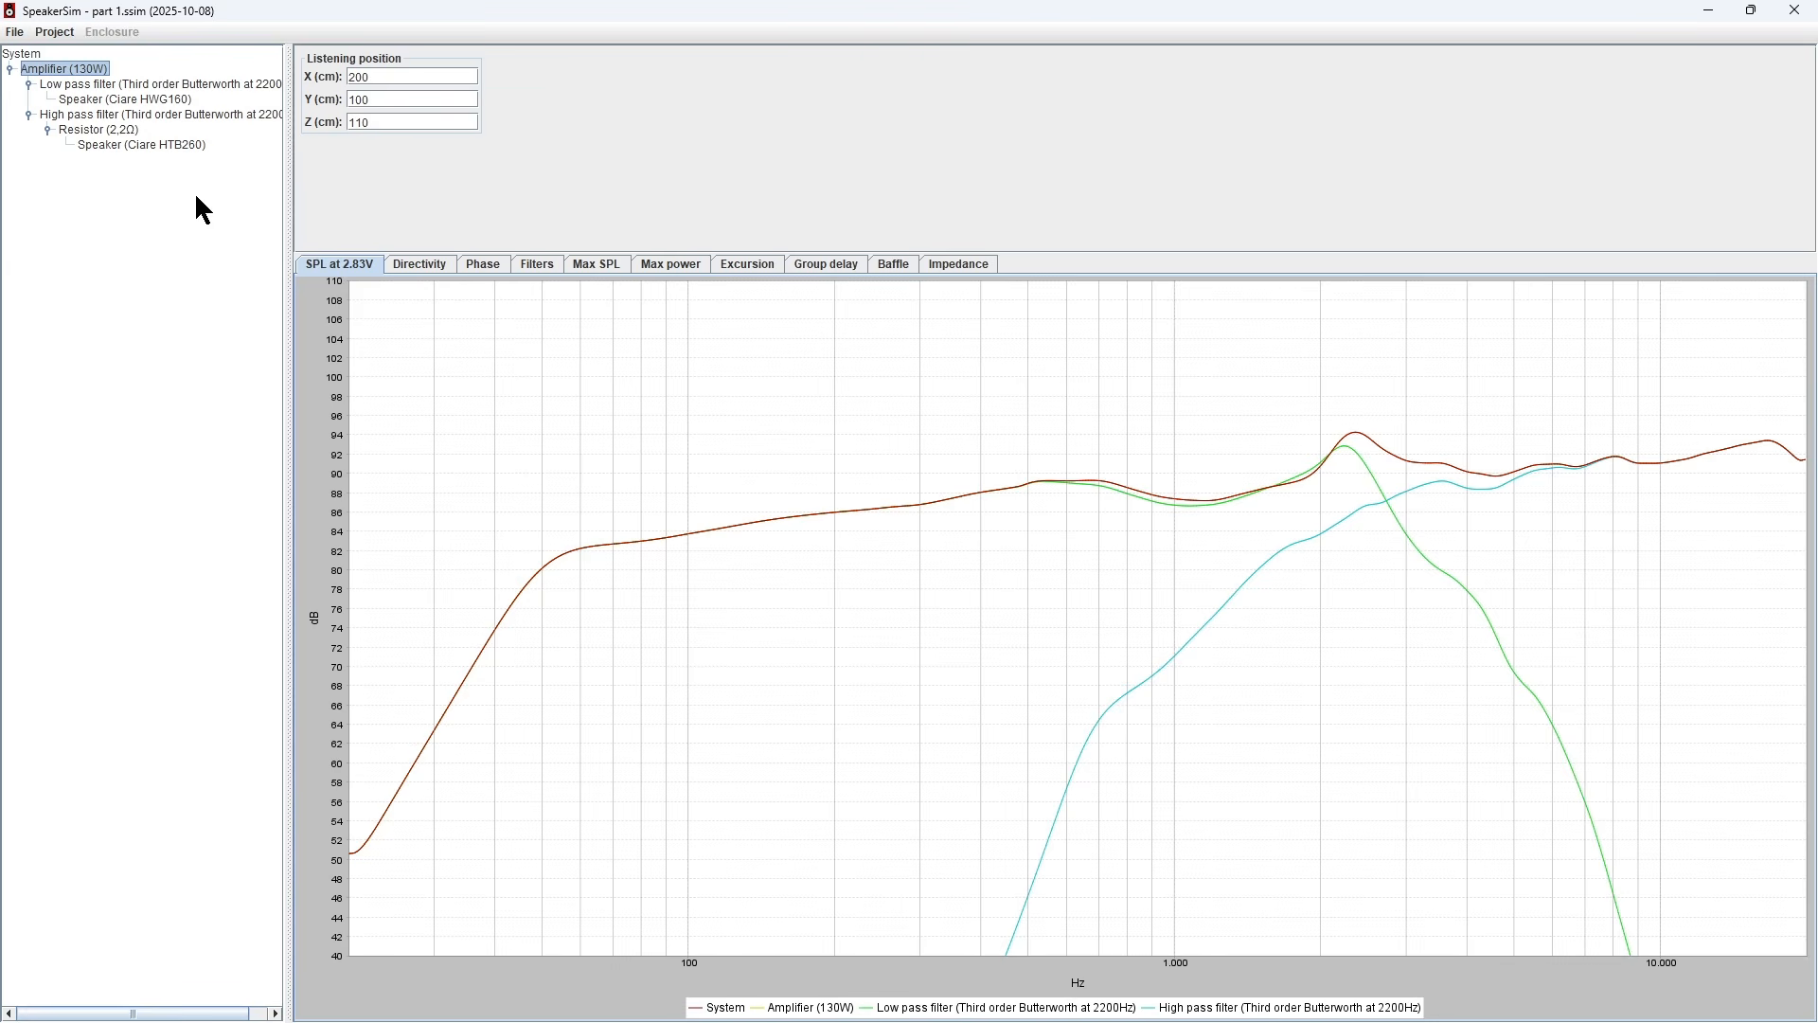
- Add a Zobel network with automatically calculated values above the Ciare HWG160 speaker and display the amplifier's combined response
click(172, 101)
right_click(172, 104)
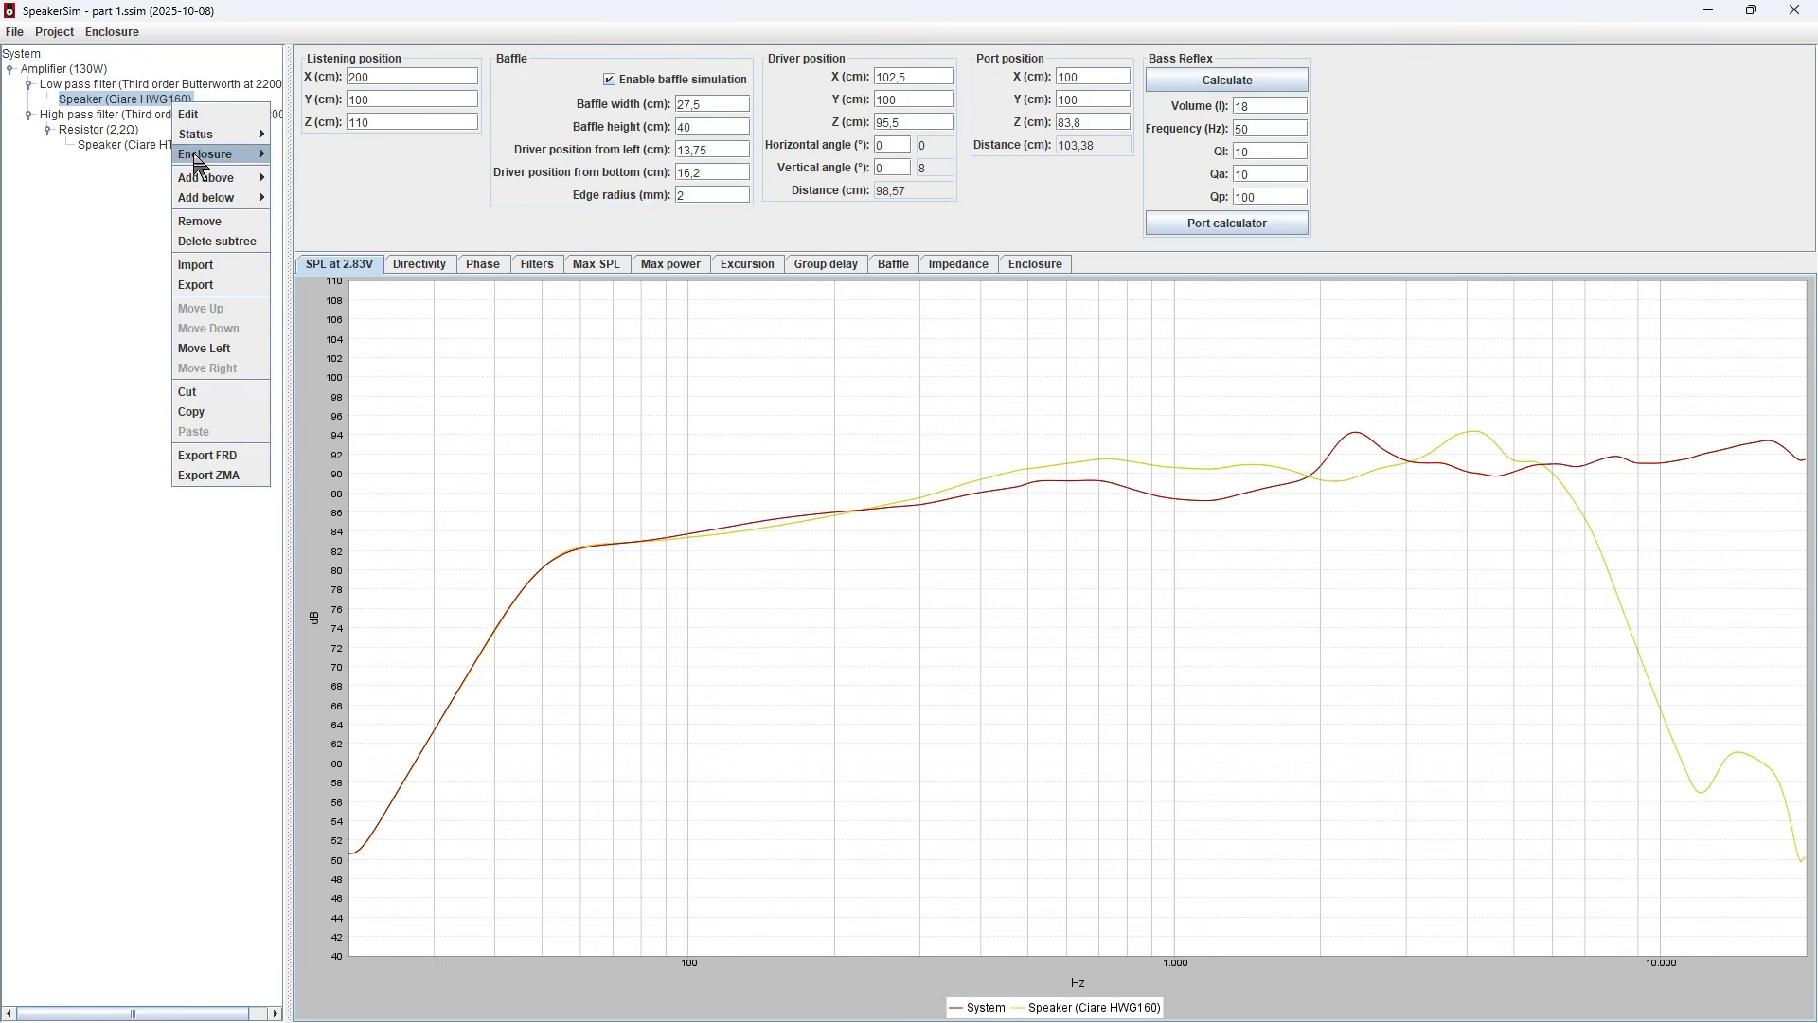
mouse_move(237, 178)
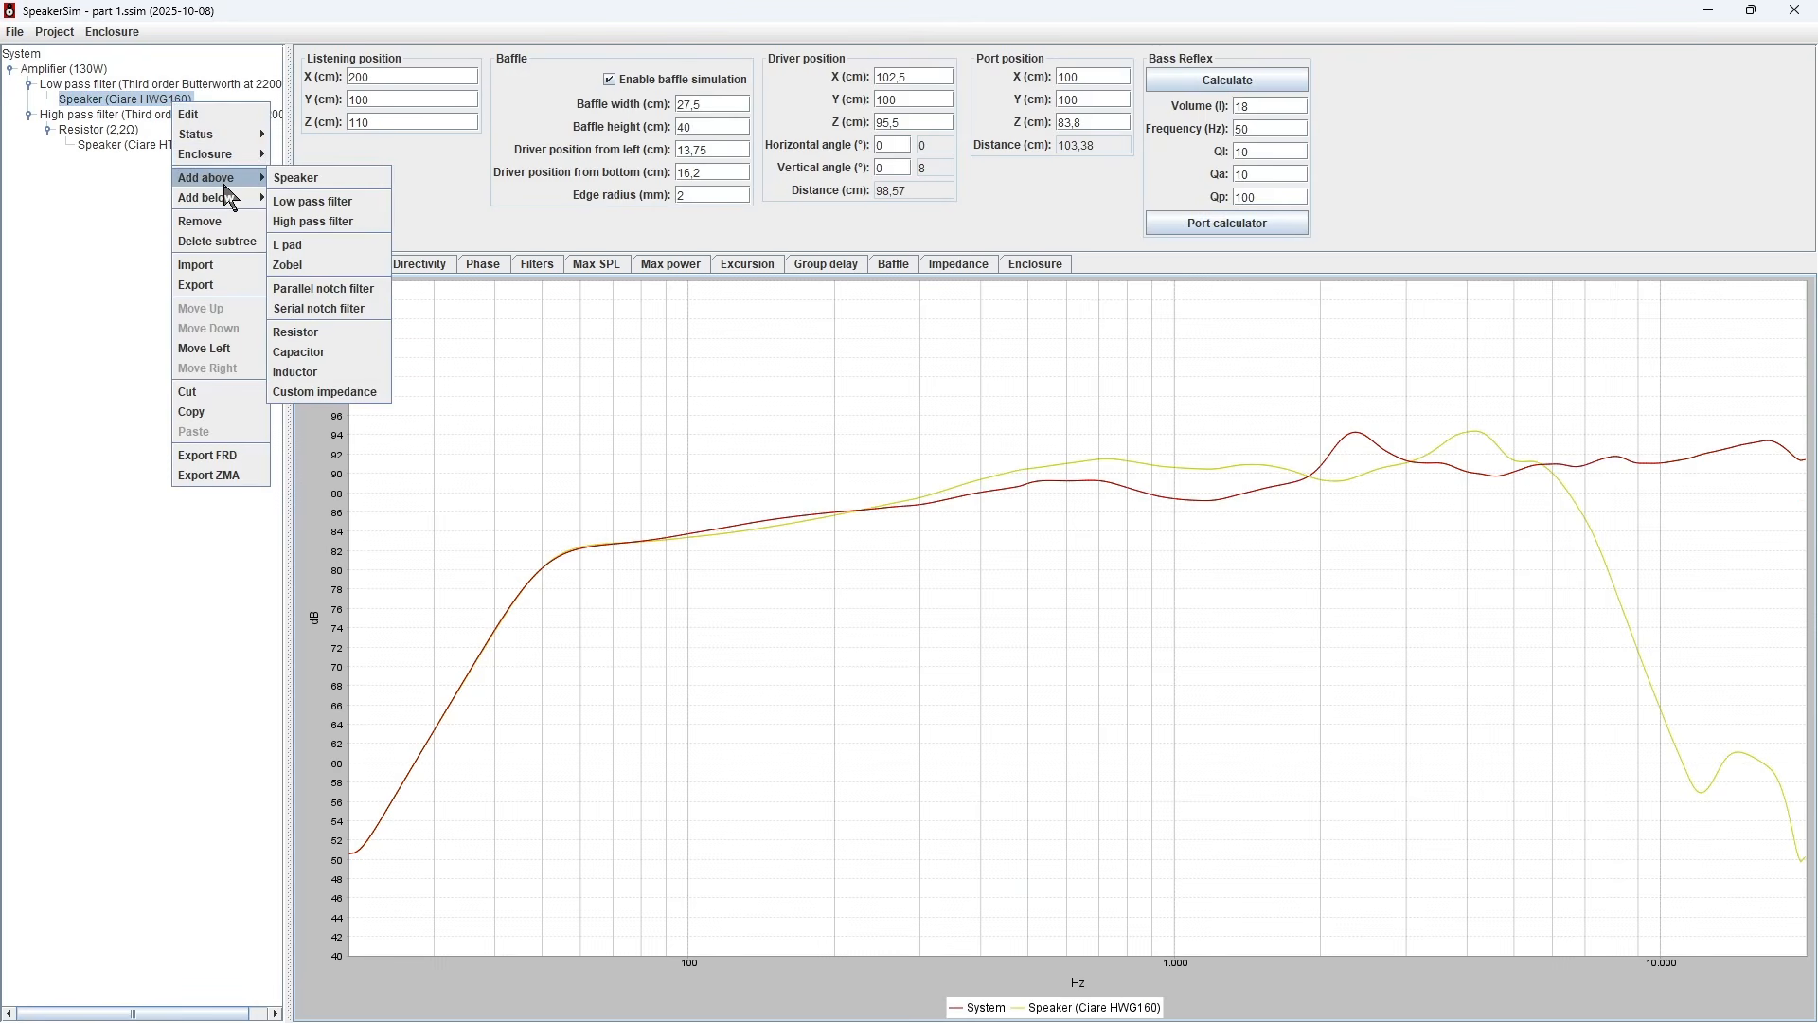
click(287, 265)
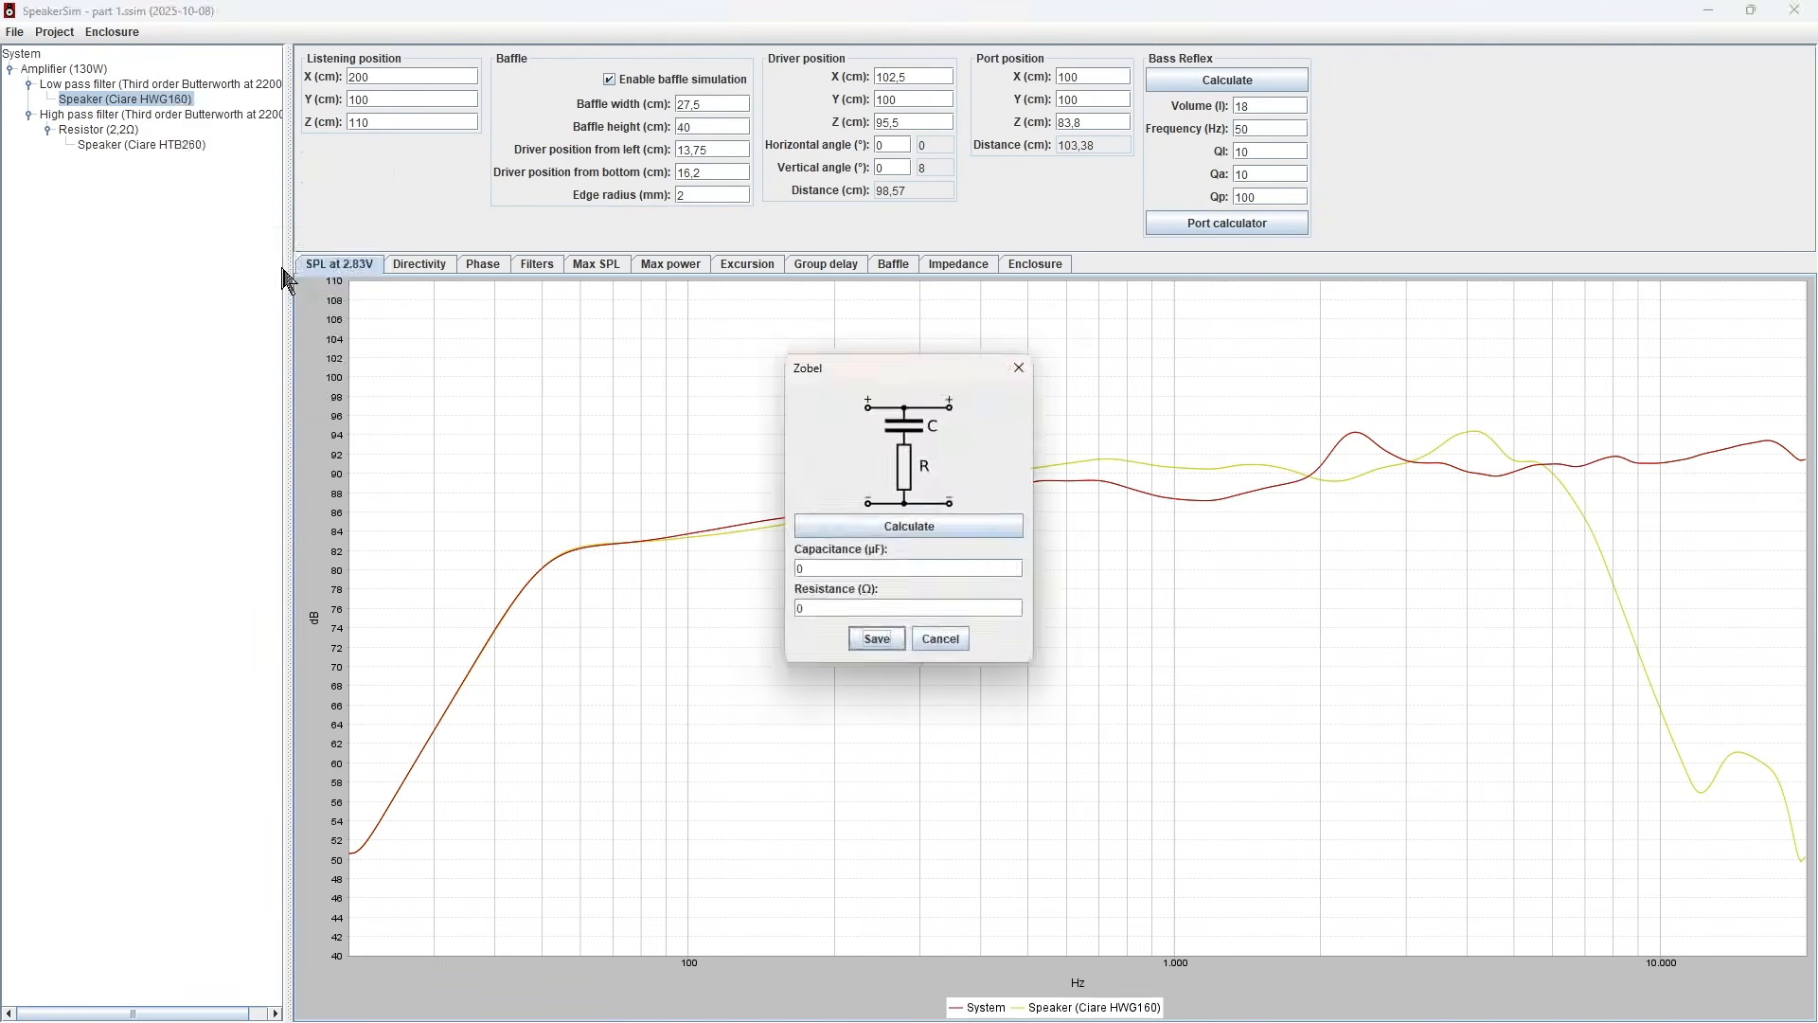
click(936, 535)
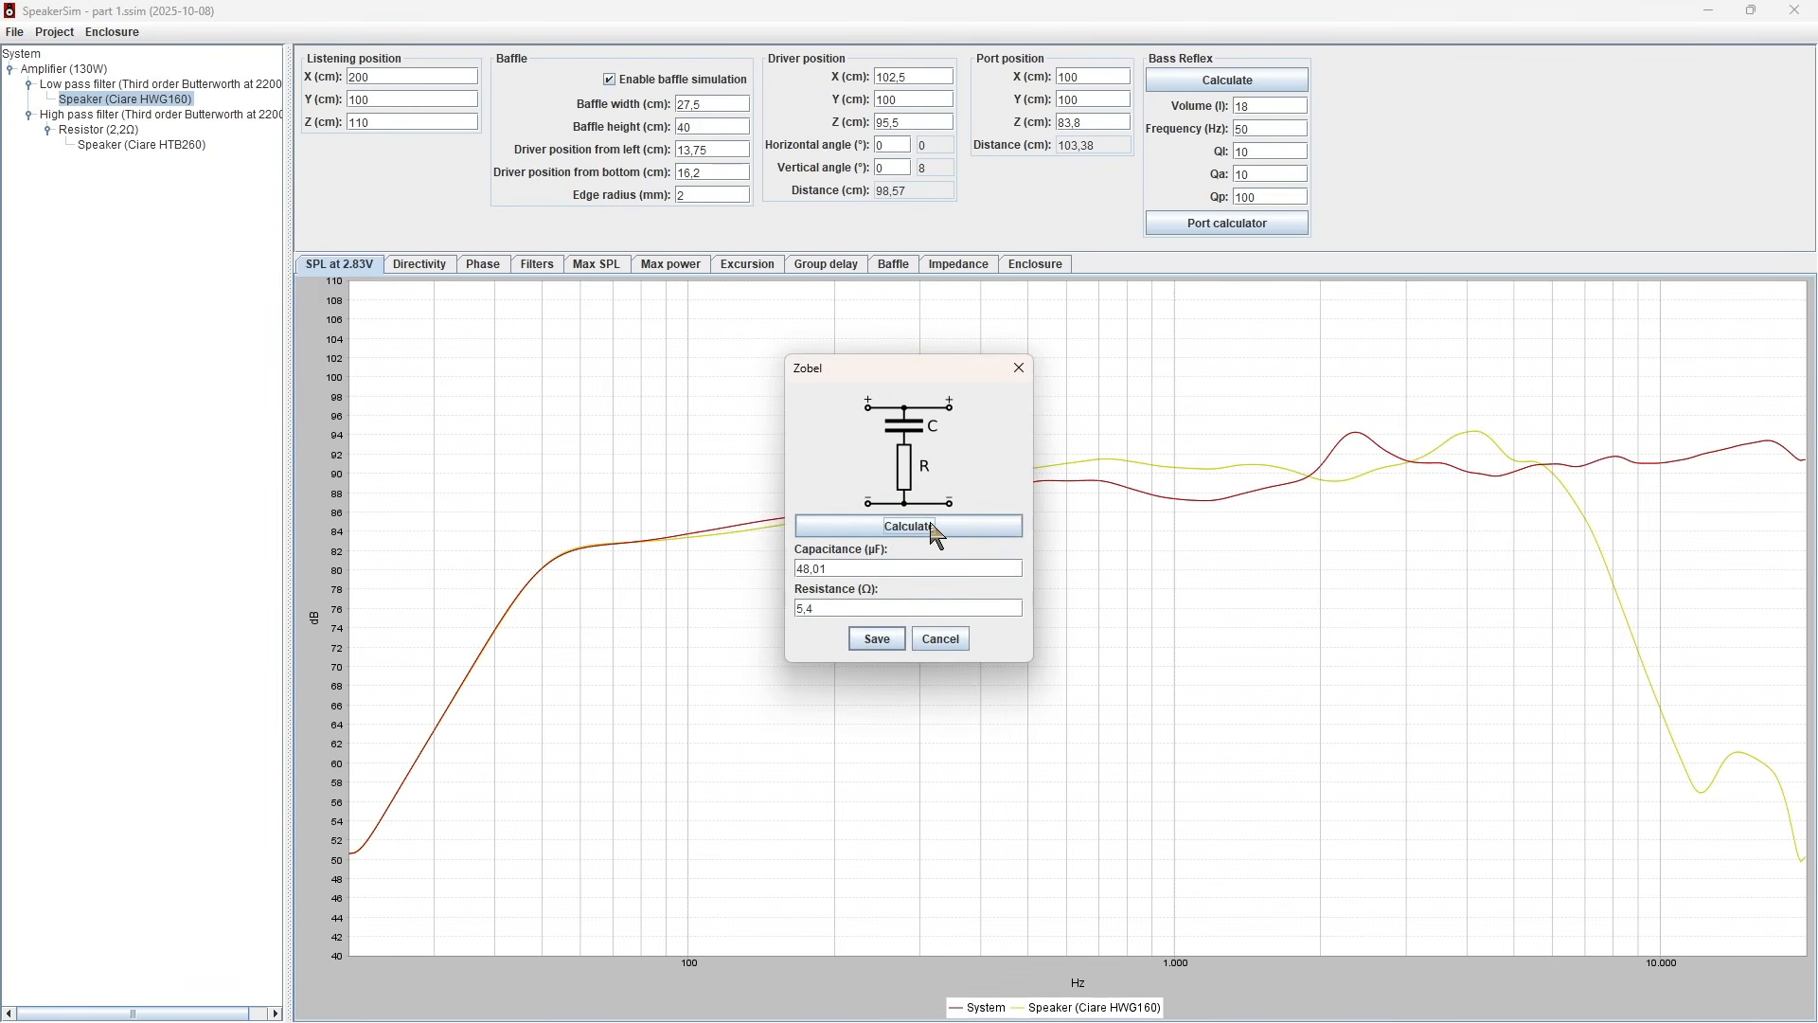
click(887, 642)
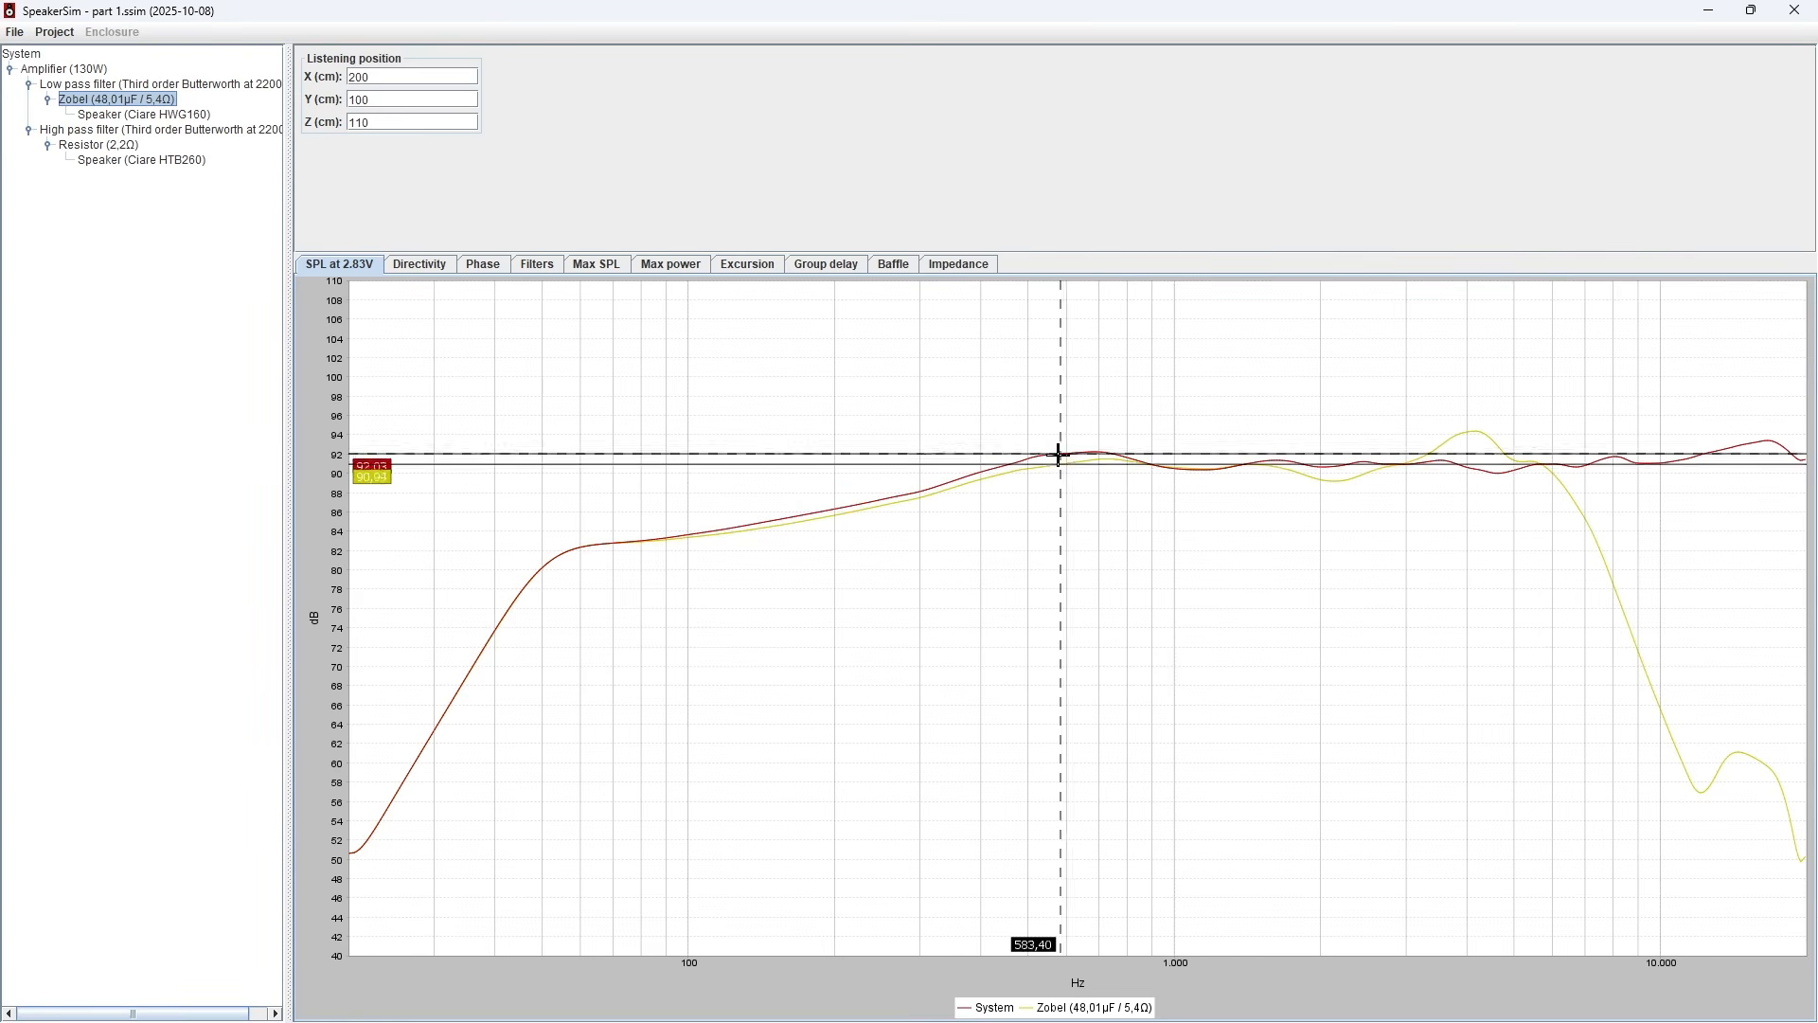
click(84, 69)
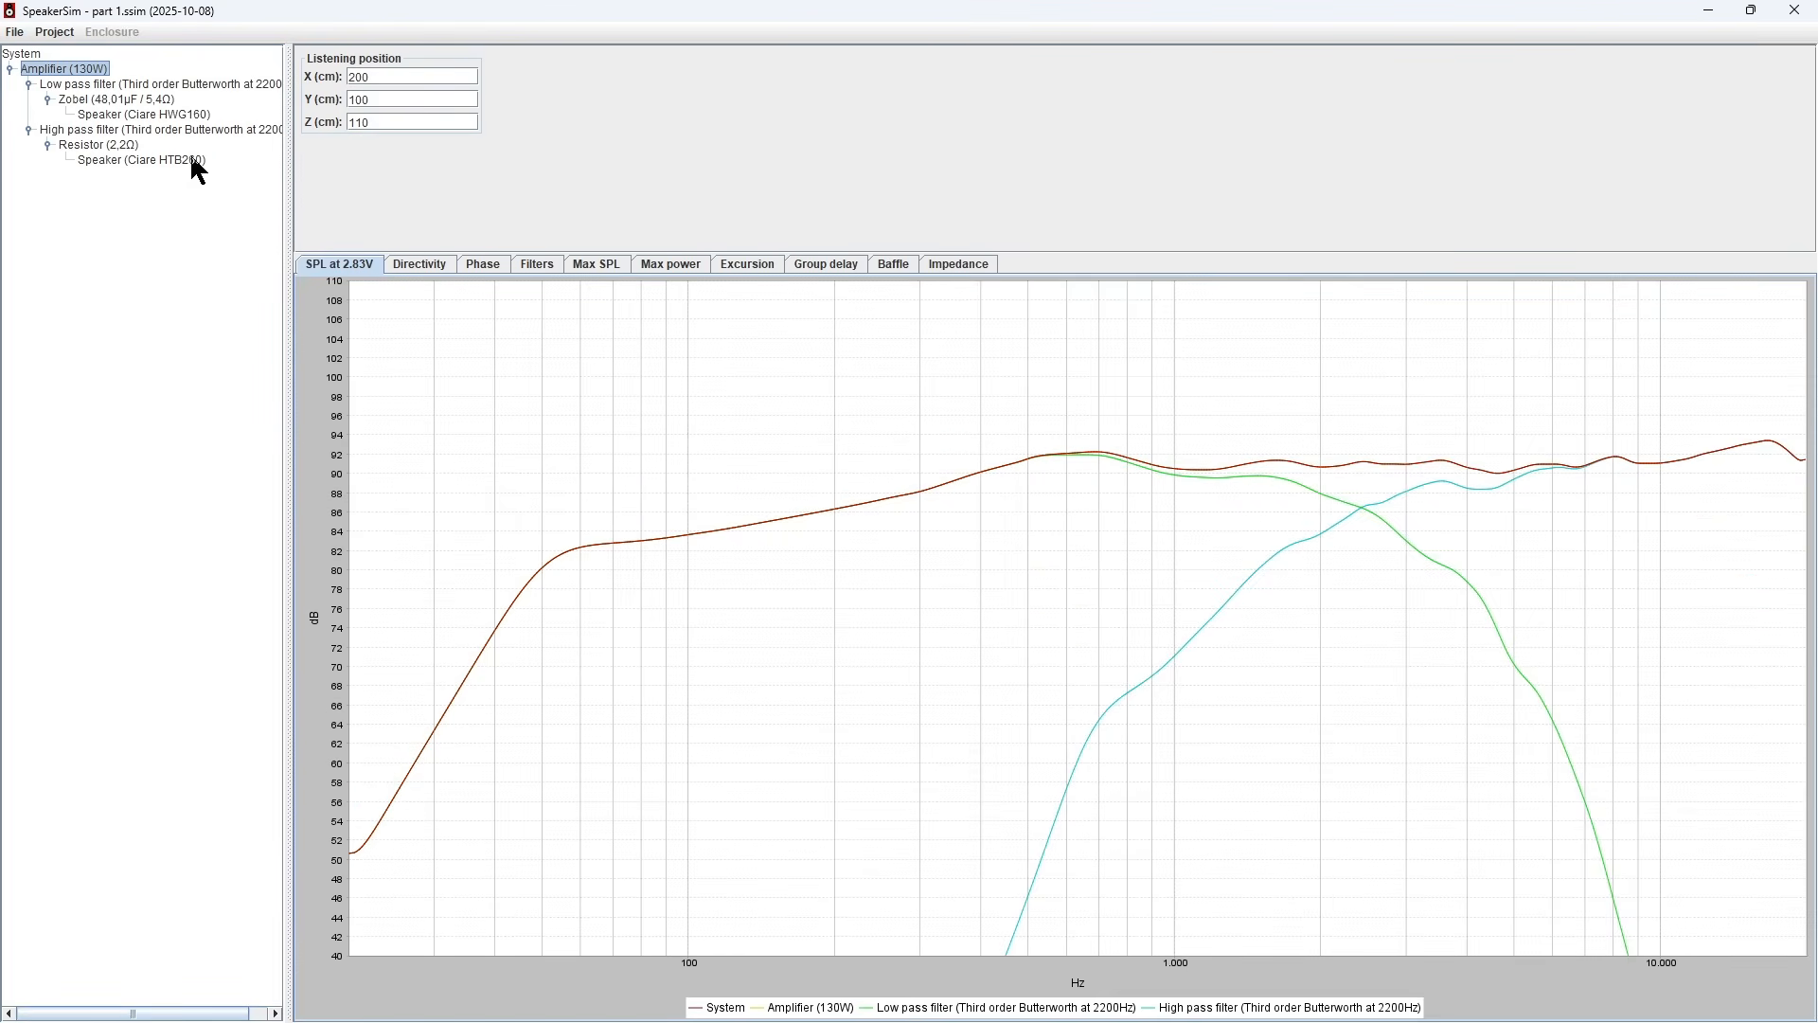
- Set the low pass filter's coil resistances RL1 to 0,35 Ω and RL2 to 0,22 Ω, save, and review the response curves
click(189, 84)
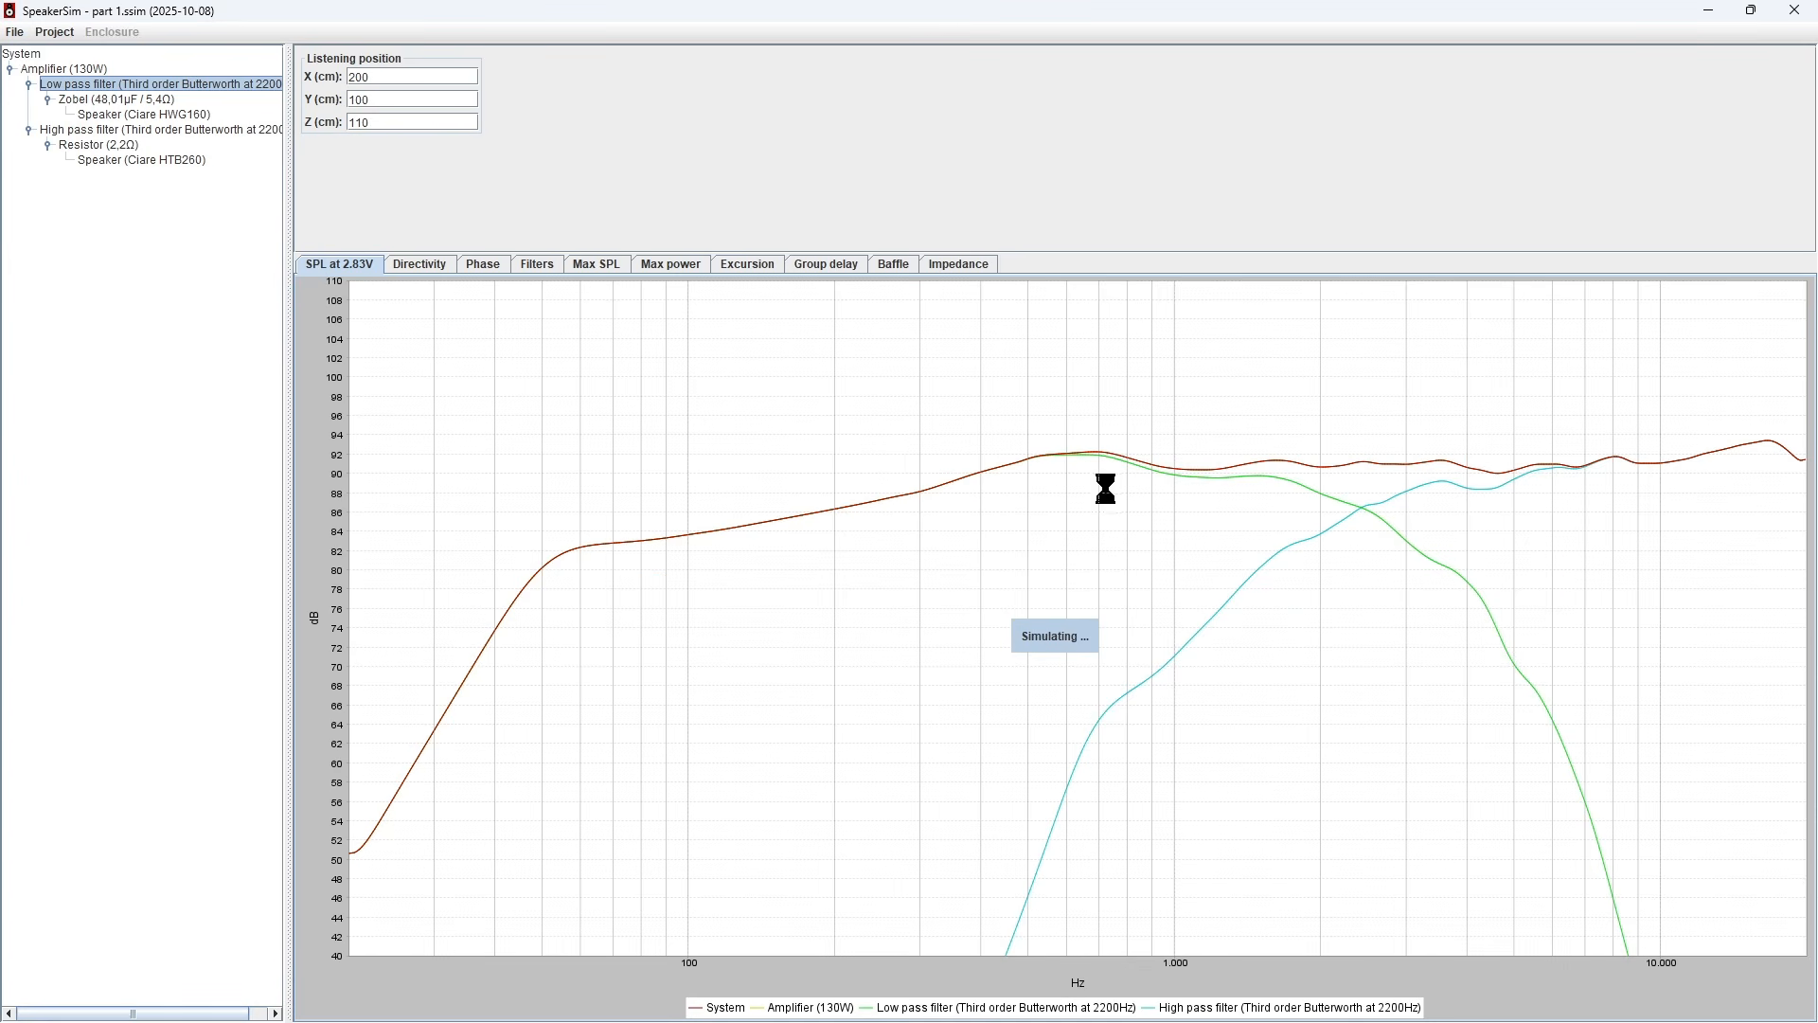
drag(927, 366, 482, 362)
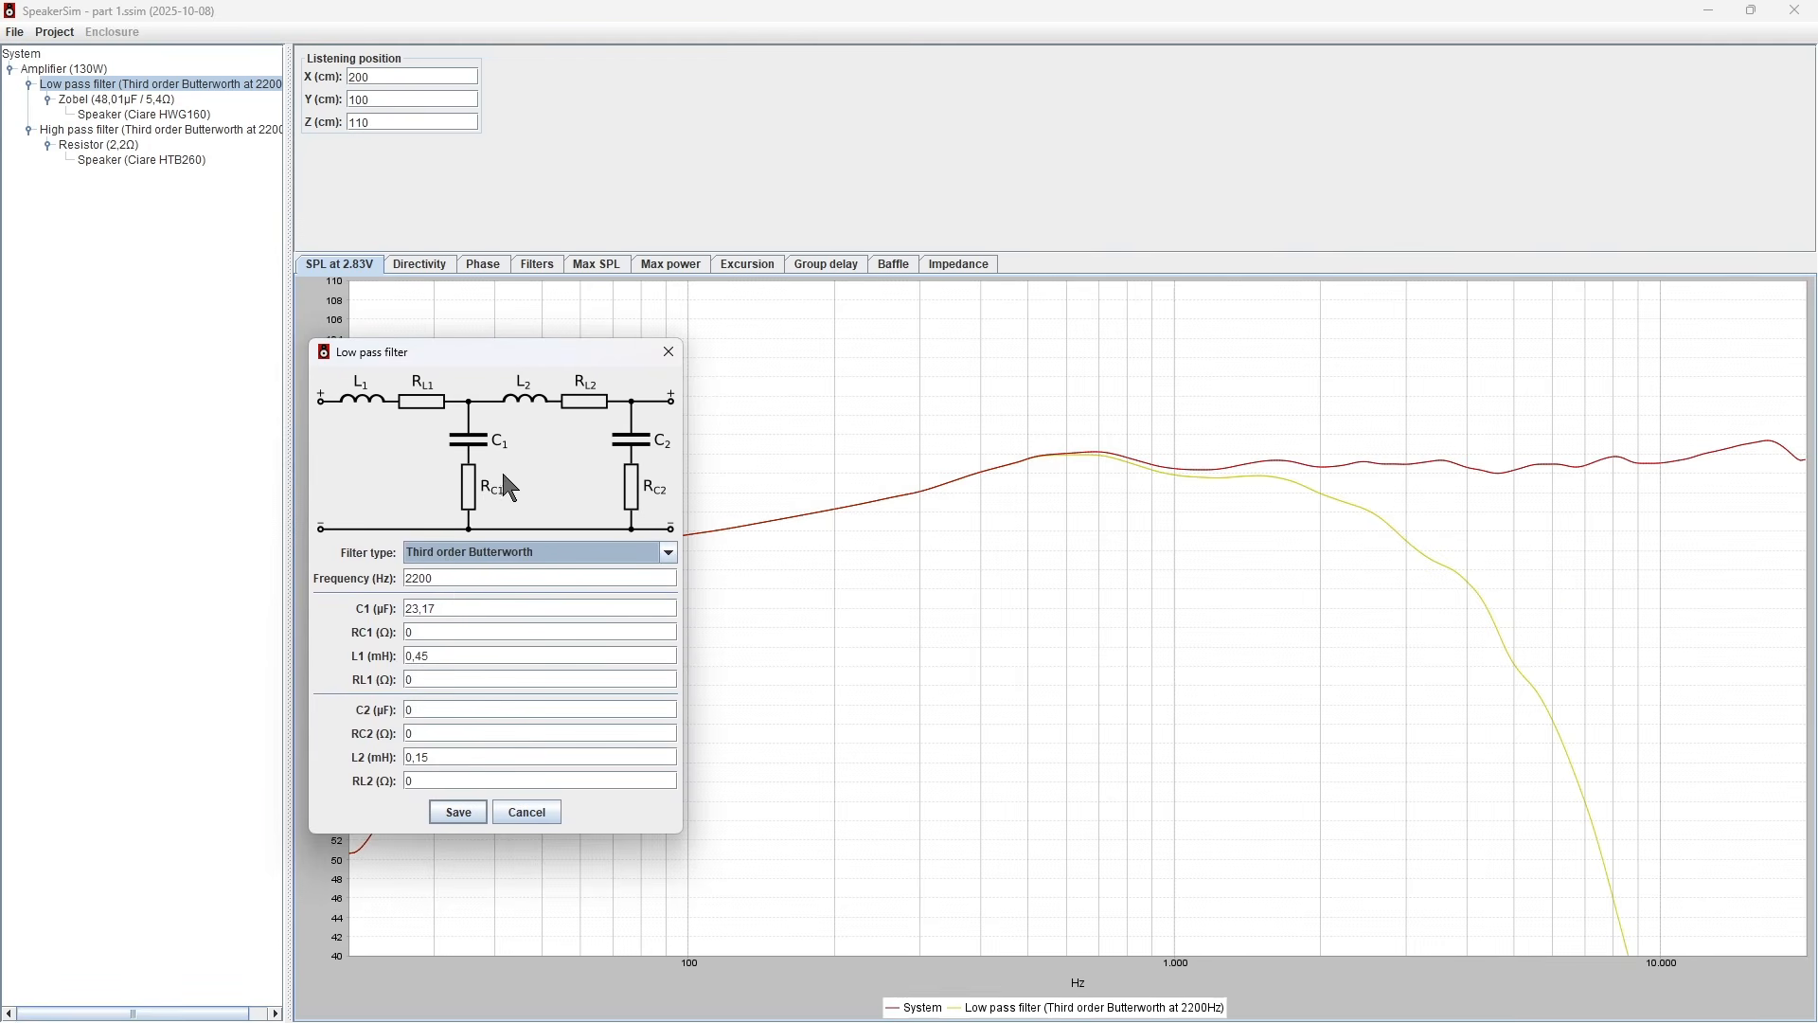
drag(485, 352, 314, 199)
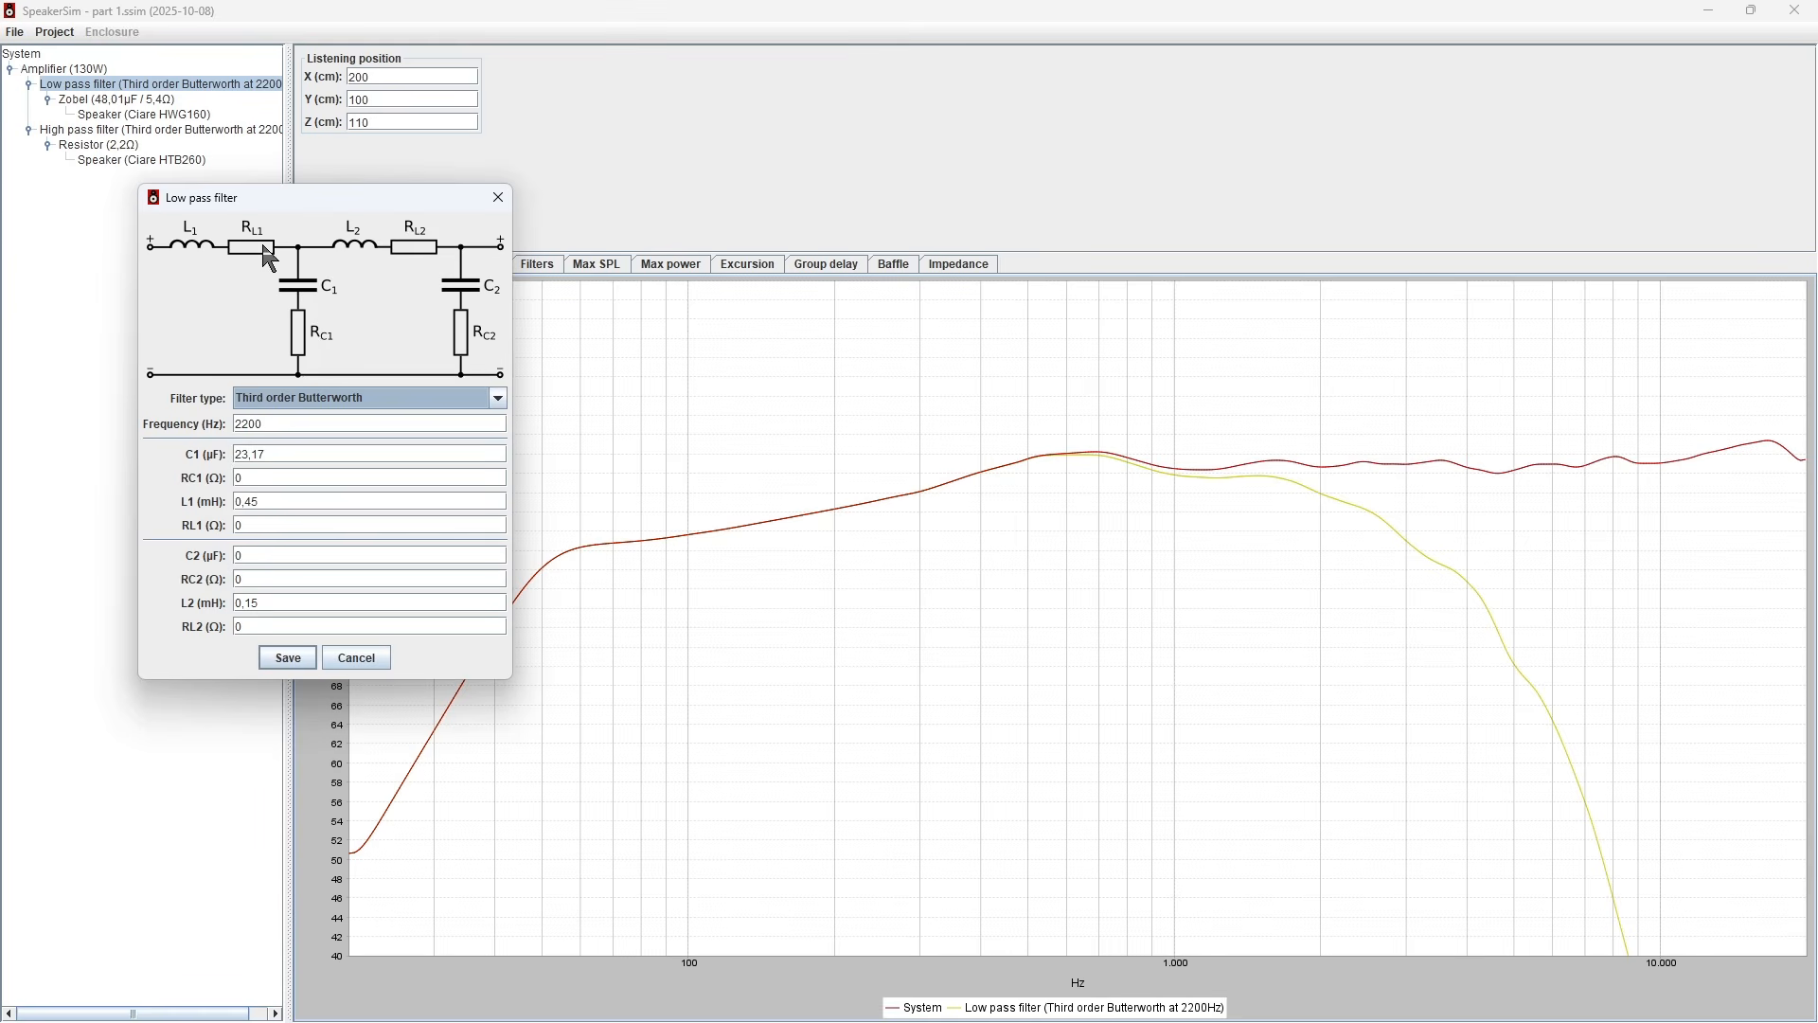
click(264, 527)
text(0)
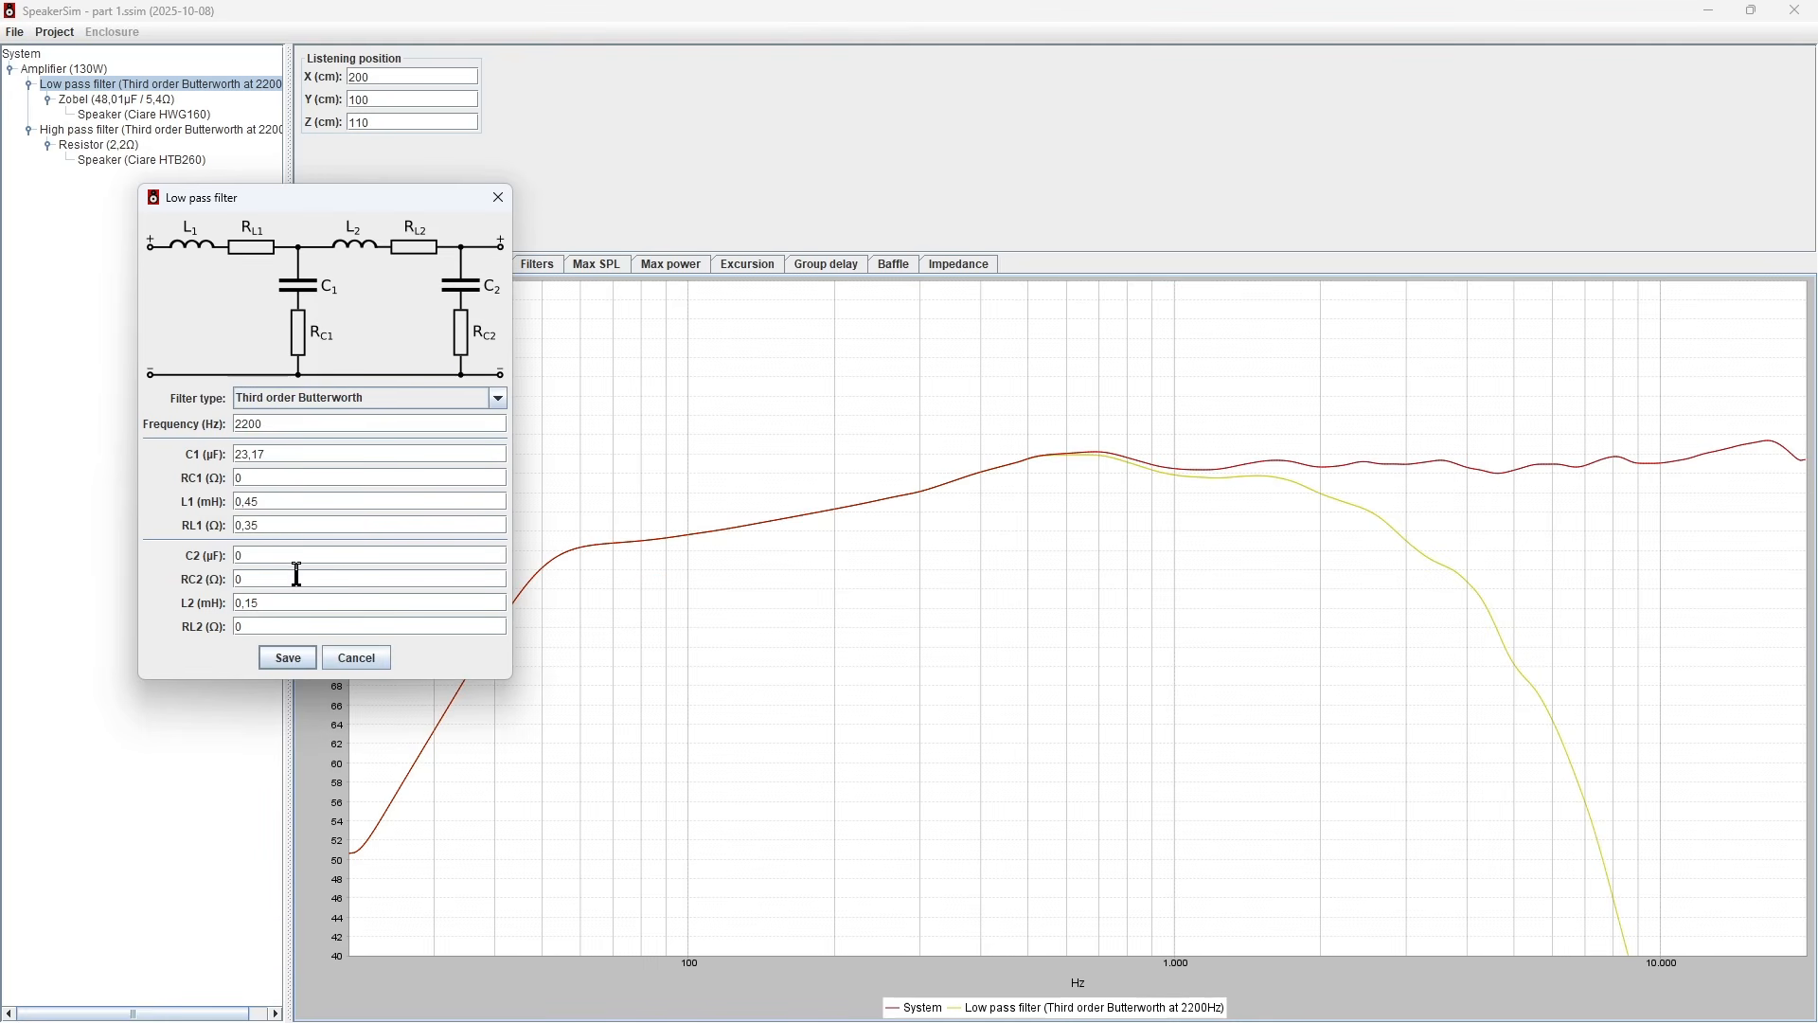
click(260, 626)
text(0,22)
click(282, 662)
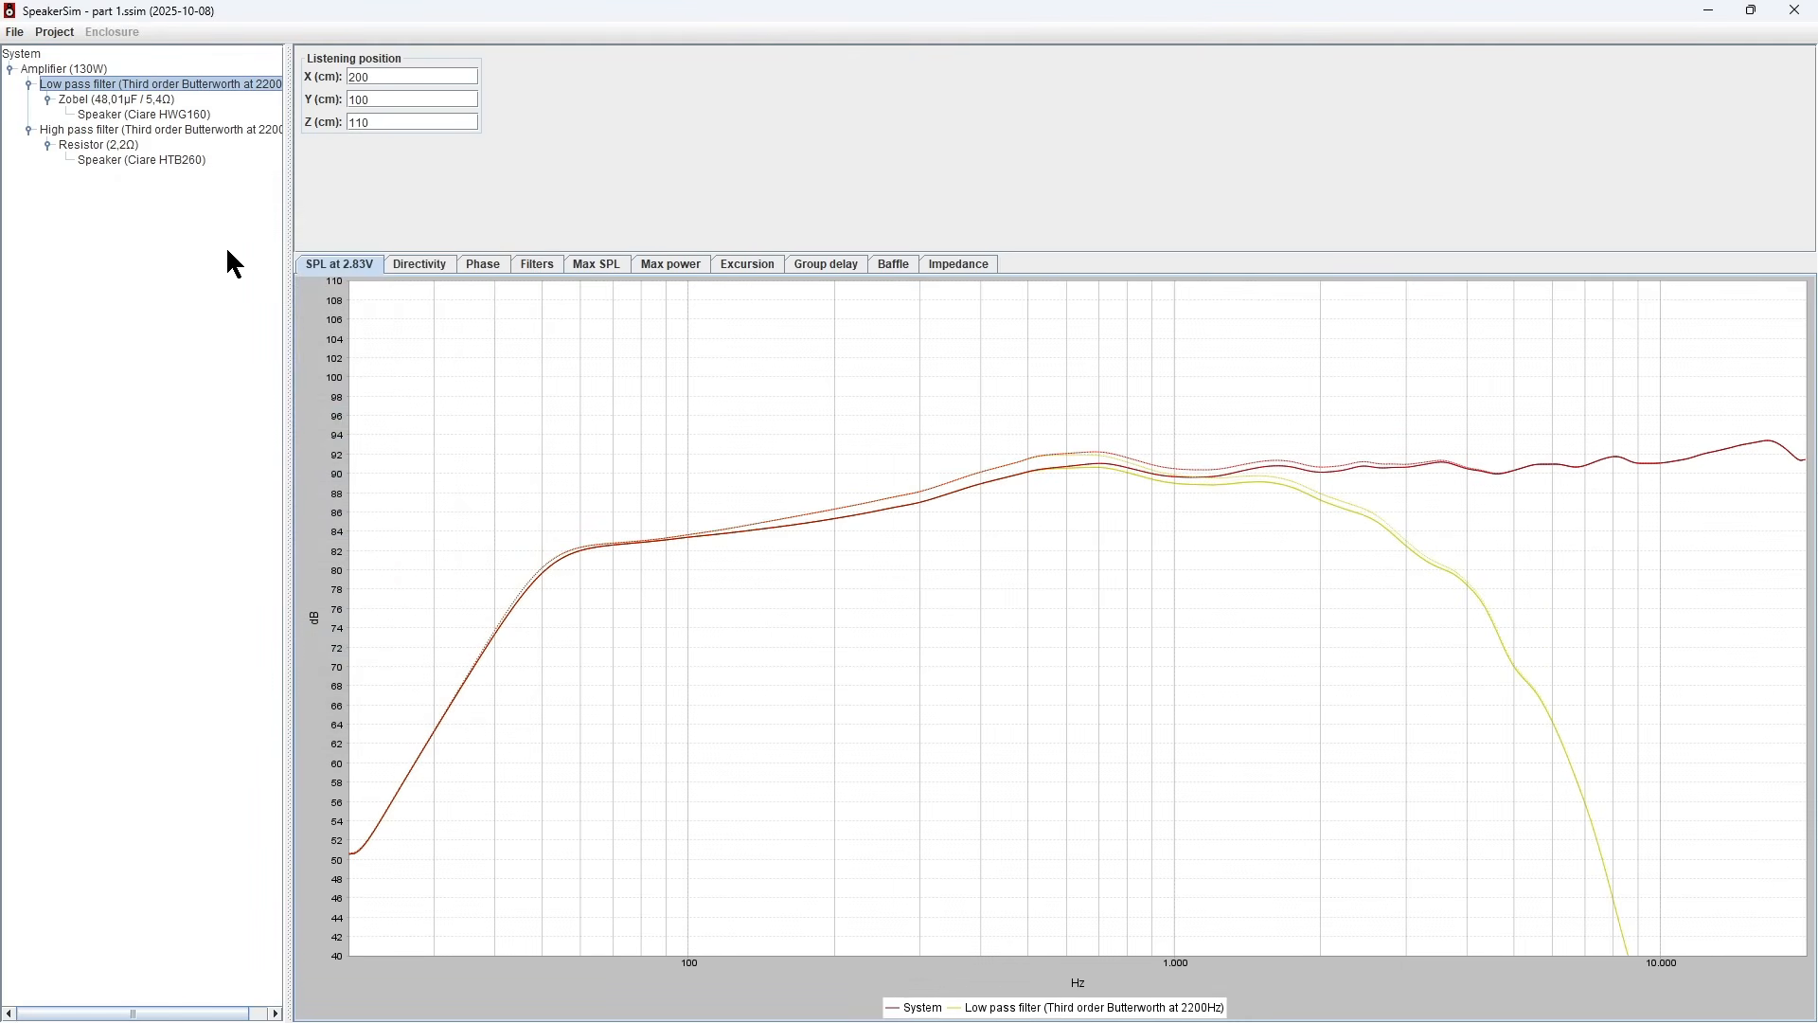
click(168, 130)
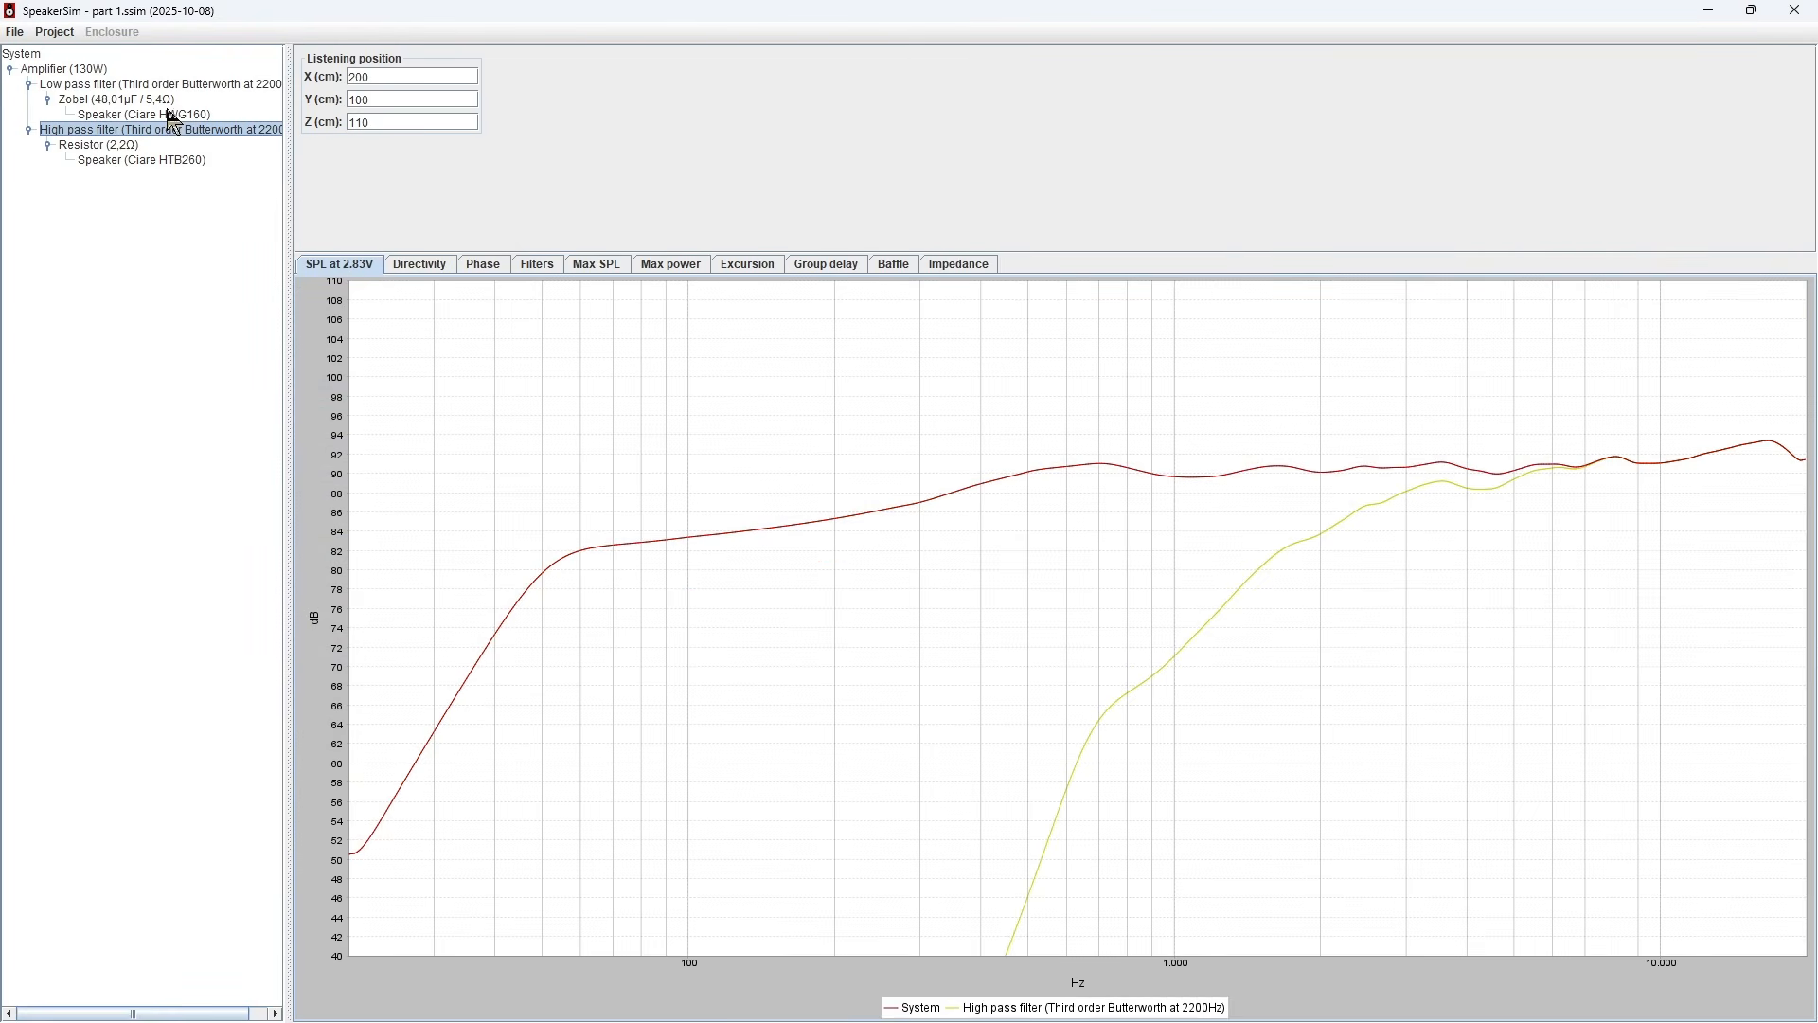
click(101, 69)
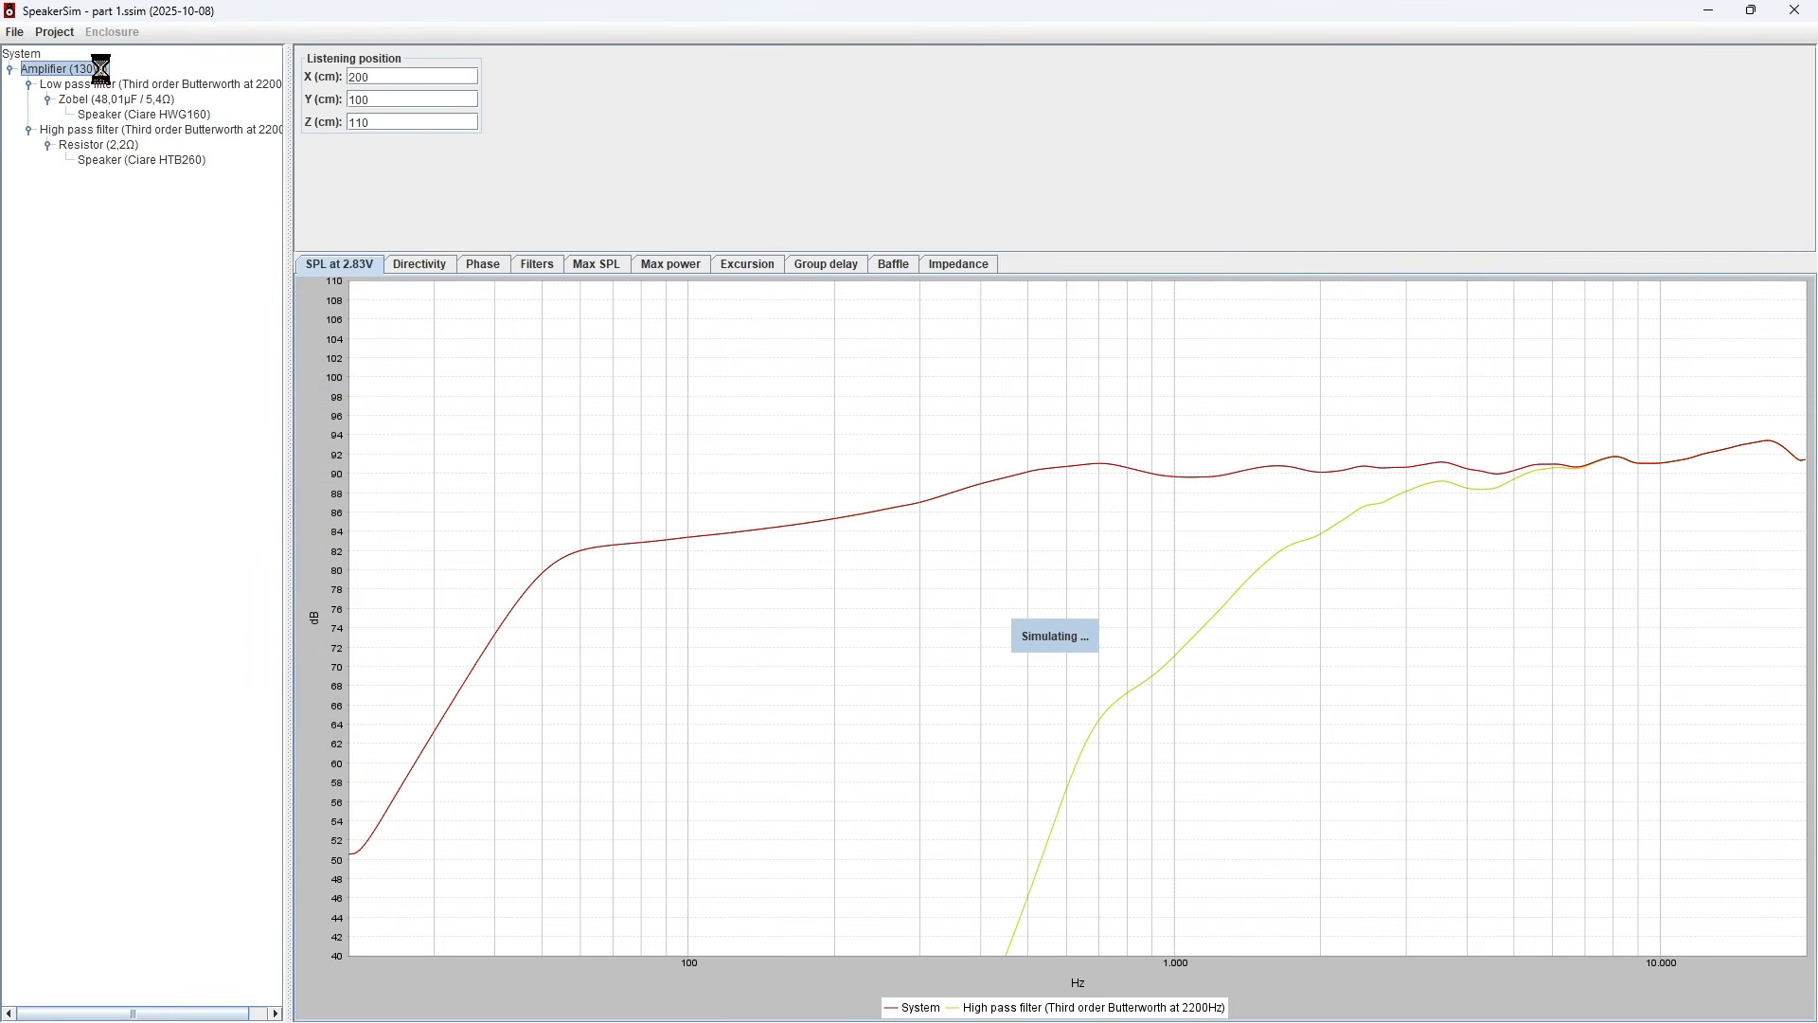
- Set the low pass filter's C1 to 22 µF, save it, and display the amplifier's combined response
double_click(185, 86)
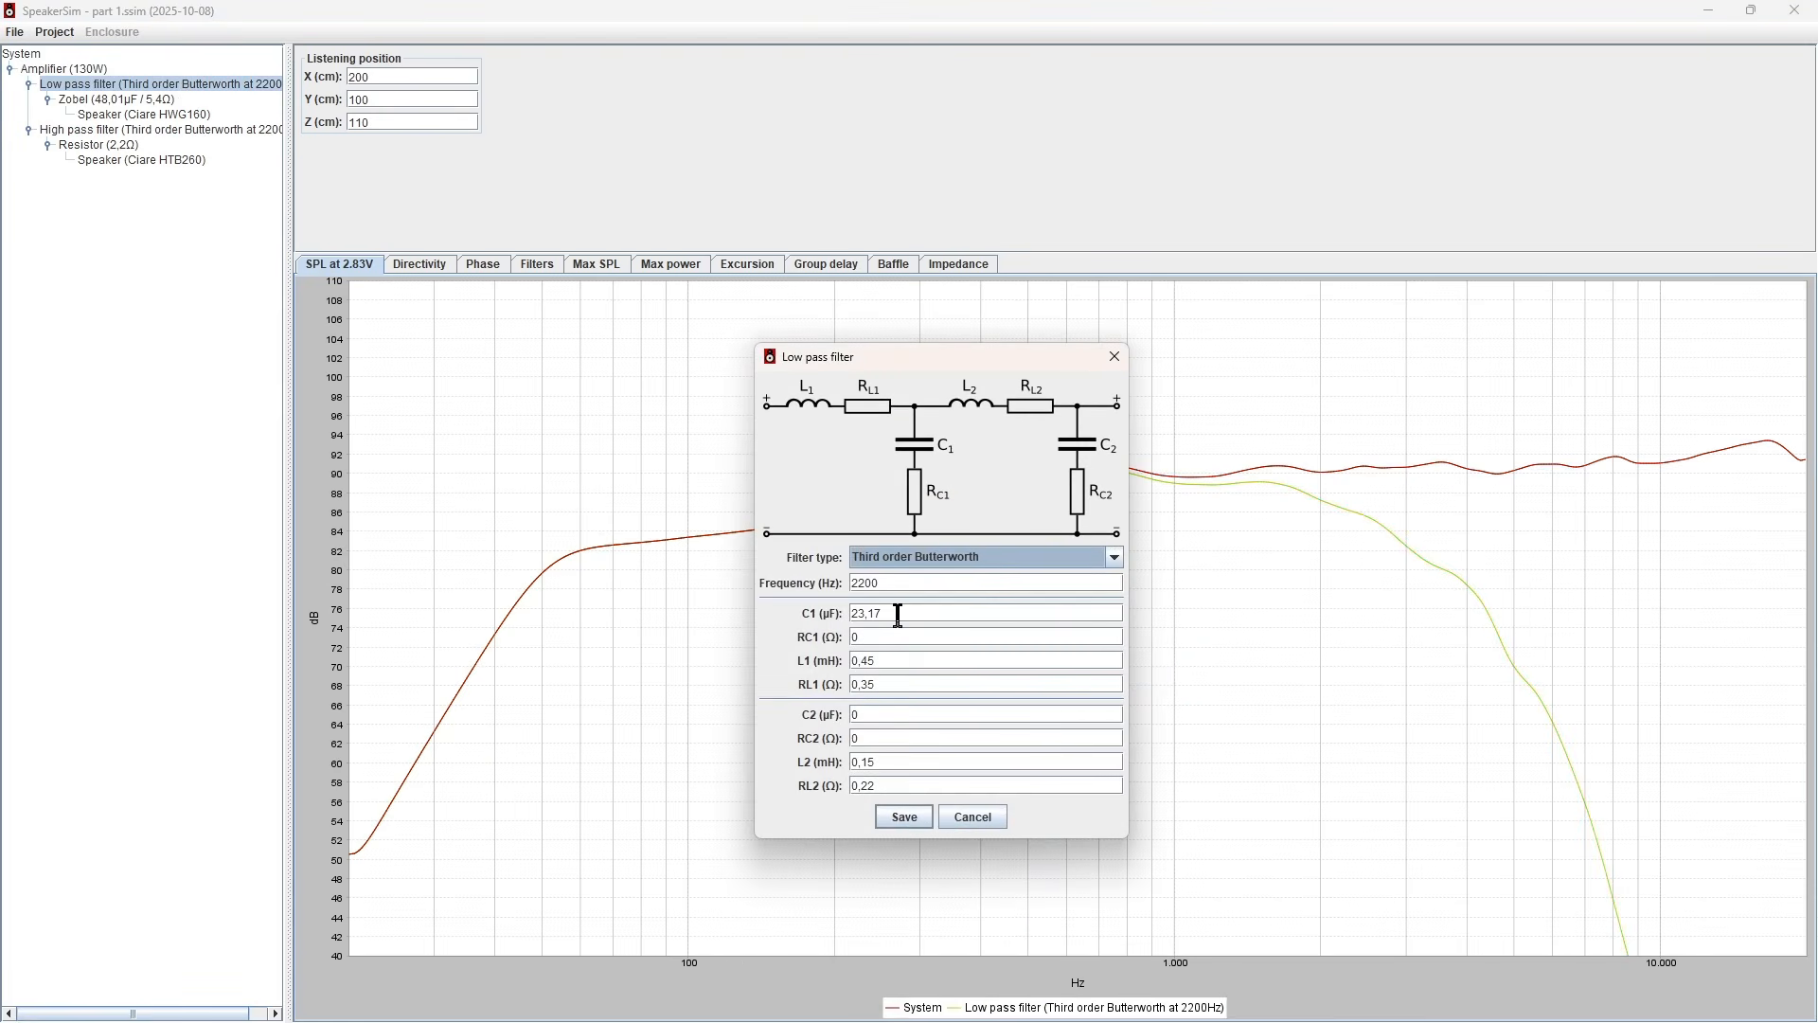
double_click(897, 615)
text(22)
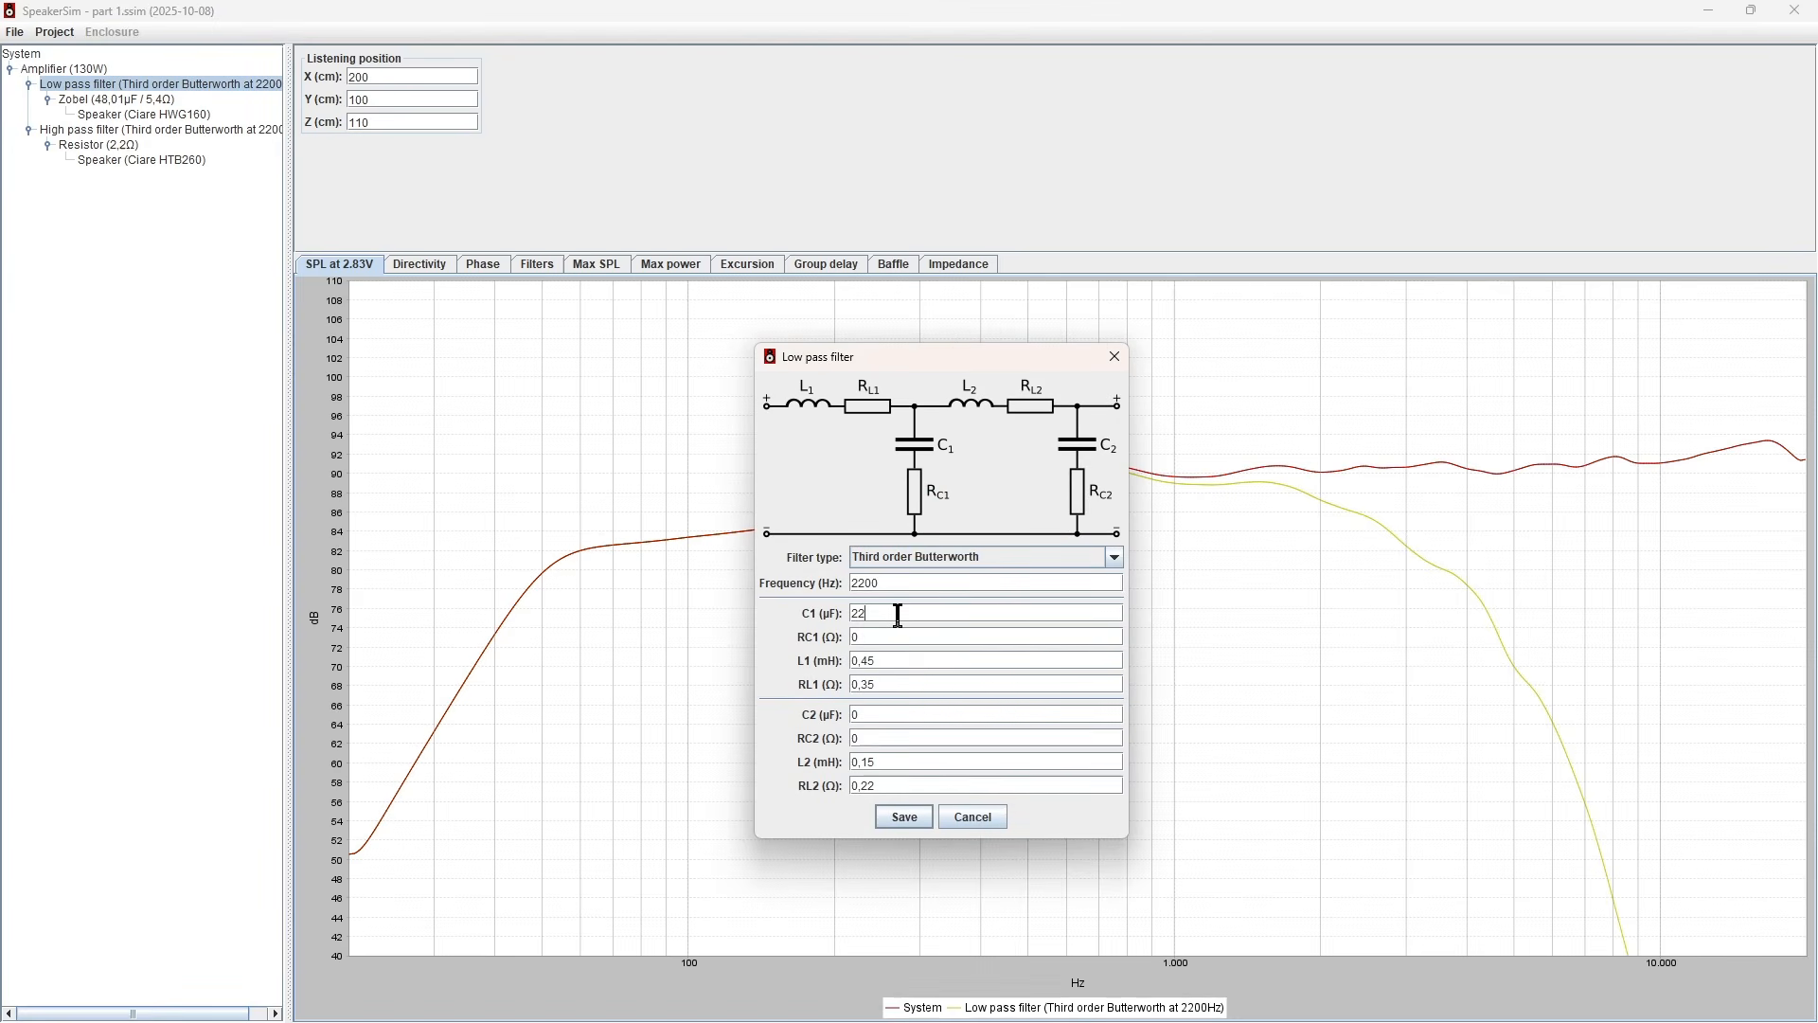
click(901, 666)
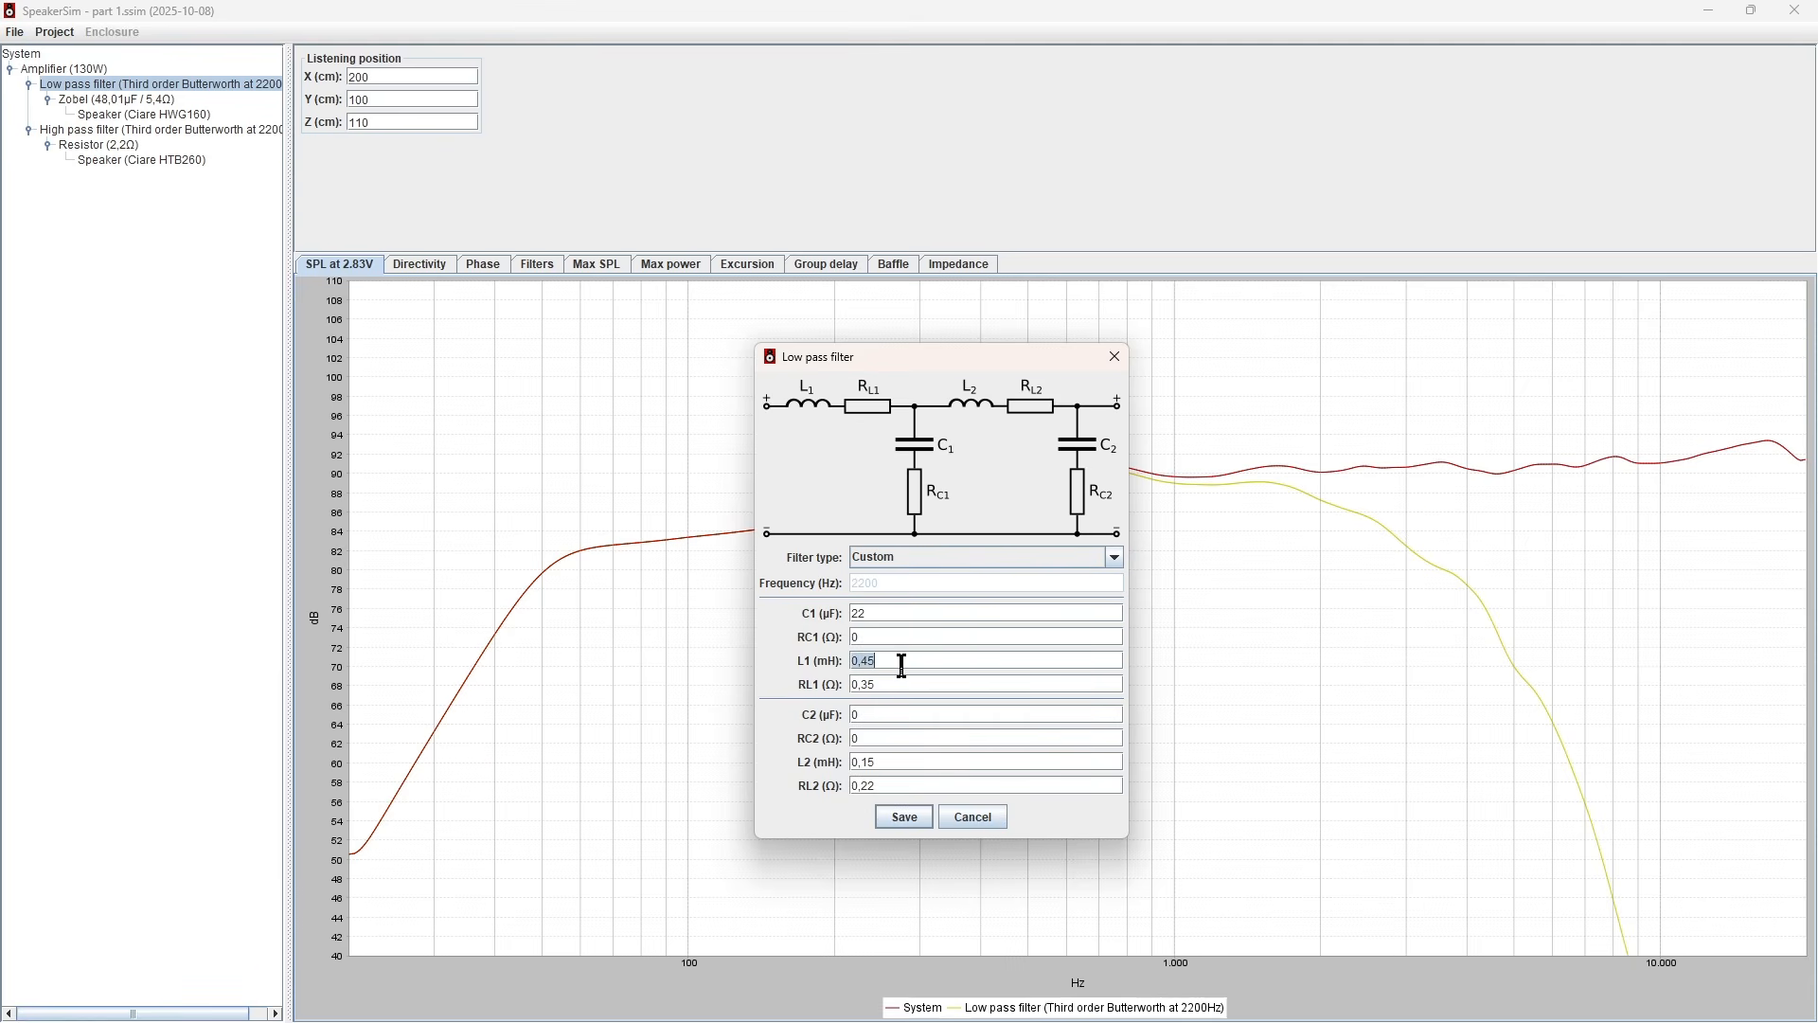
click(902, 761)
click(903, 820)
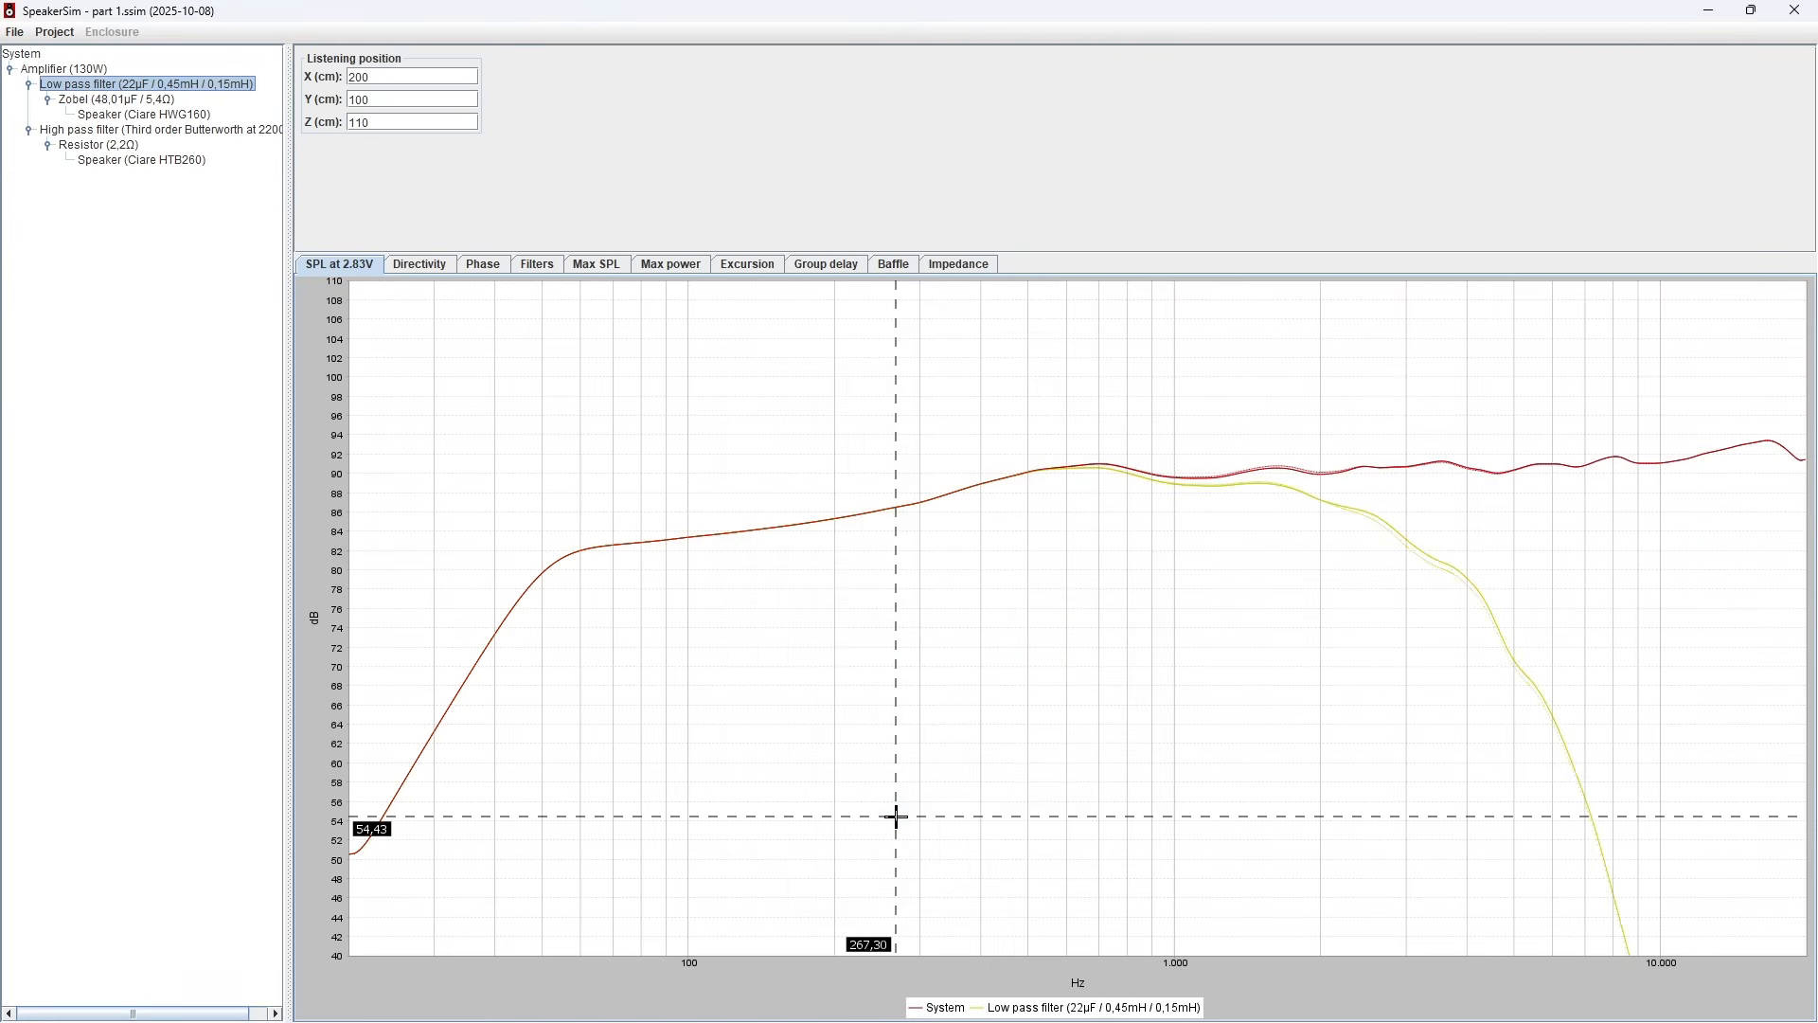
click(91, 69)
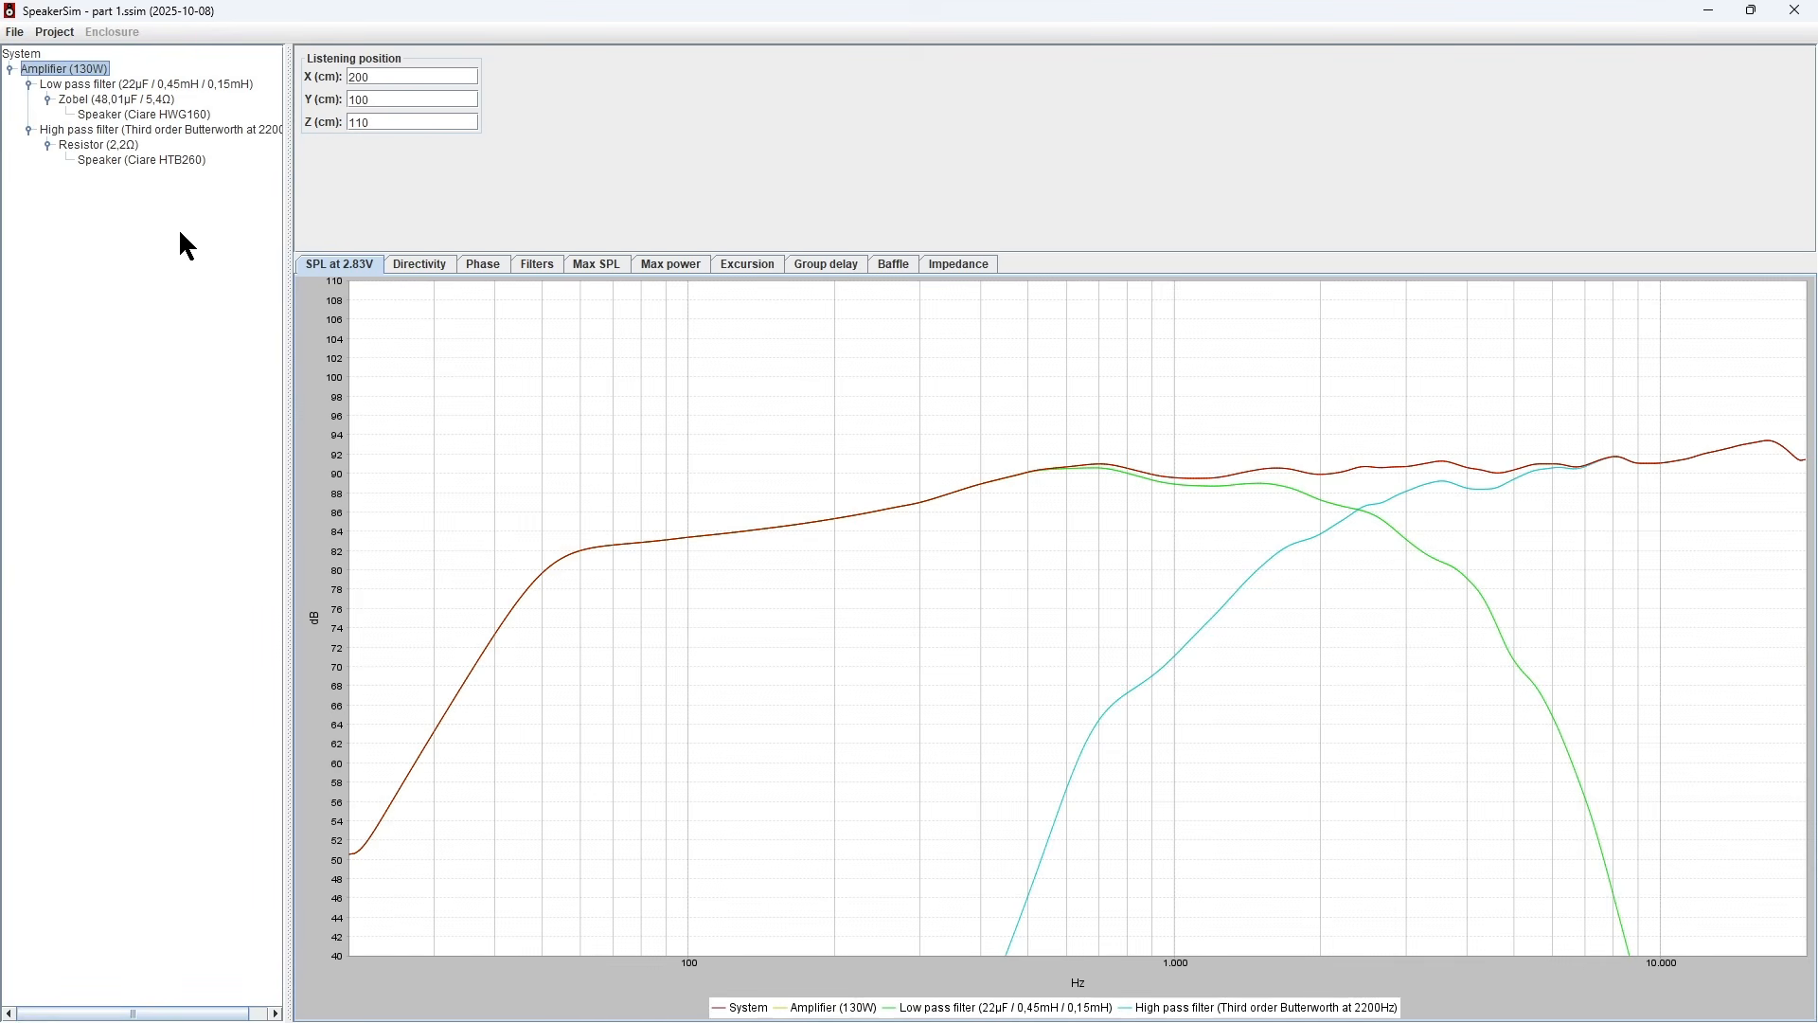
- Set the high pass filter's C1 to 5,6 µF, RL1 to 0,35 Ω and C2 to 15 µF, save, and display the amplifier's response
double_click(190, 129)
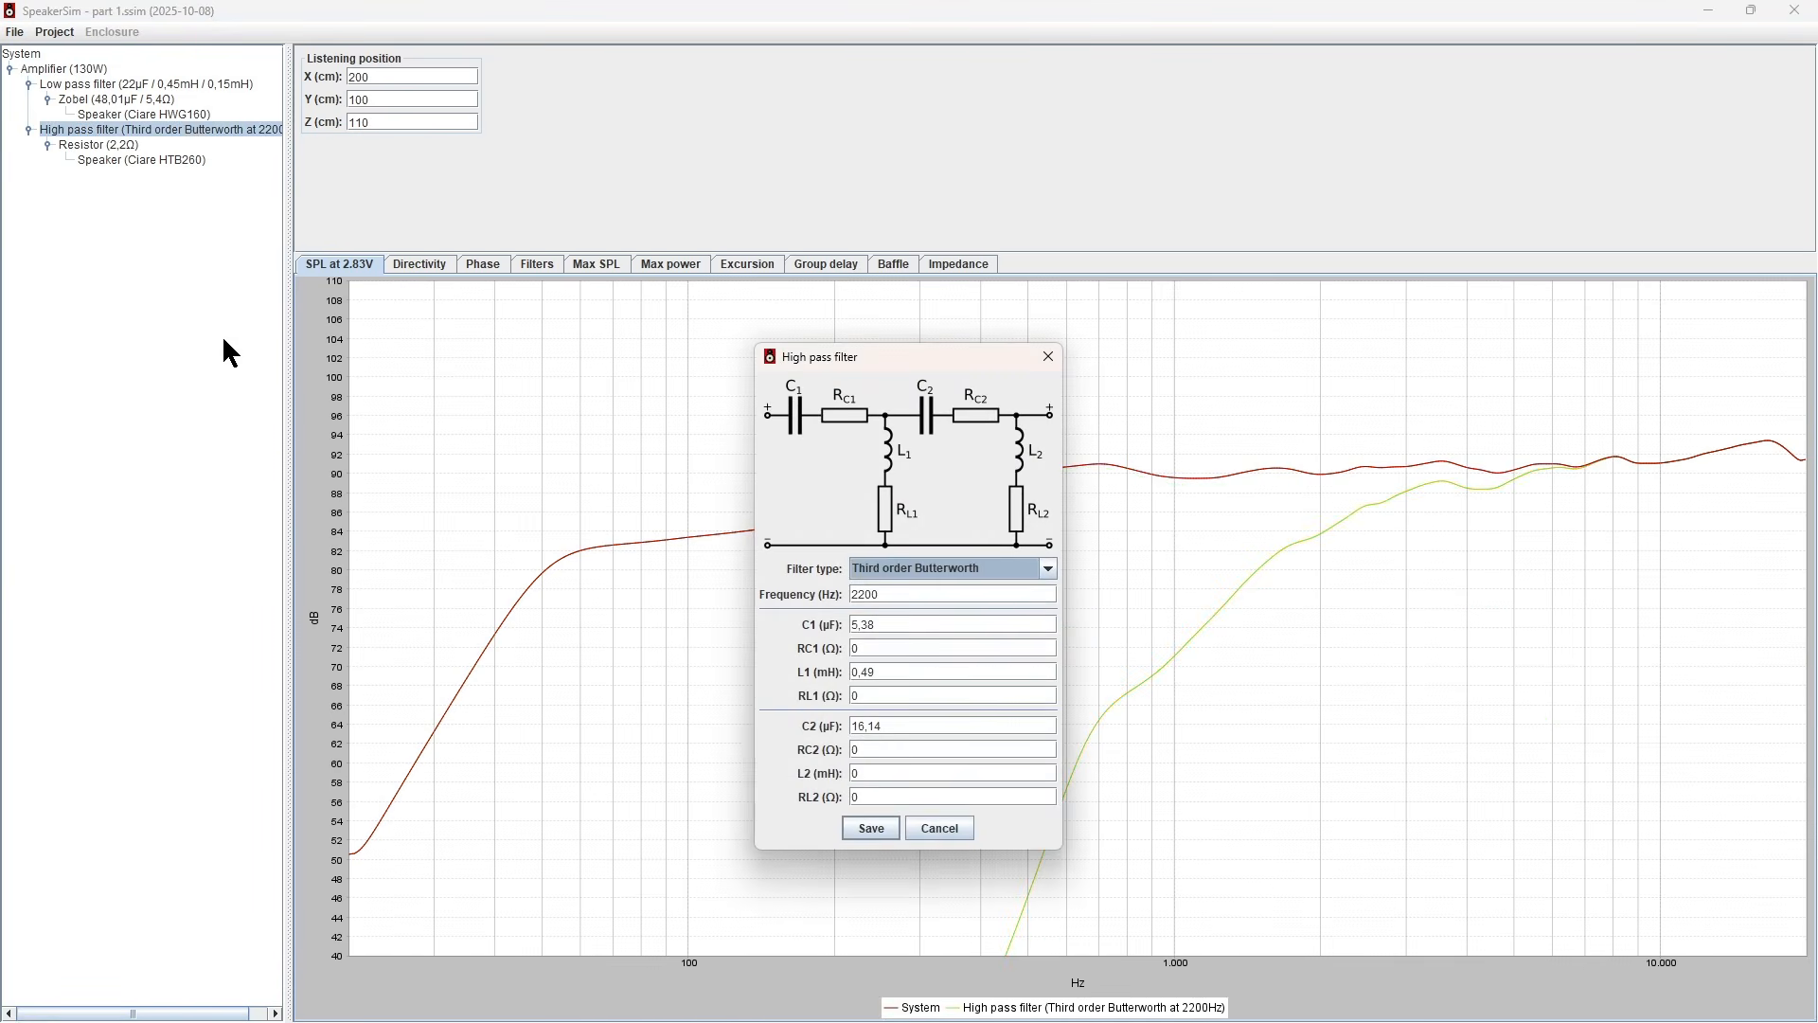
click(895, 626)
text(5,6)
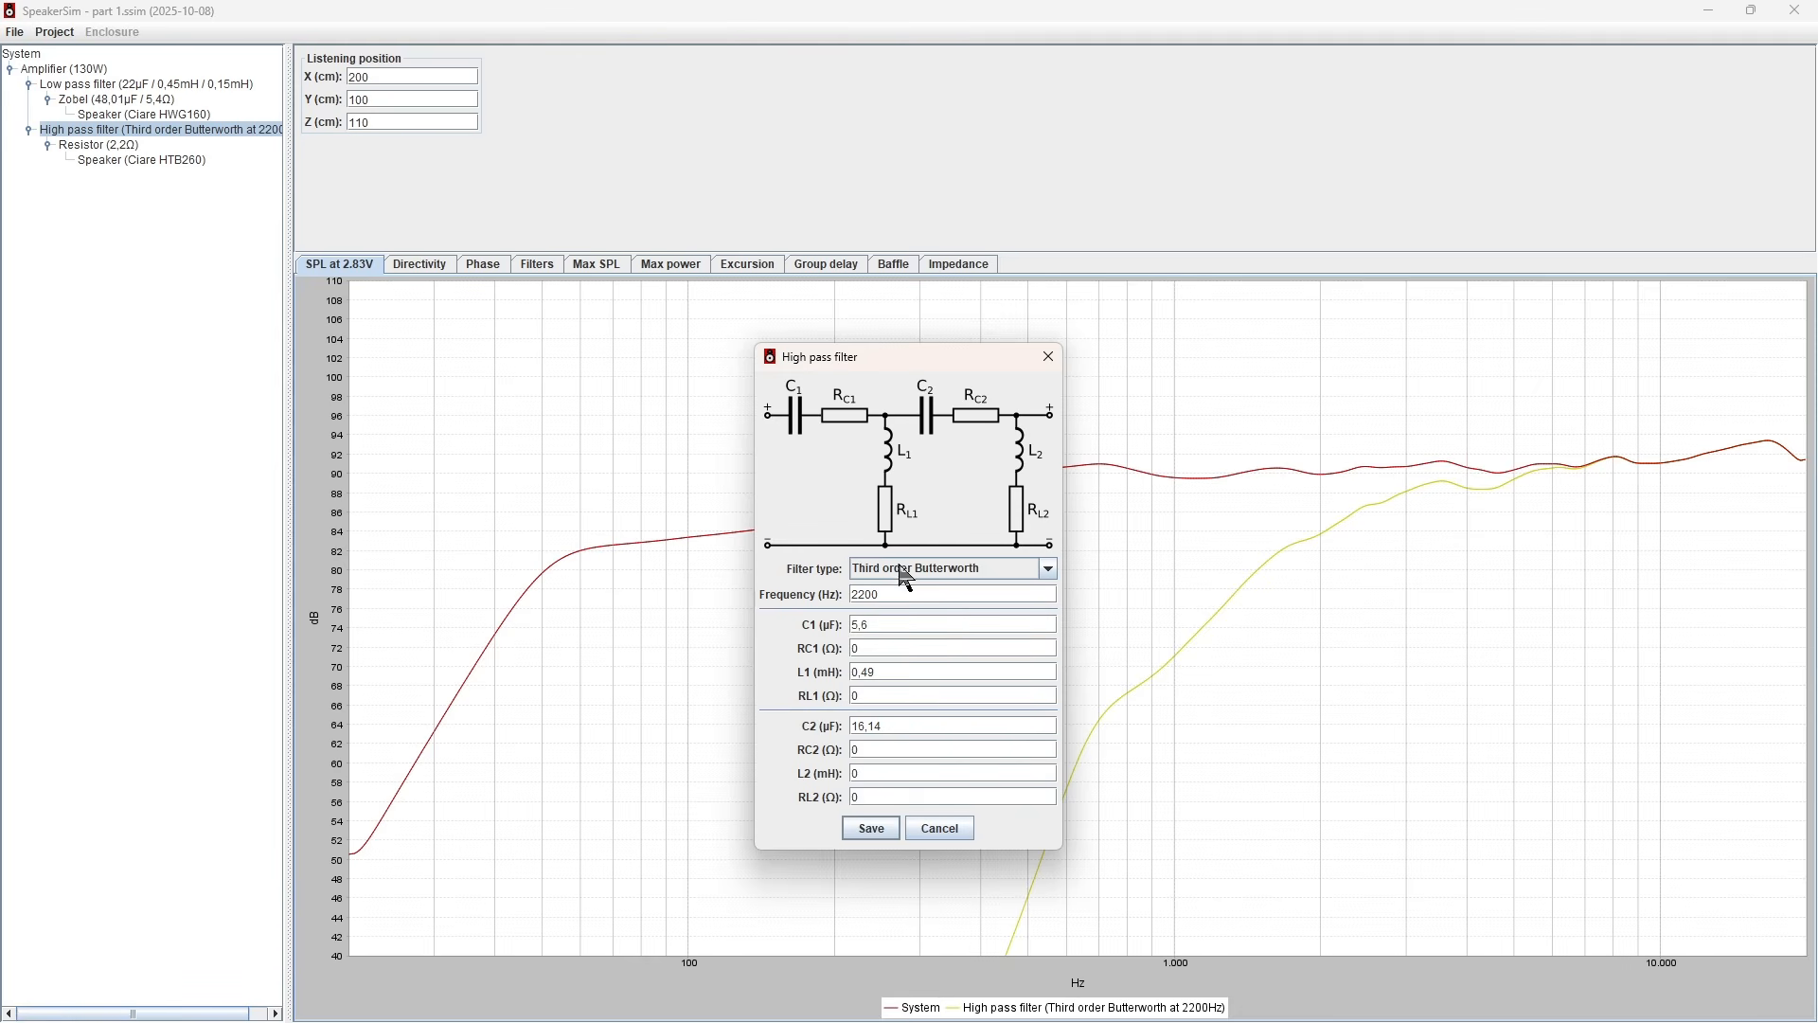
click(889, 696)
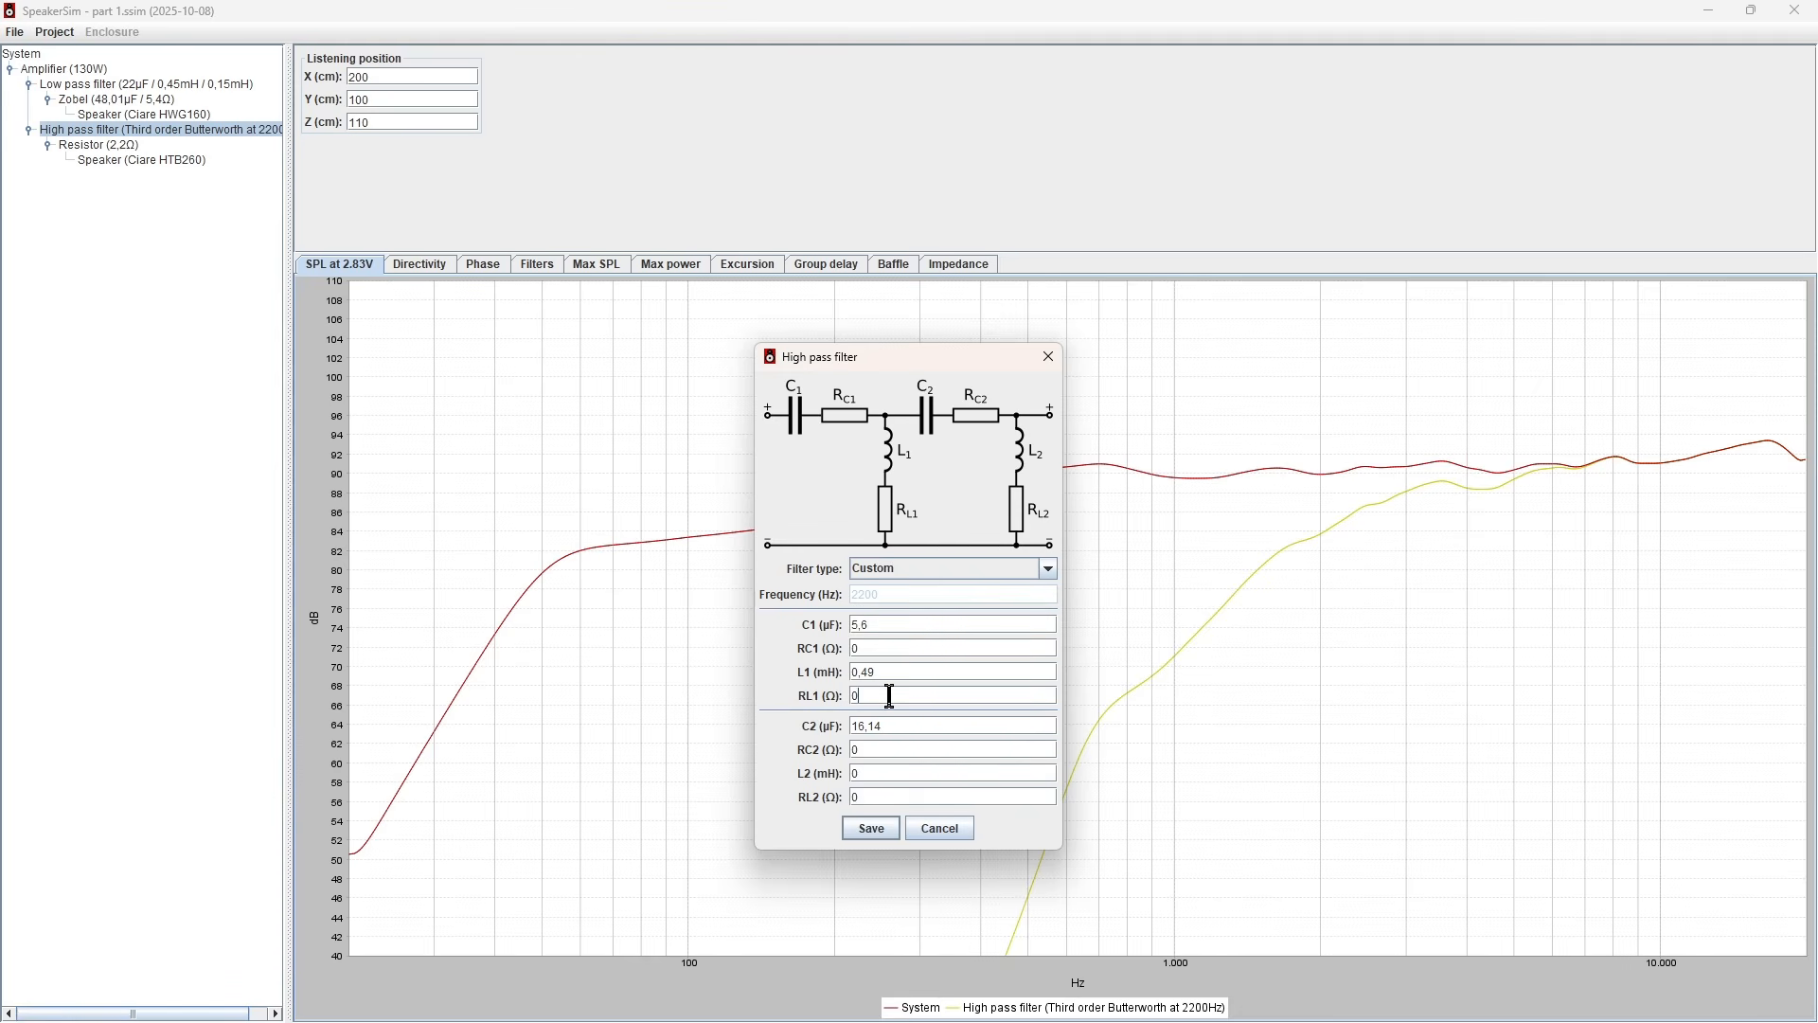
text(,35)
double_click(897, 725)
text(15)
double_click(899, 753)
click(867, 827)
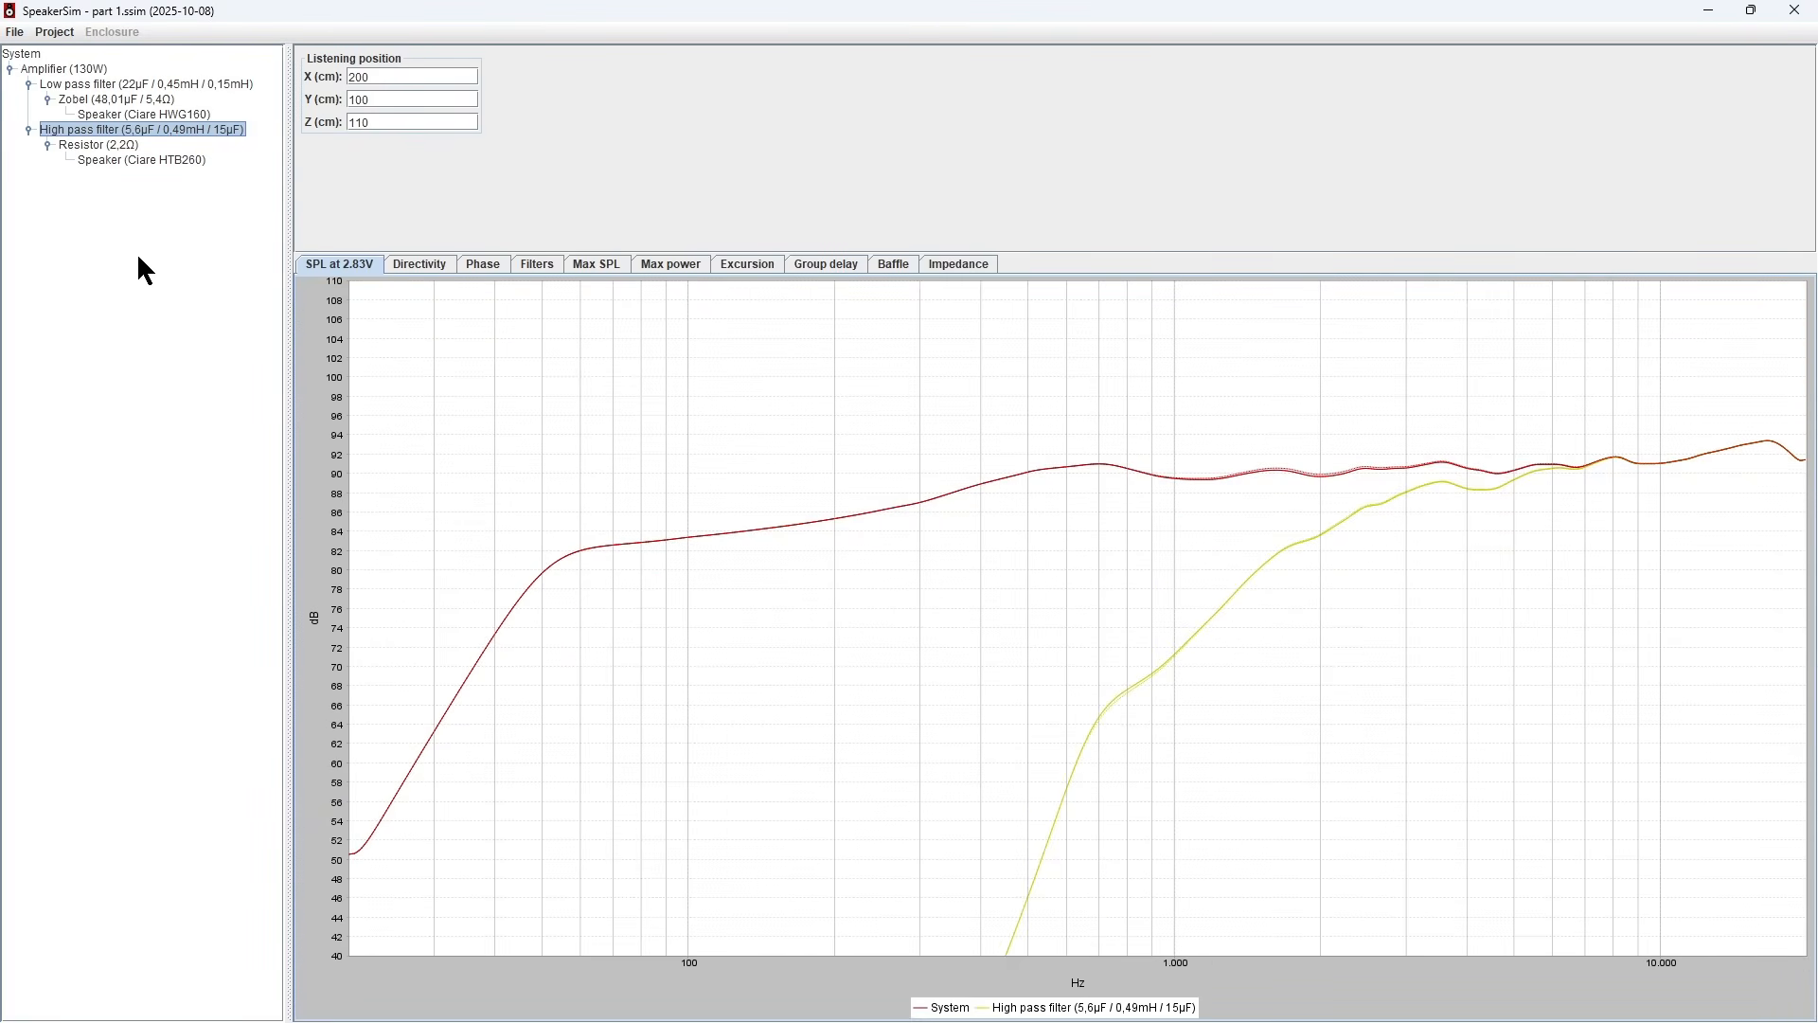
click(83, 69)
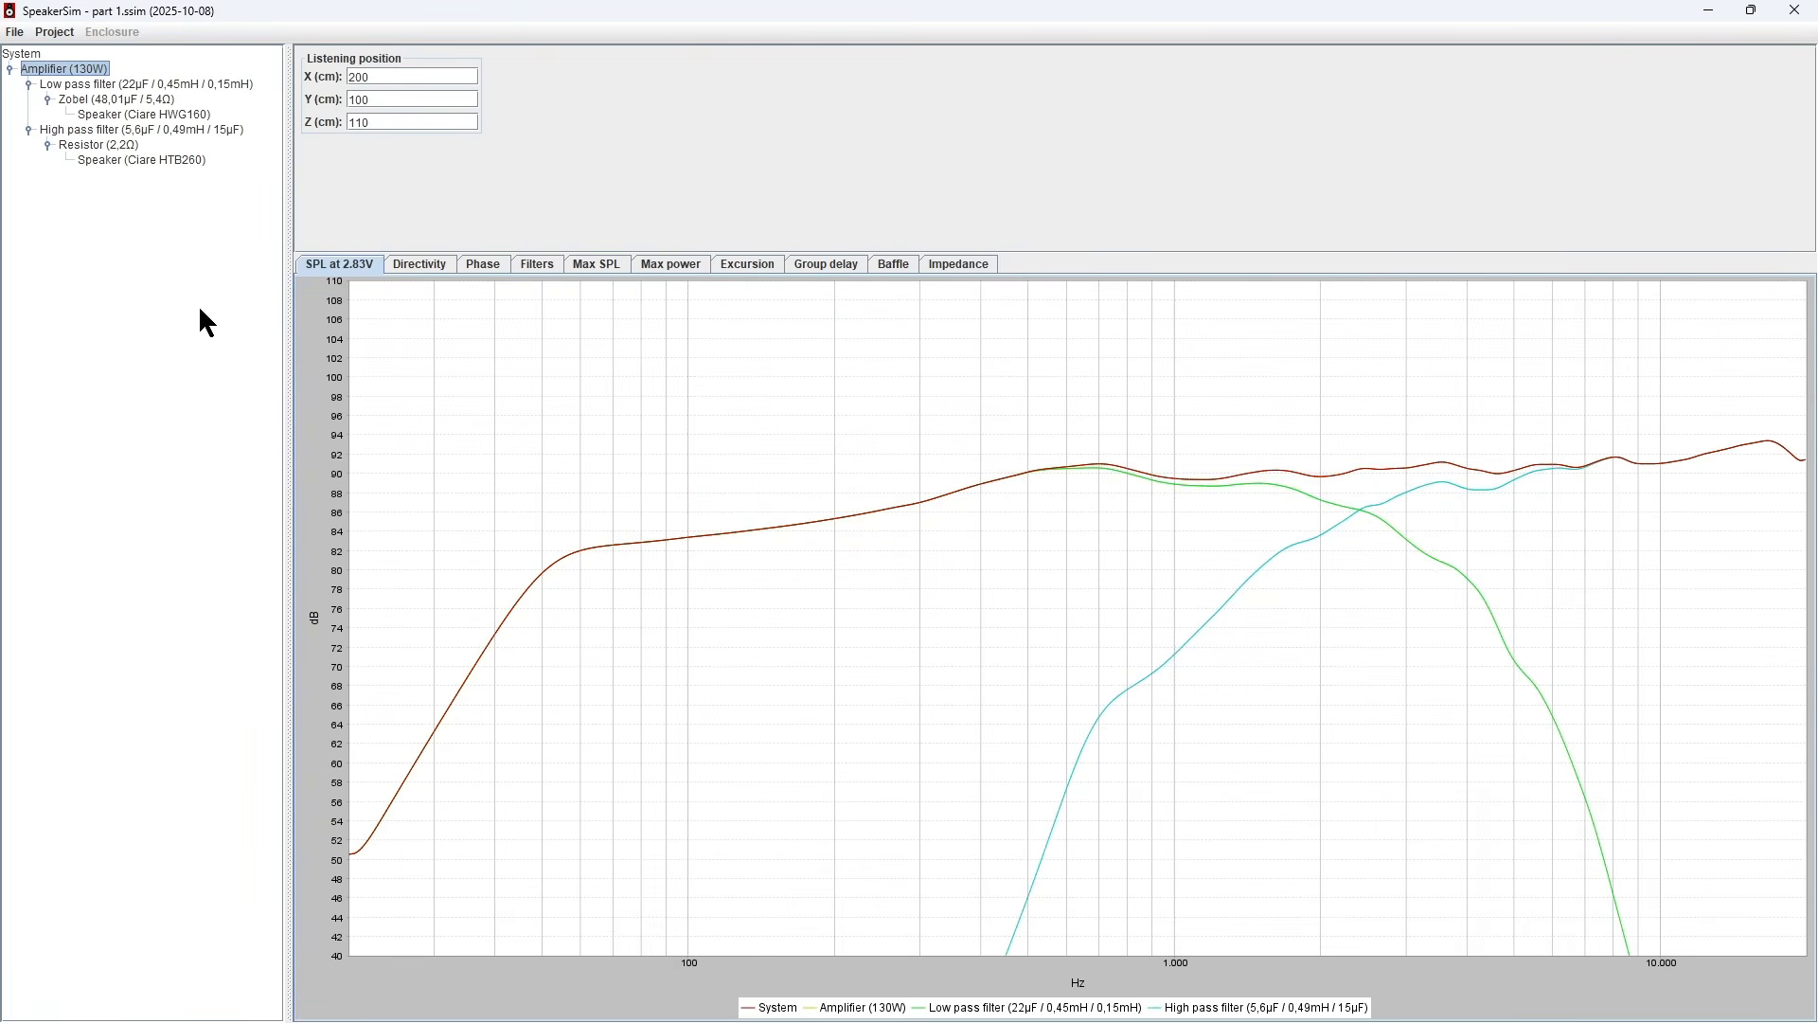
- Set the low pass filter's L1 to 0,56 mH and save it to compare the response curves
double_click(163, 85)
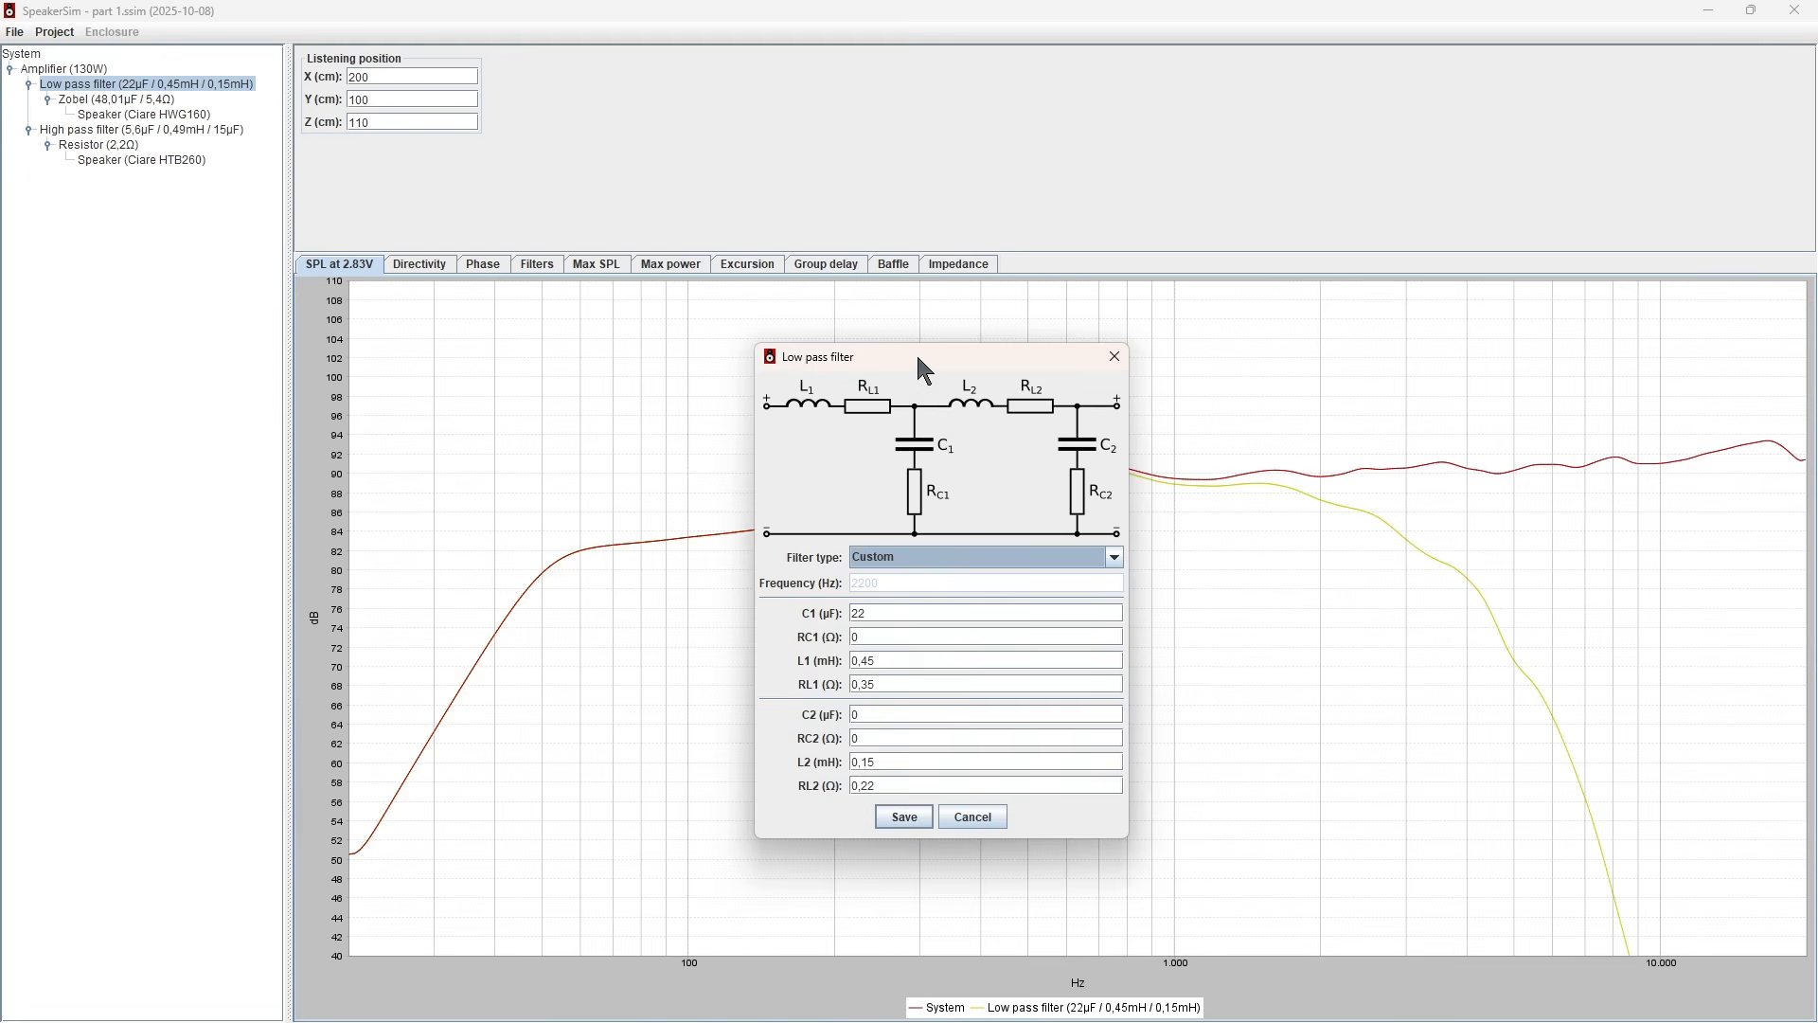
drag(917, 354, 491, 380)
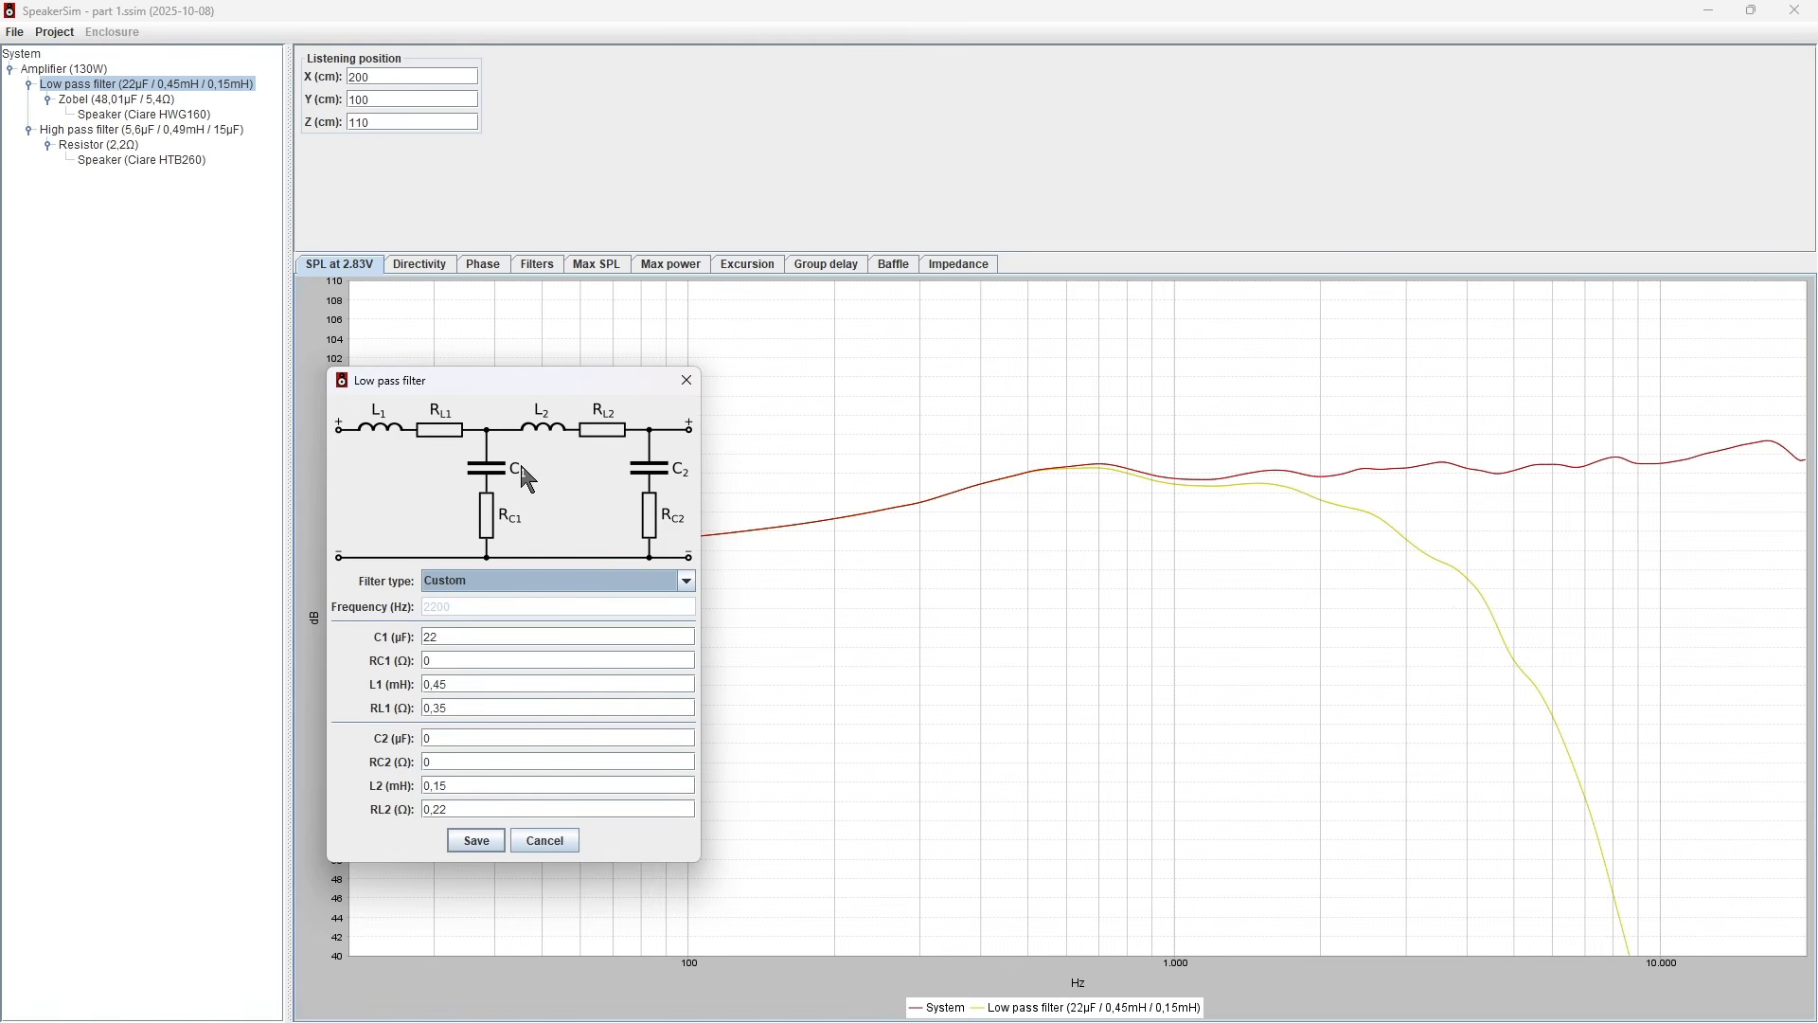
double_click(465, 637)
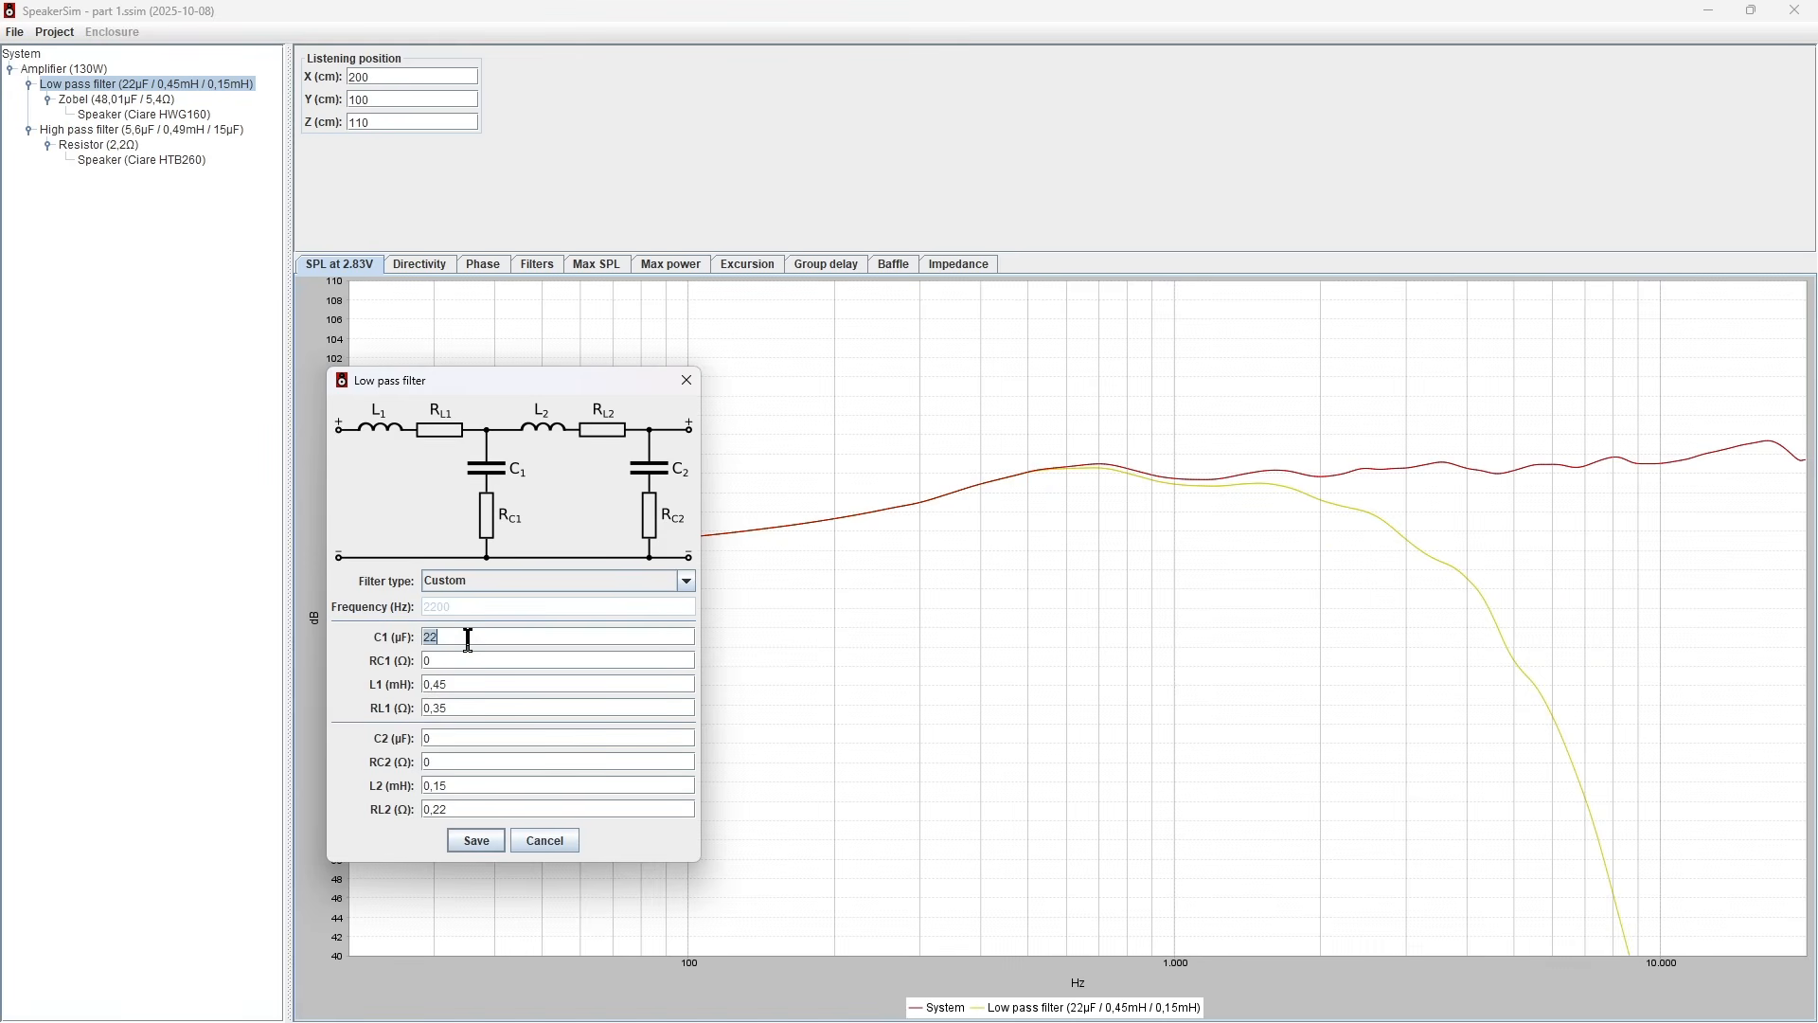
click(471, 688)
click(471, 688)
key(Left)
key(Delete)
text(56)
click(476, 839)
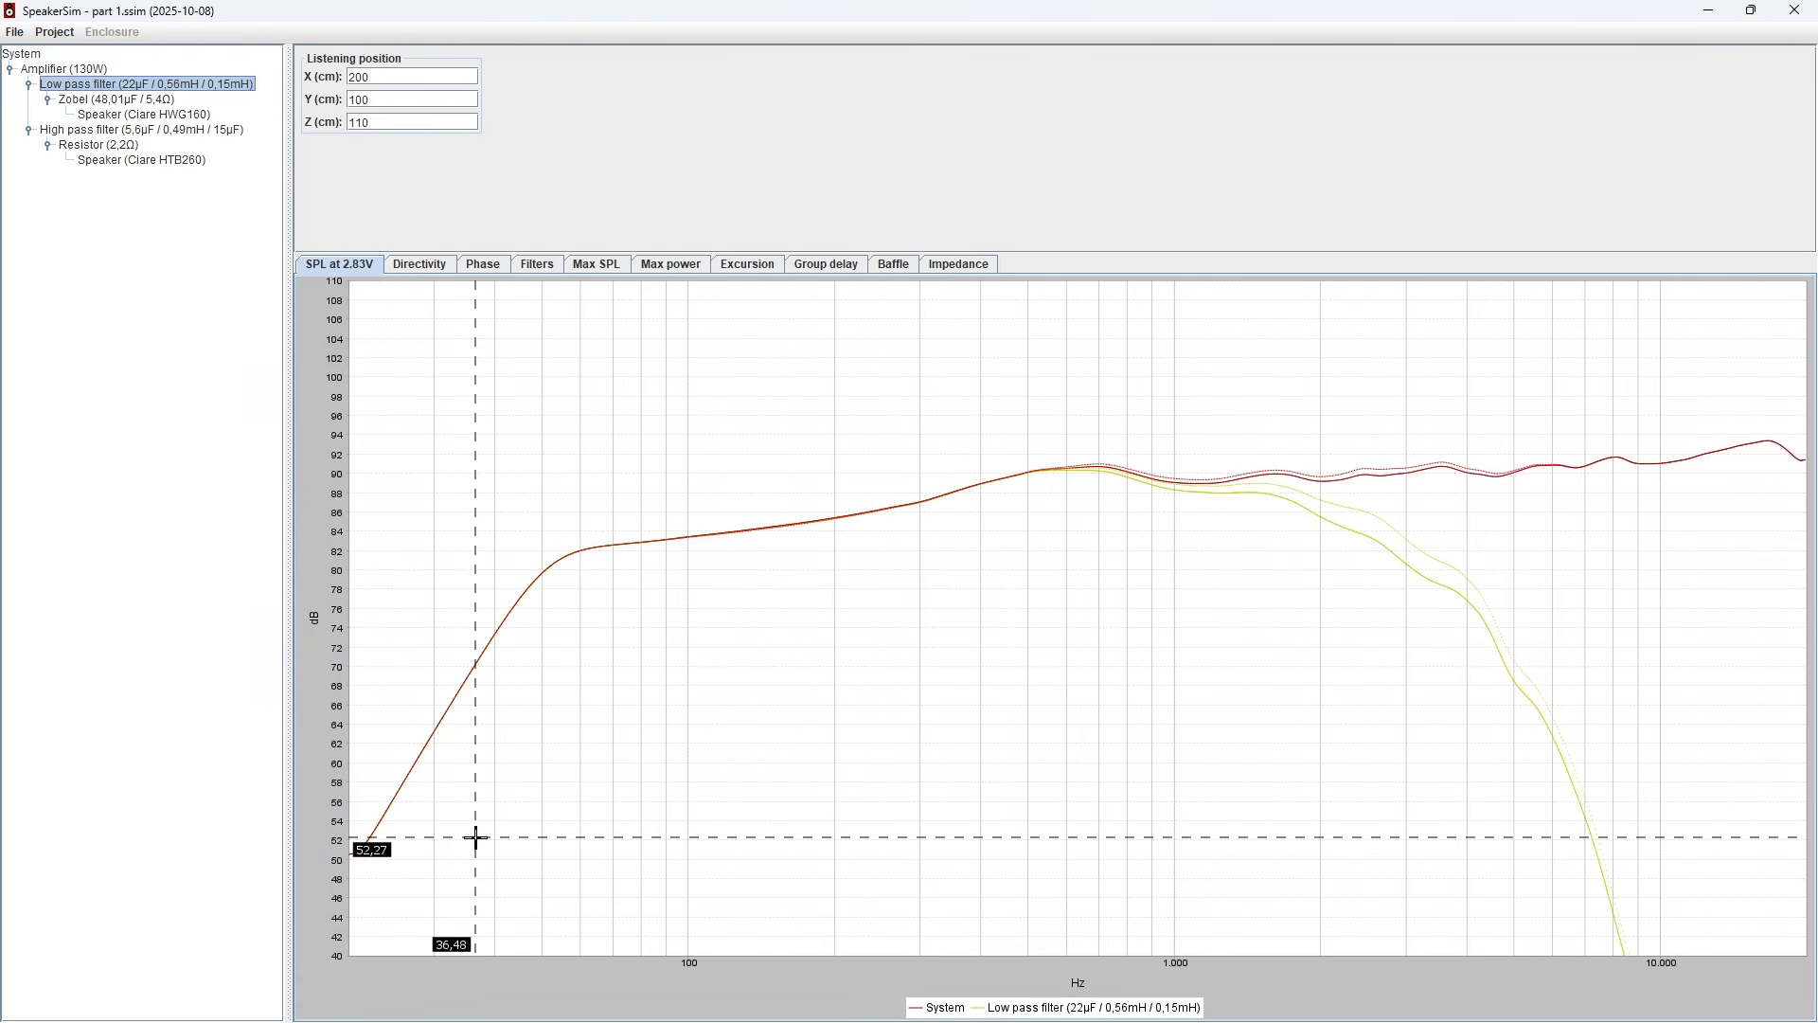
click(476, 837)
- Increase the low pass filter's L1 to 0,69 mH and save the filter
double_click(173, 84)
double_click(913, 661)
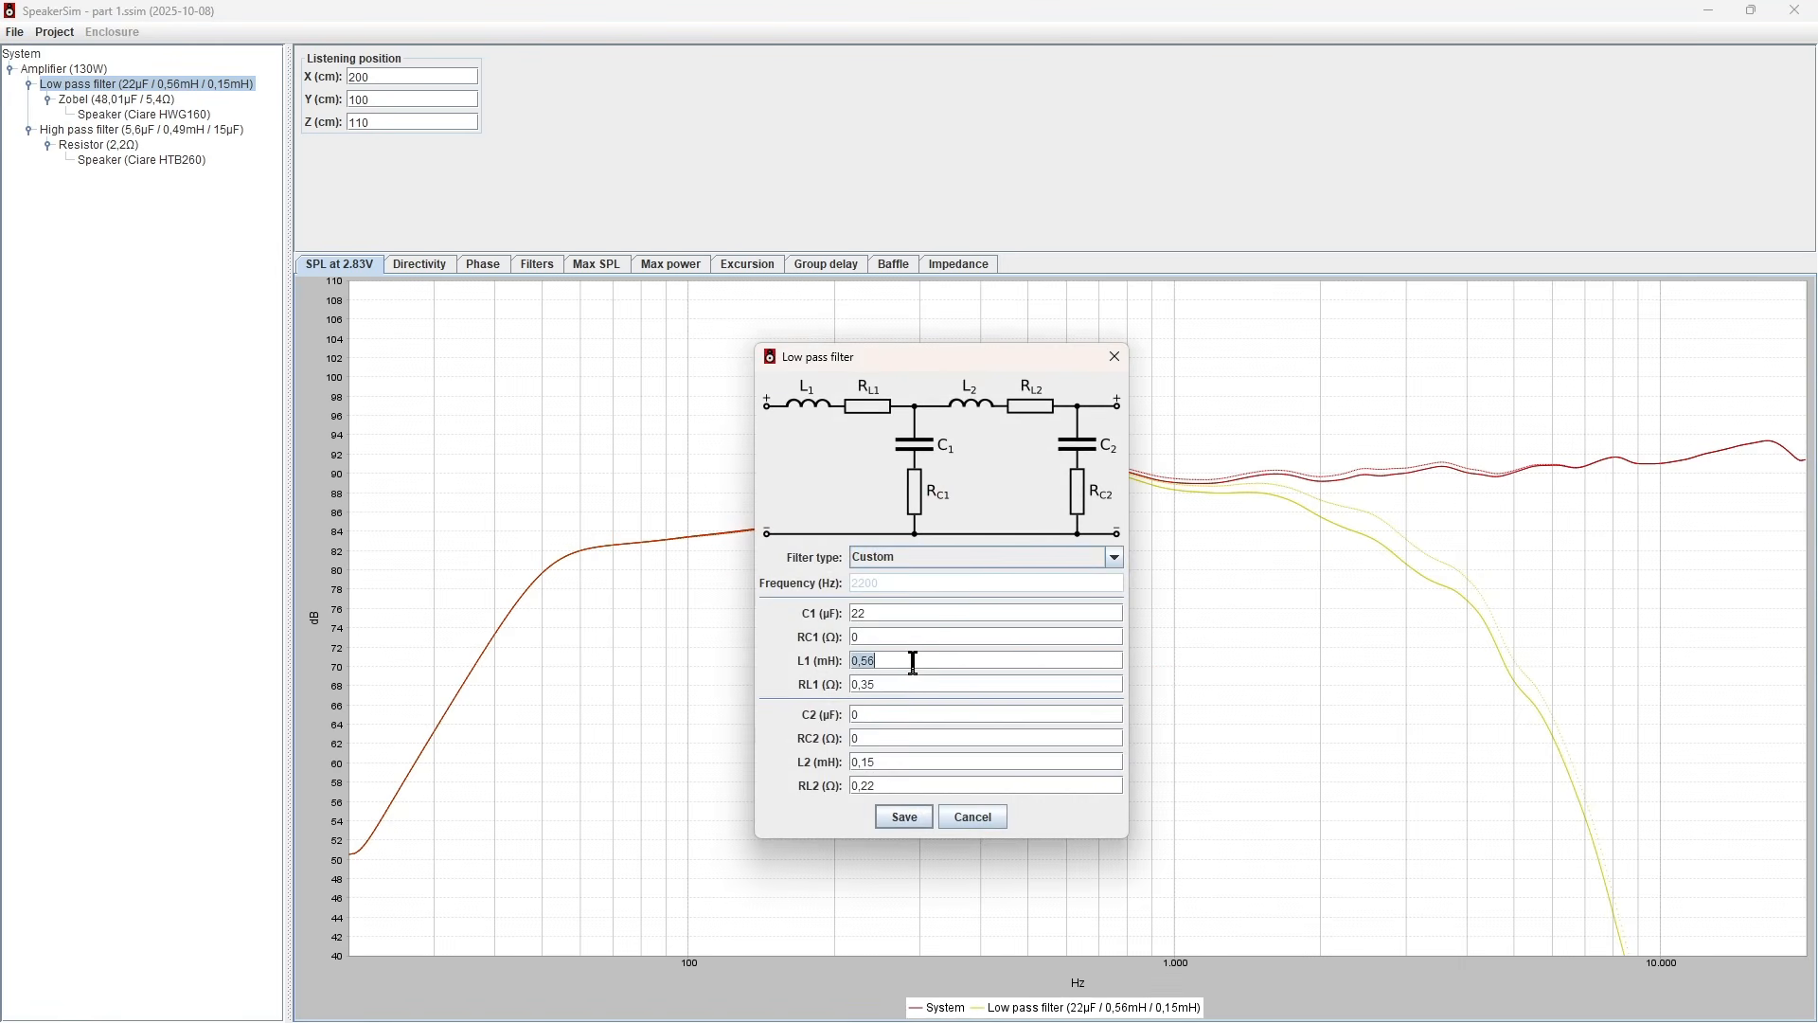
key(BackSpace)
key(BackSpace)
text(69)
click(904, 816)
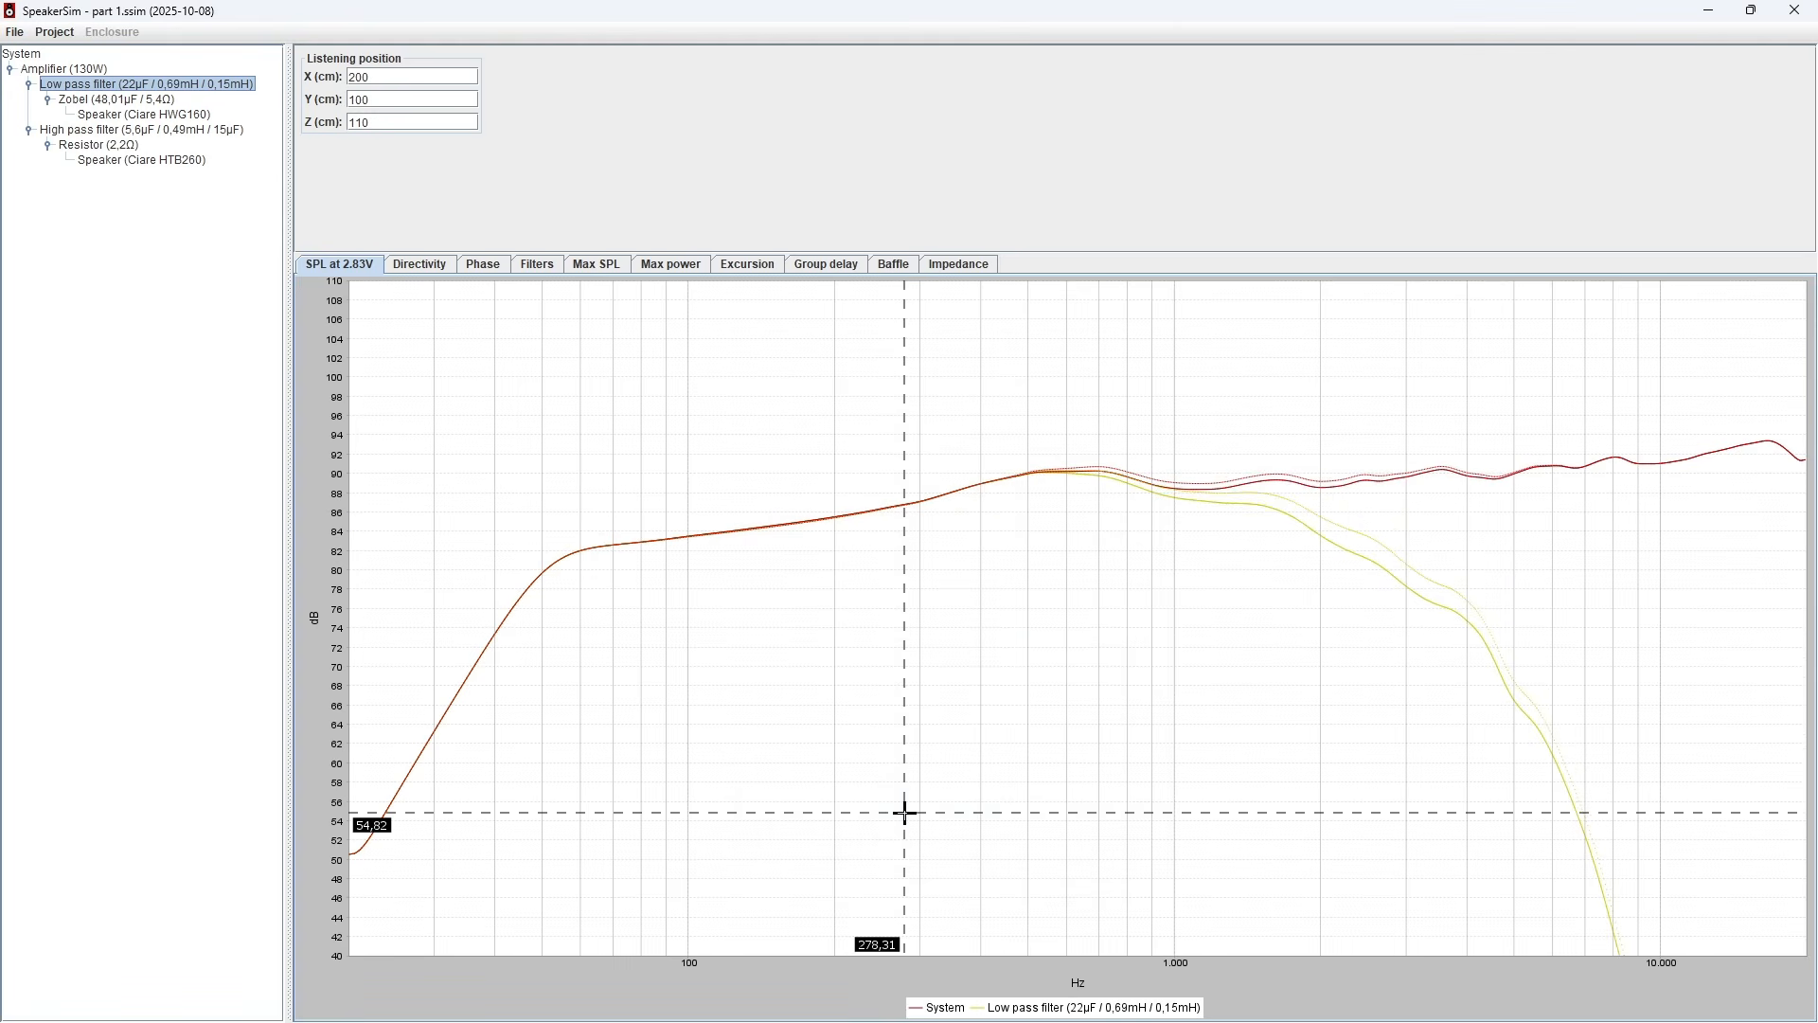
- Change the low pass filter's L1 to 0,75 mH and save the filter
double_click(147, 87)
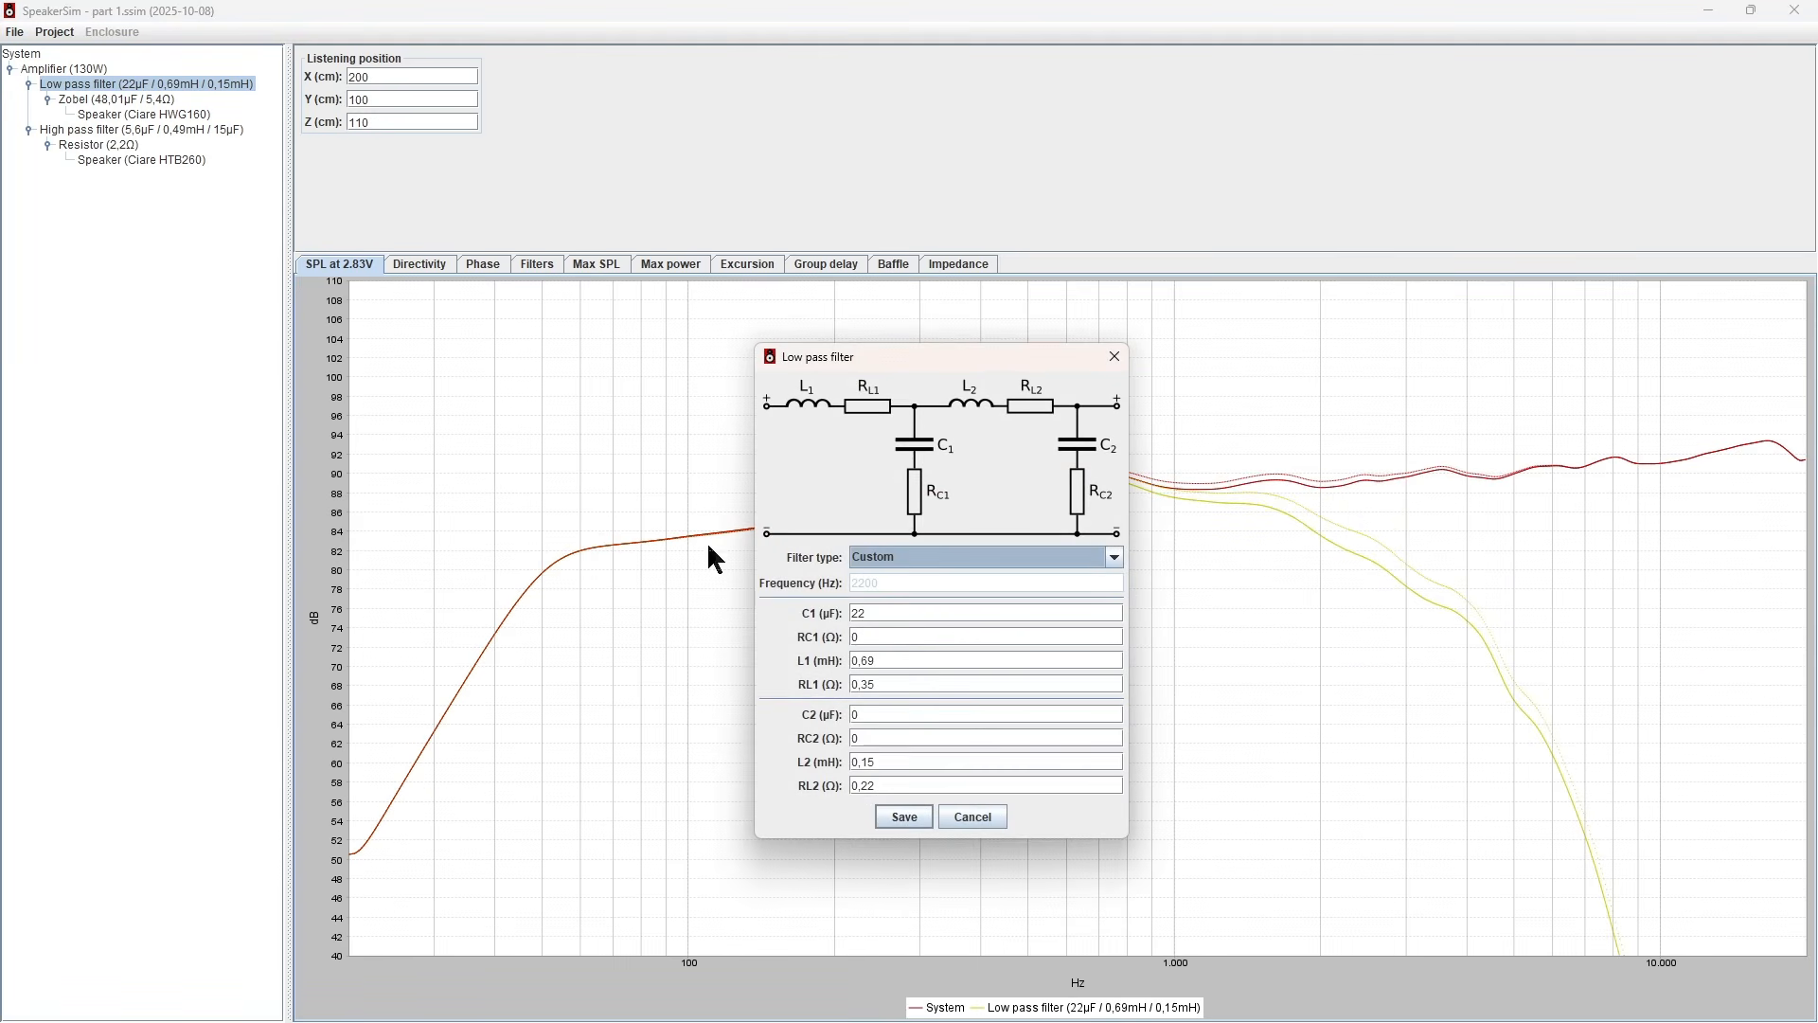
double_click(895, 660)
click(894, 660)
key(BackSpace)
key(BackSpace)
text(75)
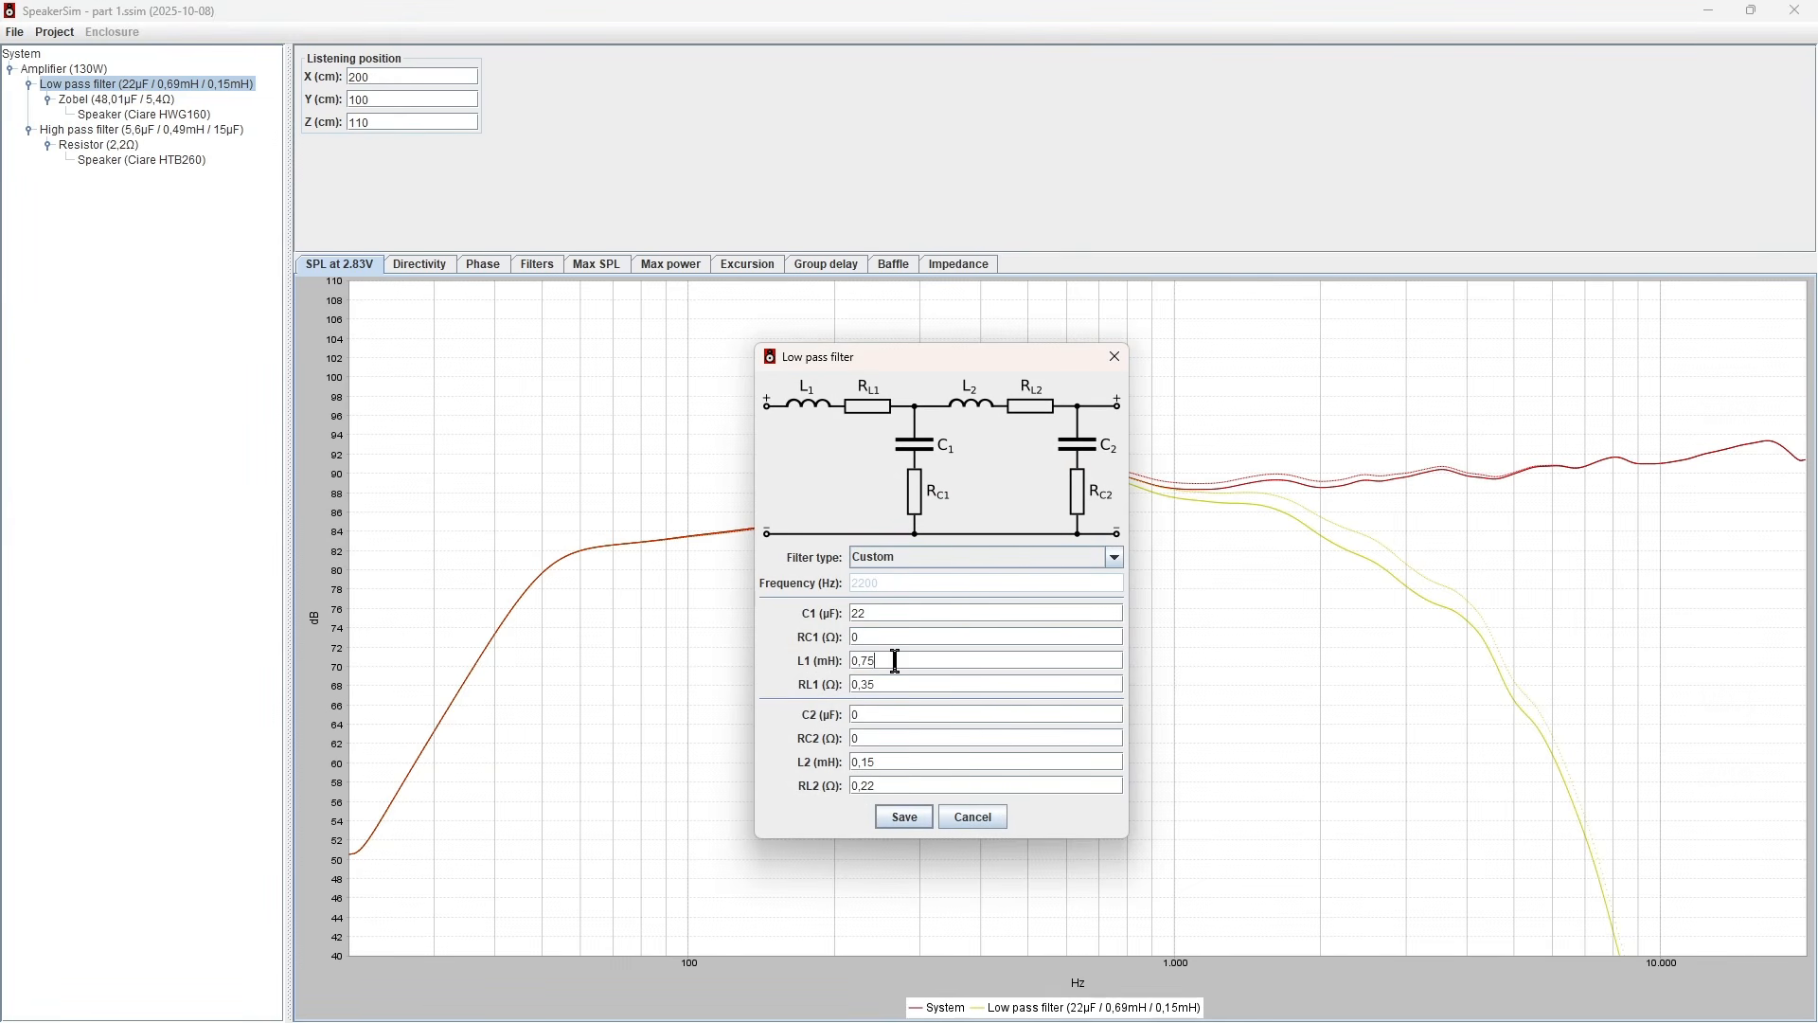
click(926, 815)
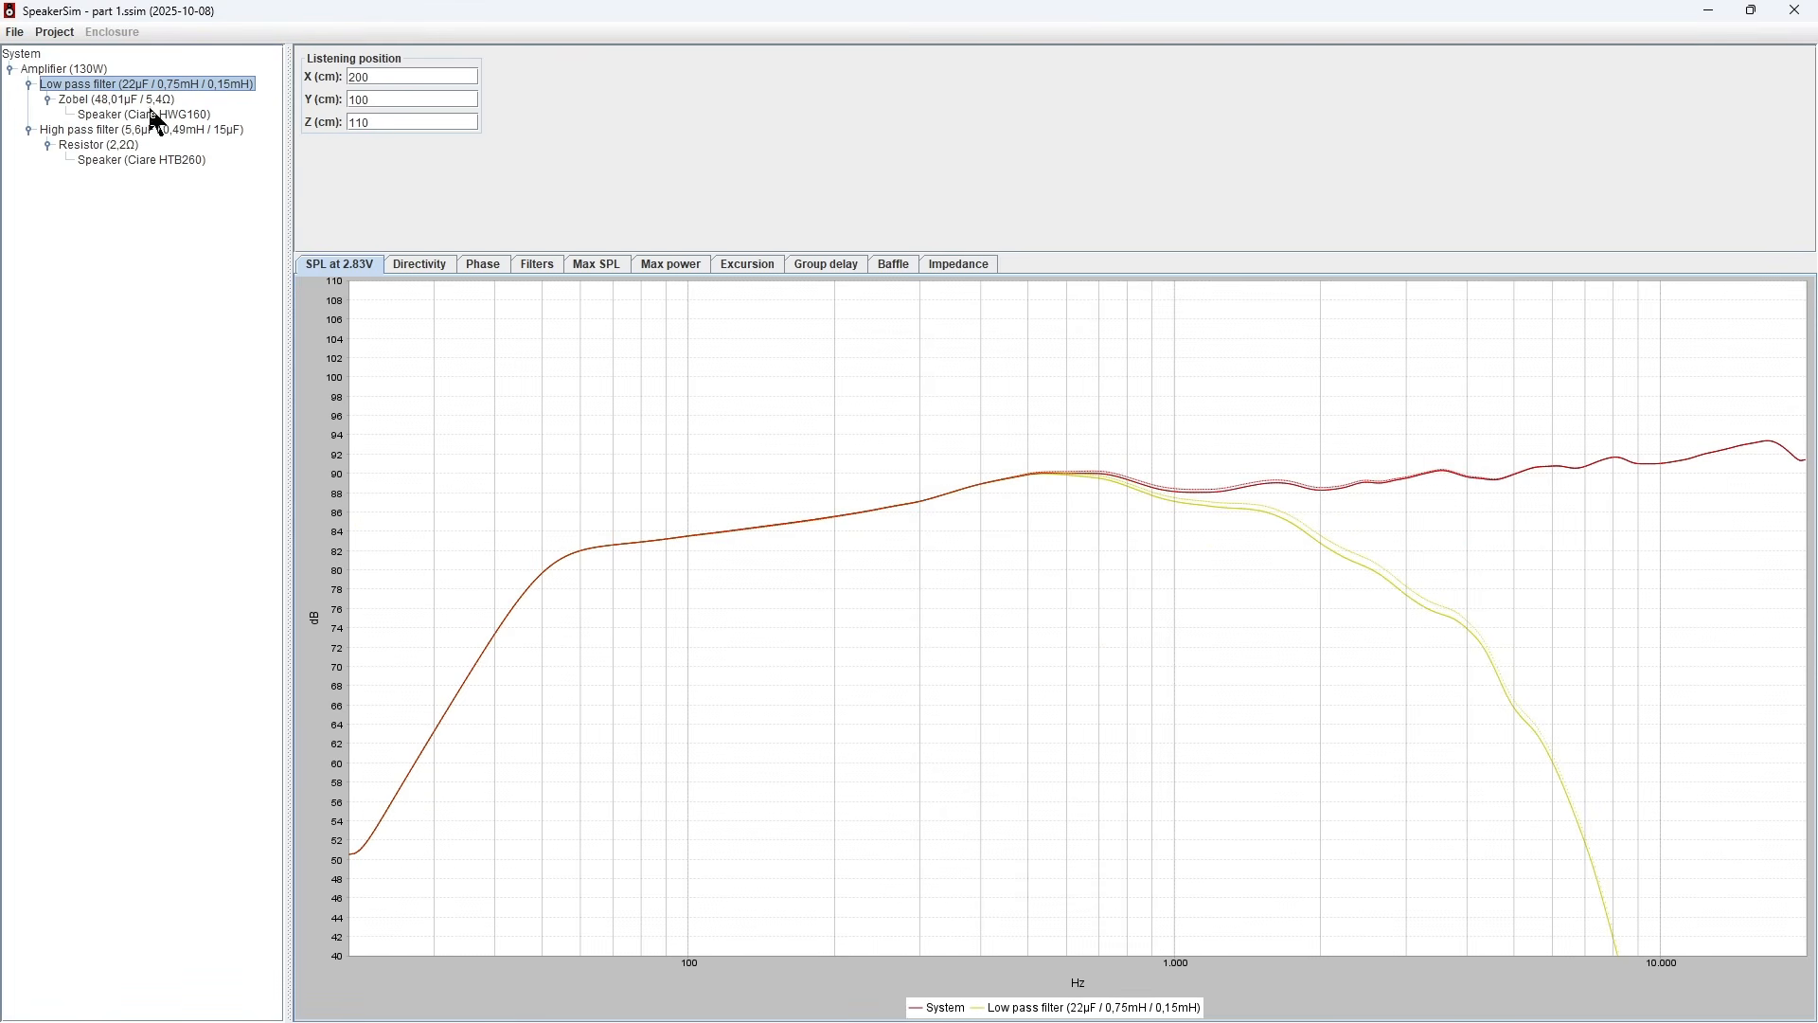
- Raise the low pass filter's L1 to 0,82 mH and save the filter
double_click(167, 85)
click(919, 660)
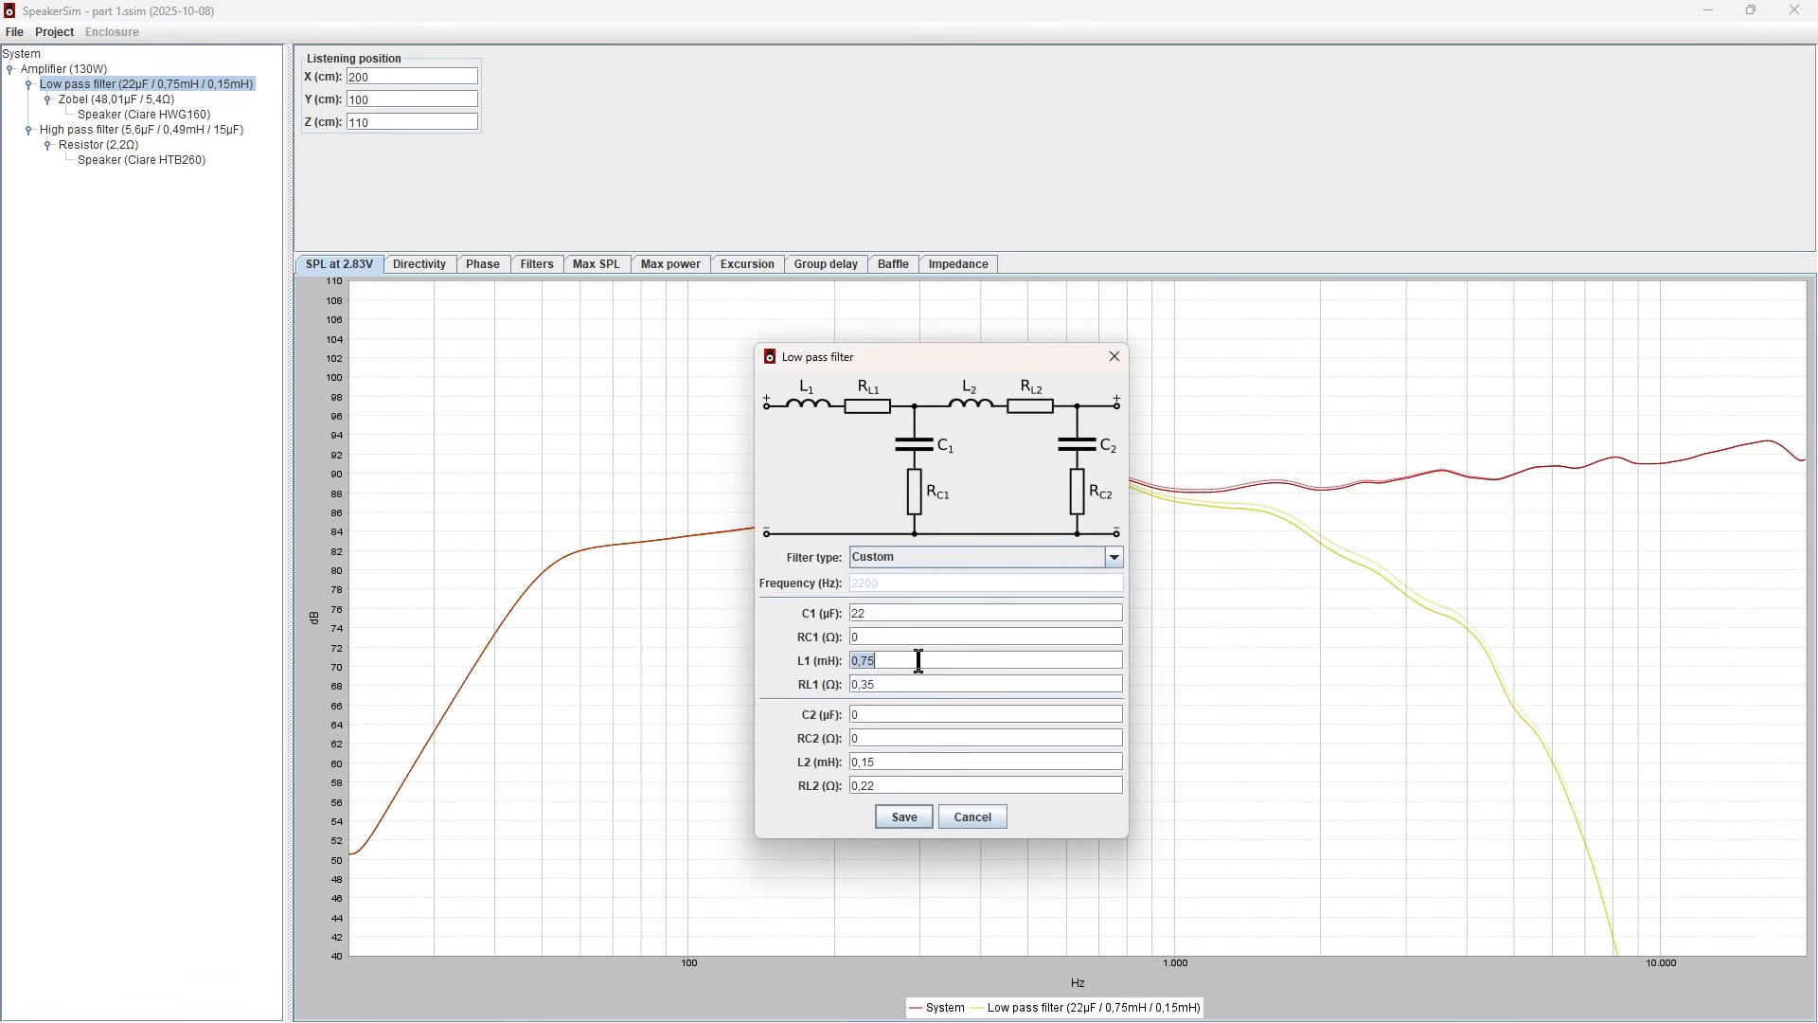
click(918, 660)
key(BackSpace)
key(BackSpace)
text(82)
click(907, 817)
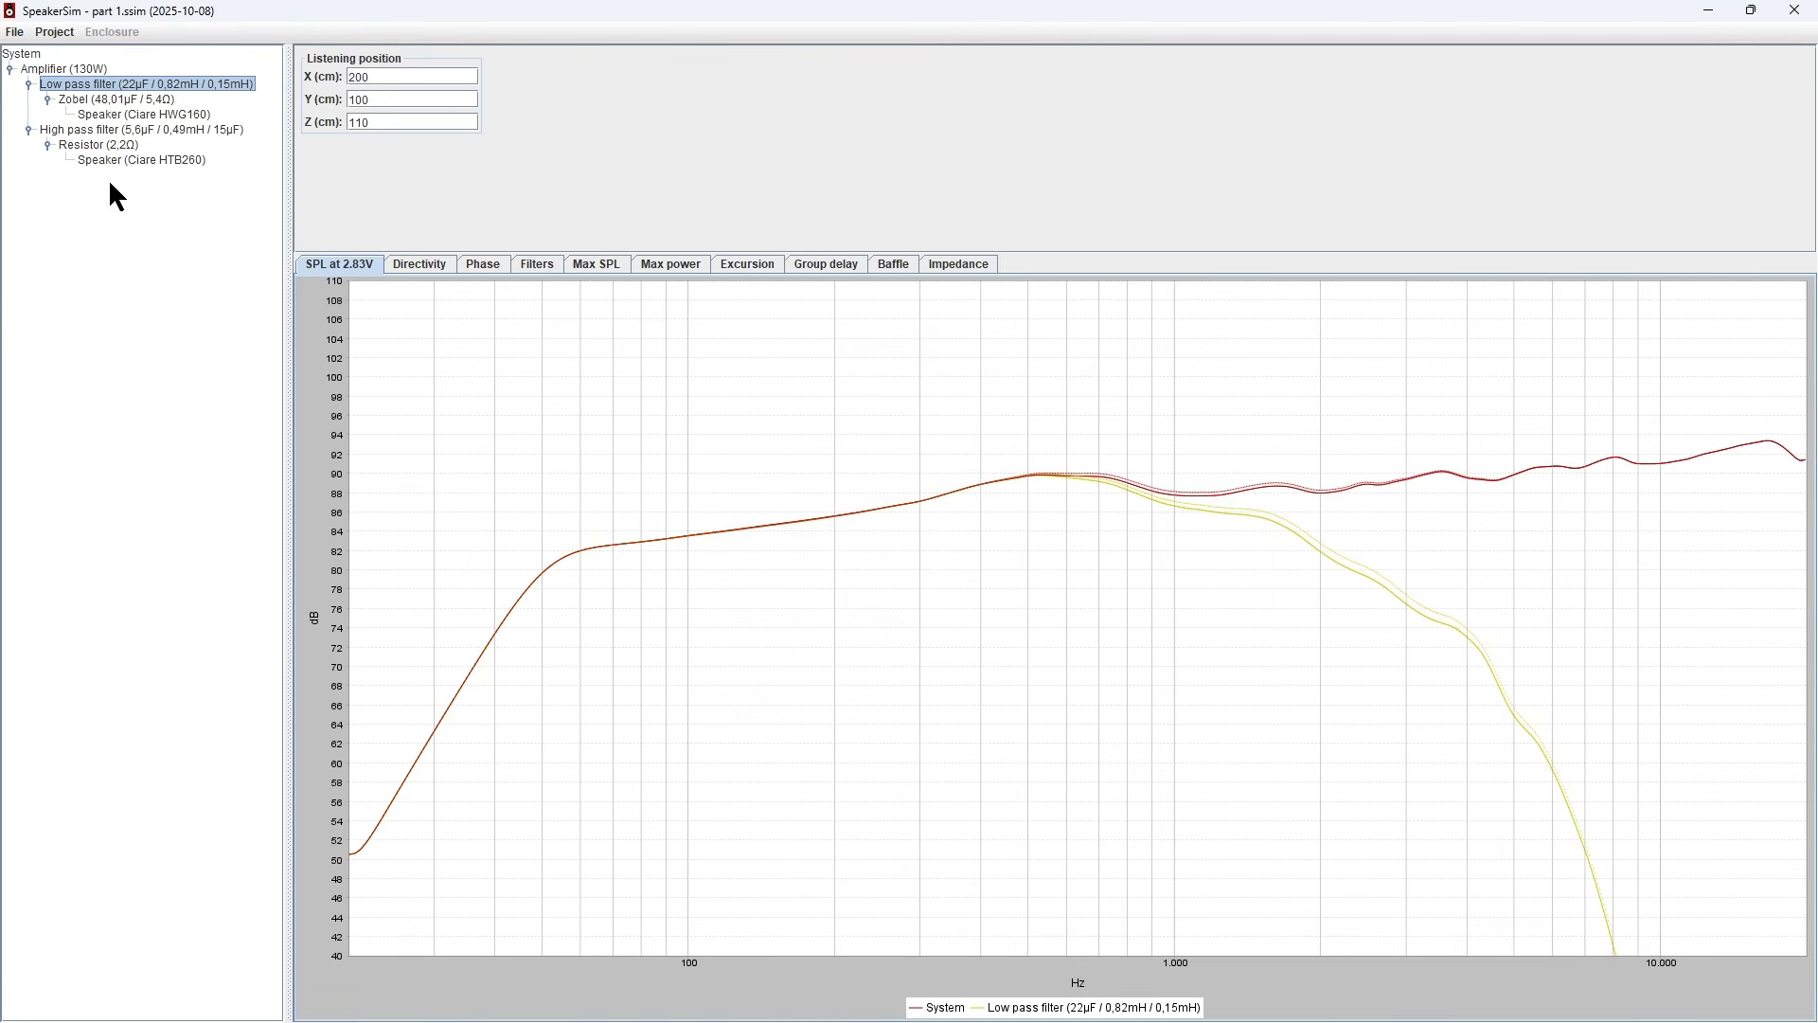
- Switch the low pass filter to Third order Butterworth at 1800 Hz, save it, and display the amplifier's combined response
double_click(173, 84)
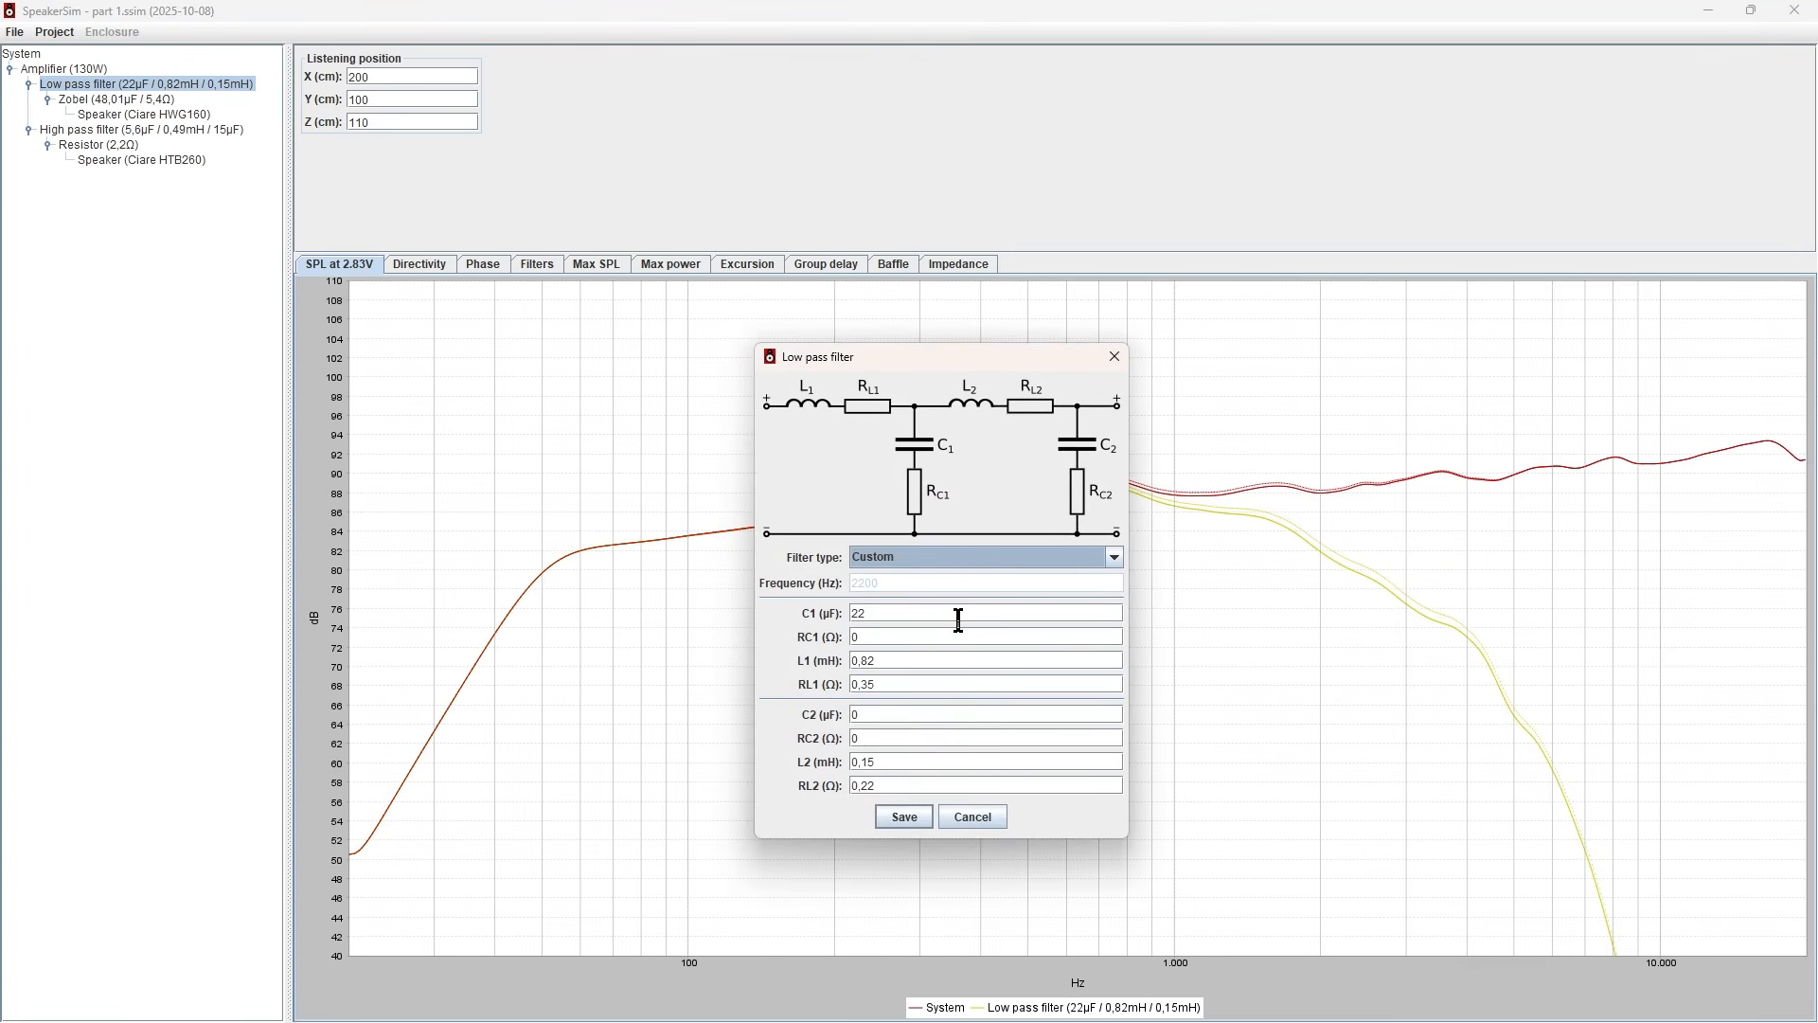
click(1075, 560)
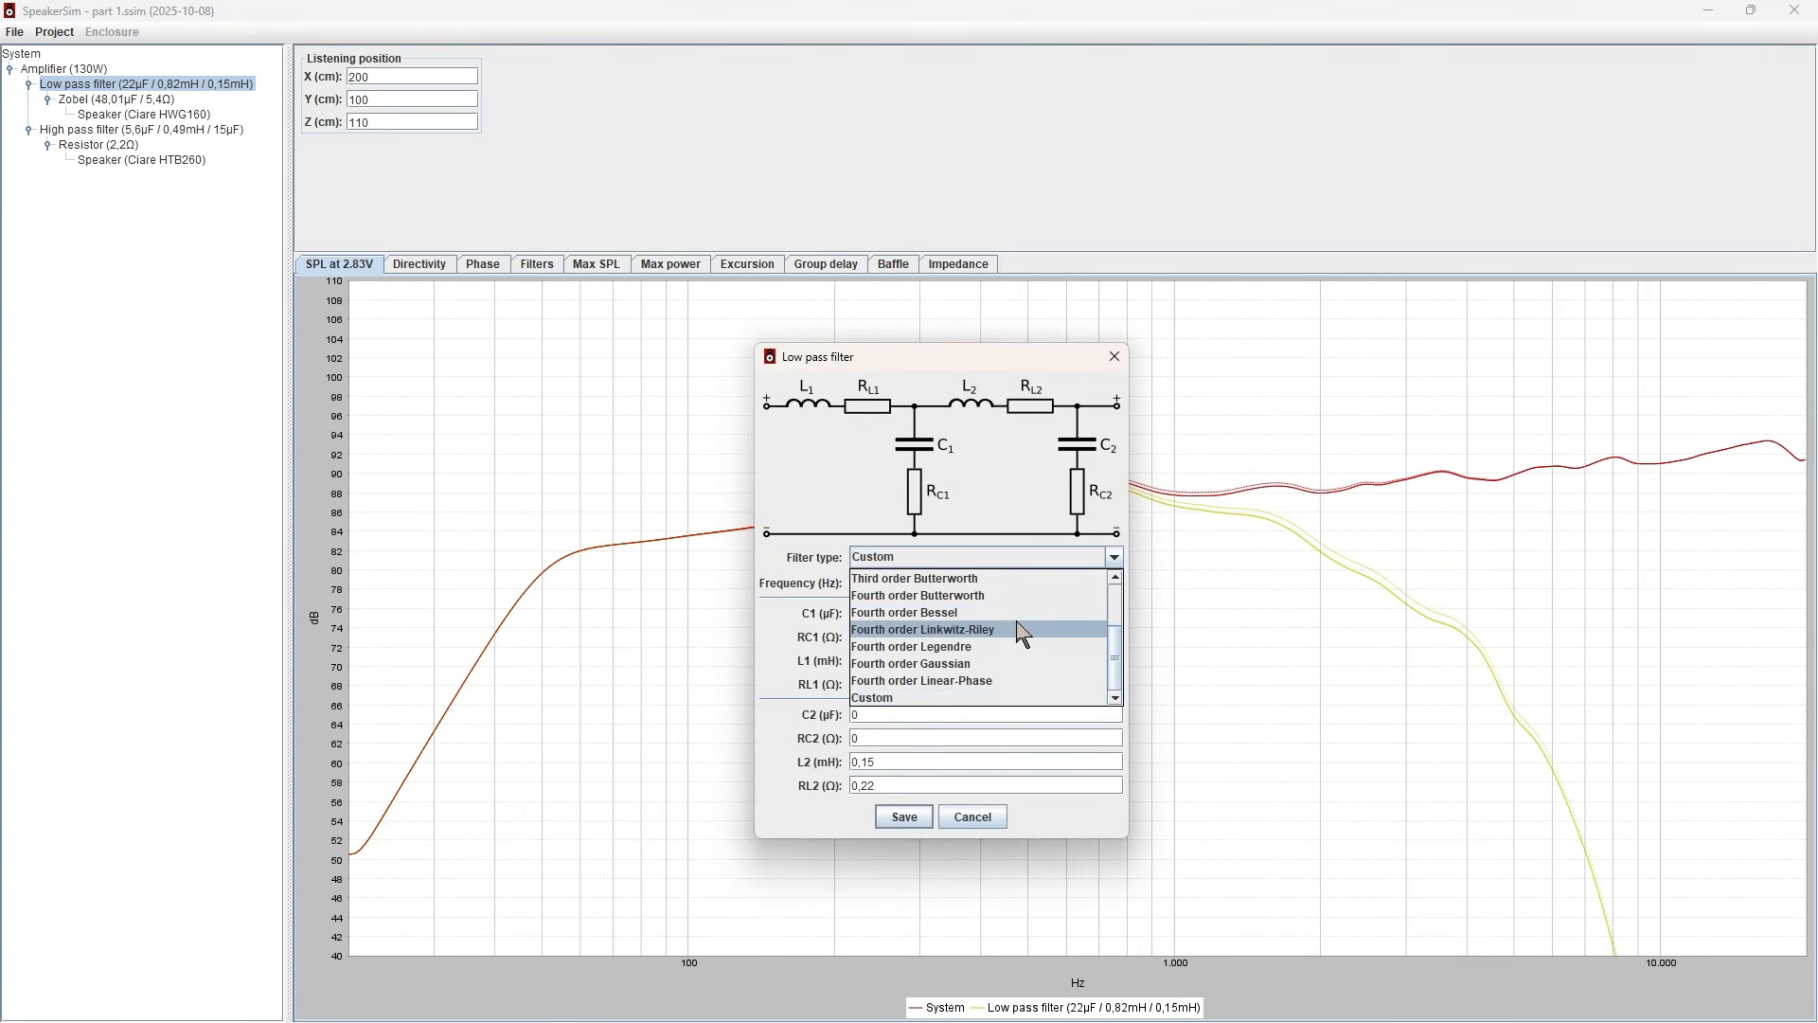
scroll(1014, 617, up, 1)
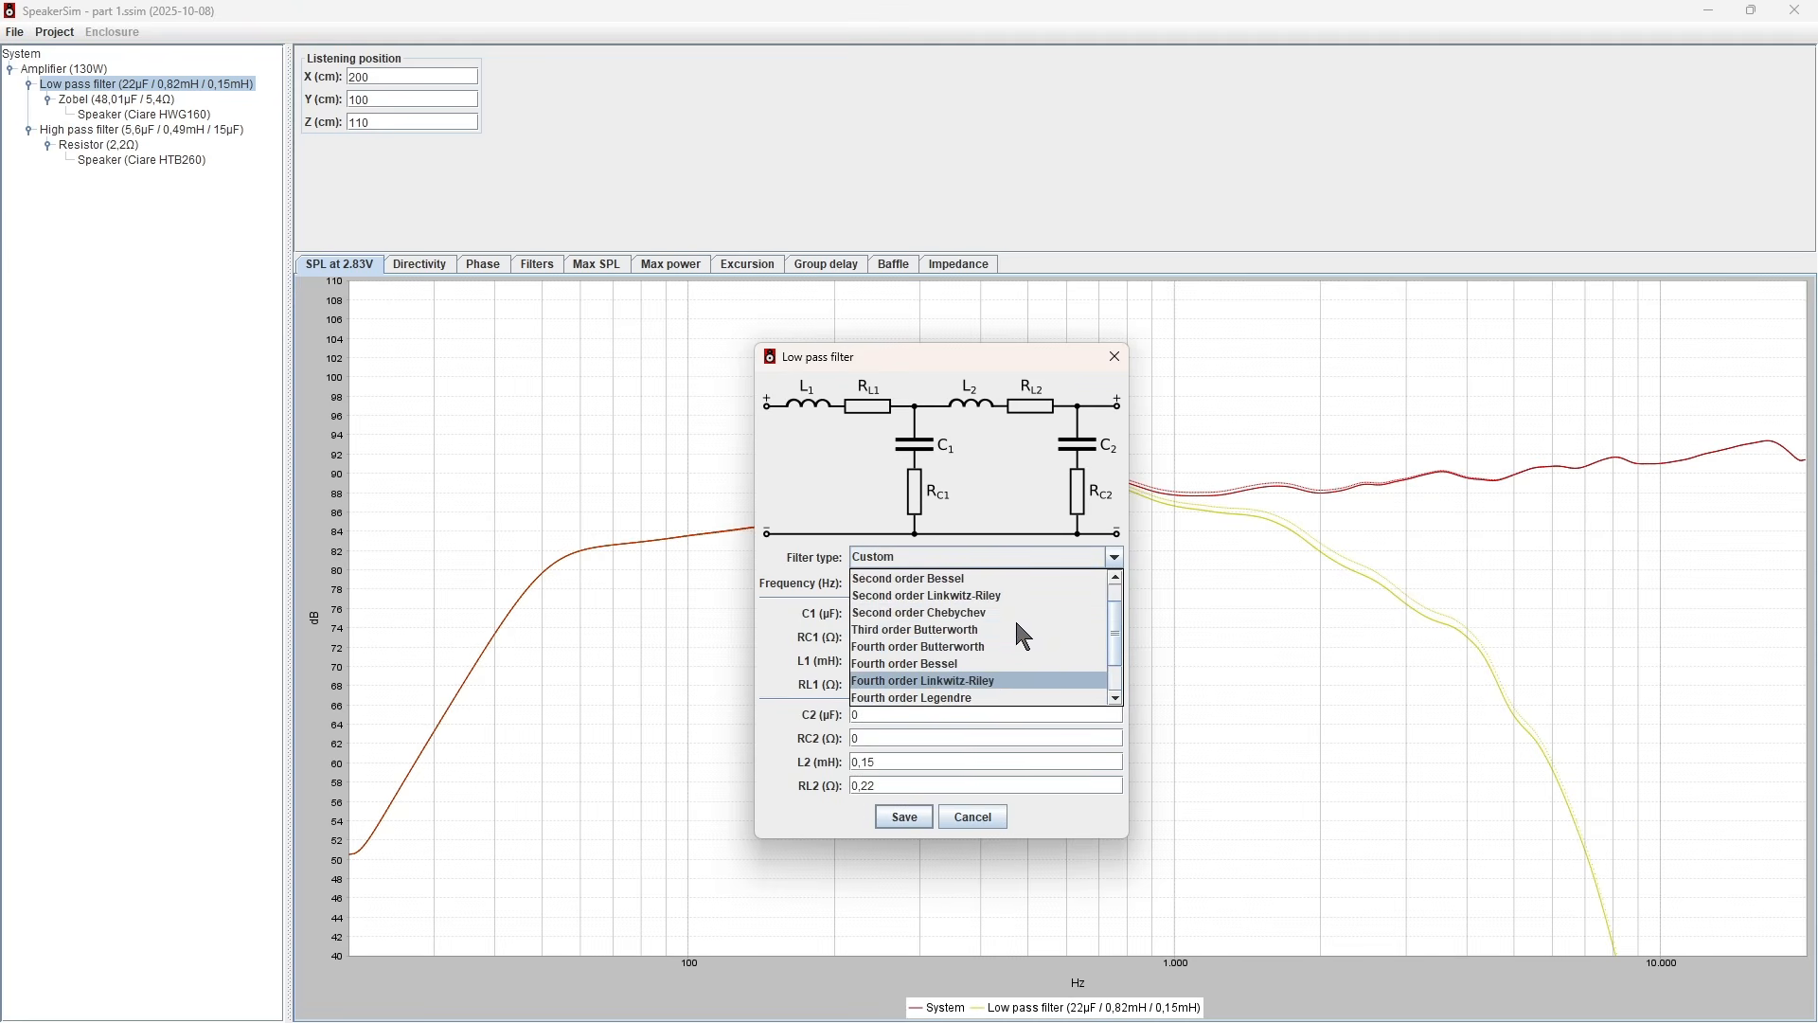
click(966, 629)
double_click(909, 581)
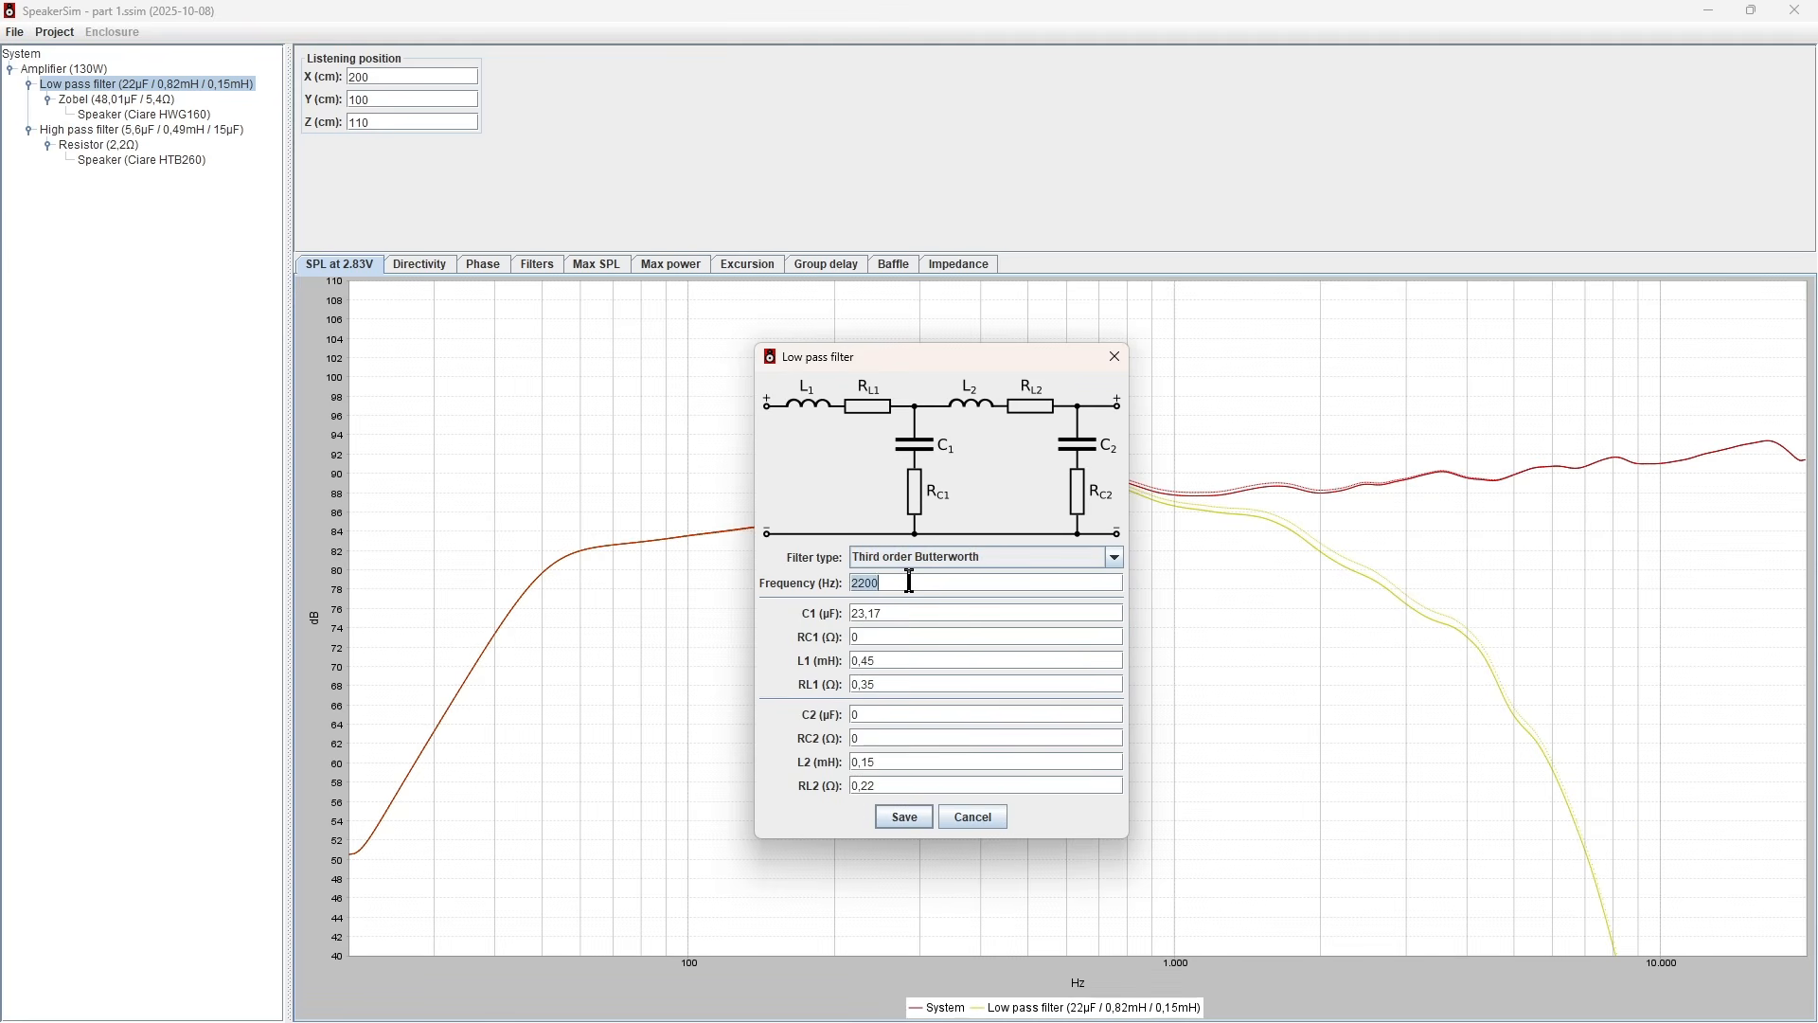
text(1800)
click(901, 635)
click(904, 819)
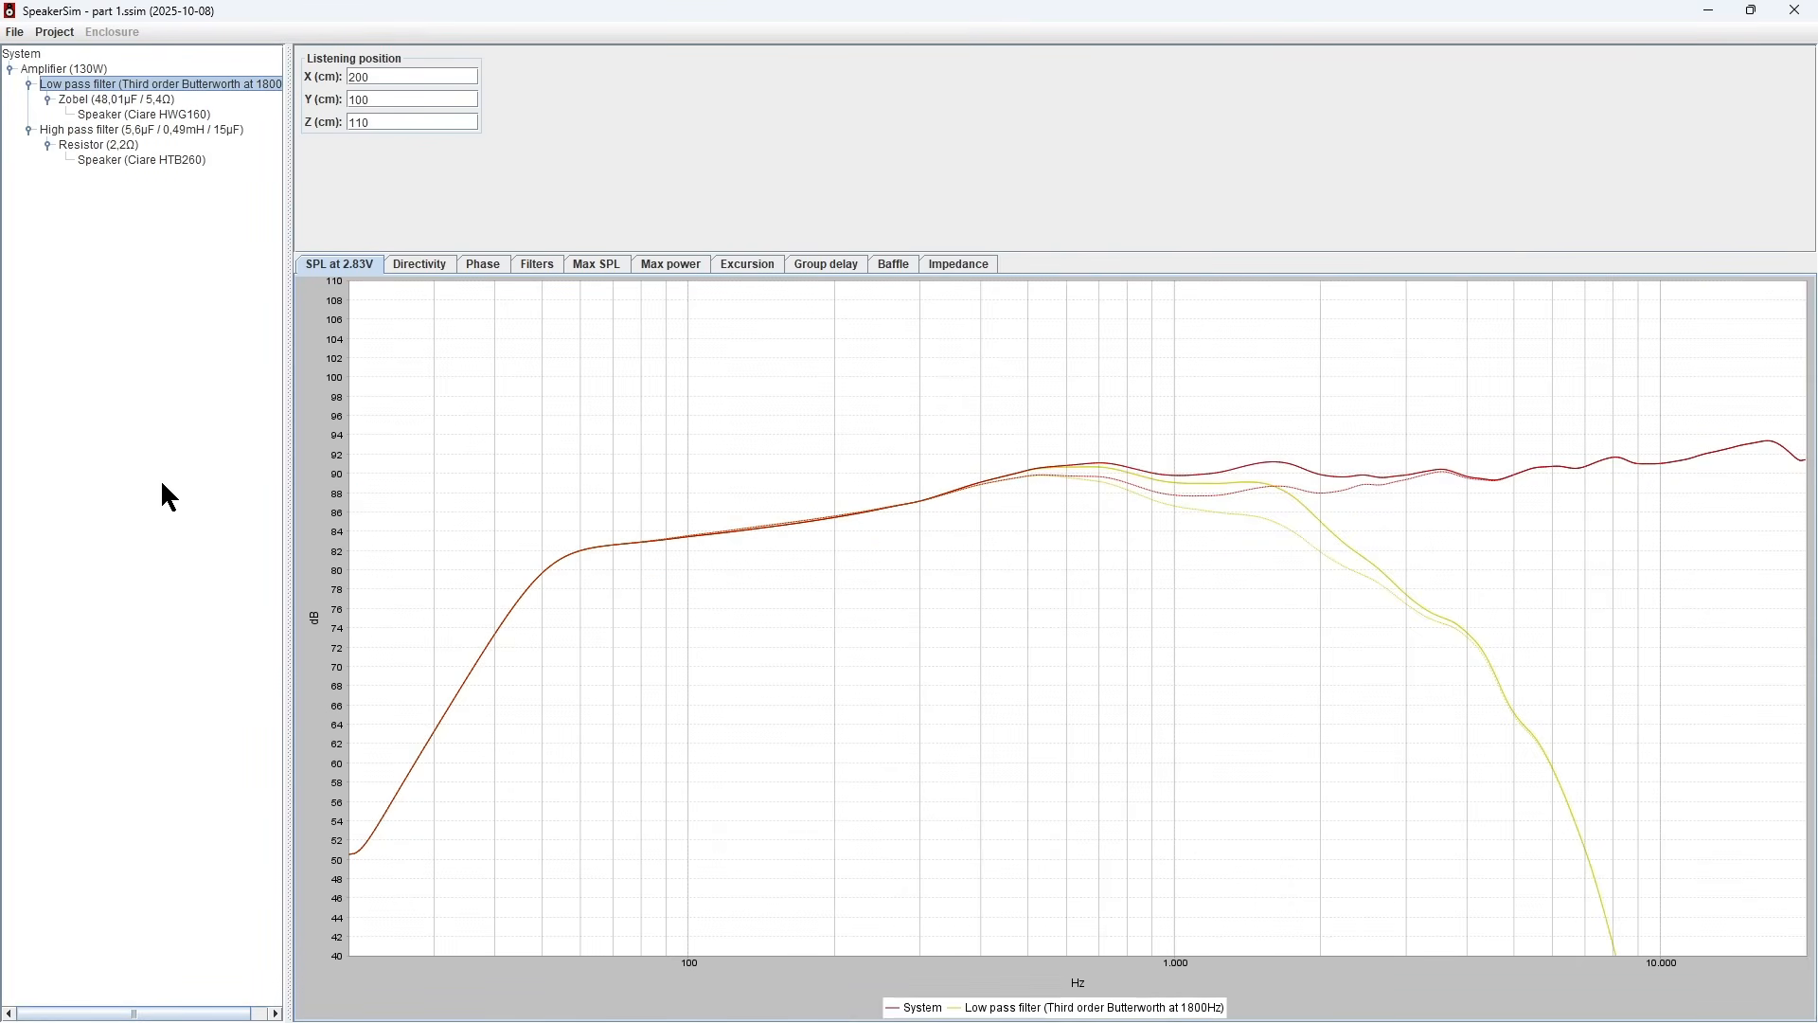
click(65, 69)
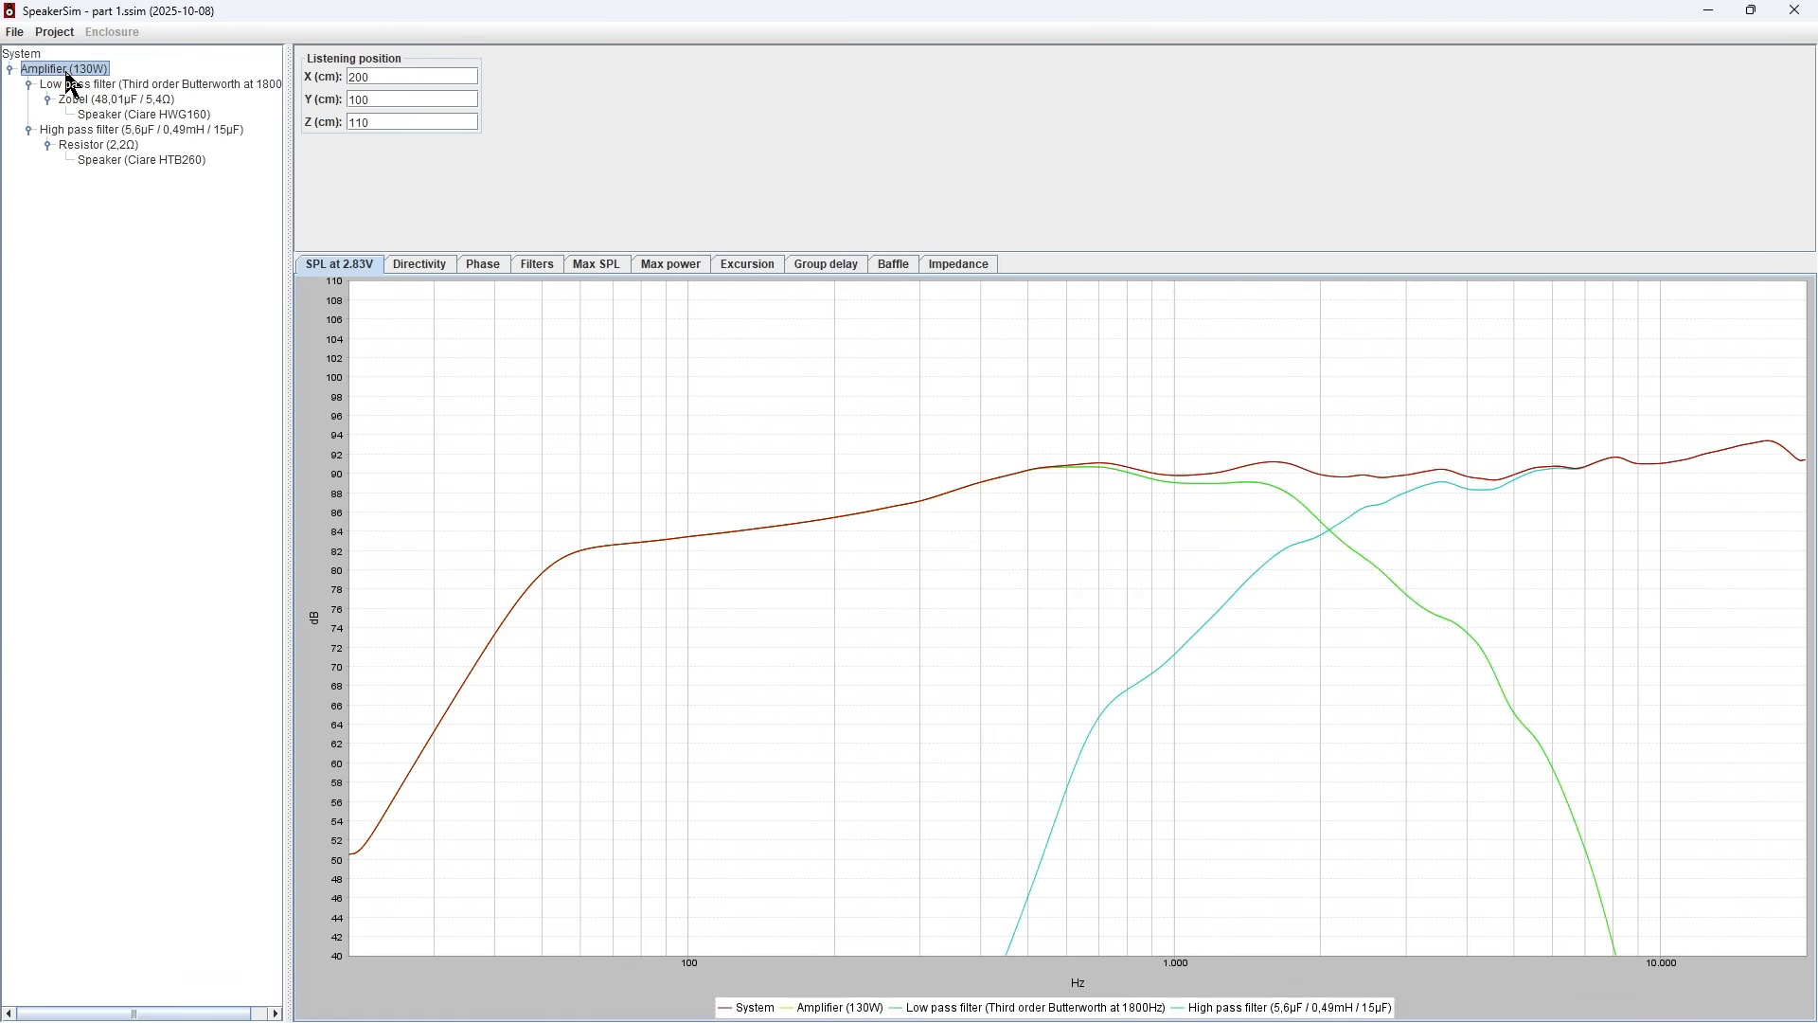
- Set the Third order Butterworth low pass filter's frequency to 1600 Hz and save it
double_click(178, 85)
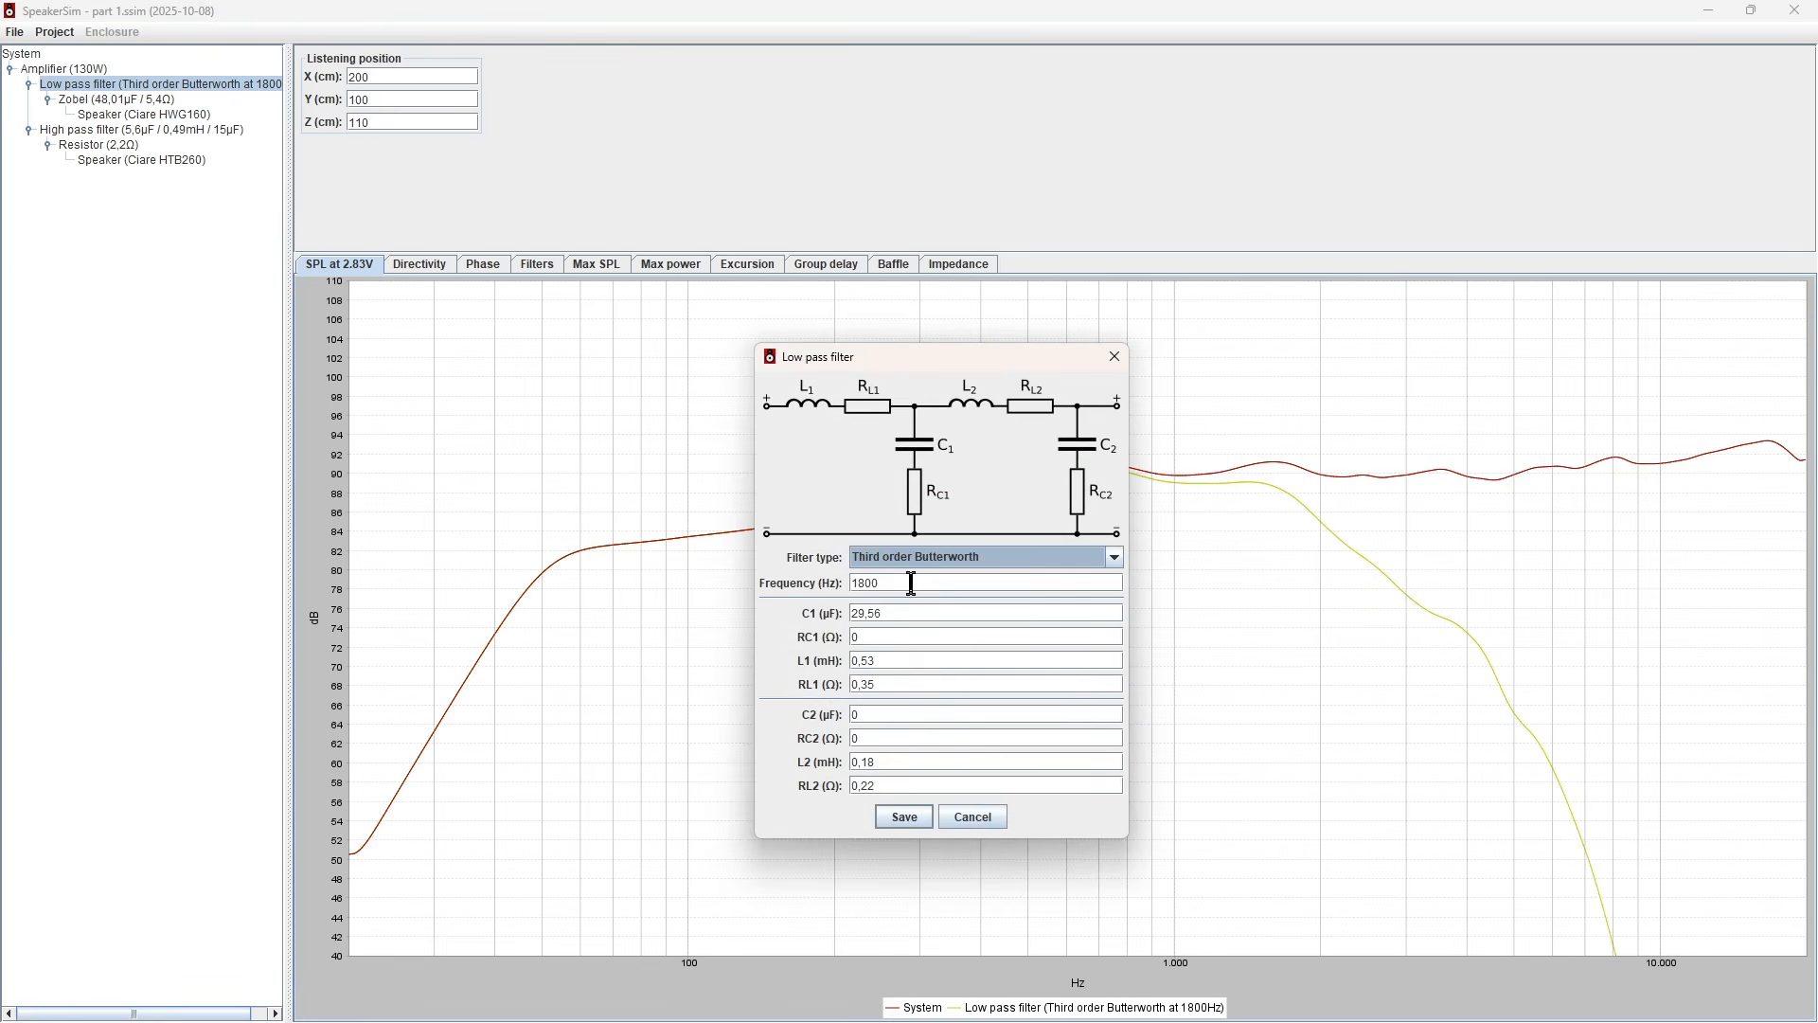
double_click(911, 583)
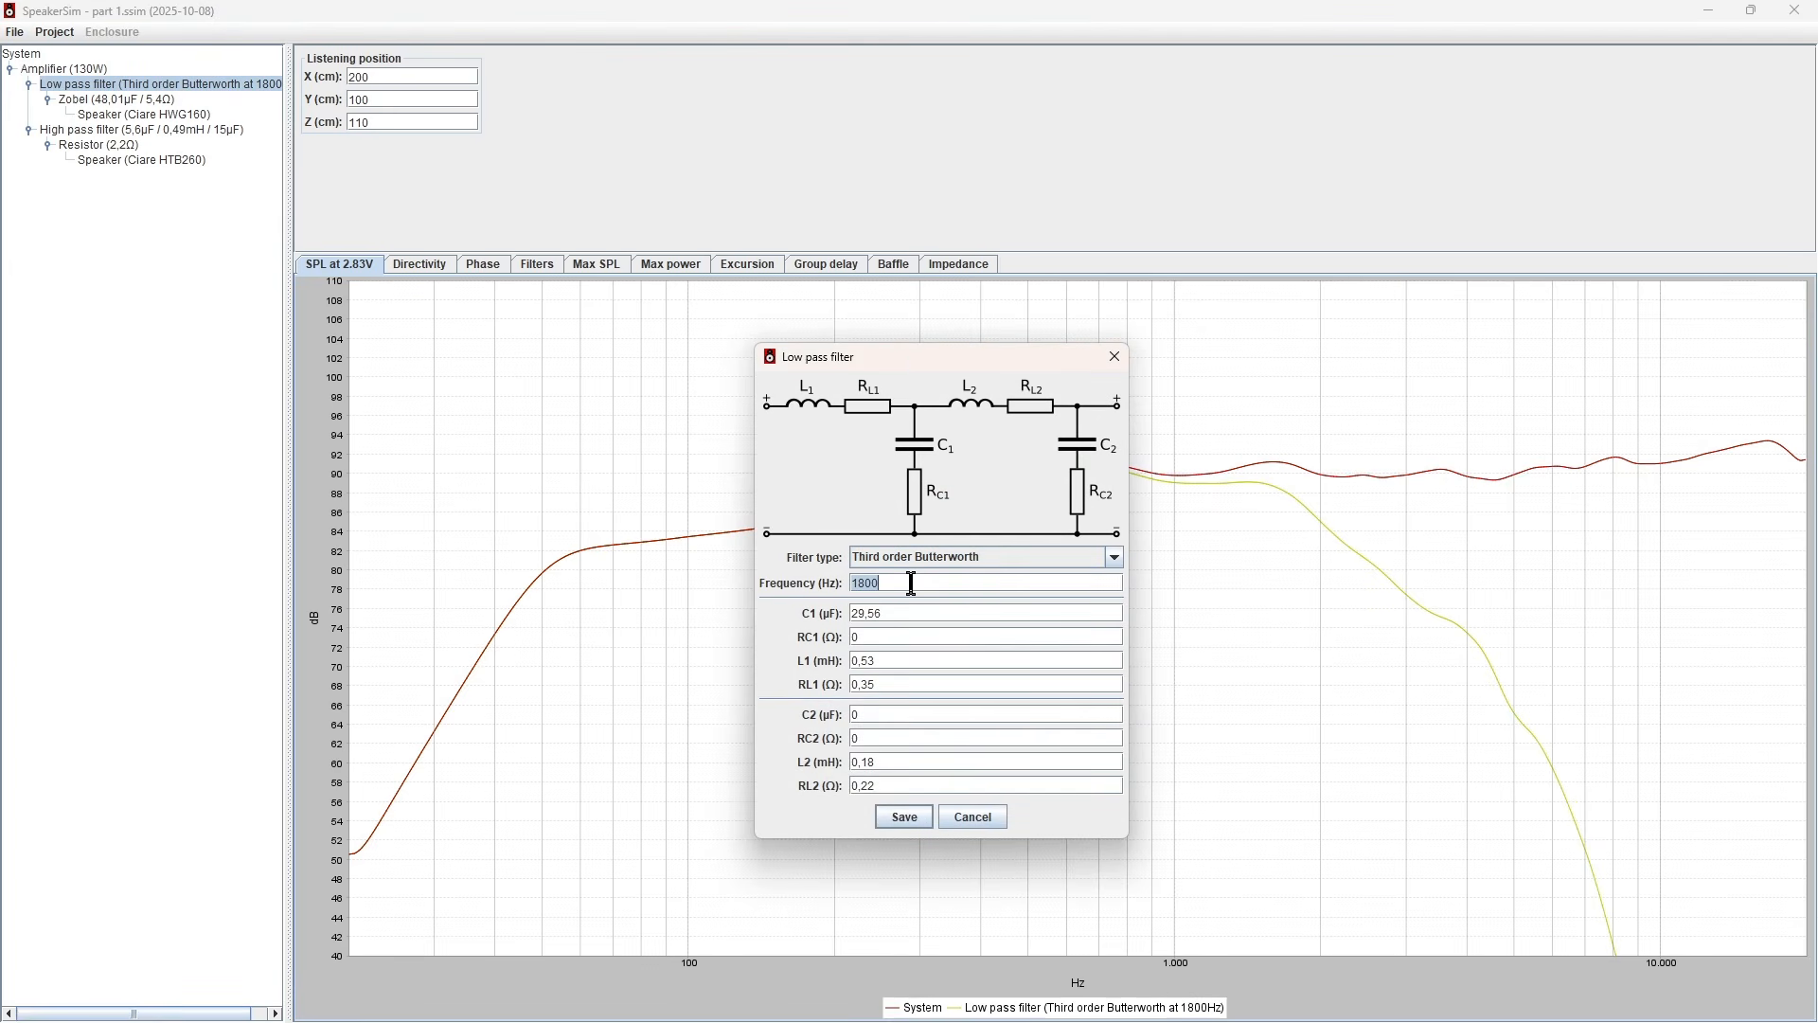
drag(909, 356, 575, 376)
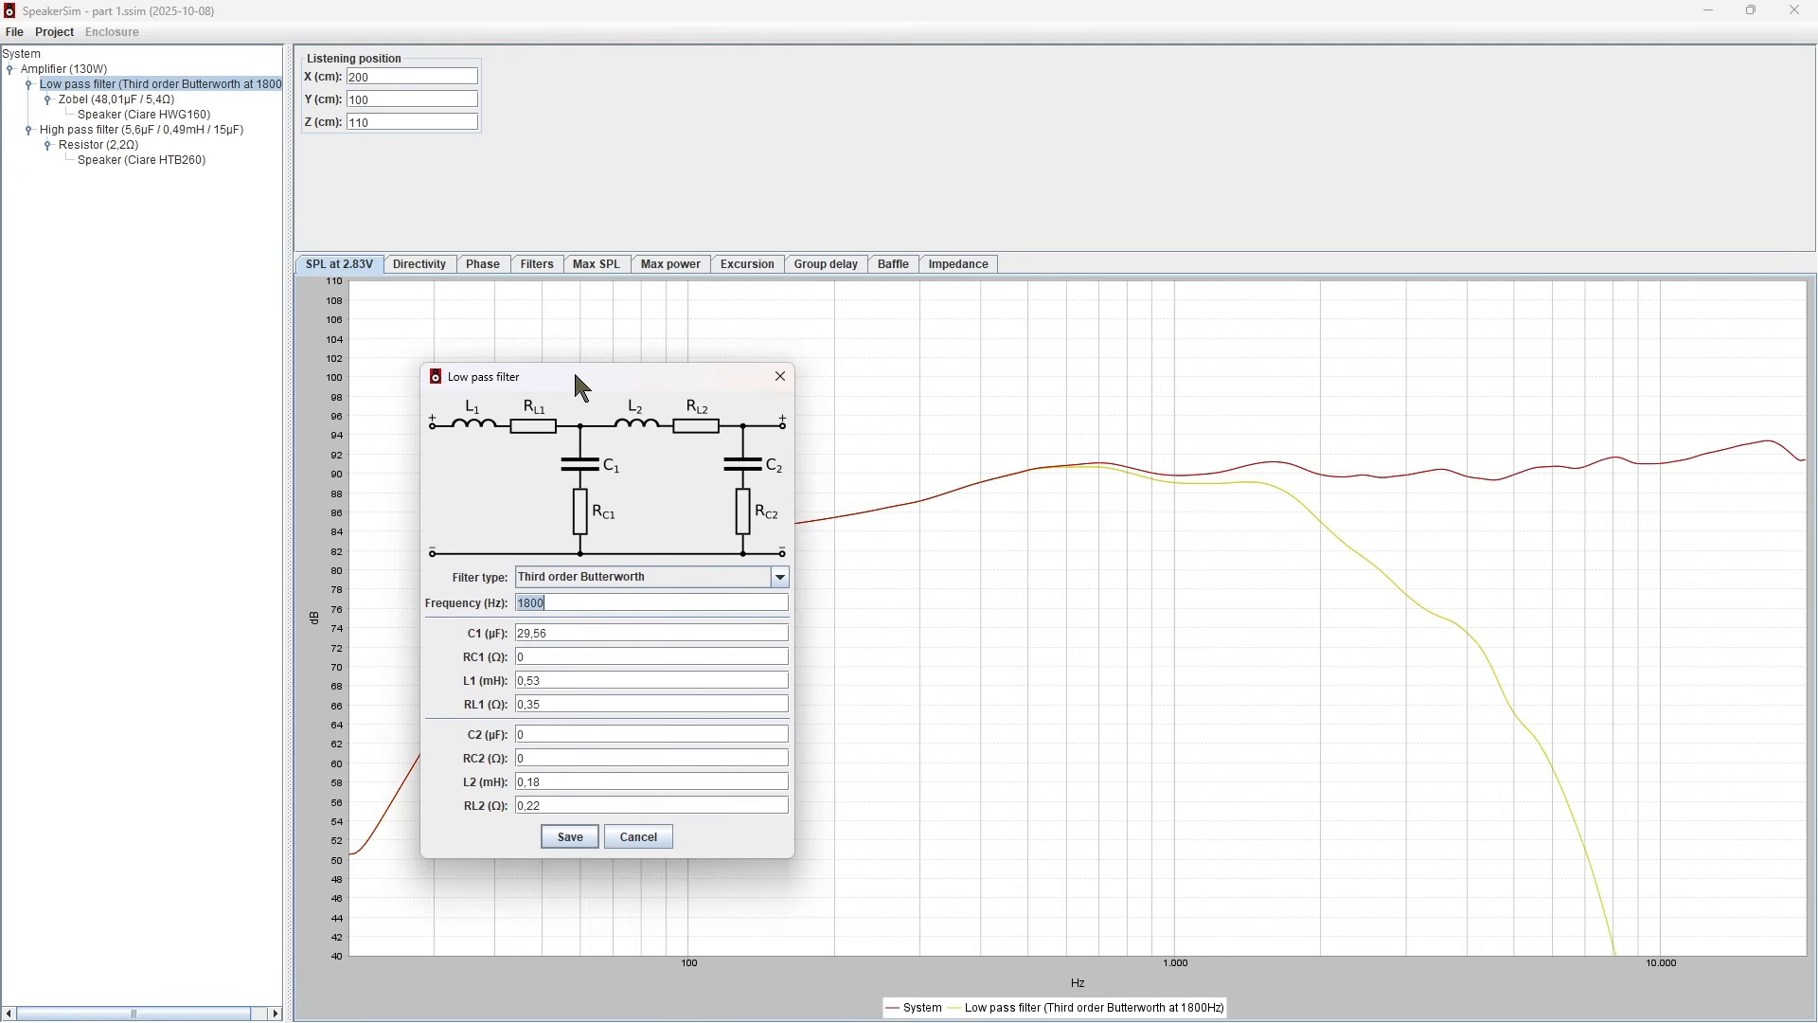
text(1600)
click(571, 838)
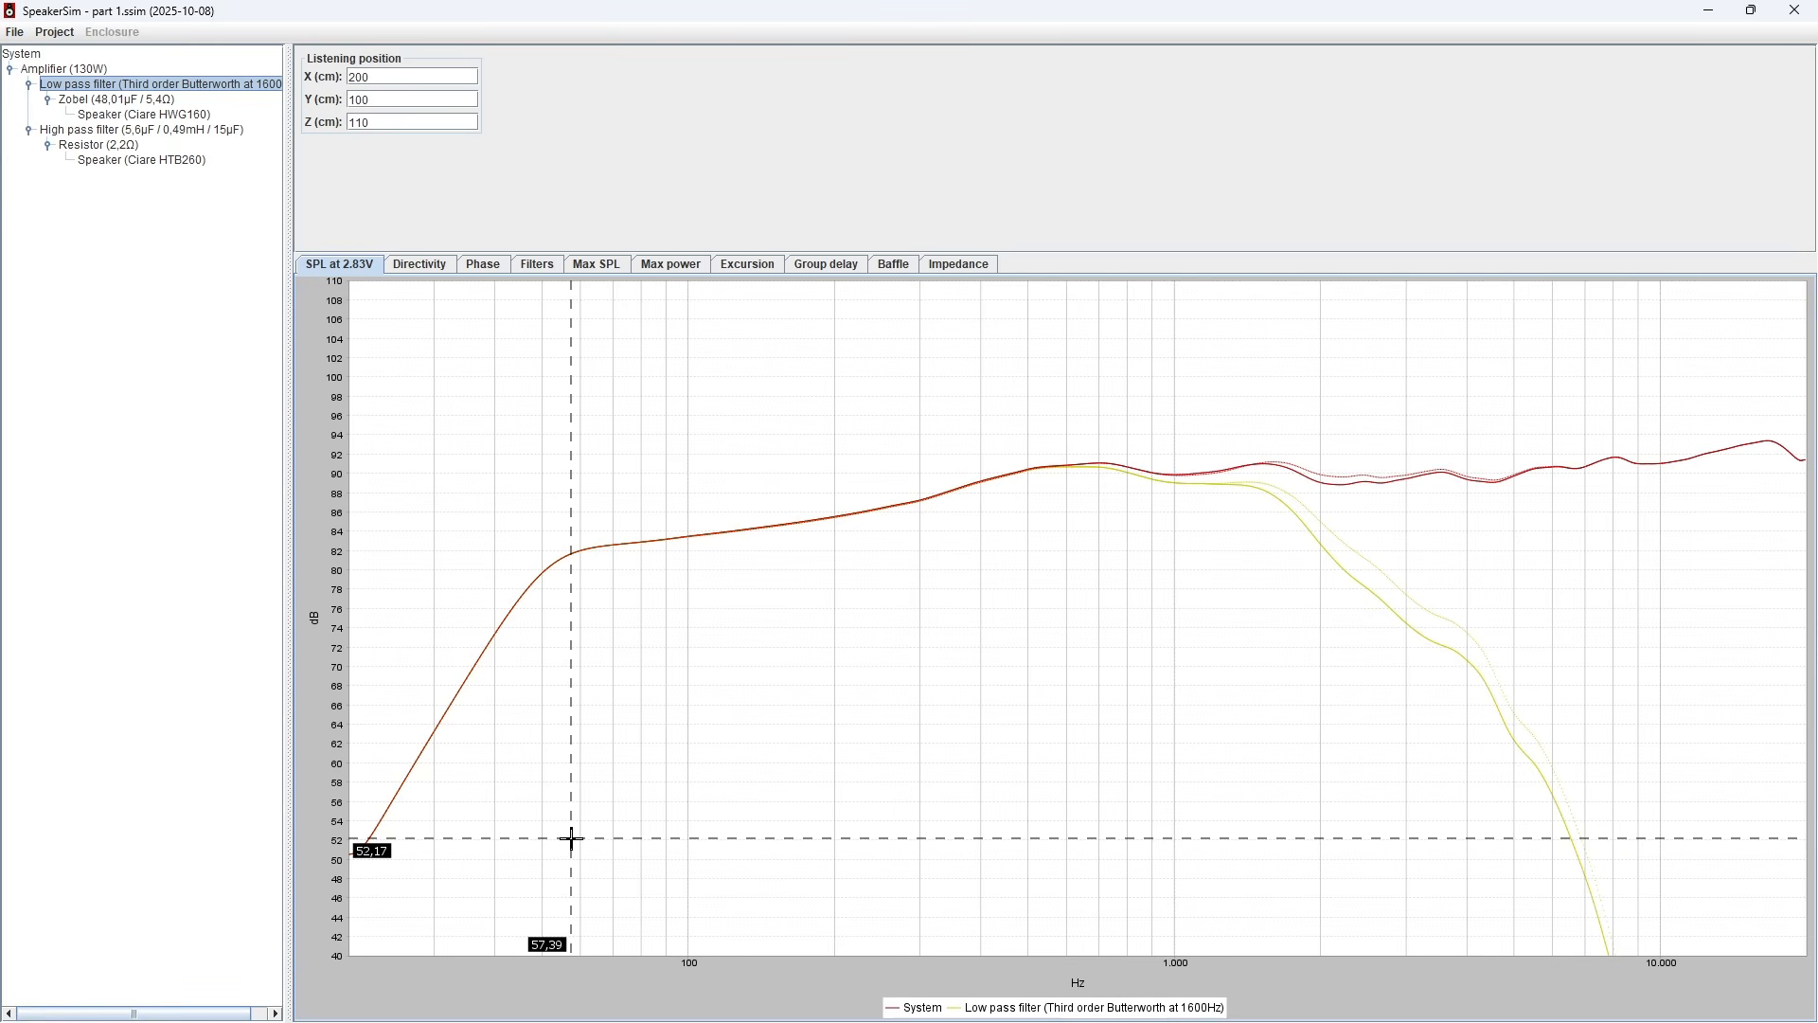
- Set the low pass filter's C1 to 33 µF and L1 to 0,69 mH, and save the filter
double_click(163, 85)
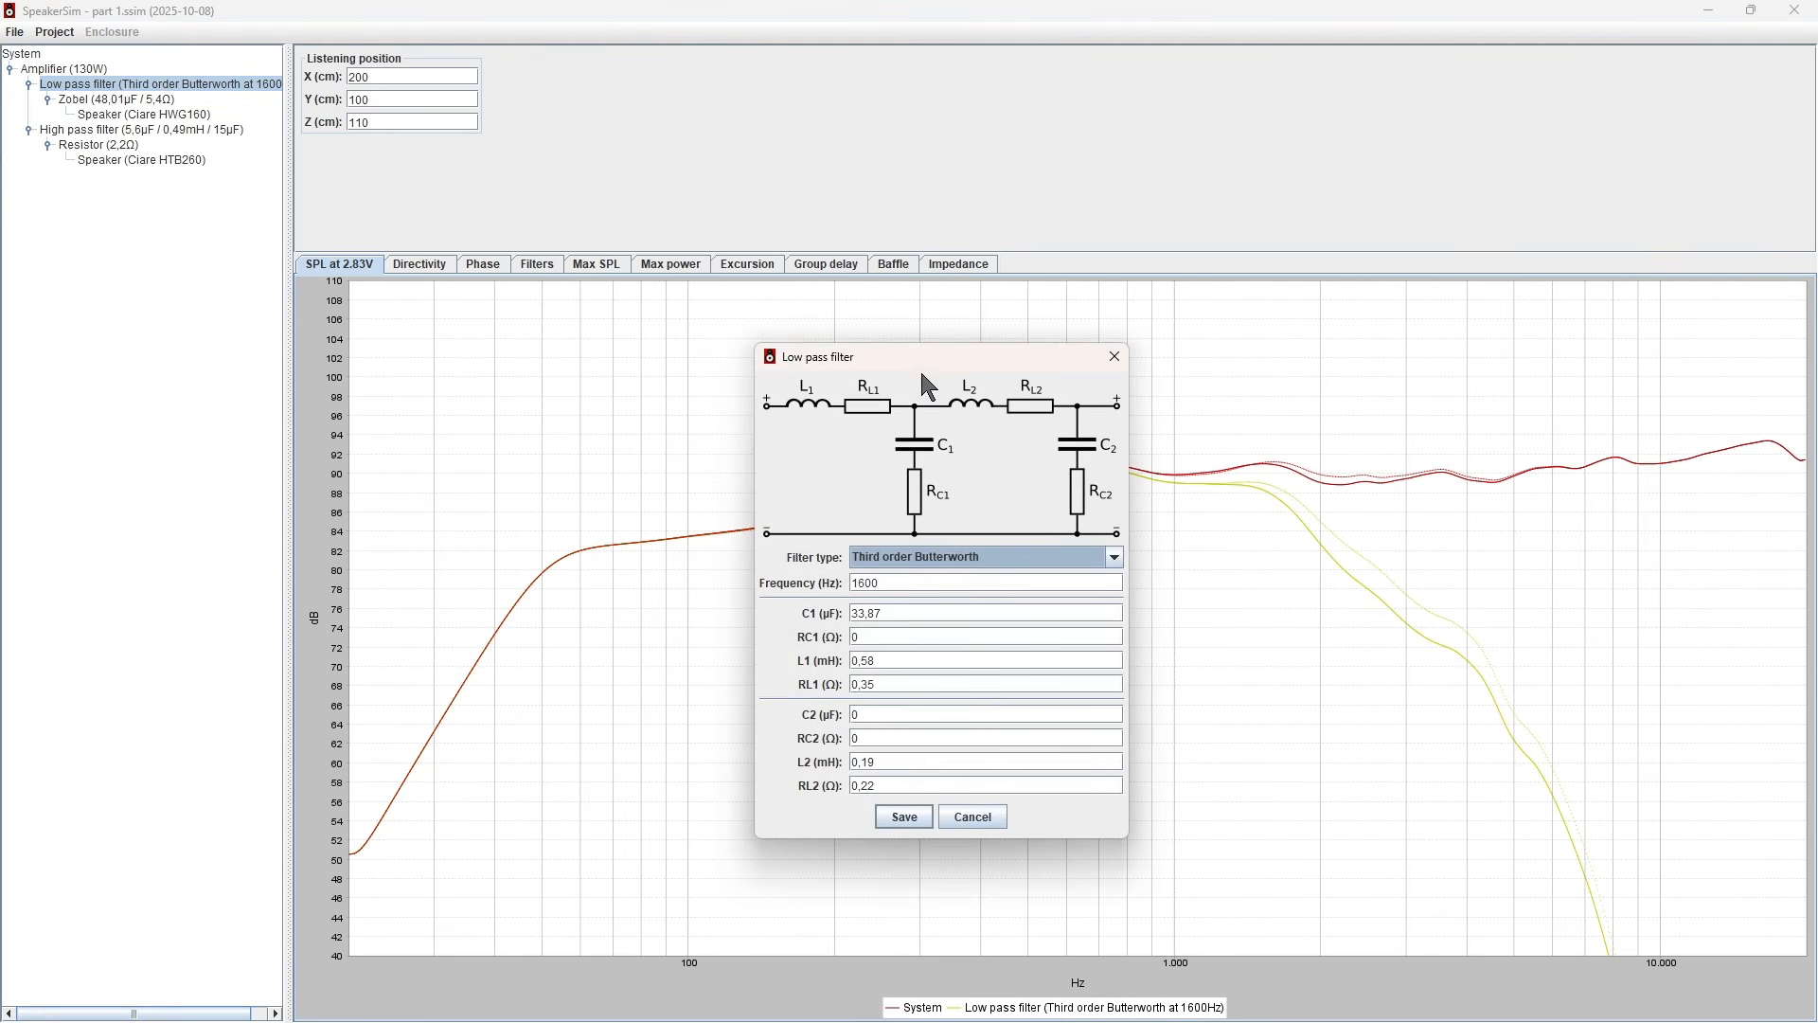
drag(919, 355, 564, 366)
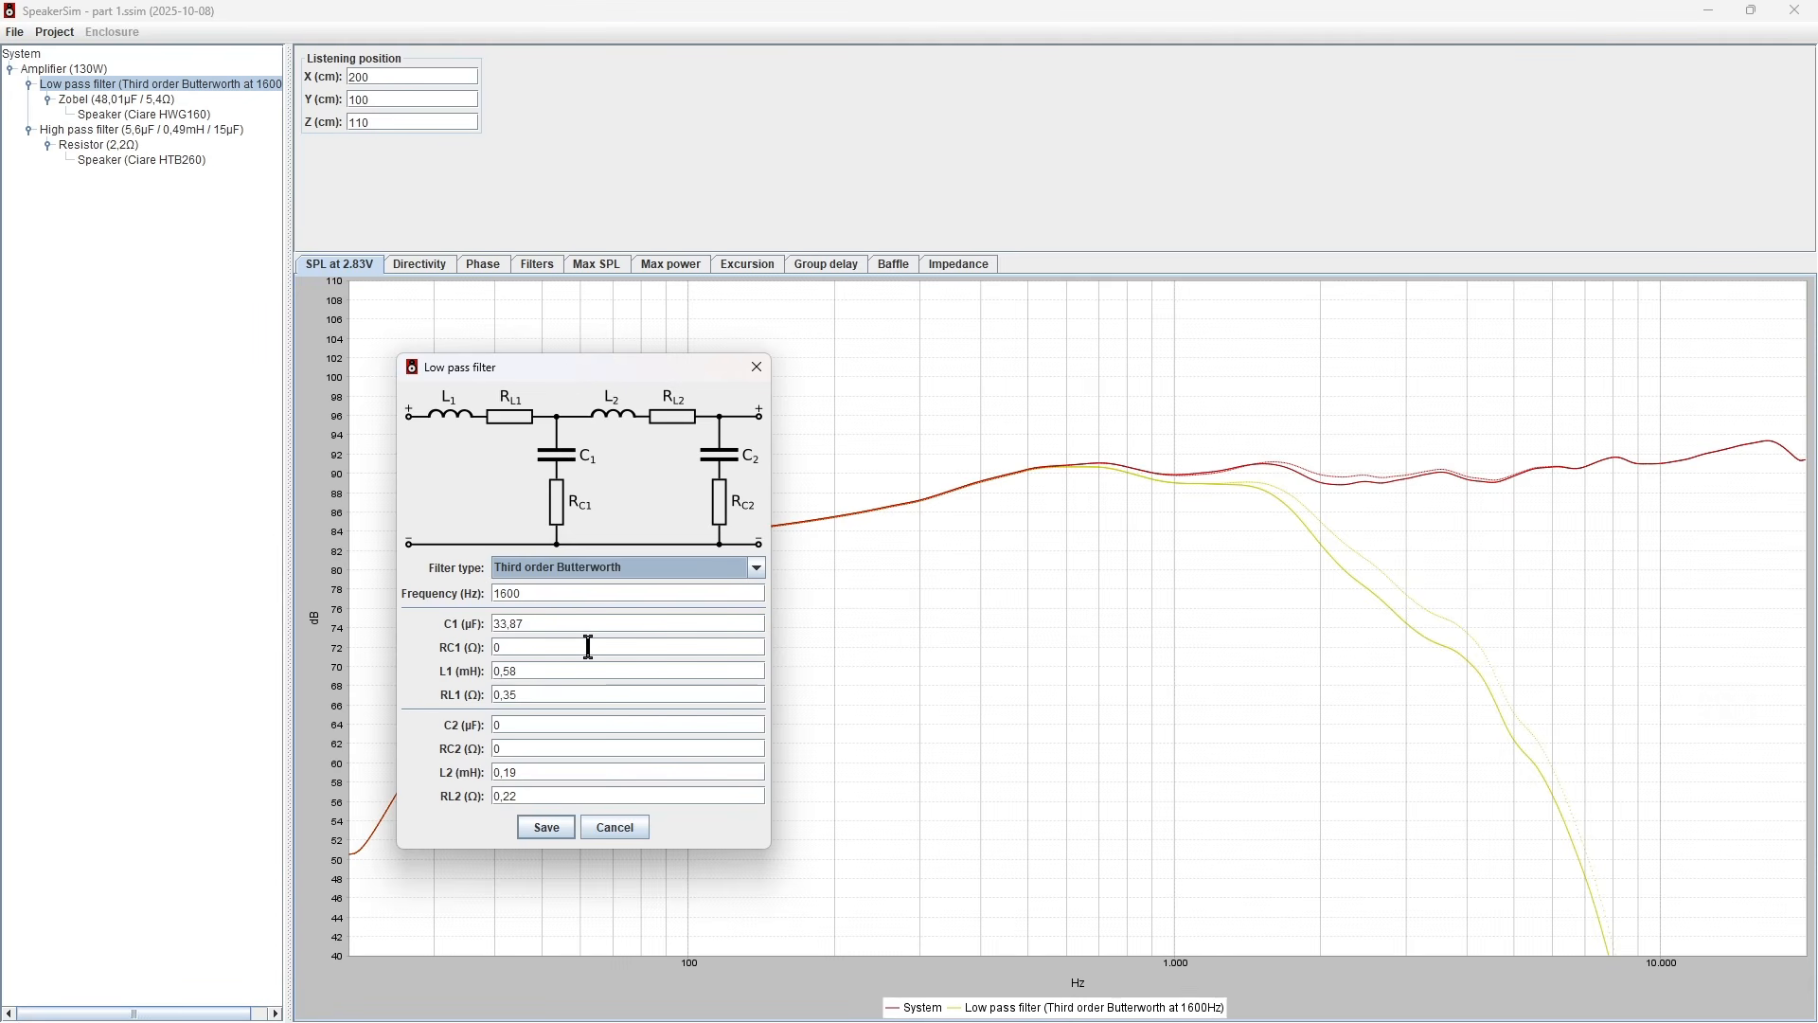
click(561, 671)
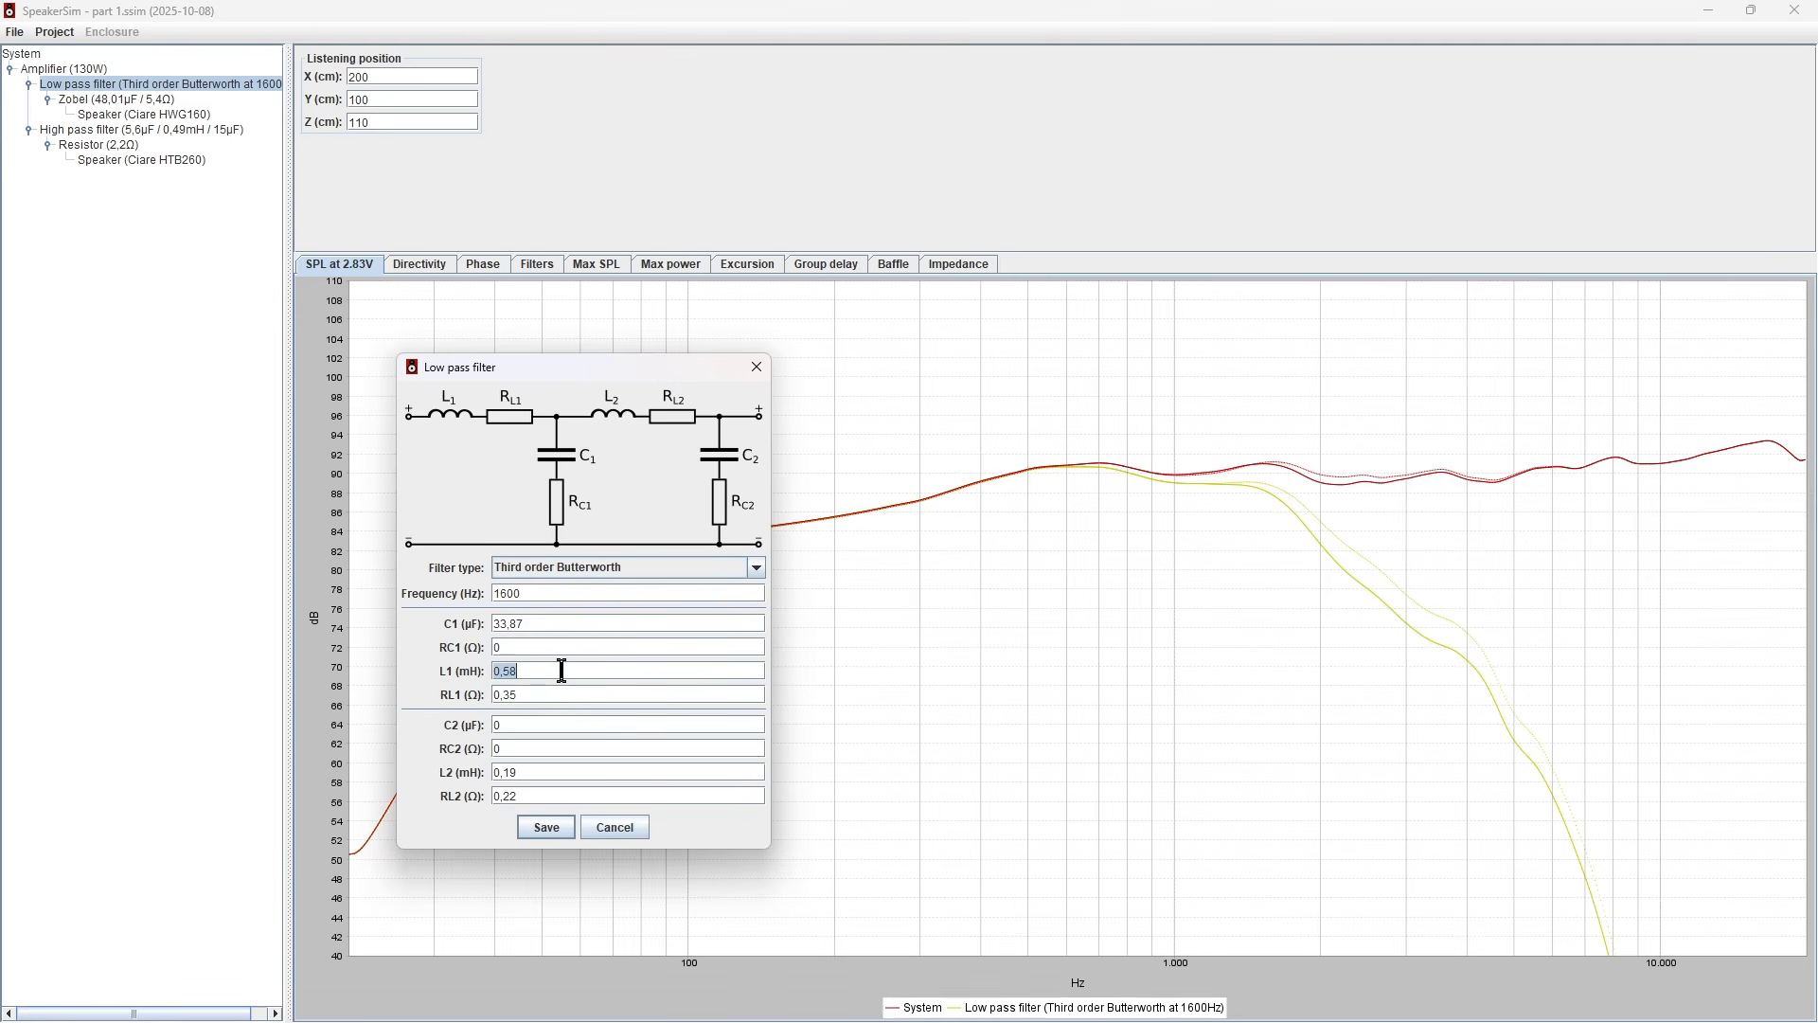
click(571, 622)
text(33)
click(569, 671)
click(570, 671)
key(BackSpace)
key(BackSpace)
text(69)
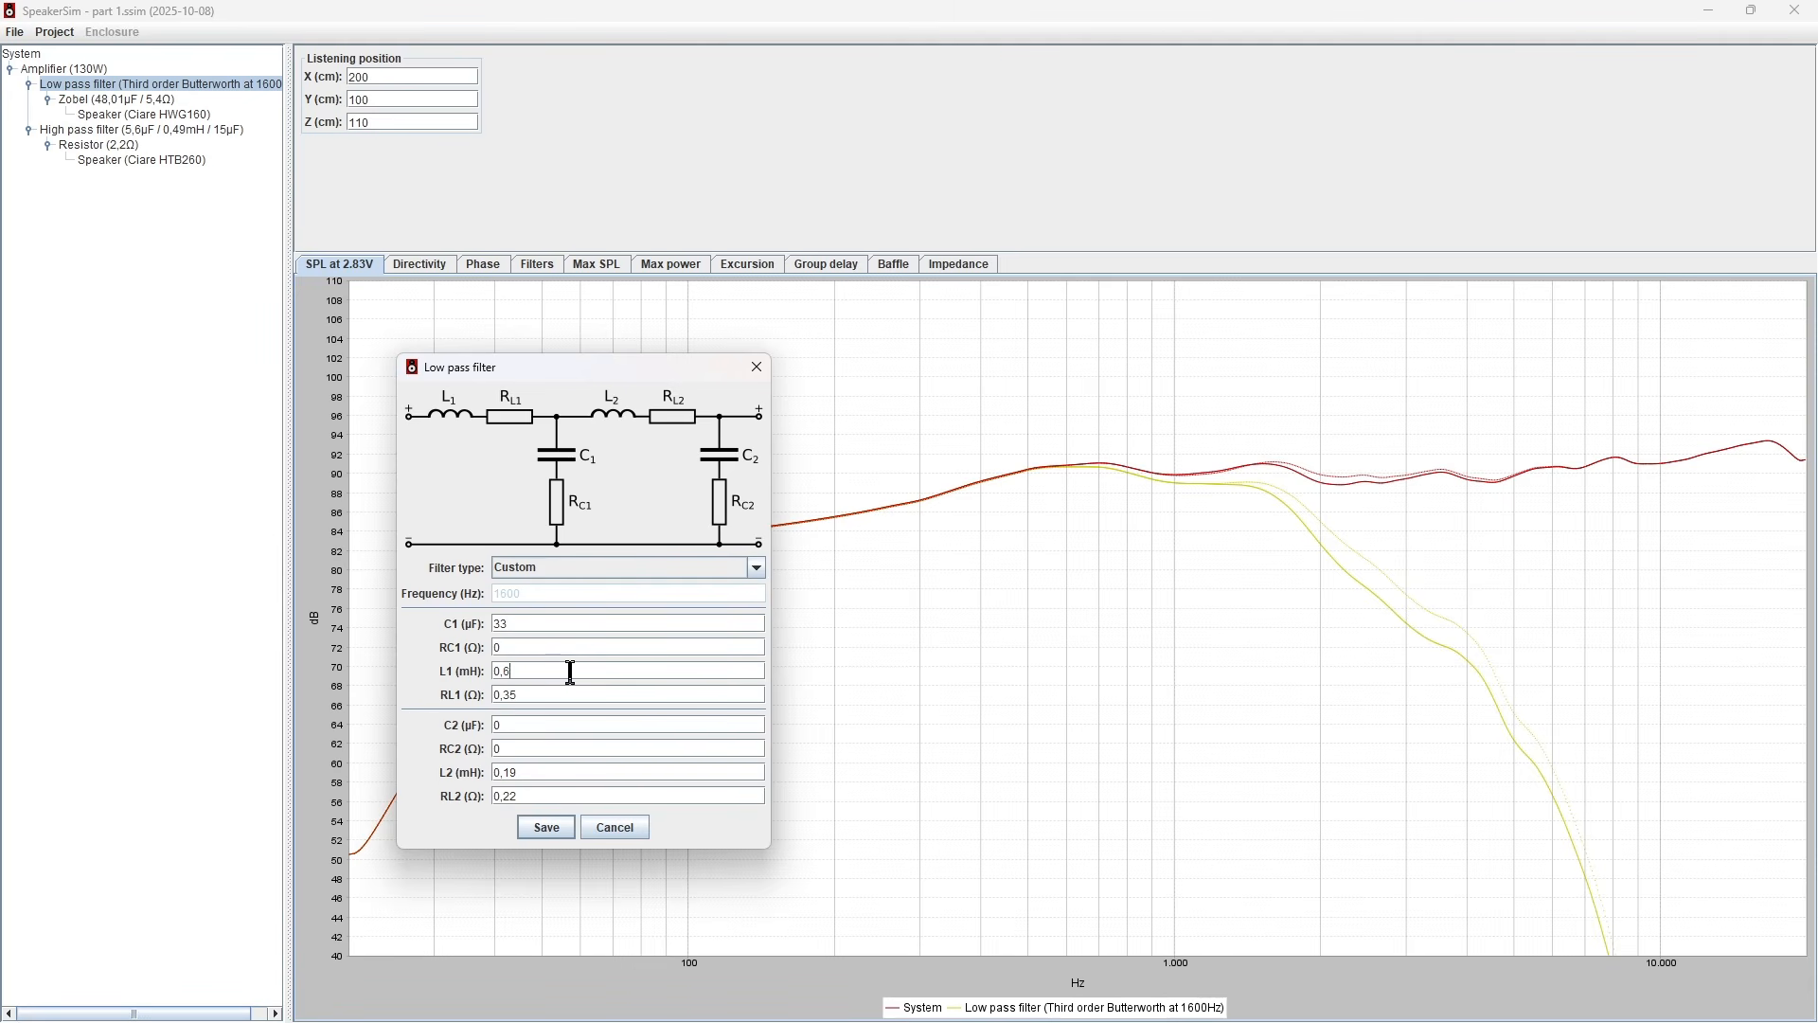
click(546, 827)
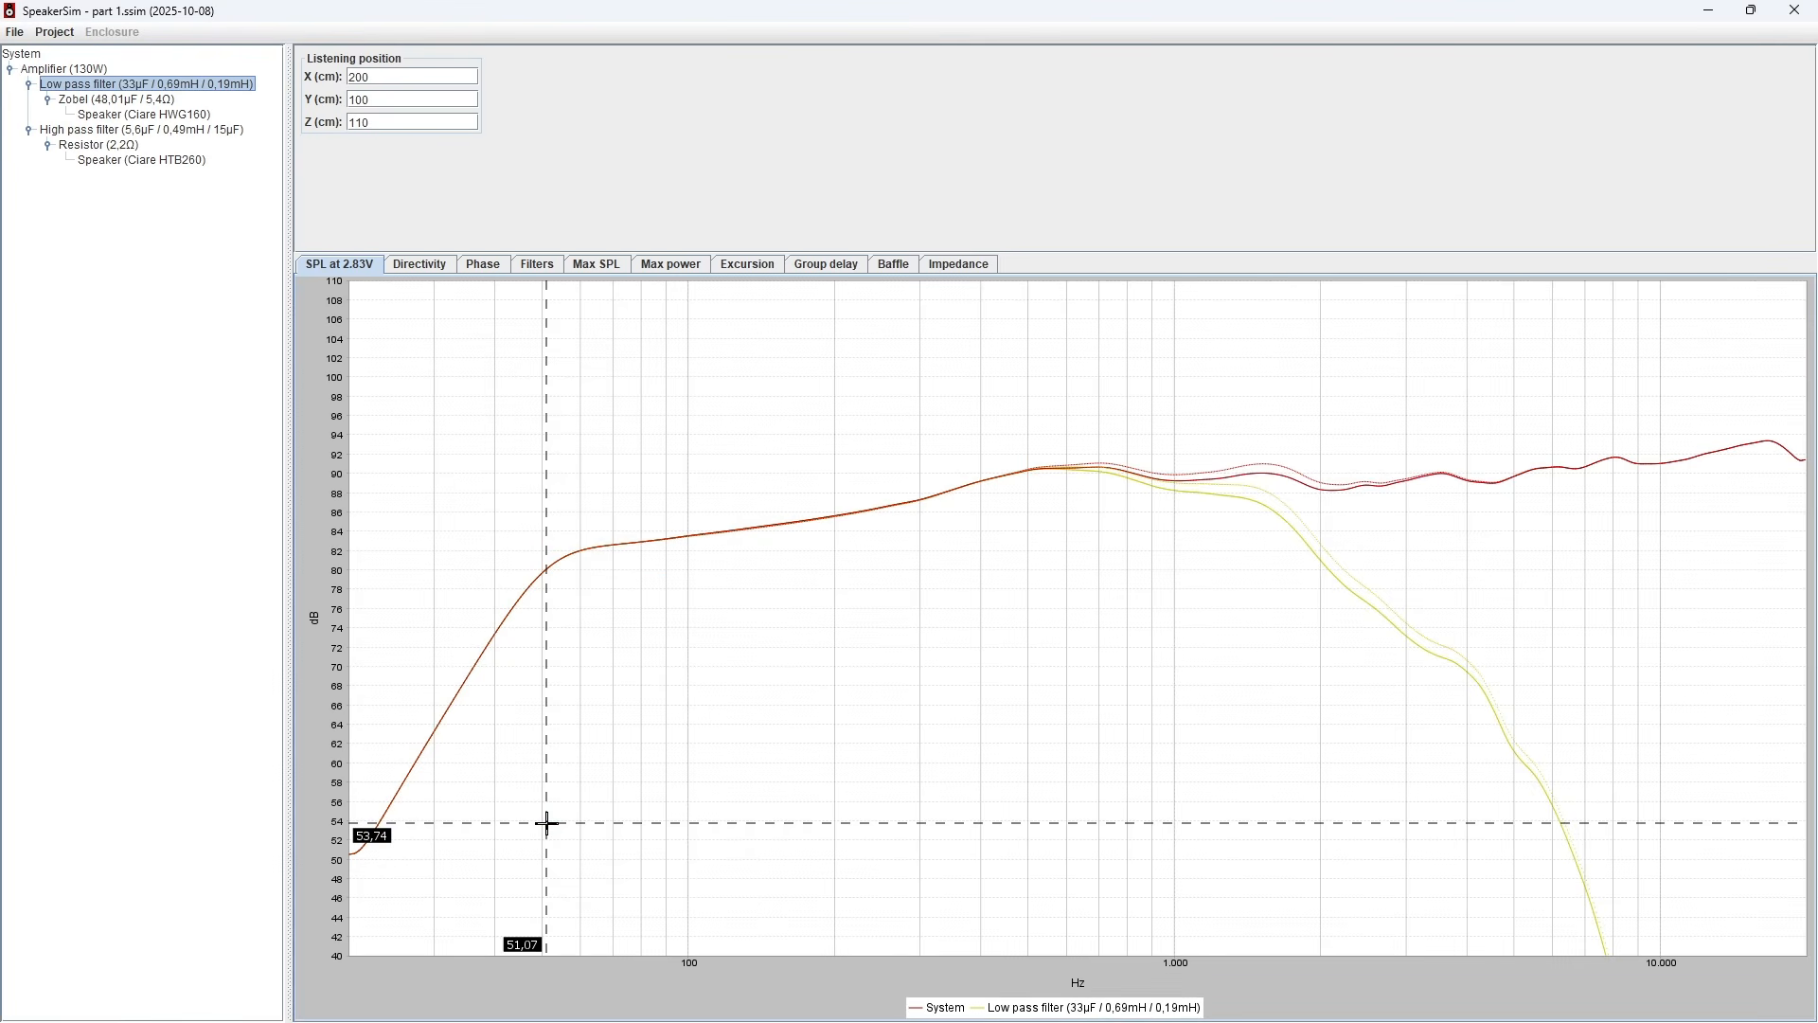
- Set the low pass filter's L1 to 1 mH, save it, and display the amplifier's combined response
double_click(169, 83)
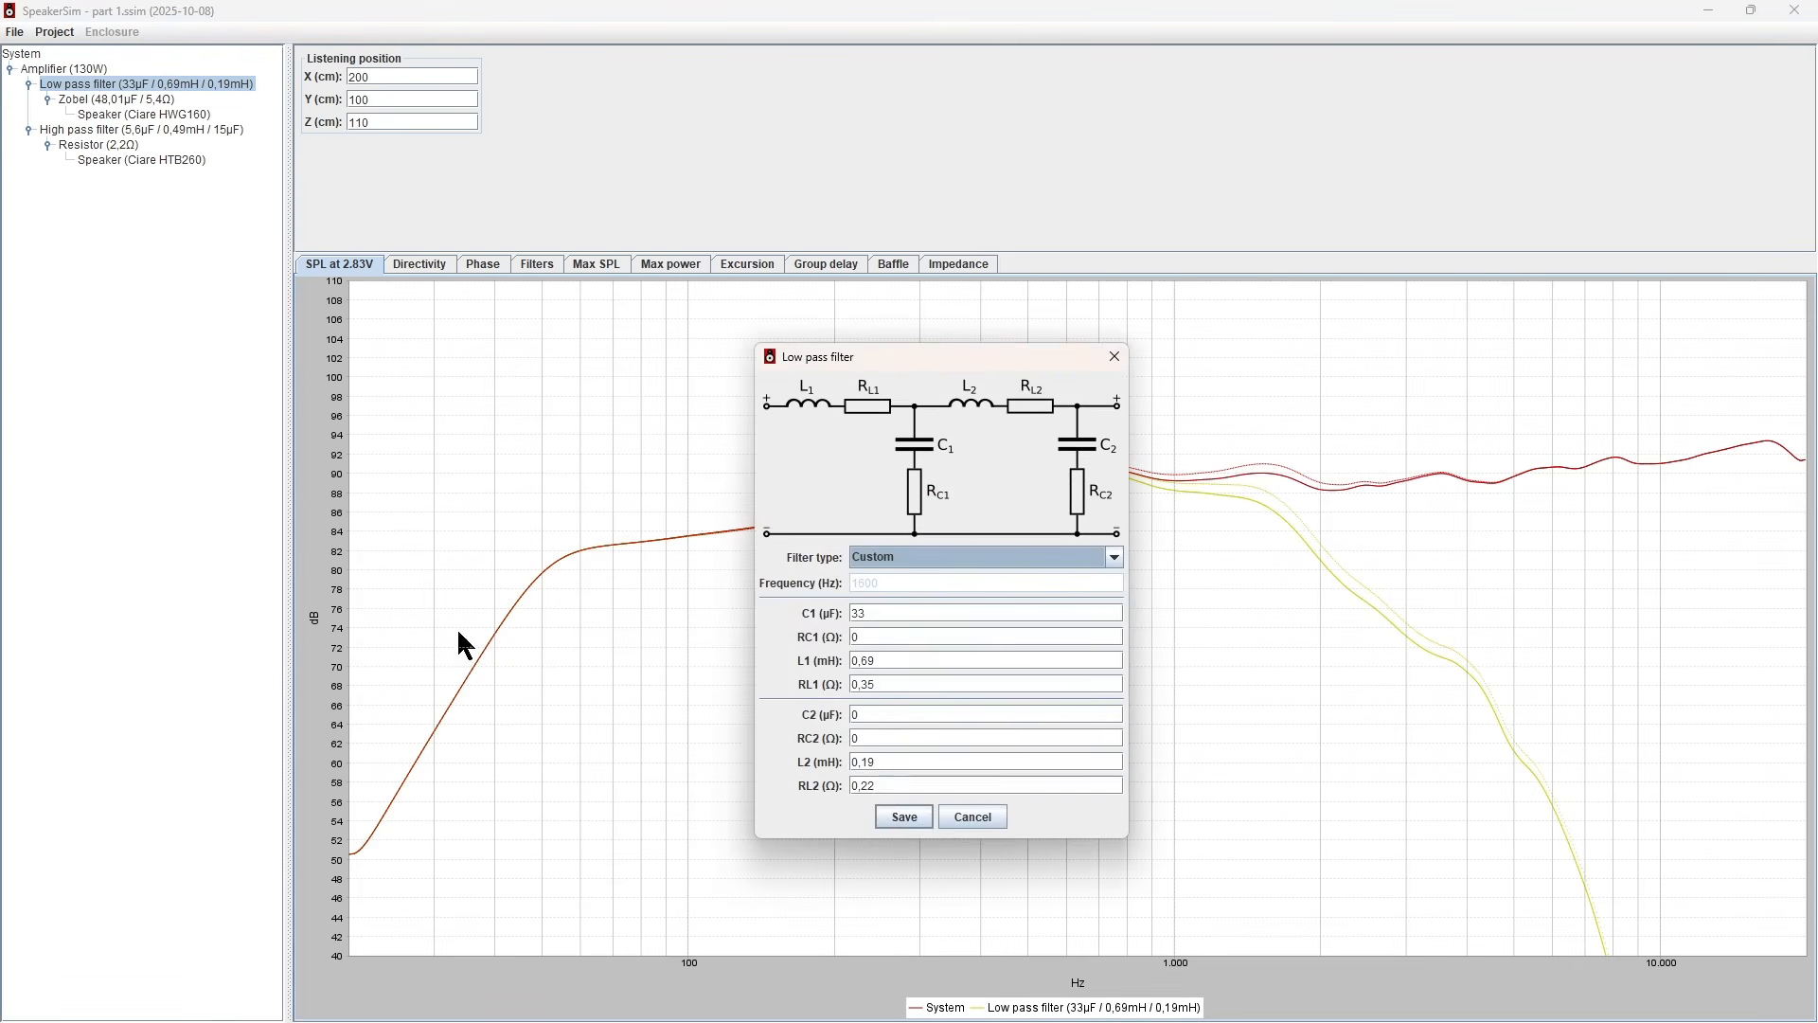
double_click(913, 661)
text(1)
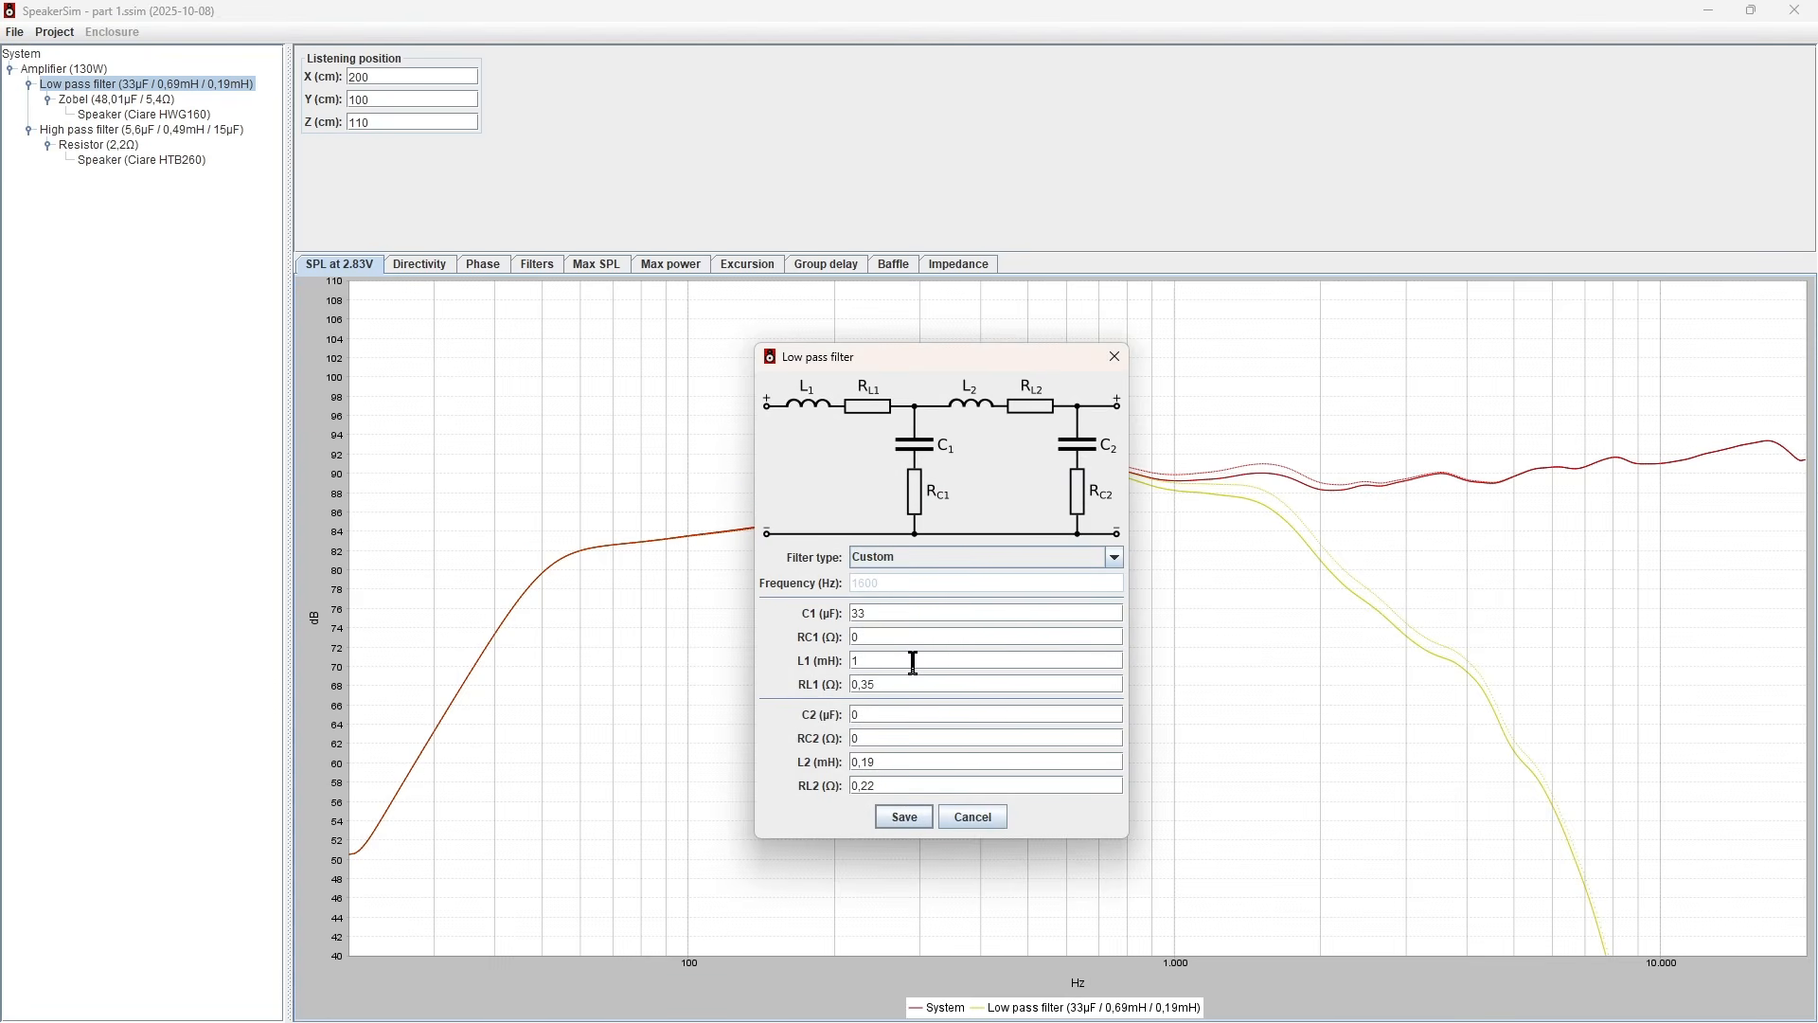
click(908, 816)
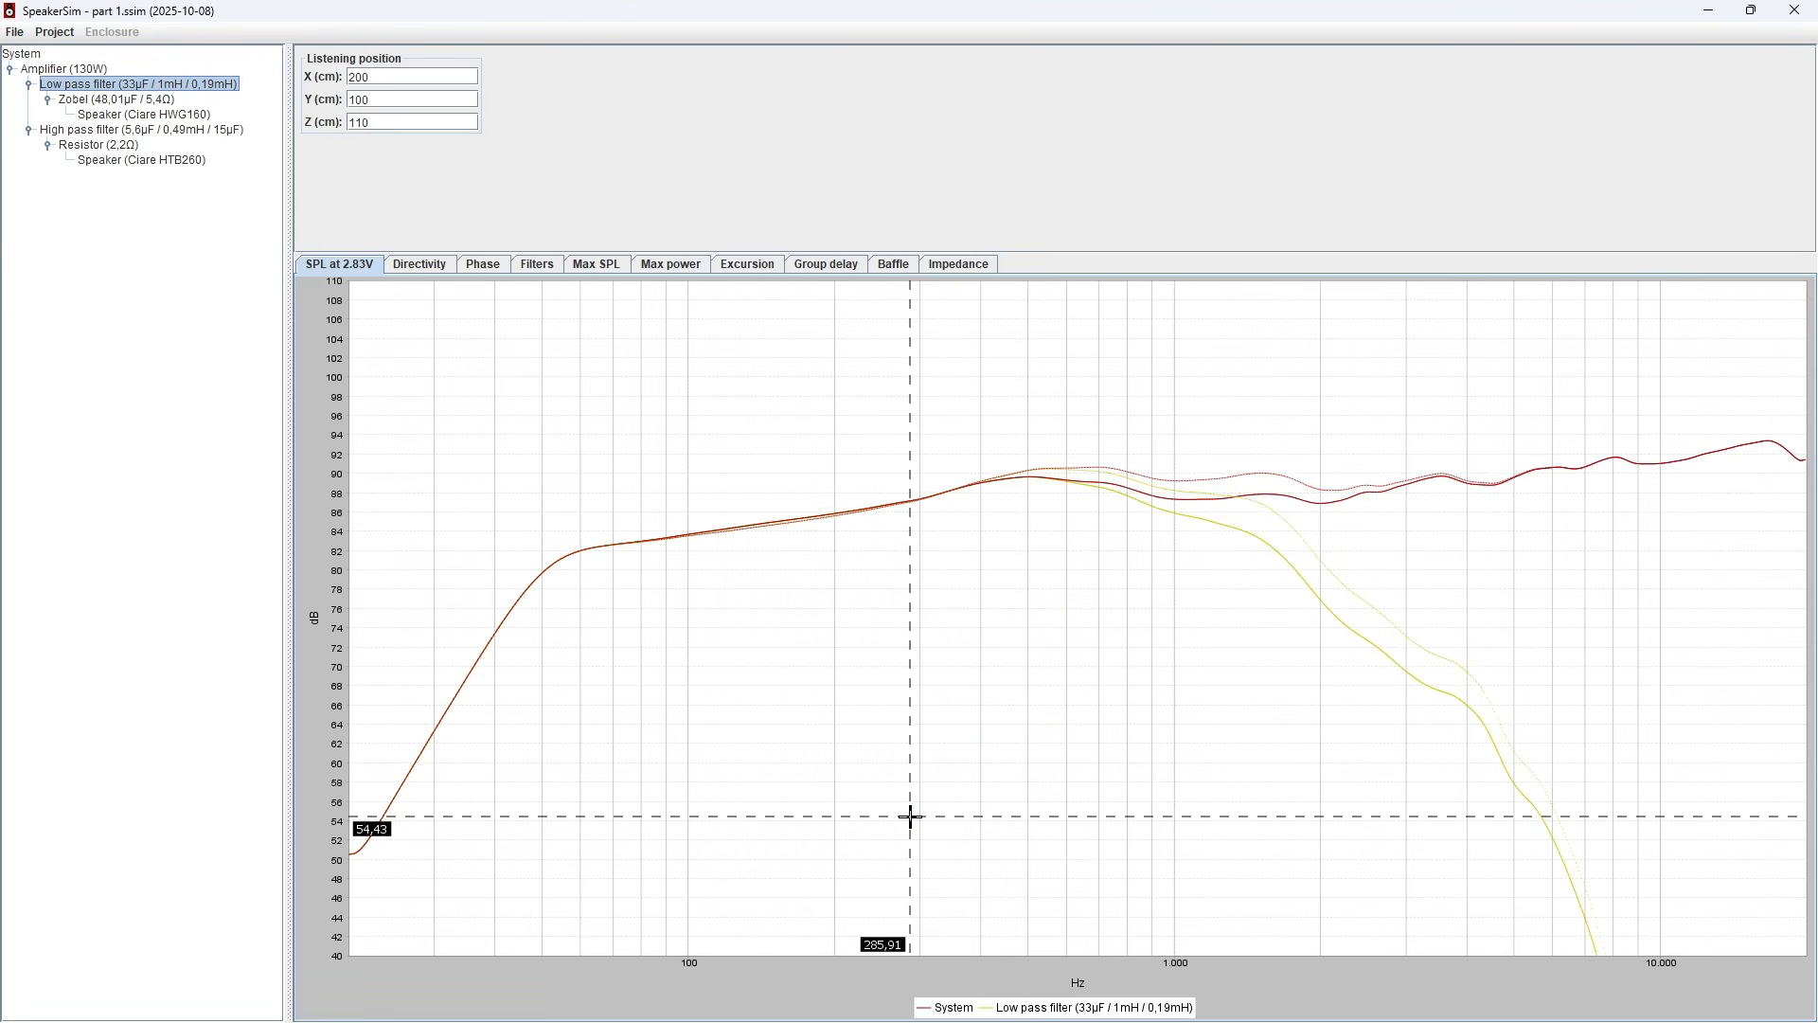
click(92, 68)
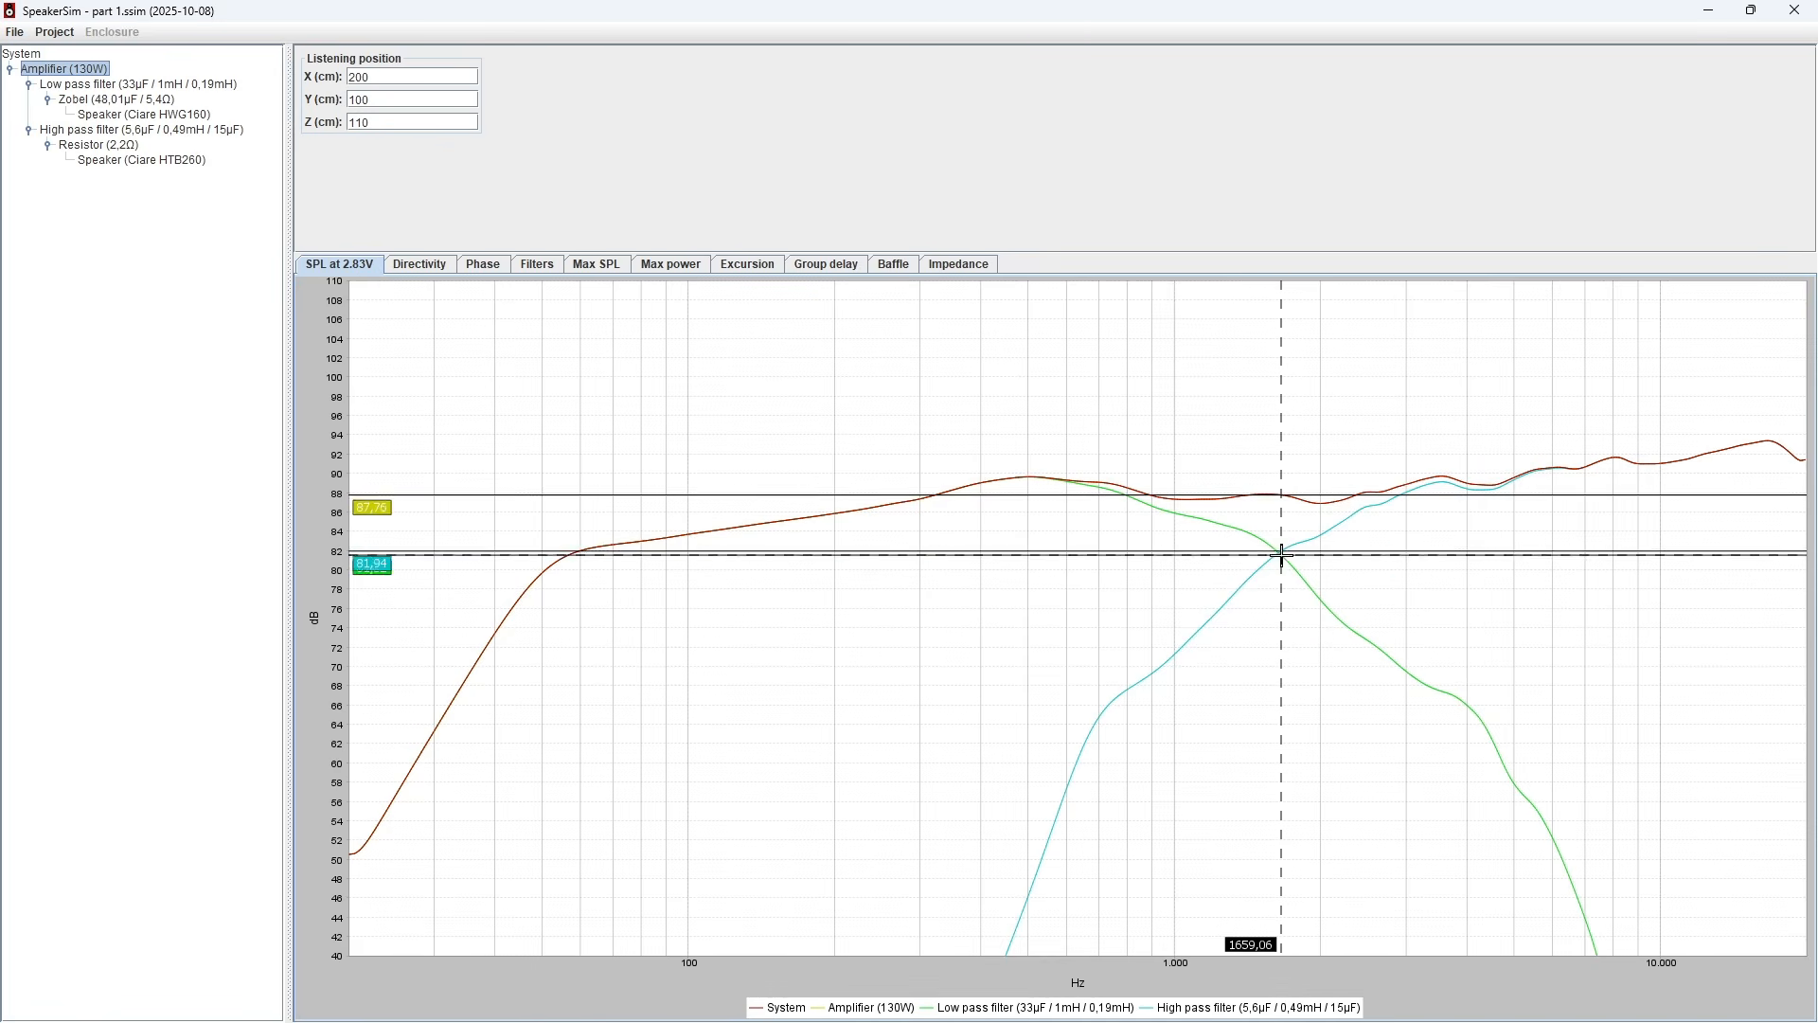
- Set the high pass filter's C1 to 6,8 µF, save it, and display the amplifier's combined response
double_click(180, 130)
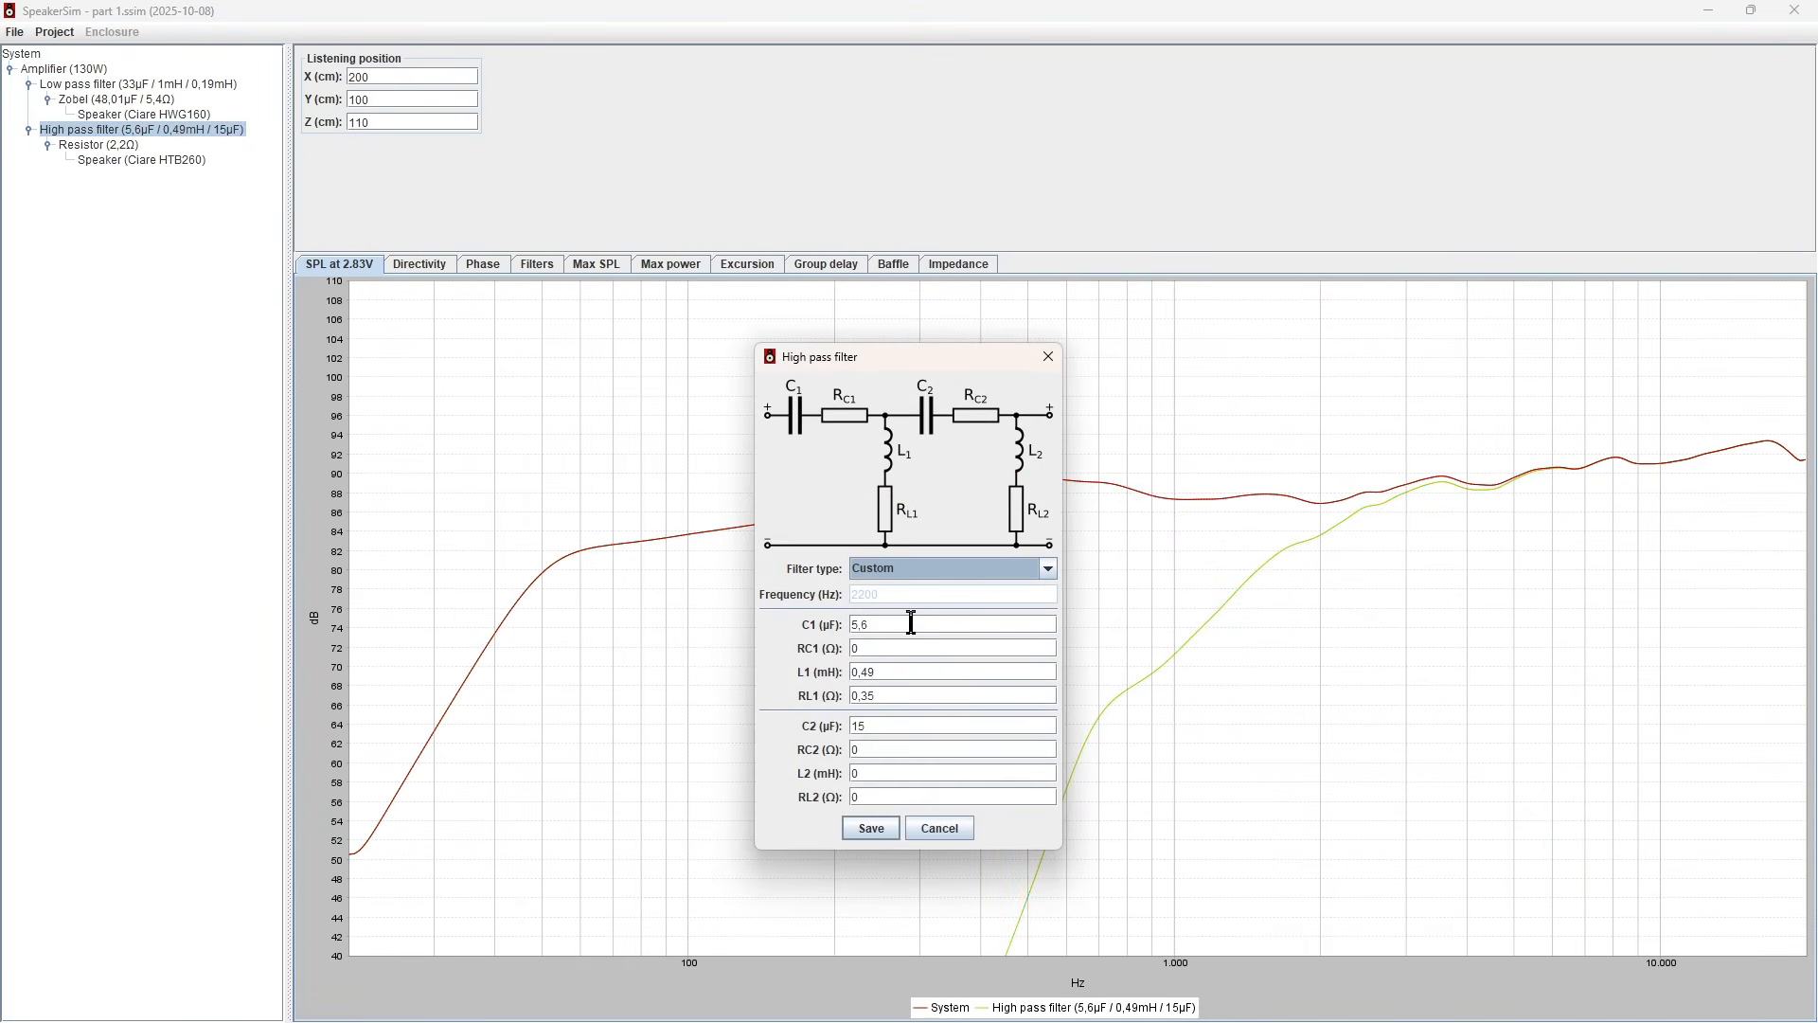
double_click(911, 622)
text(6,8)
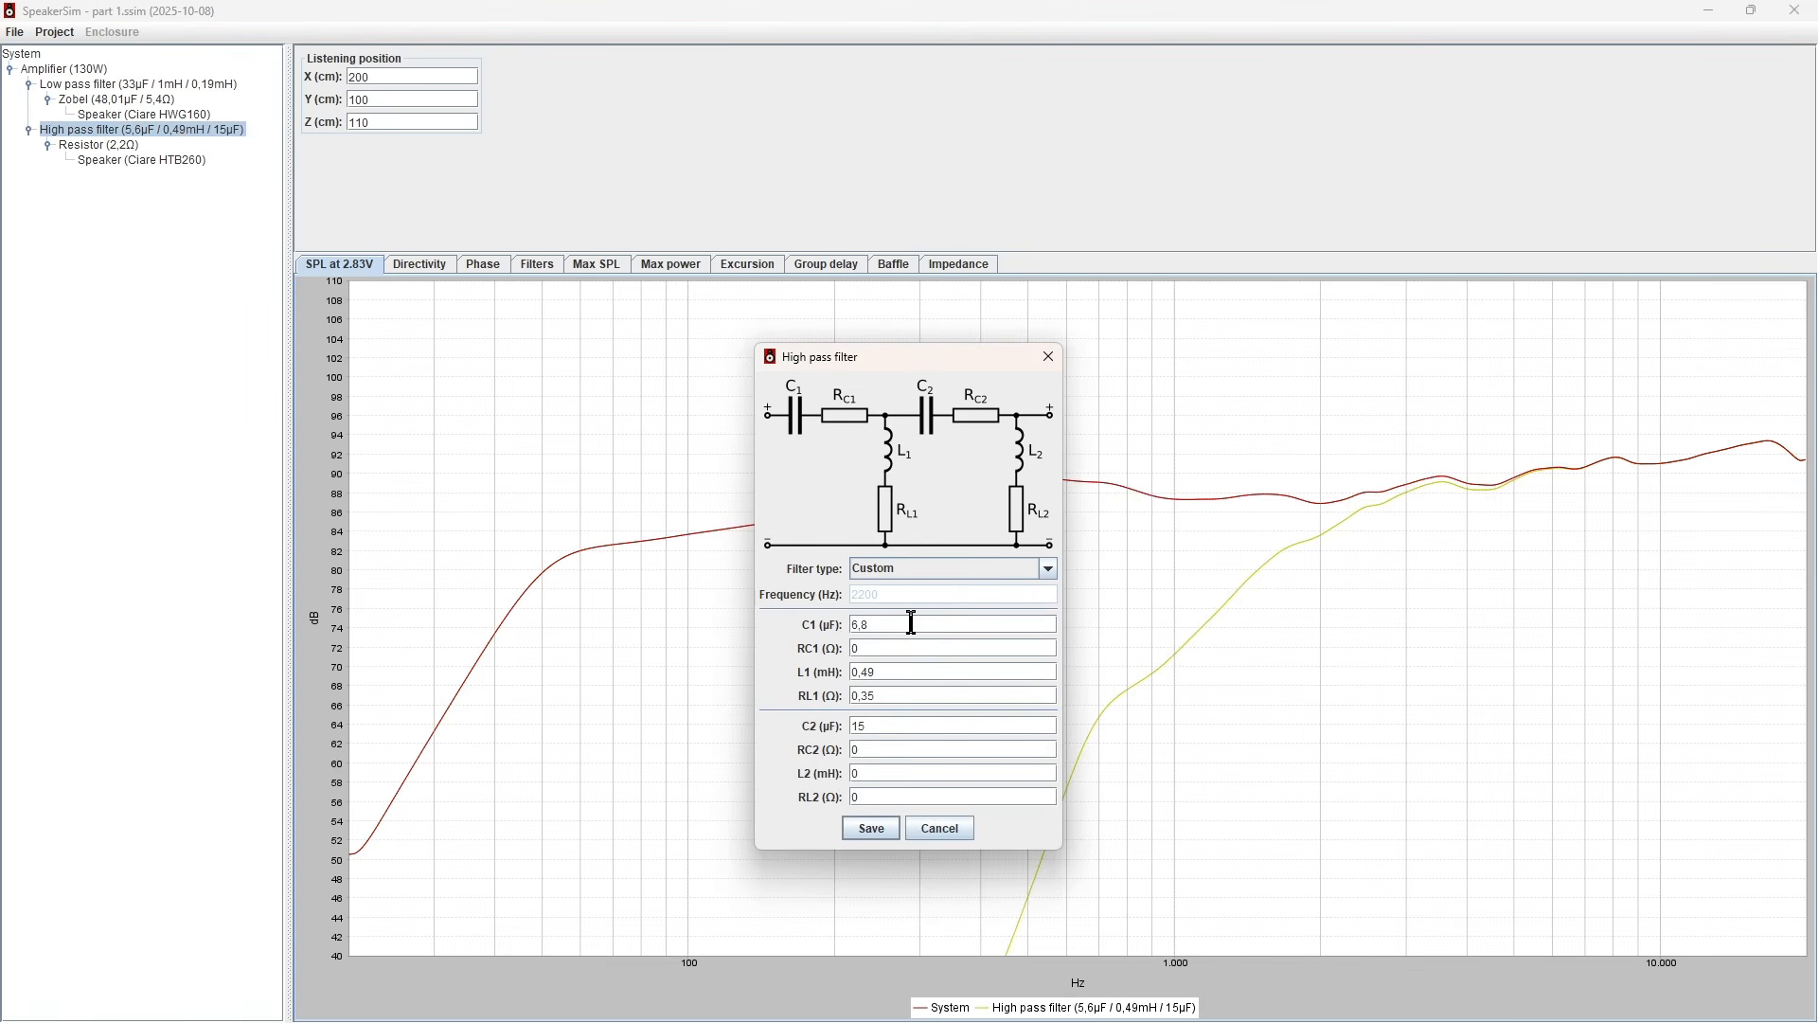
click(868, 829)
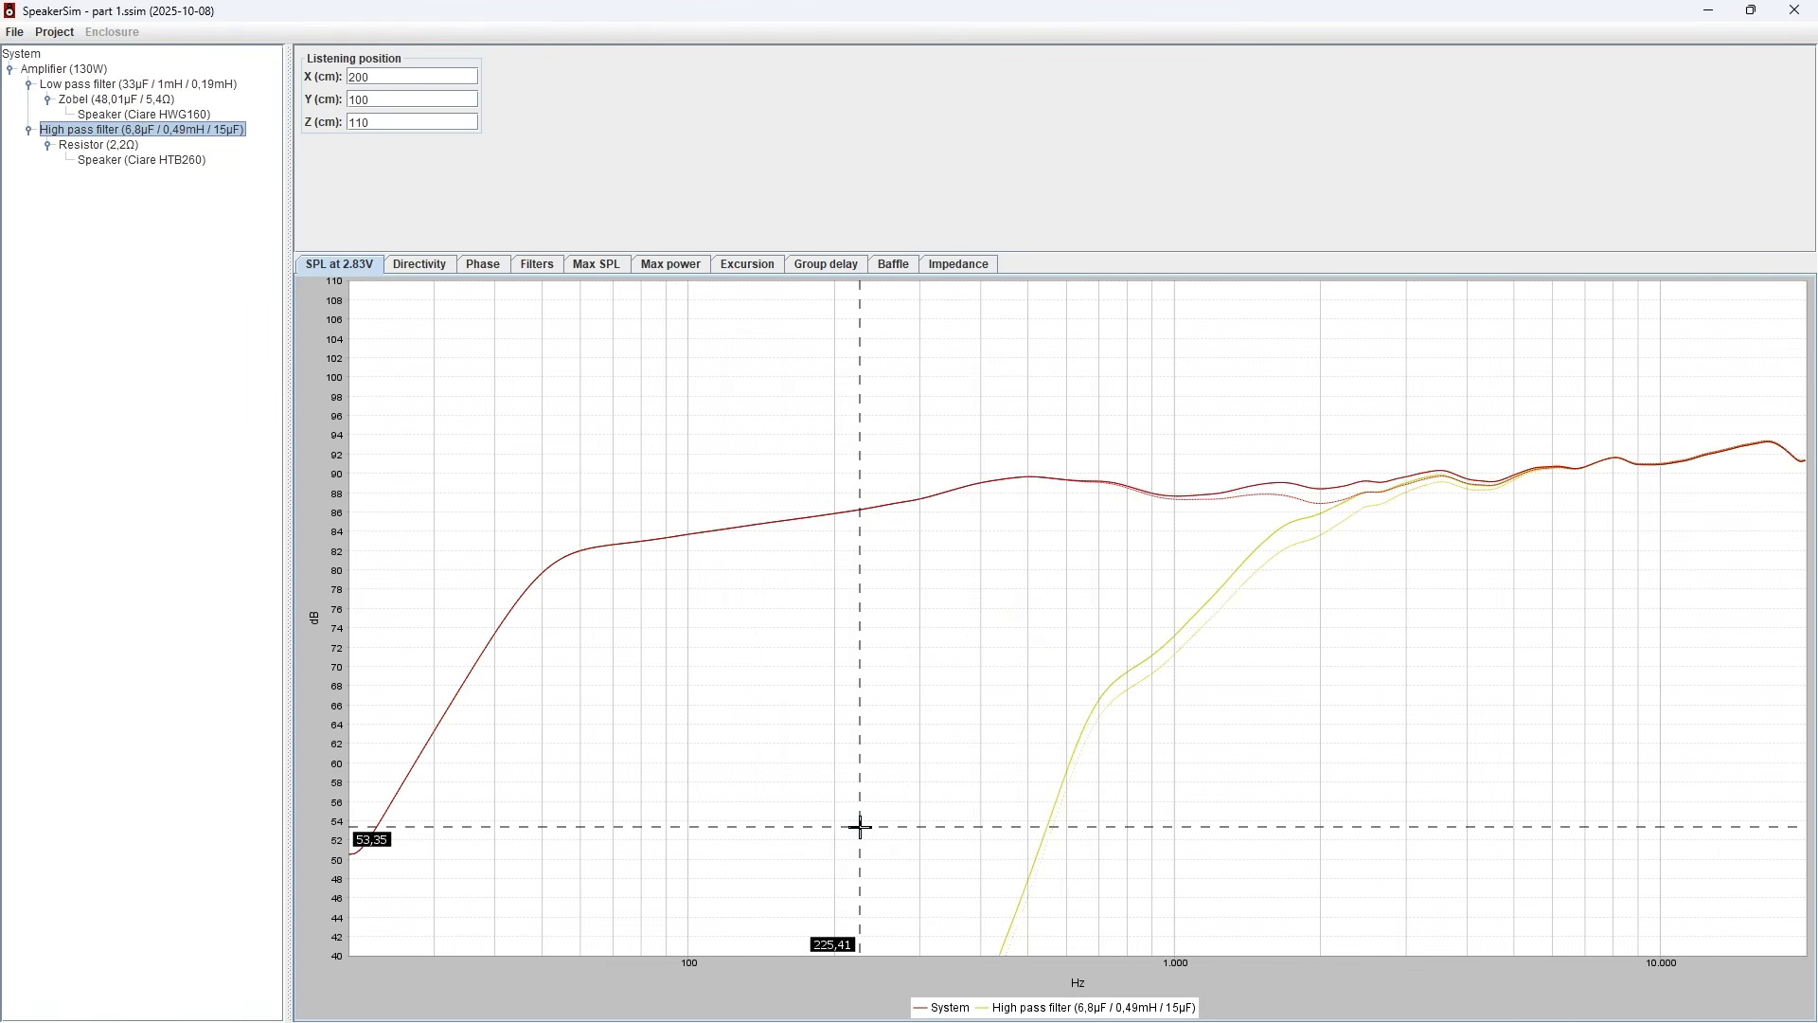
click(79, 70)
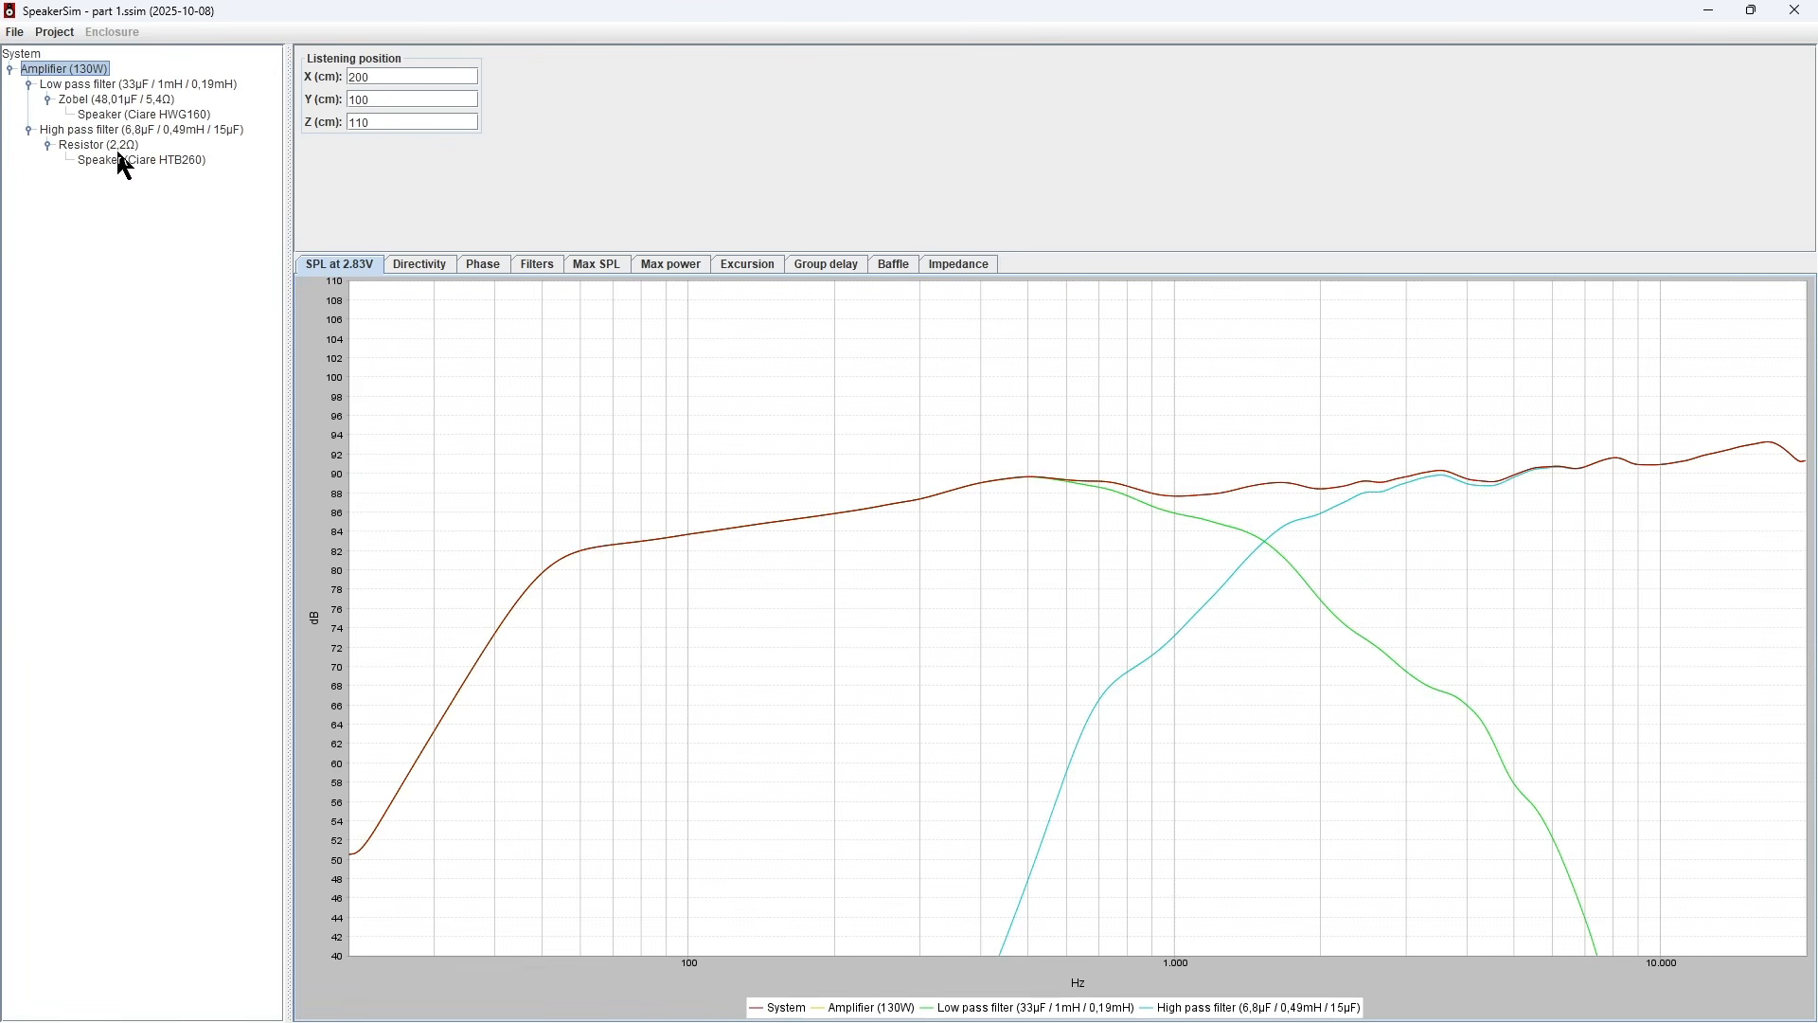
- Try a C2 of 10 µF in the high pass filter, save it, and display the amplifier's combined response
double_click(174, 129)
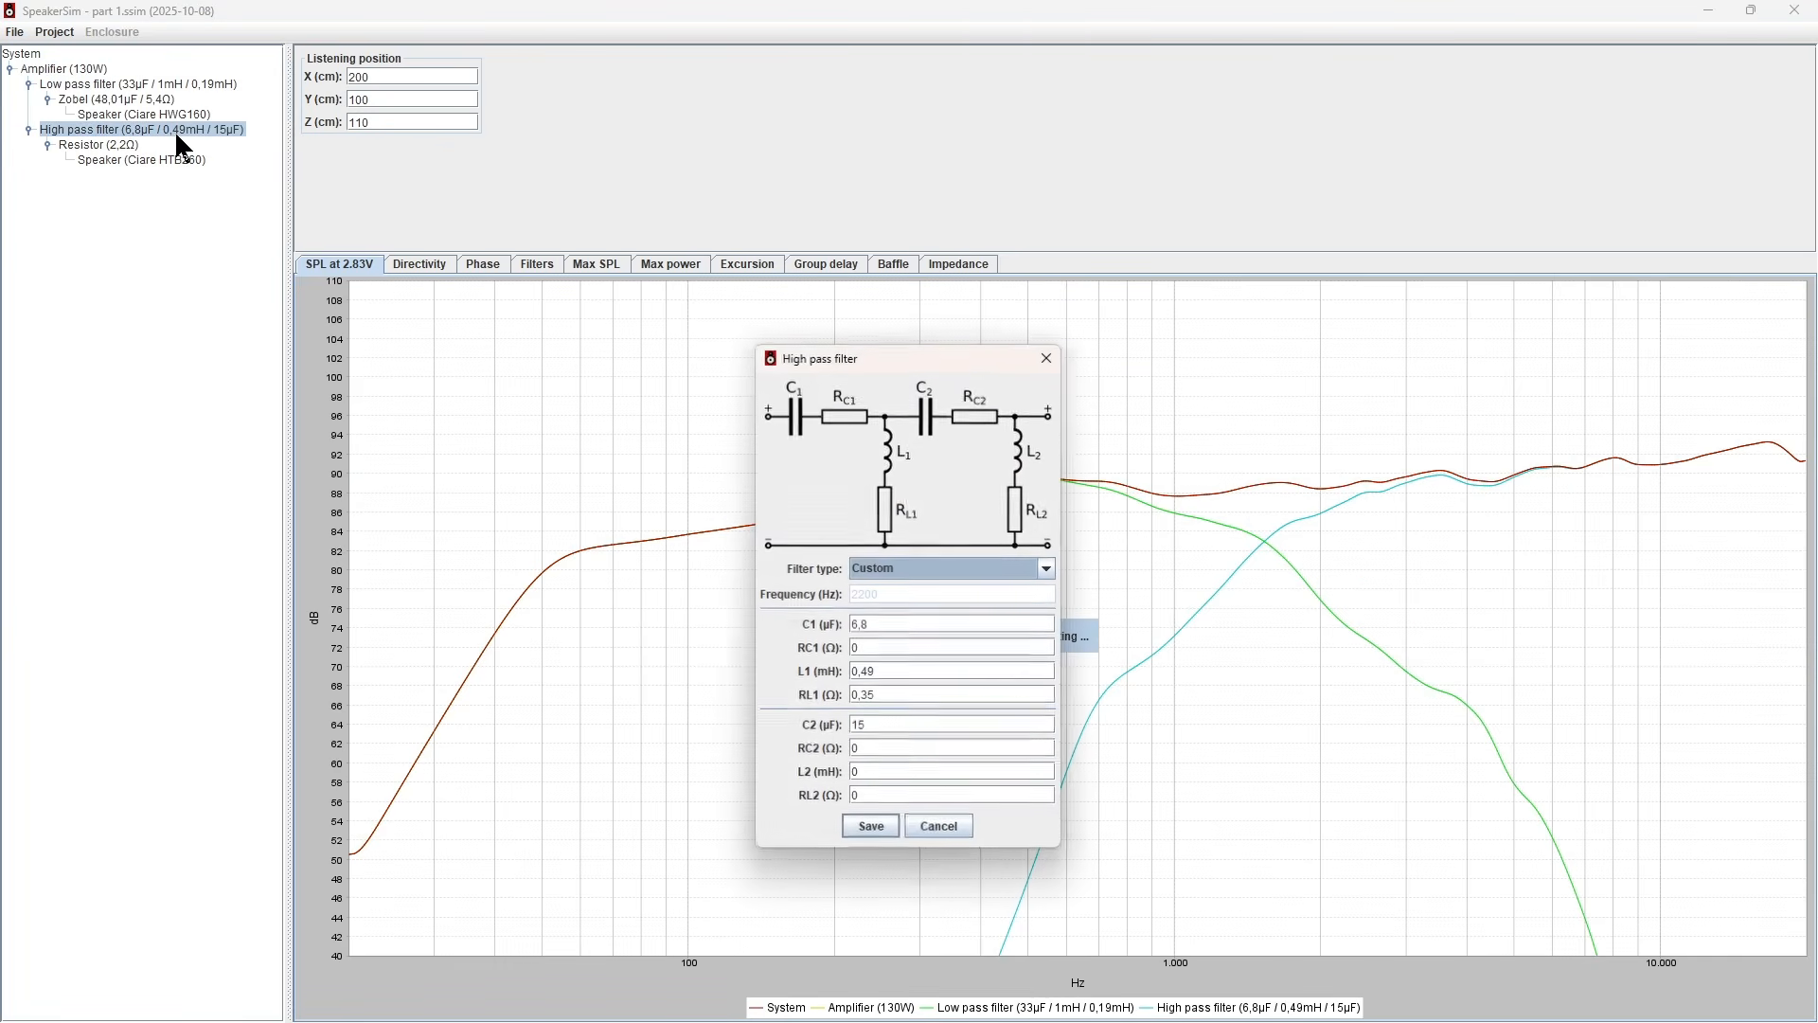
drag(877, 356, 447, 361)
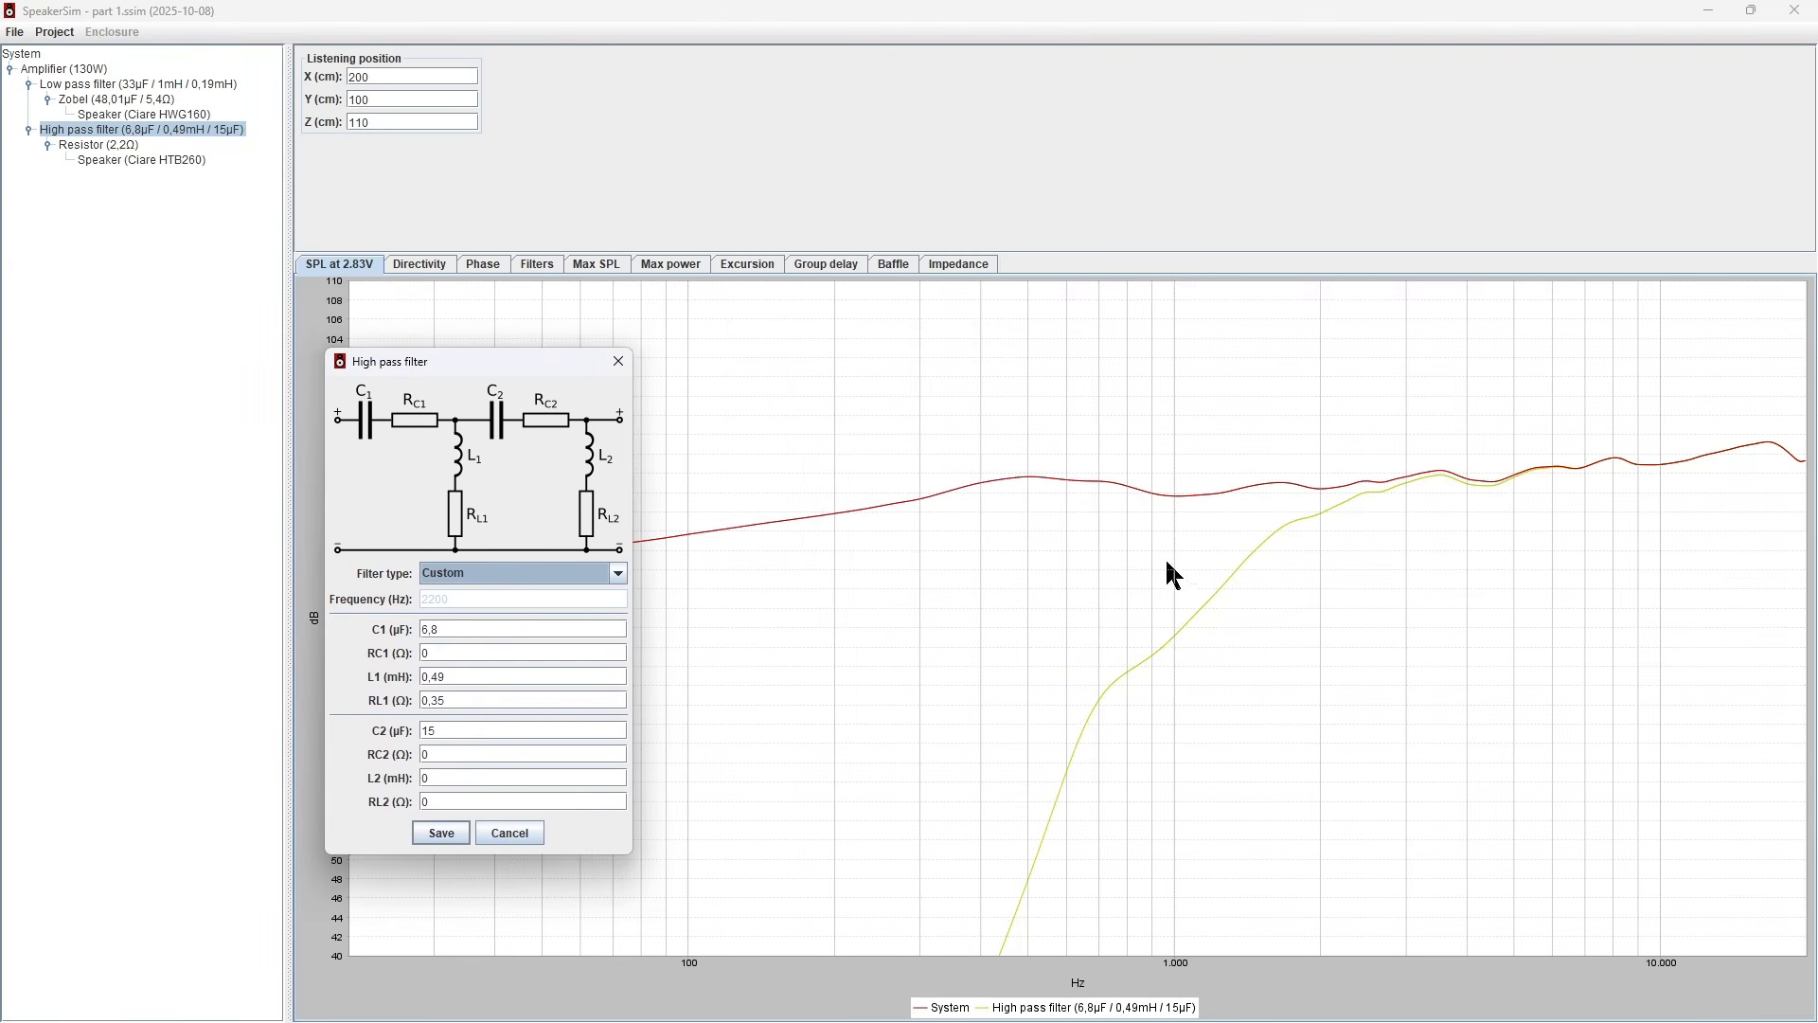
double_click(454, 736)
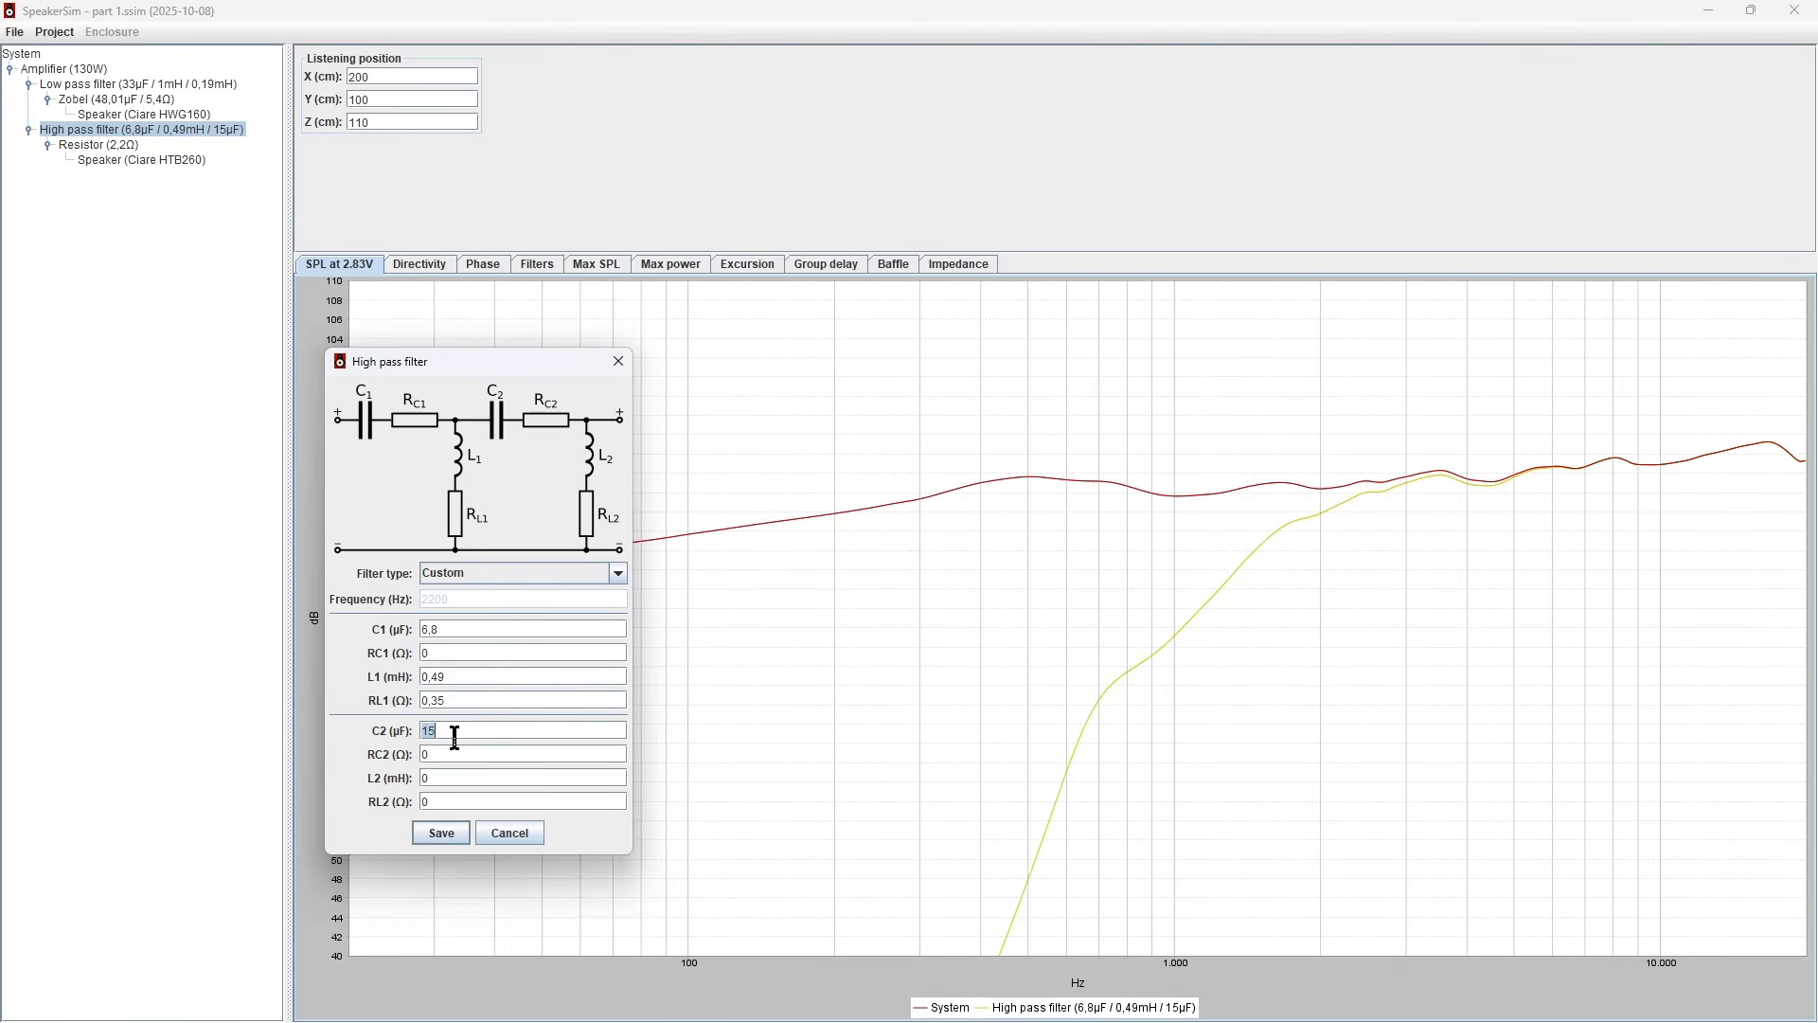
text(10)
click(439, 832)
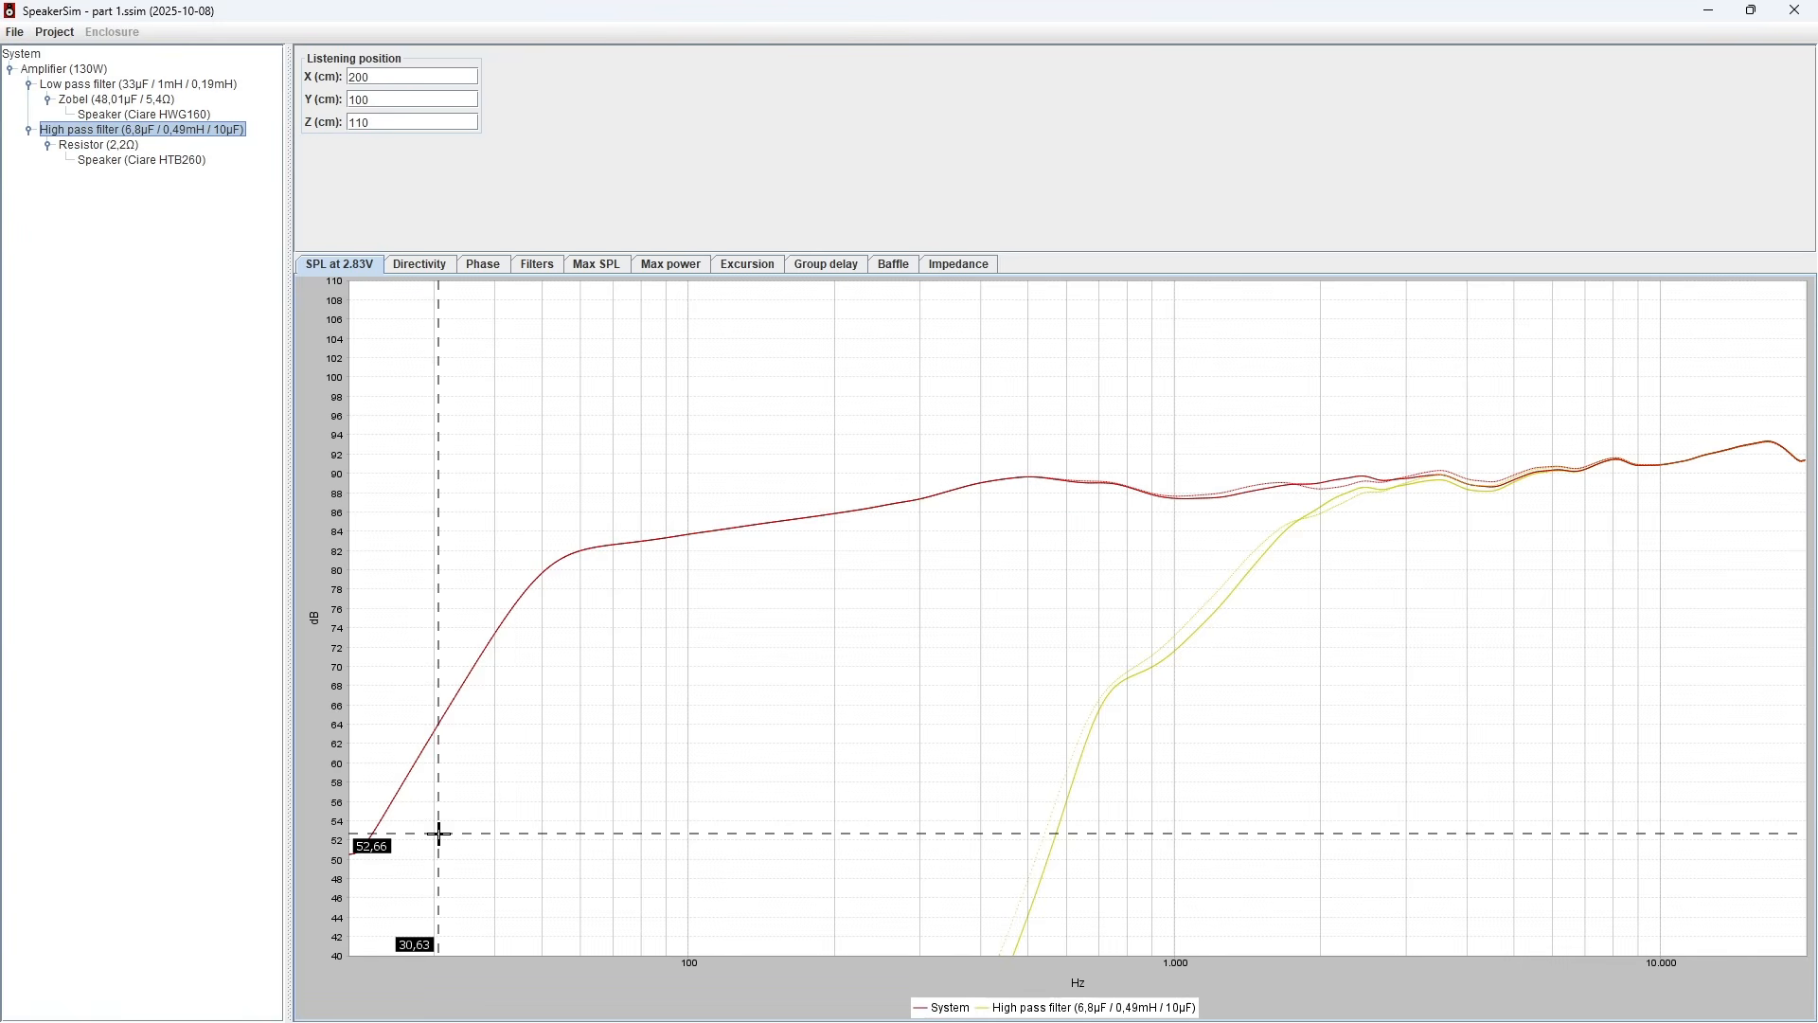
click(90, 70)
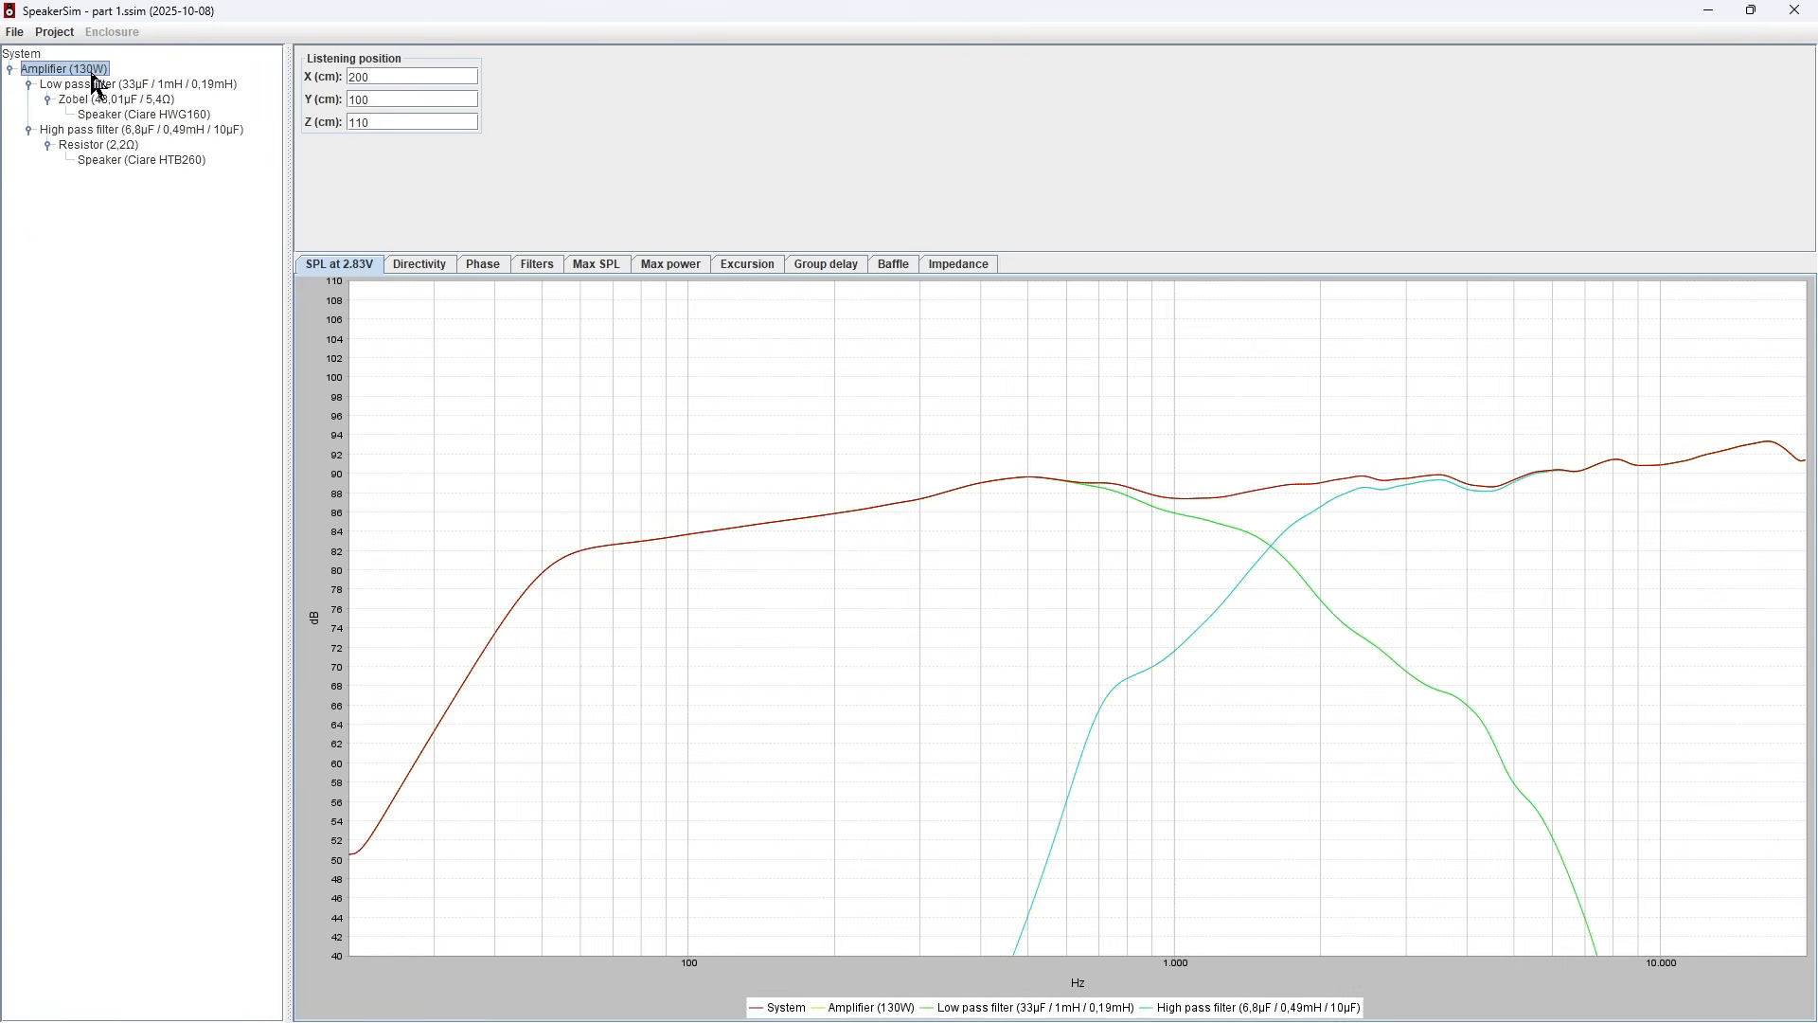
- Set the high pass filter's C2 to 22 µF, save it, and display the low pass and amplifier responses
double_click(140, 130)
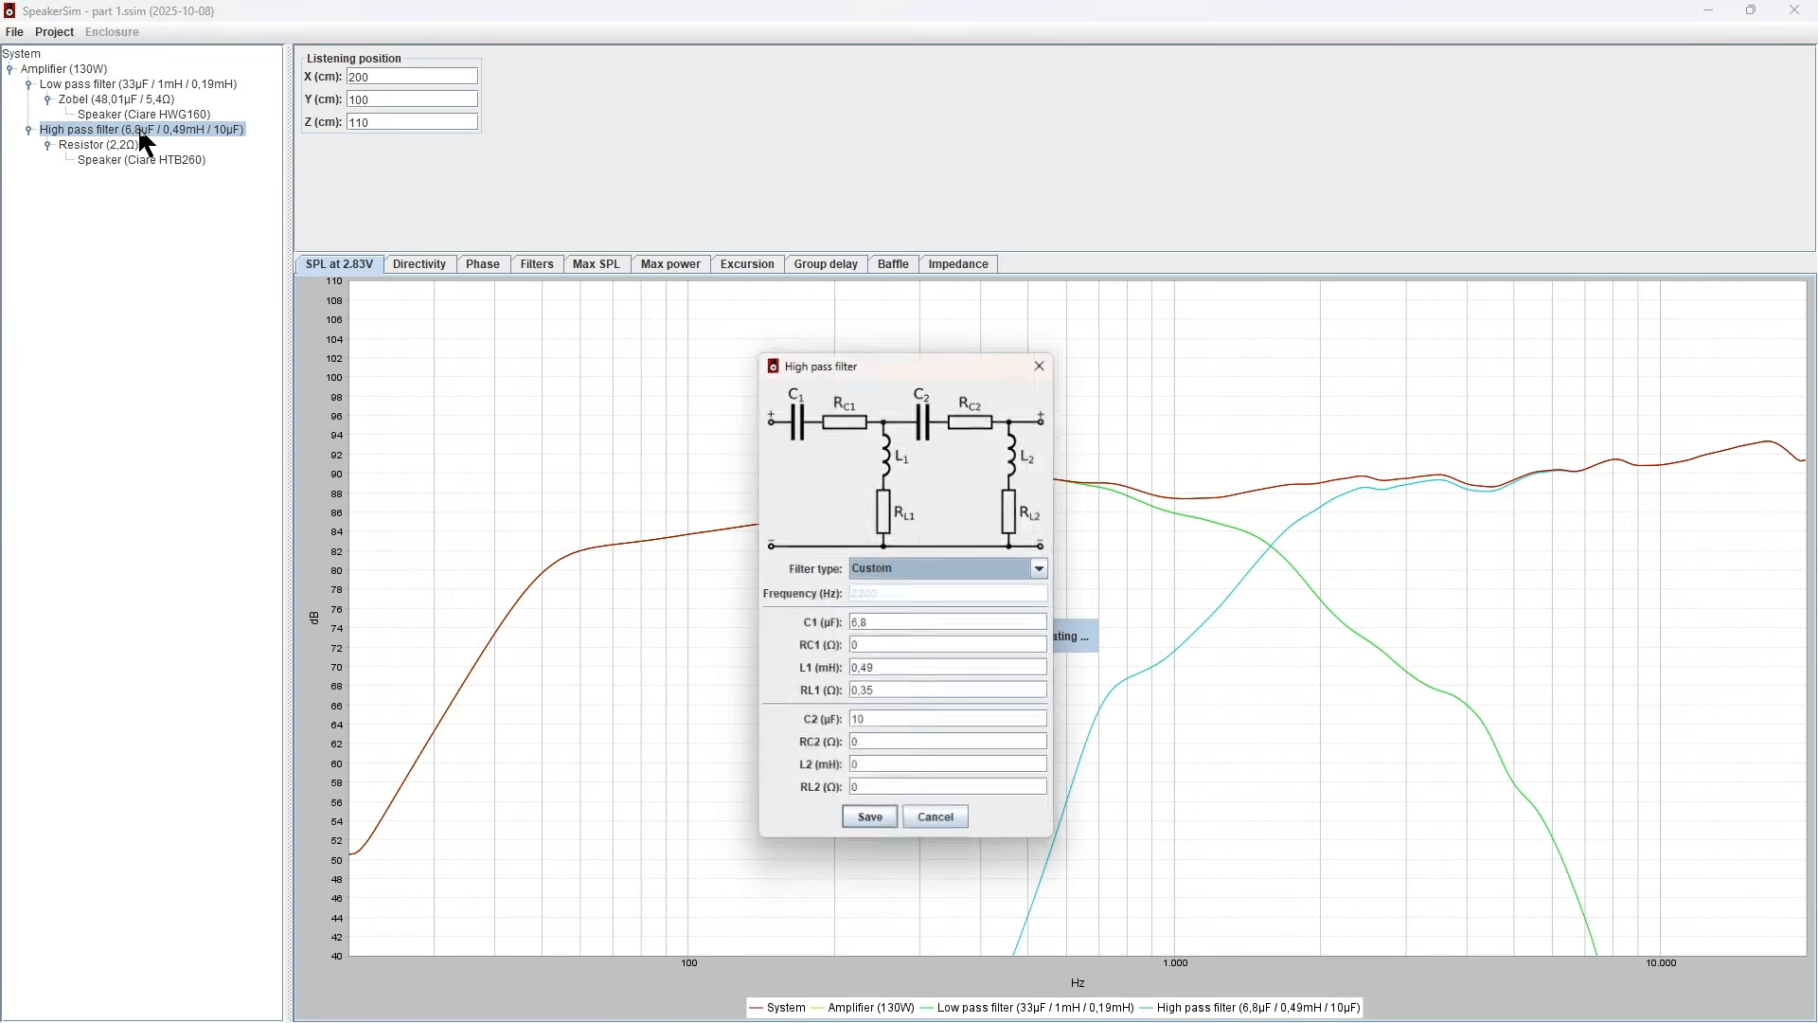
double_click(908, 728)
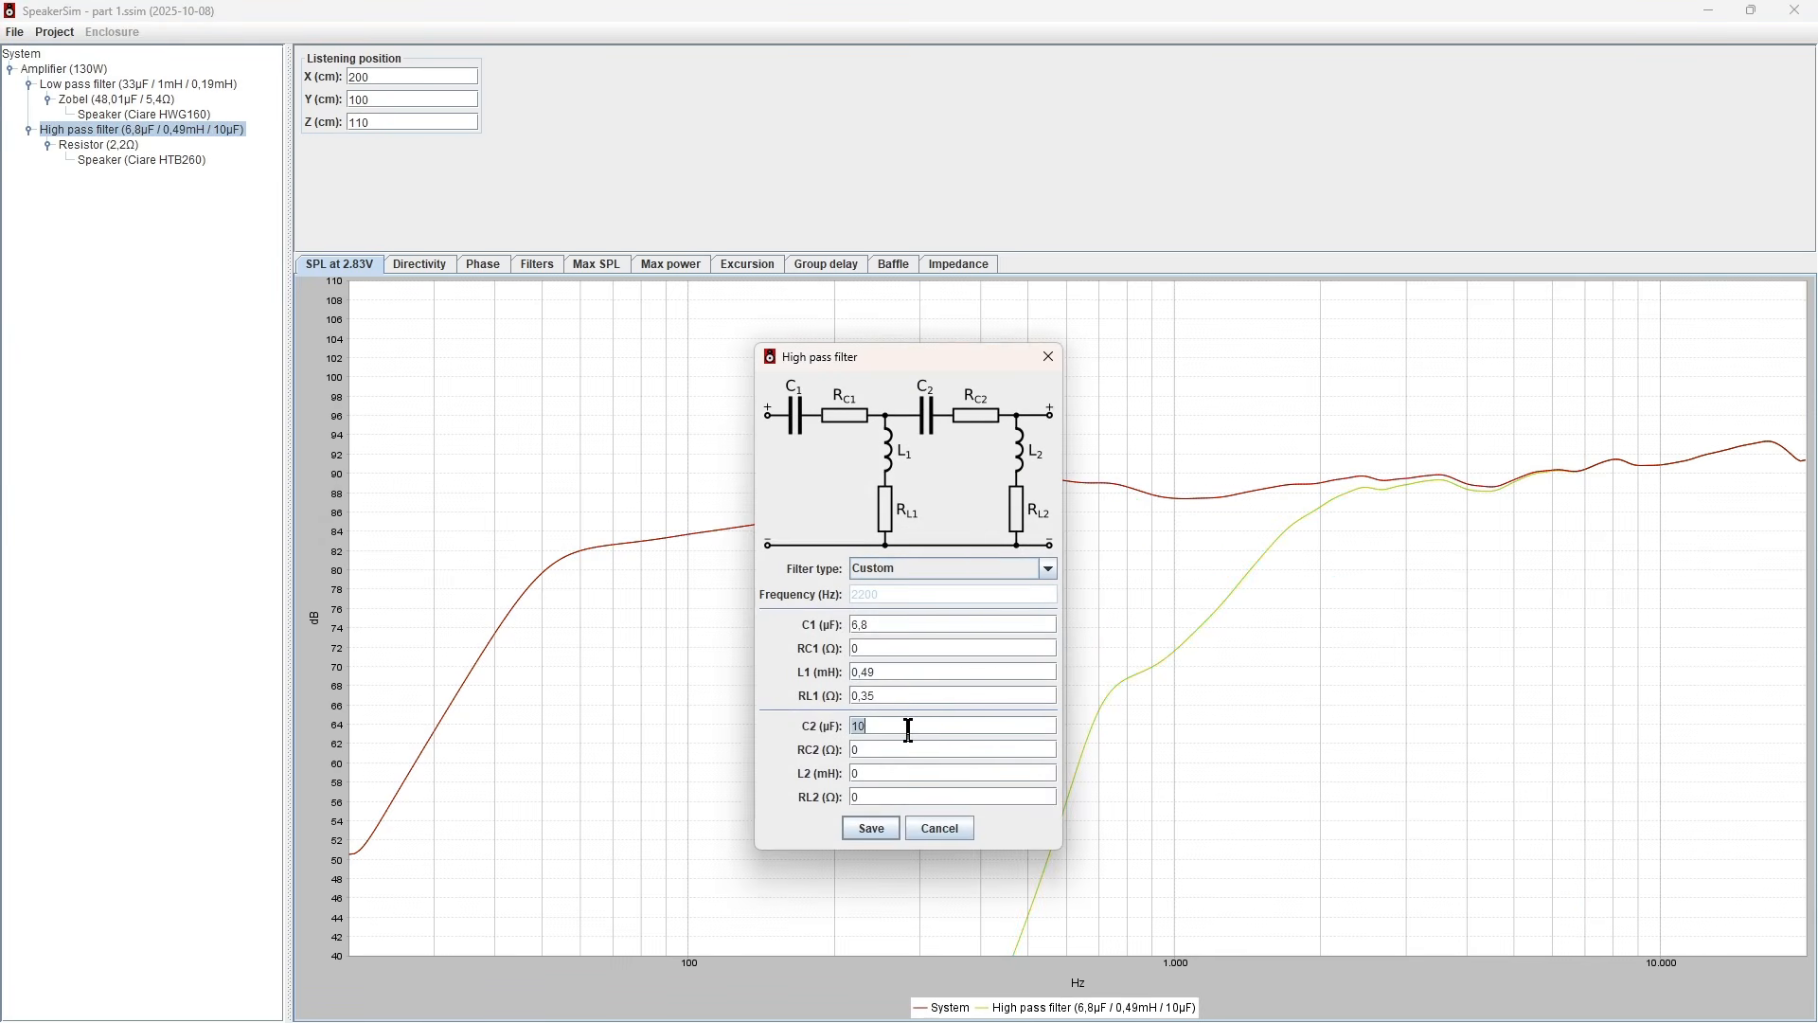
text(22)
click(872, 830)
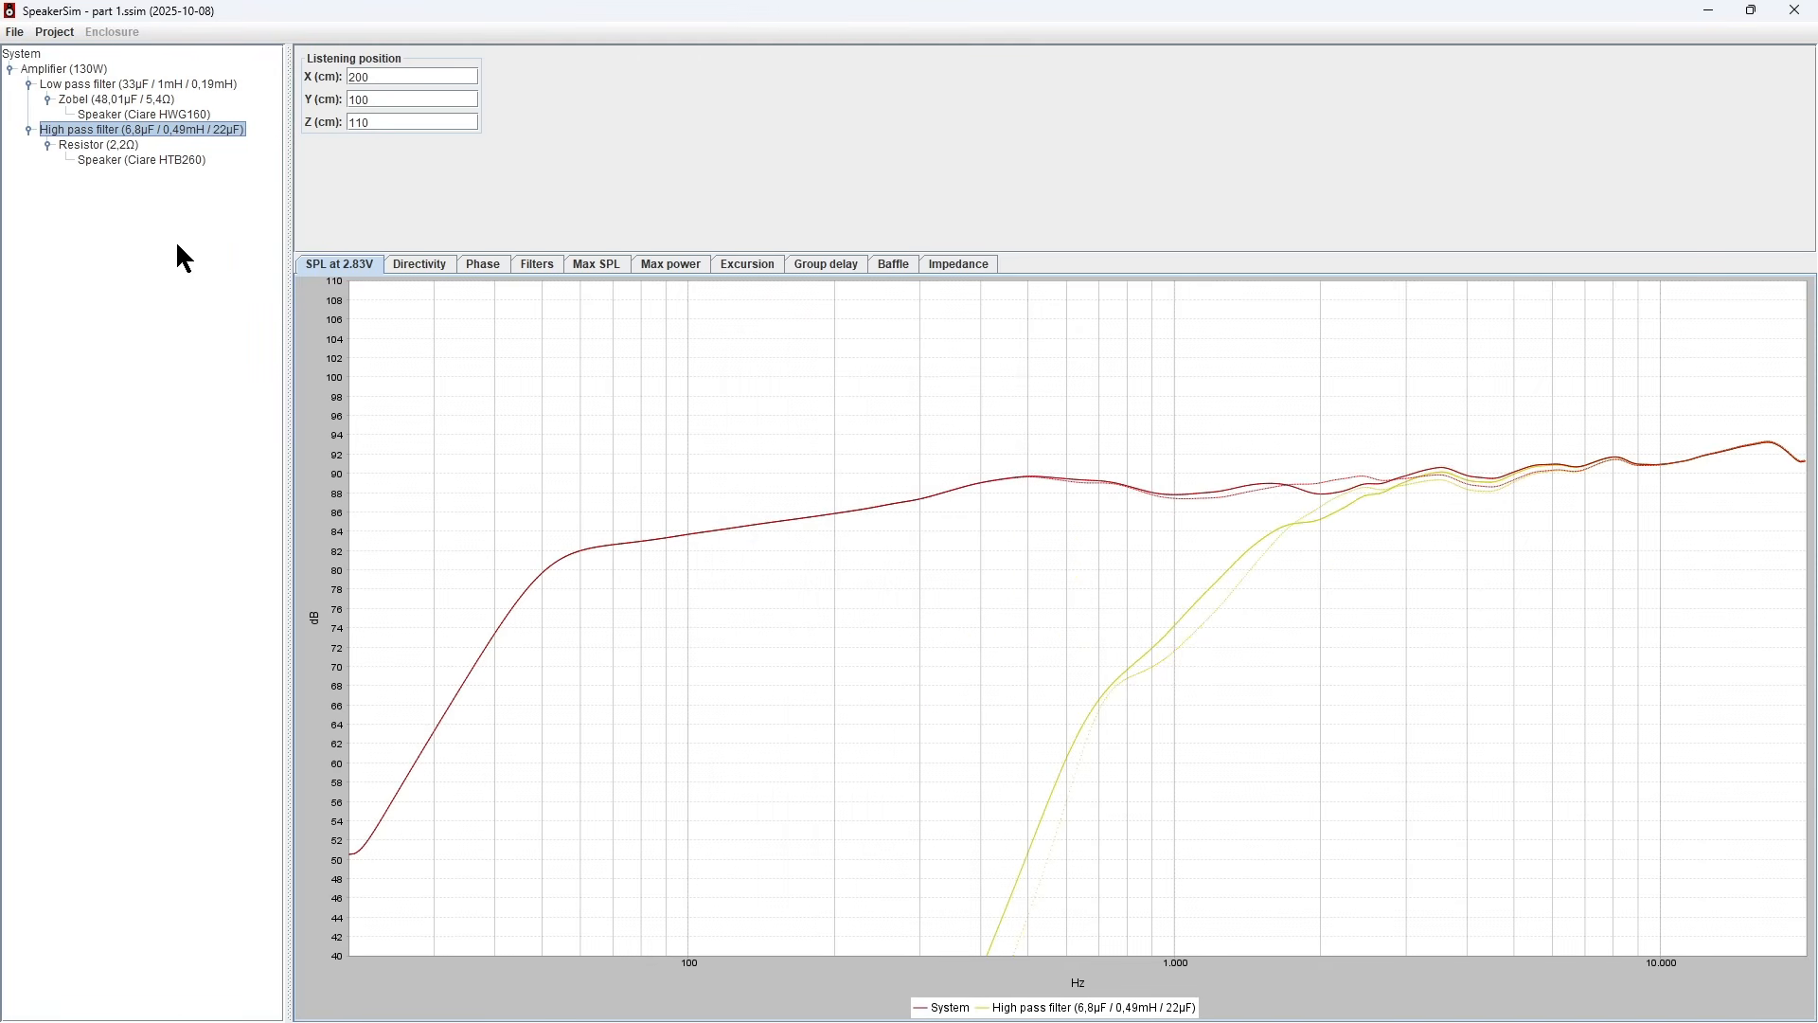
click(114, 84)
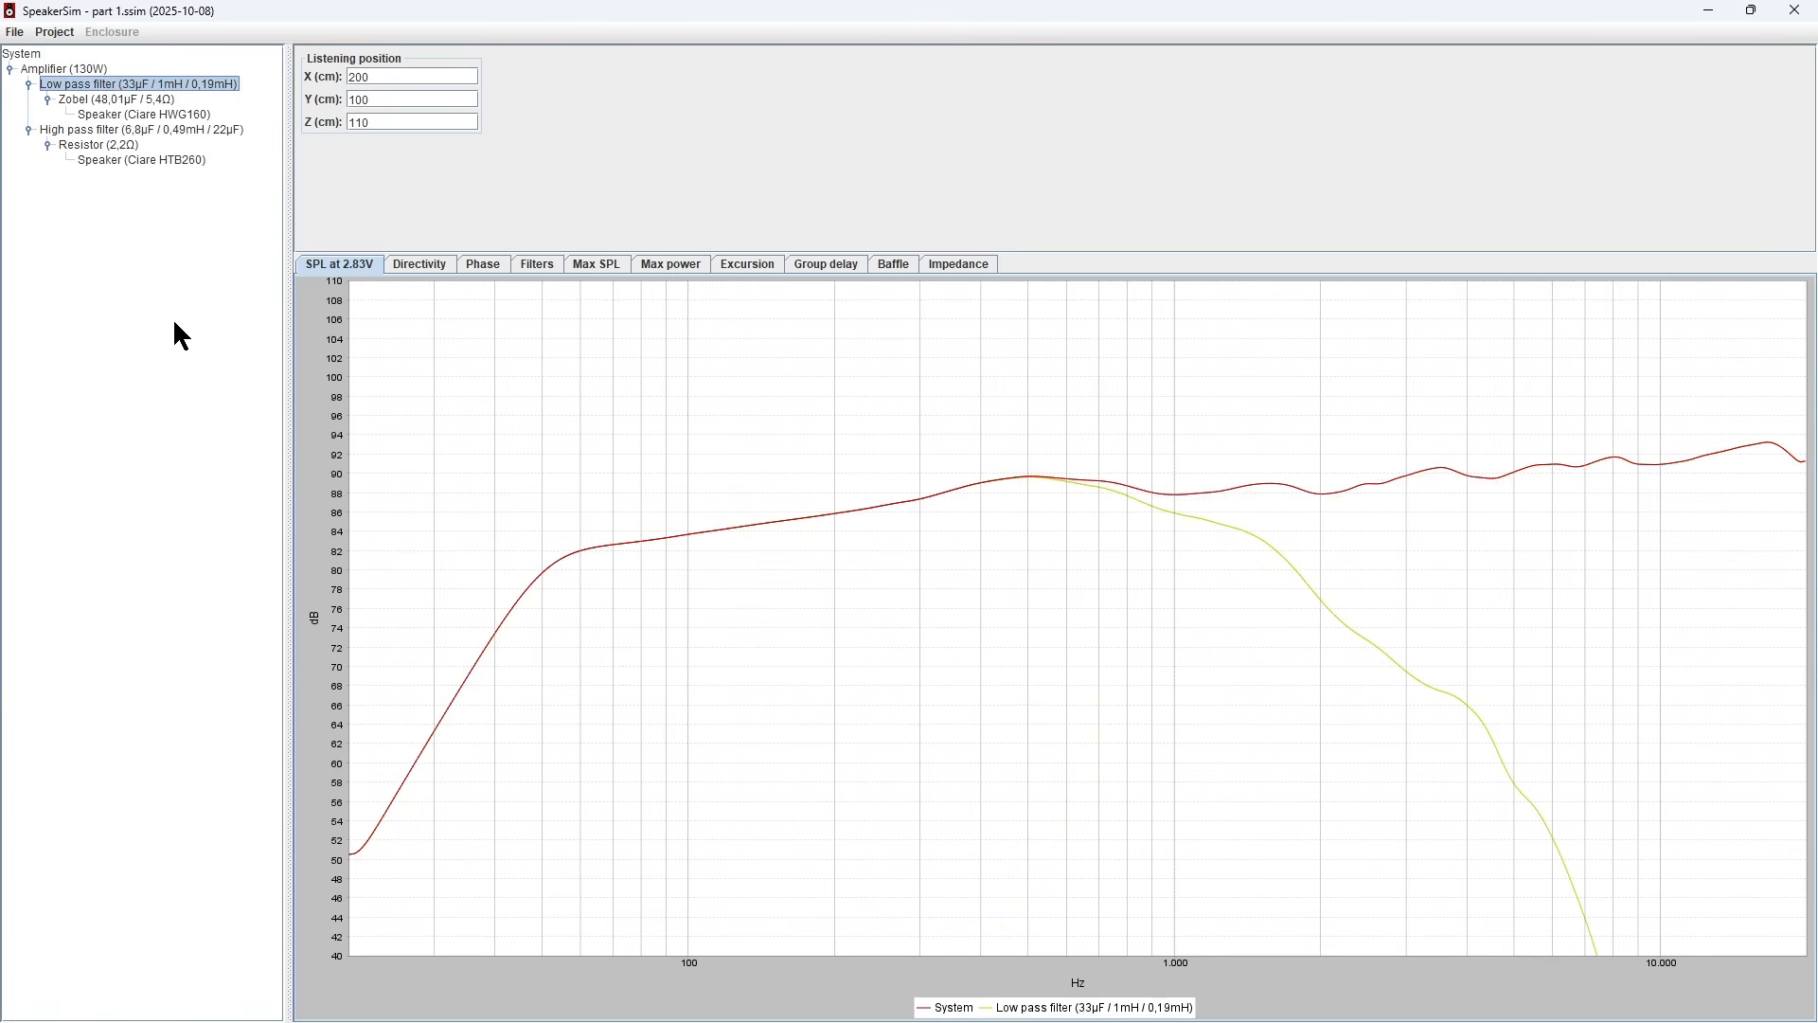
click(93, 69)
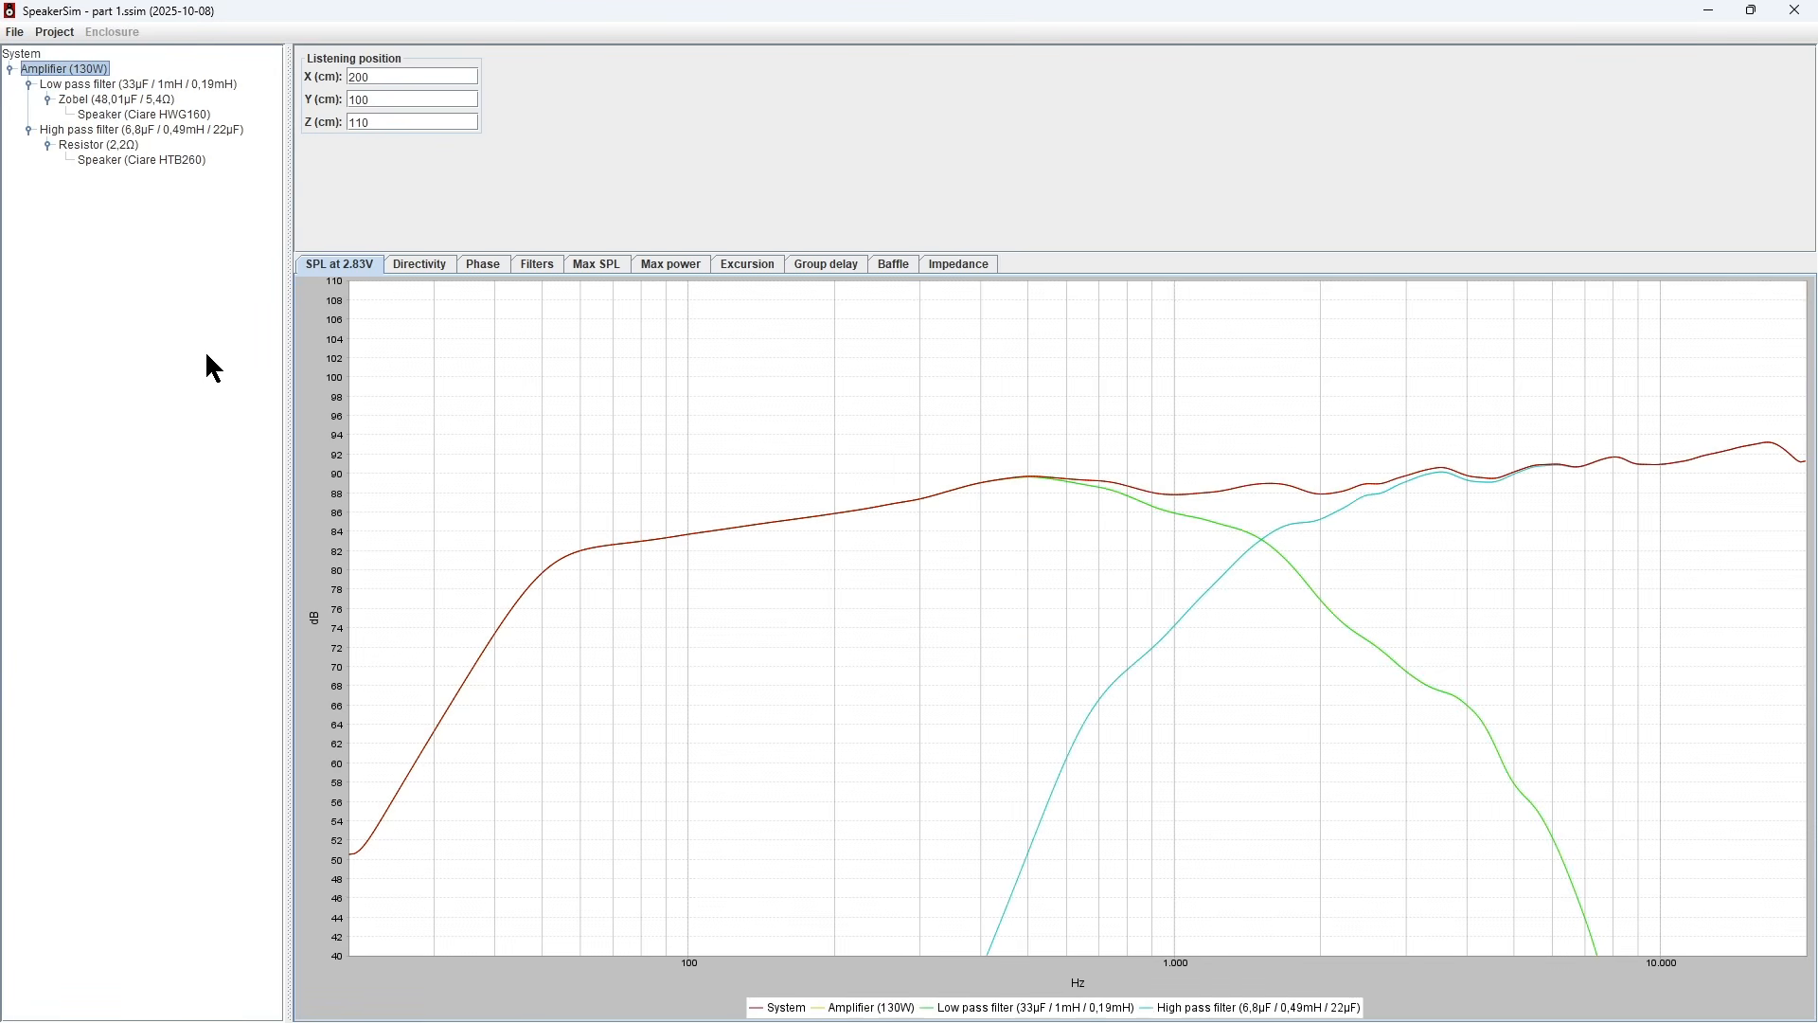
- Try an L1 of 0,39 mH in the high pass filter and save it
double_click(172, 130)
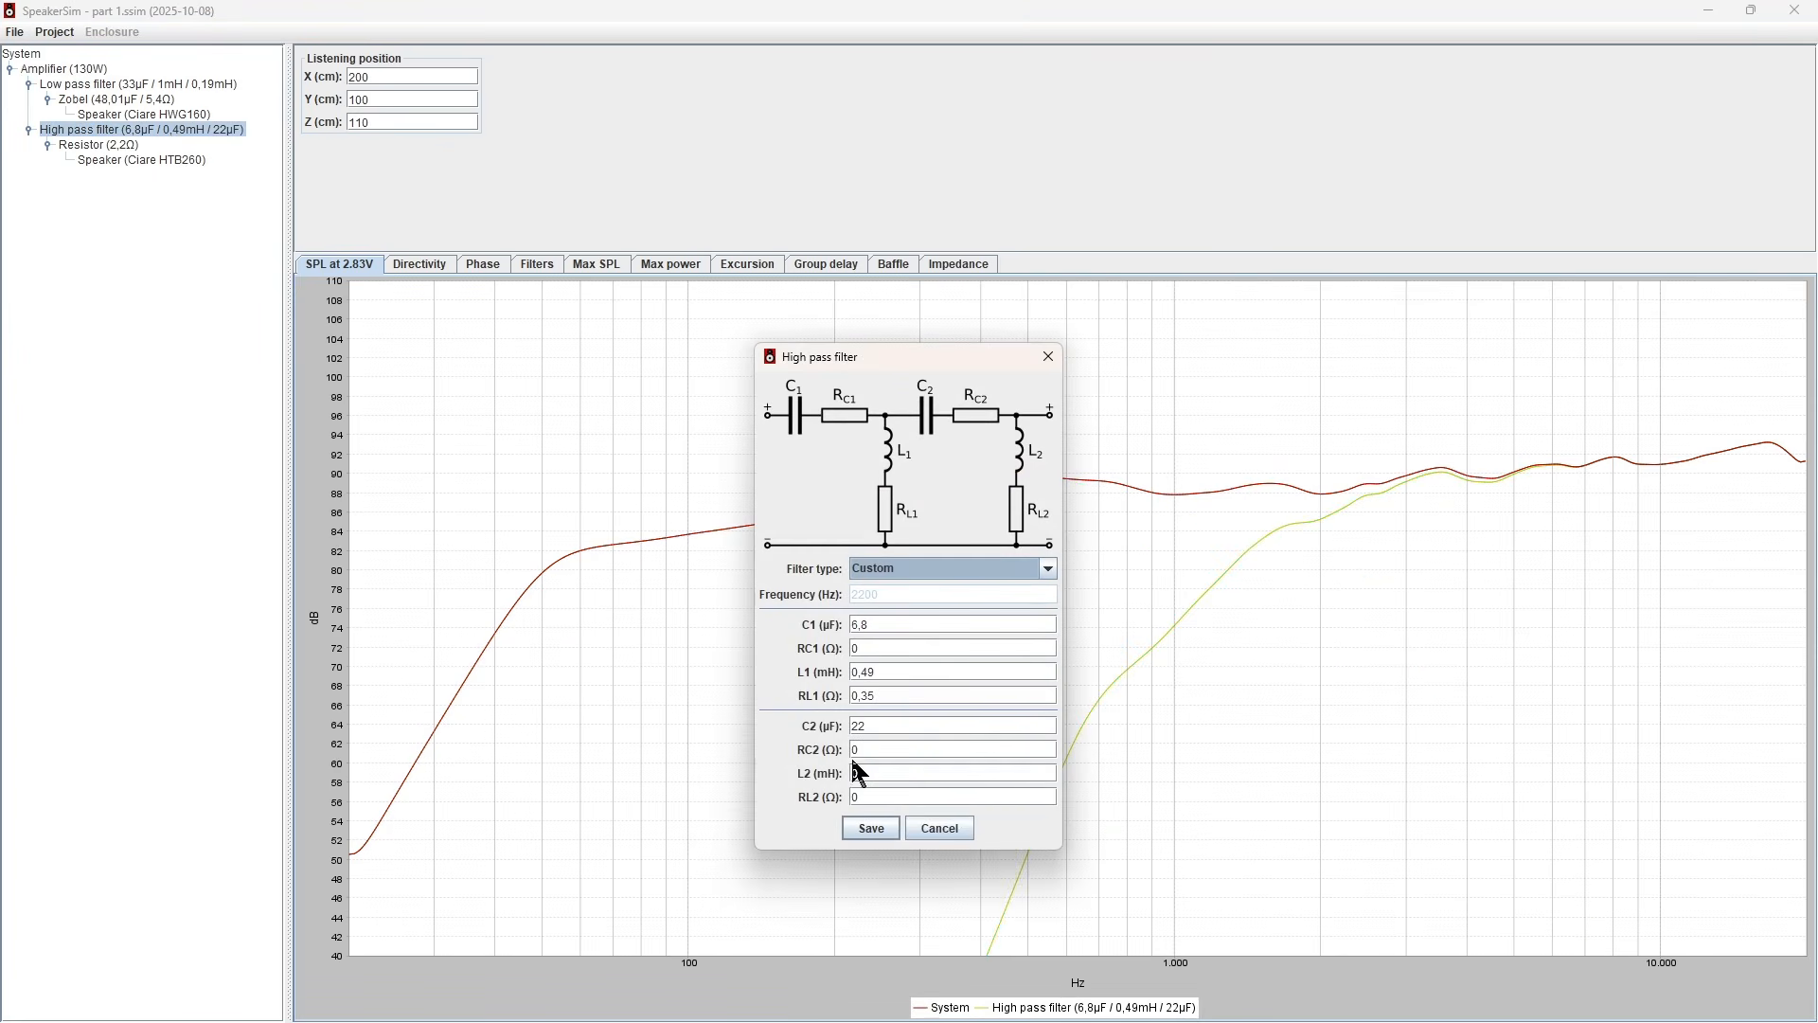
click(914, 672)
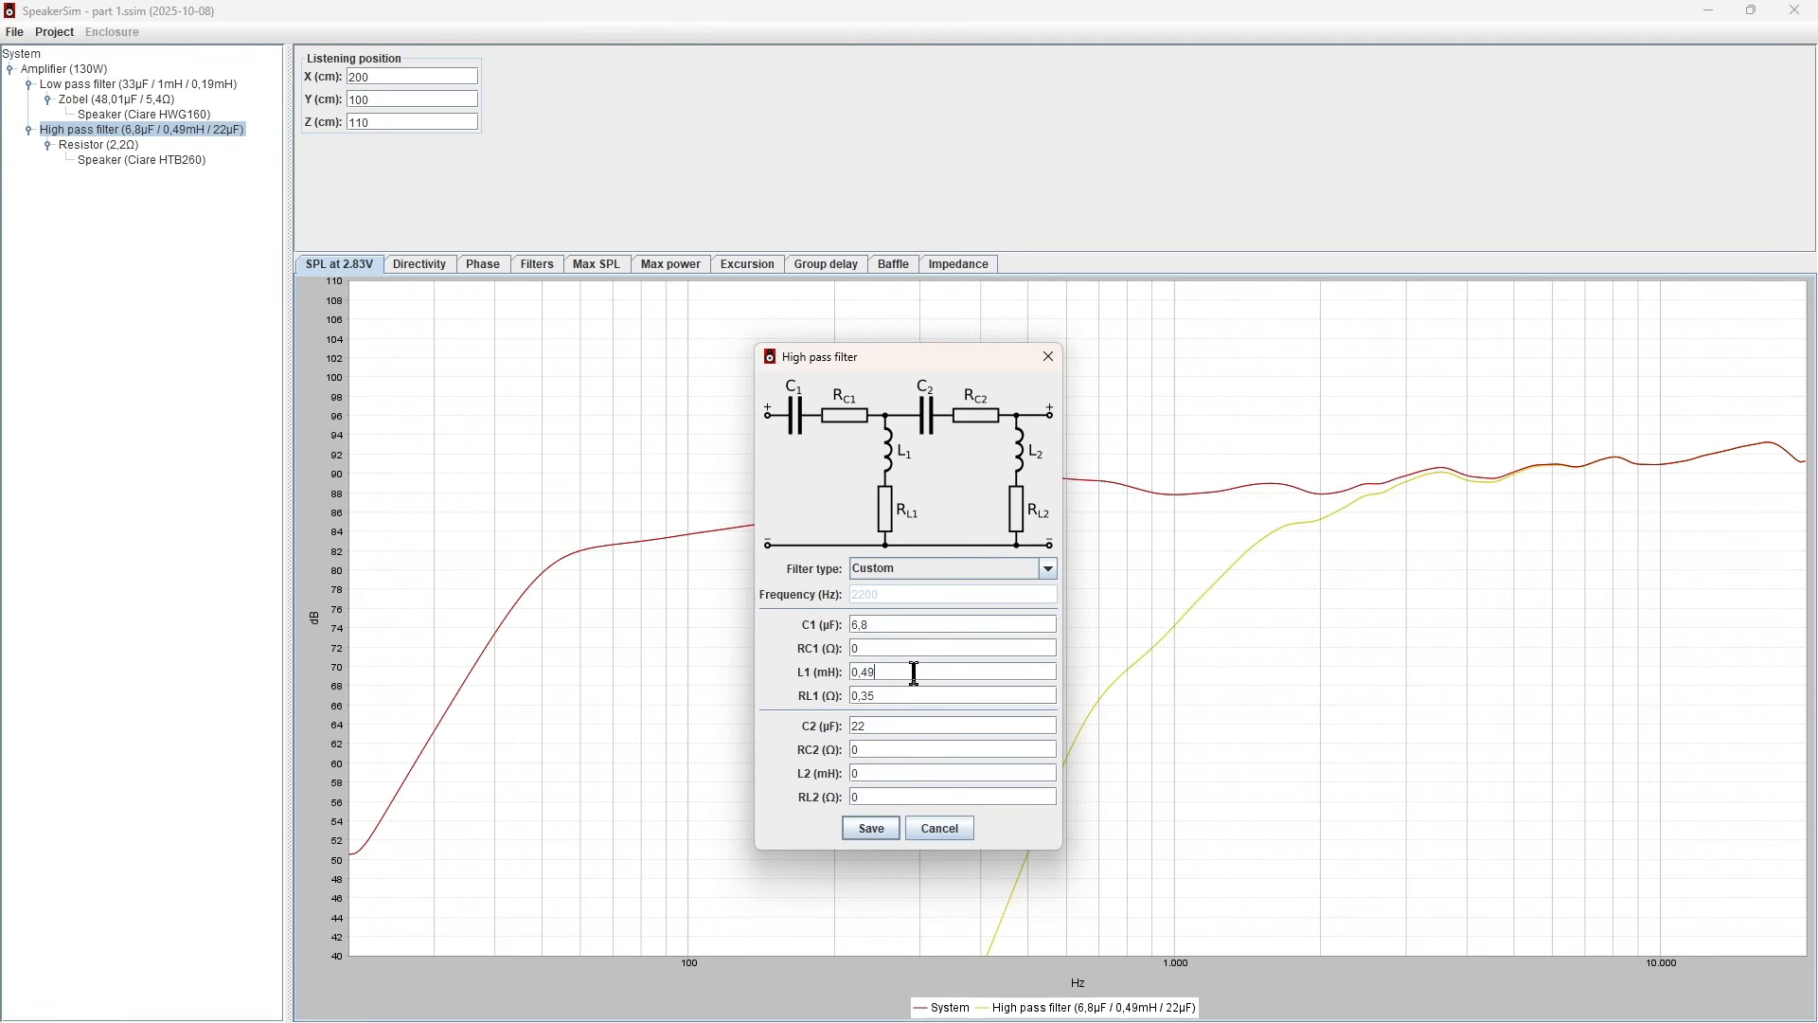
key(Delete)
text(3)
click(871, 828)
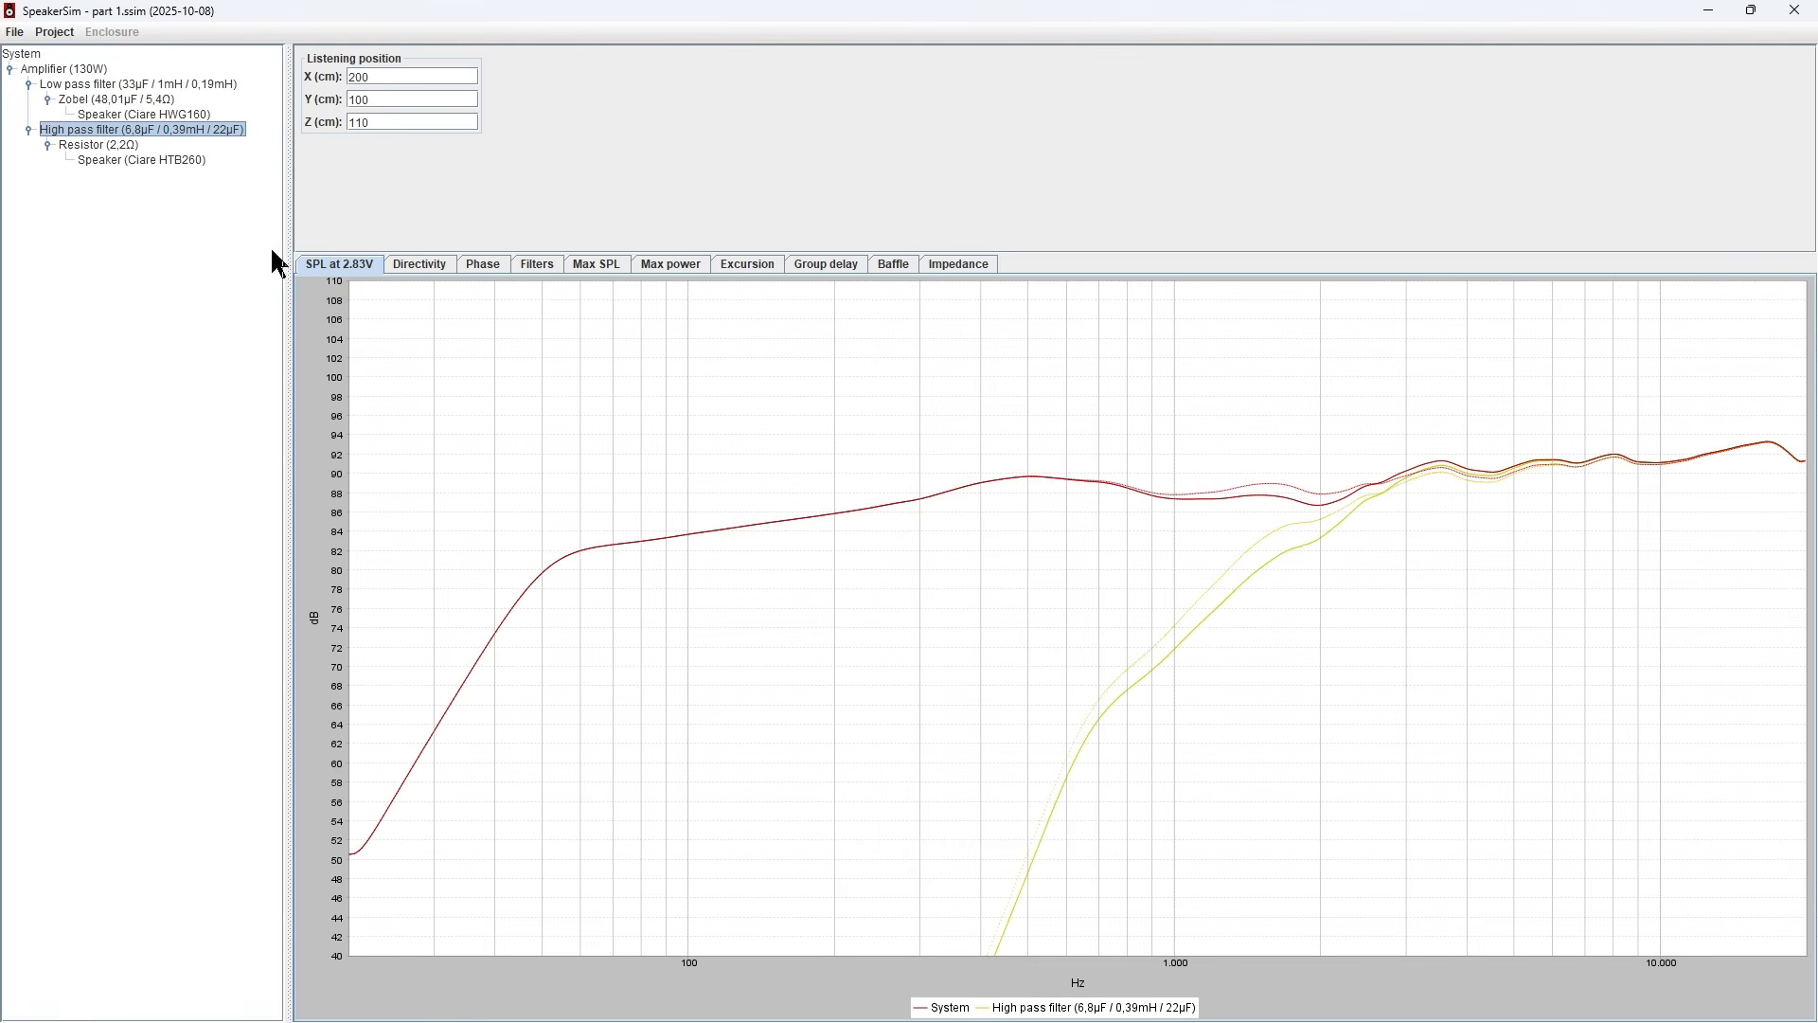
- Set the high pass filter's L1 to 0,56 mH and save the filter
double_click(163, 130)
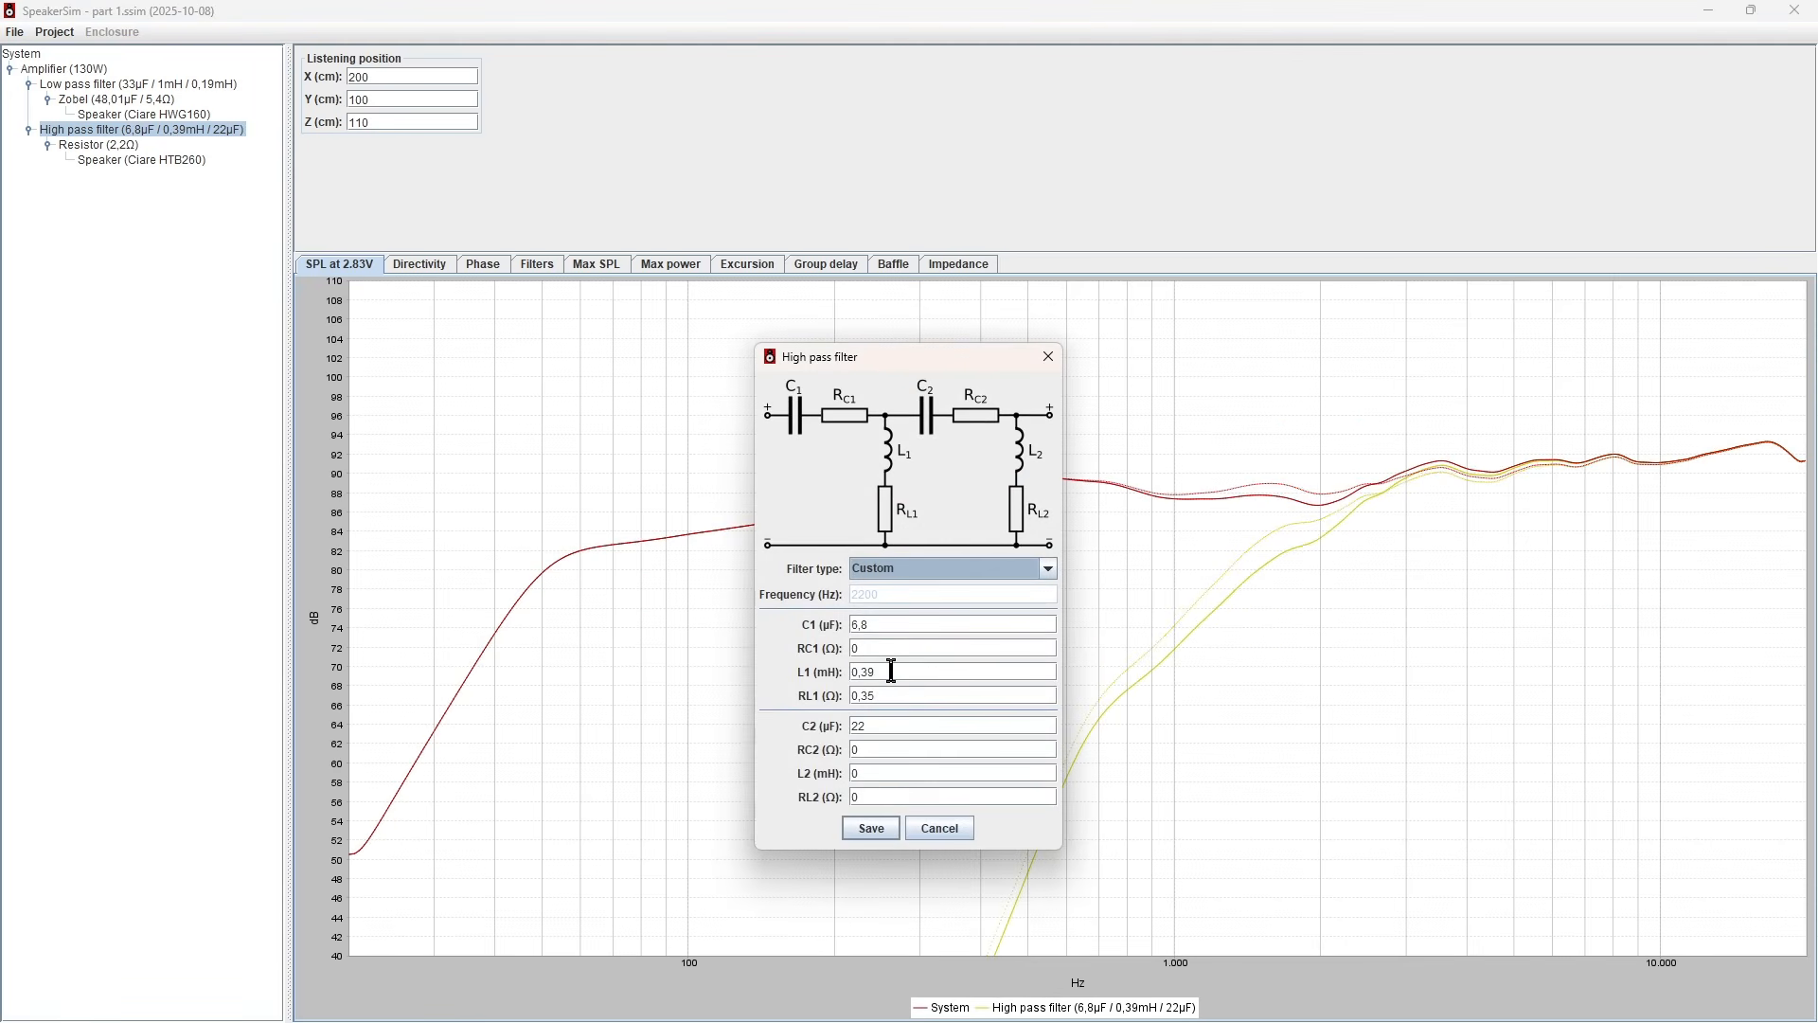
double_click(891, 671)
key(Left)
key(Left)
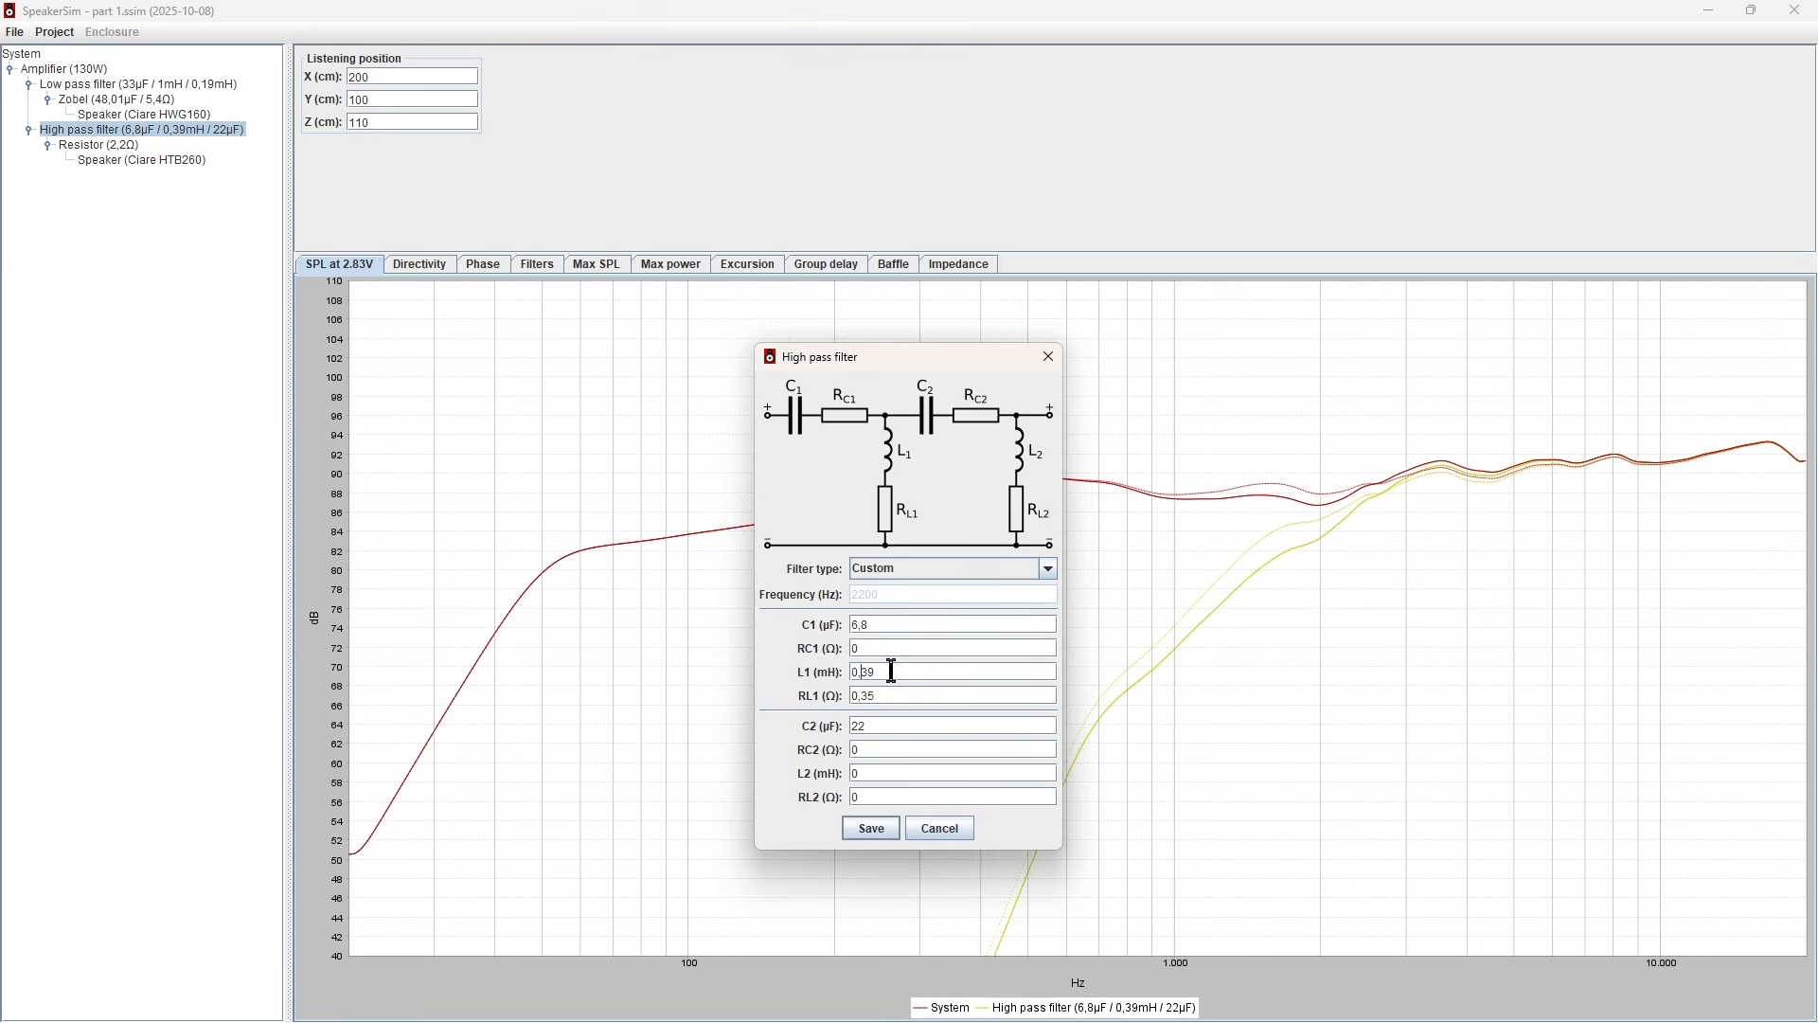
text(56)
click(875, 825)
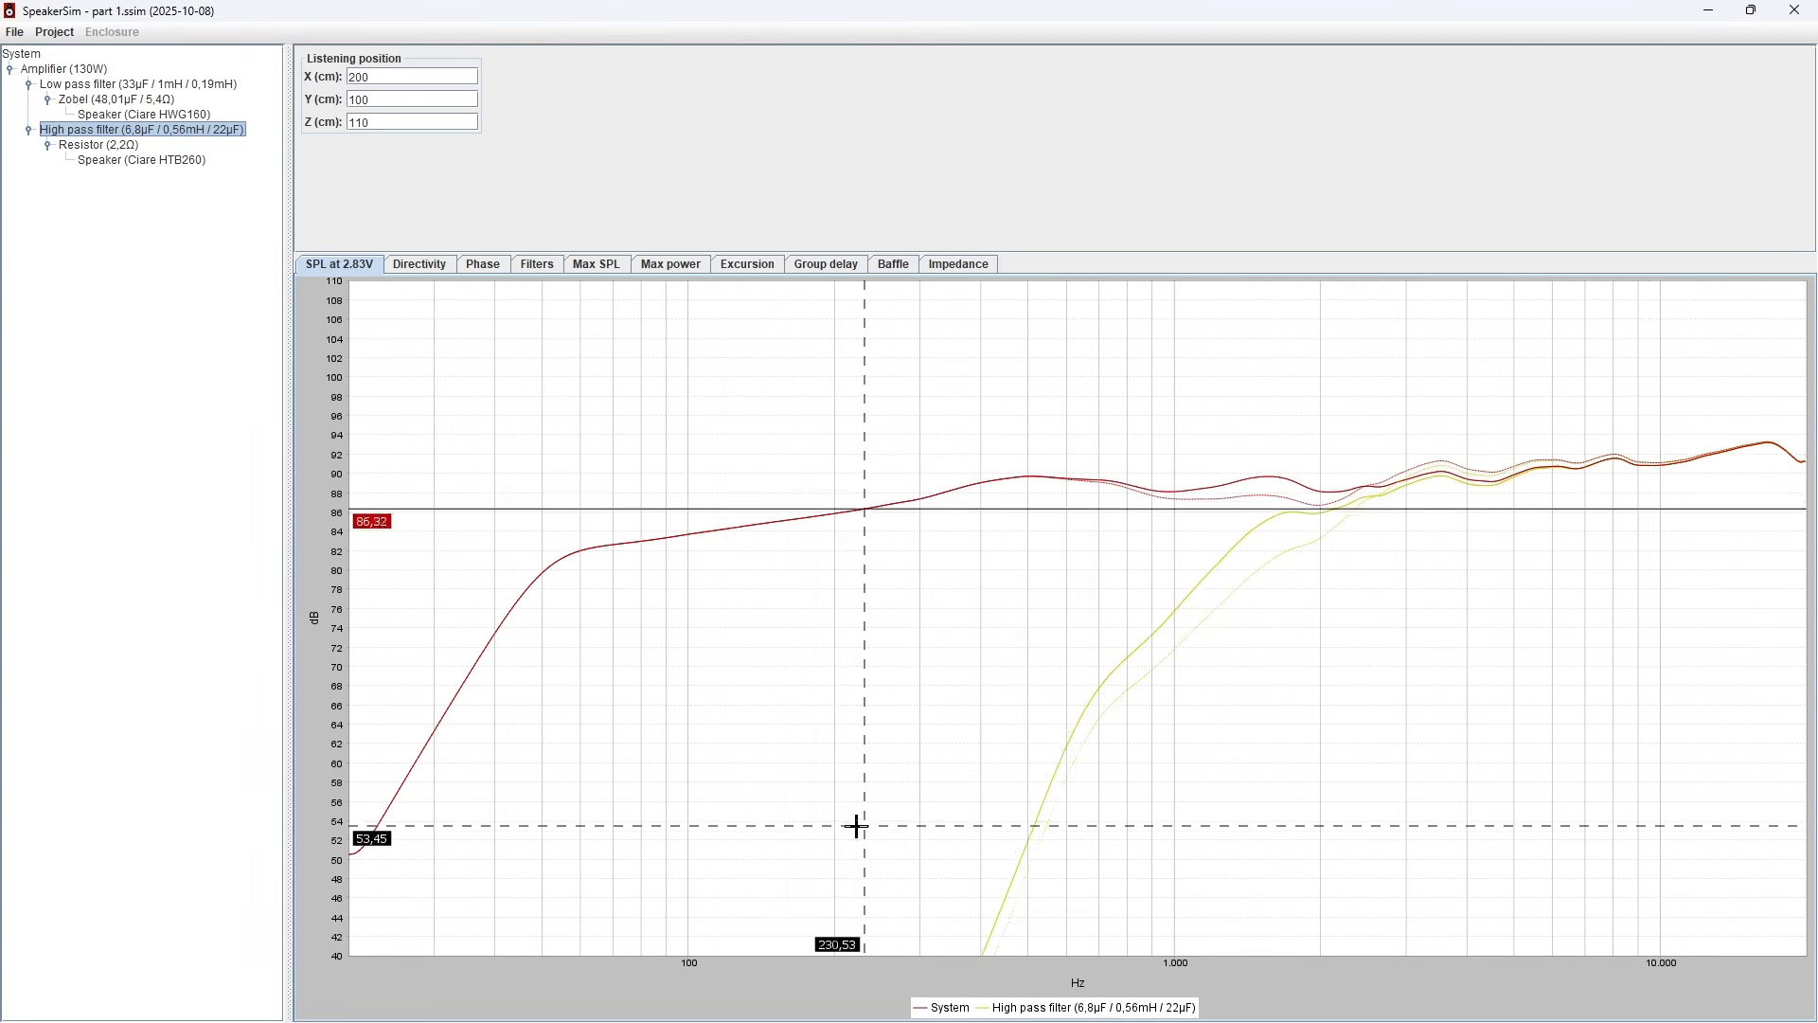
- Examine the directivity of the low pass branch and the amplifier, and compare the phase of both filter branches
click(112, 84)
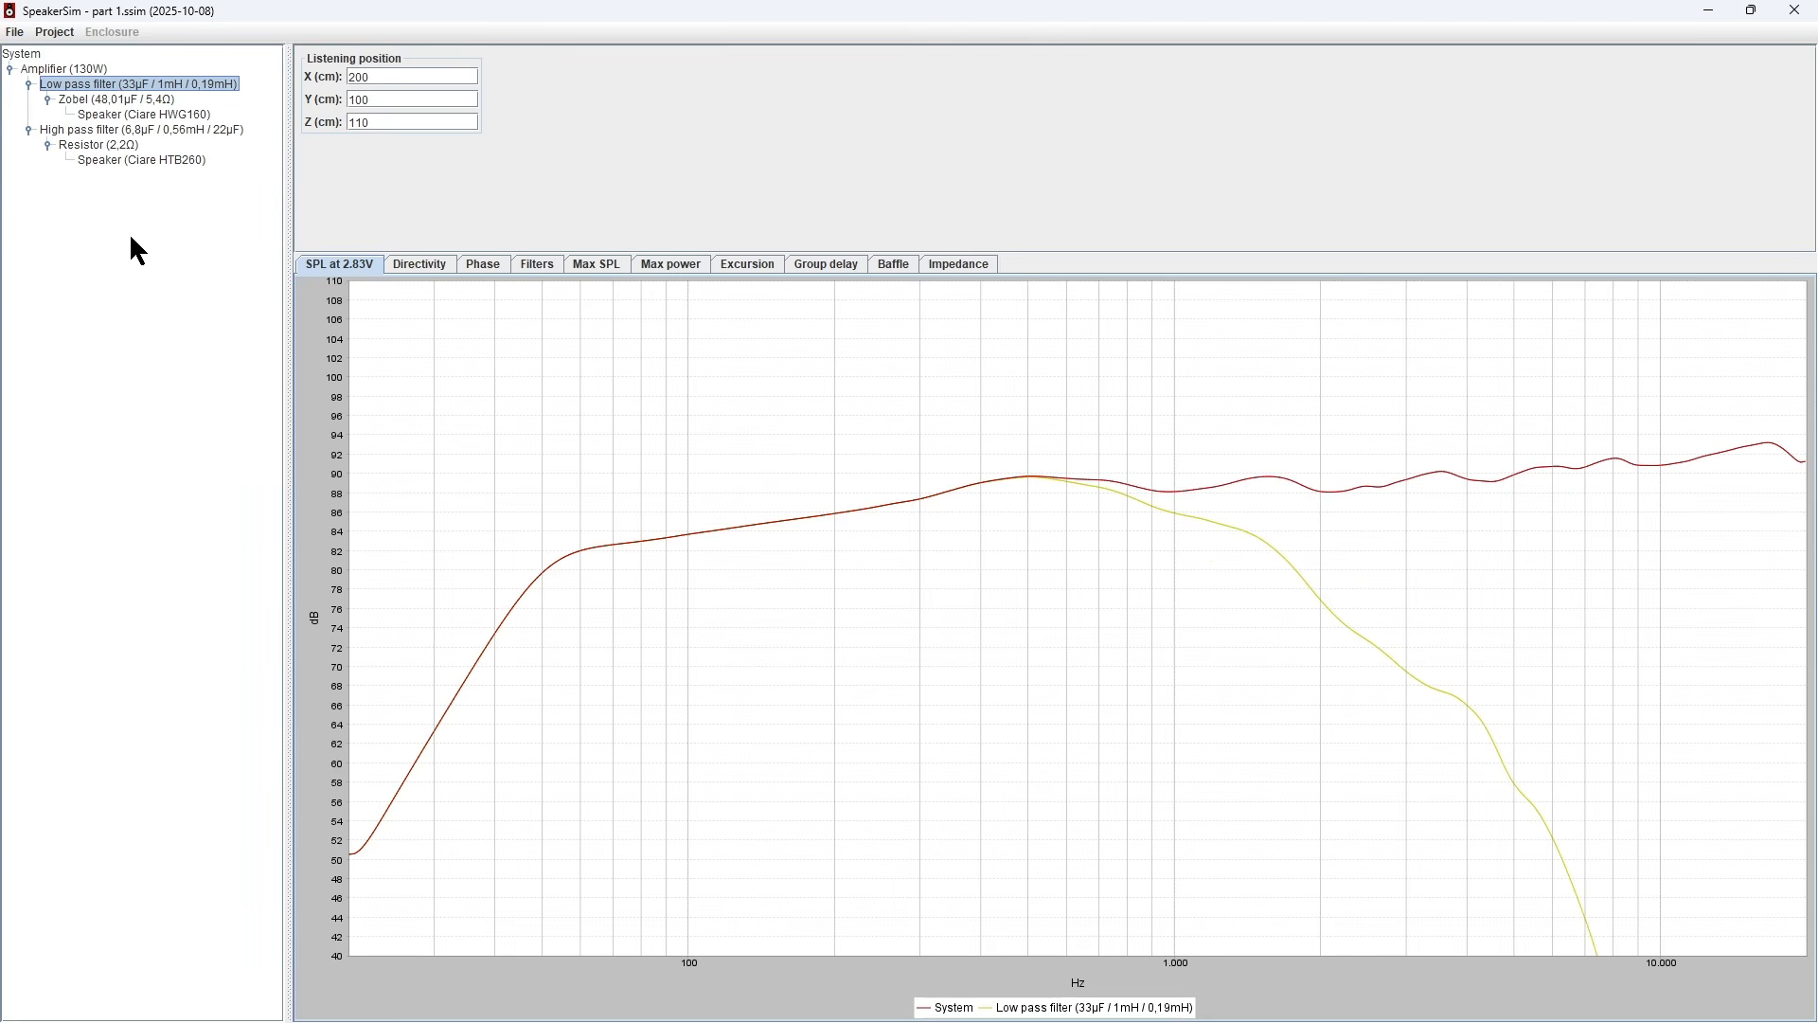
click(419, 264)
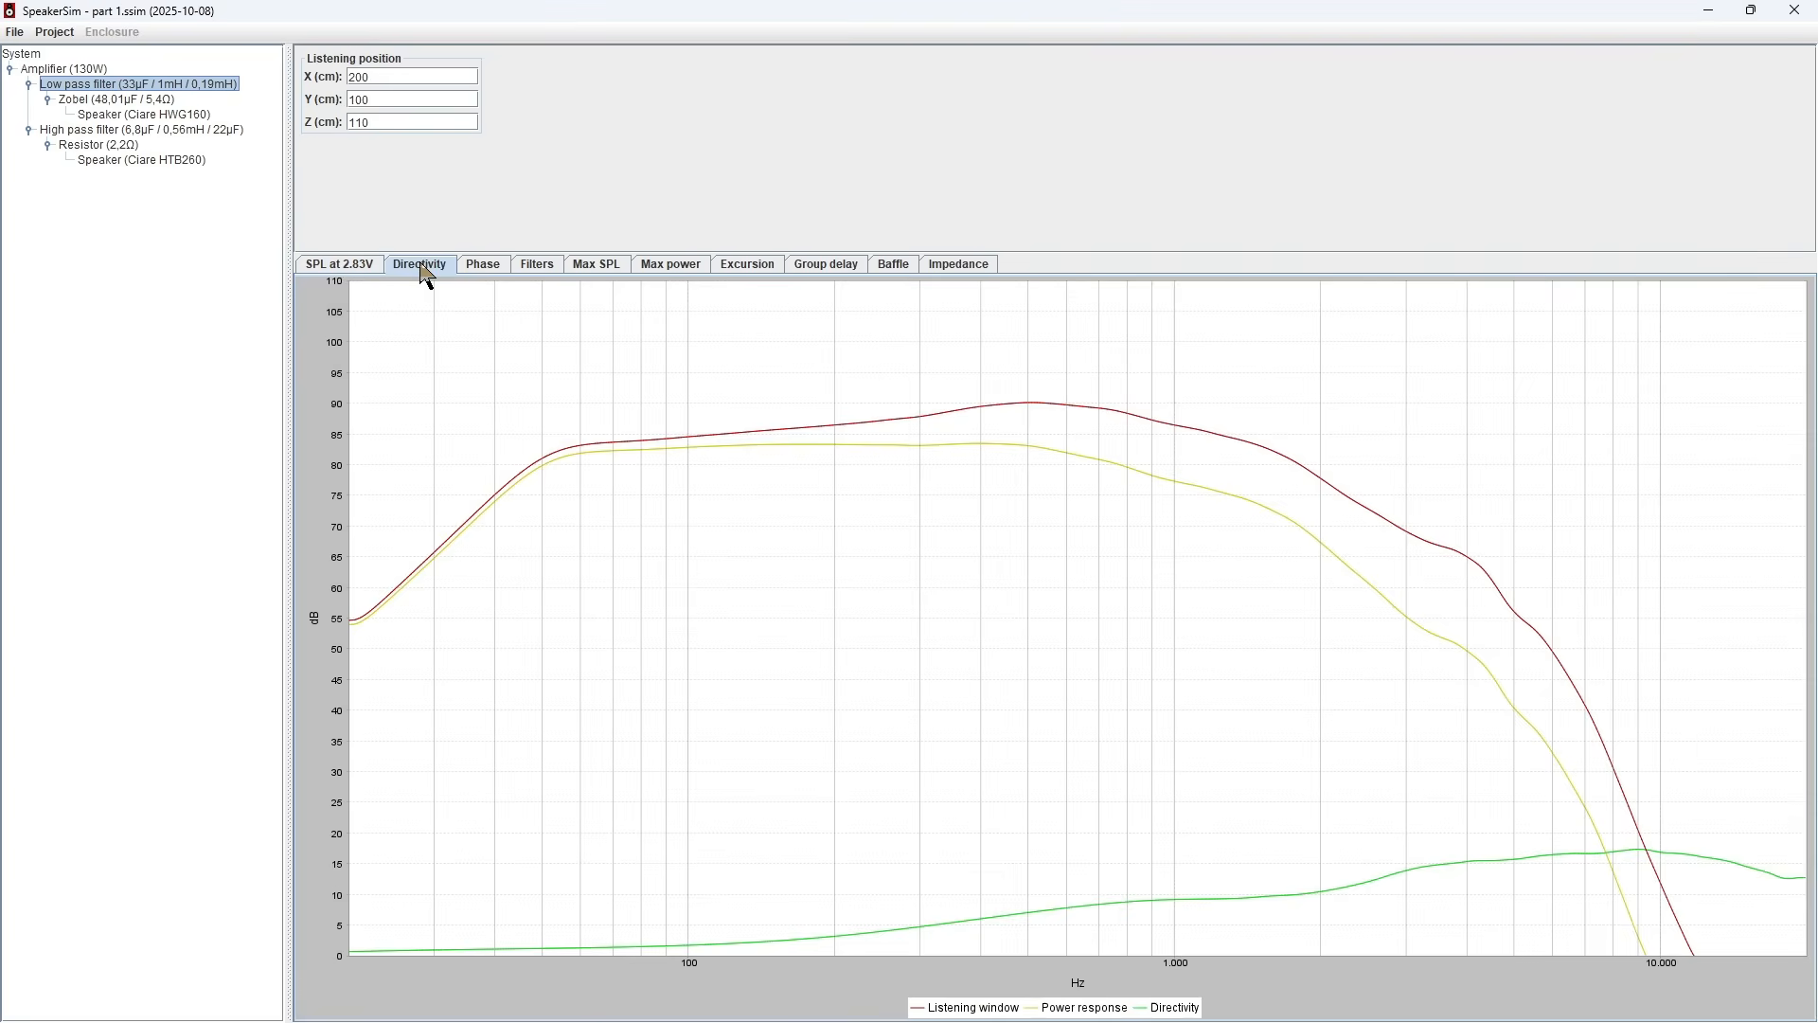
click(93, 69)
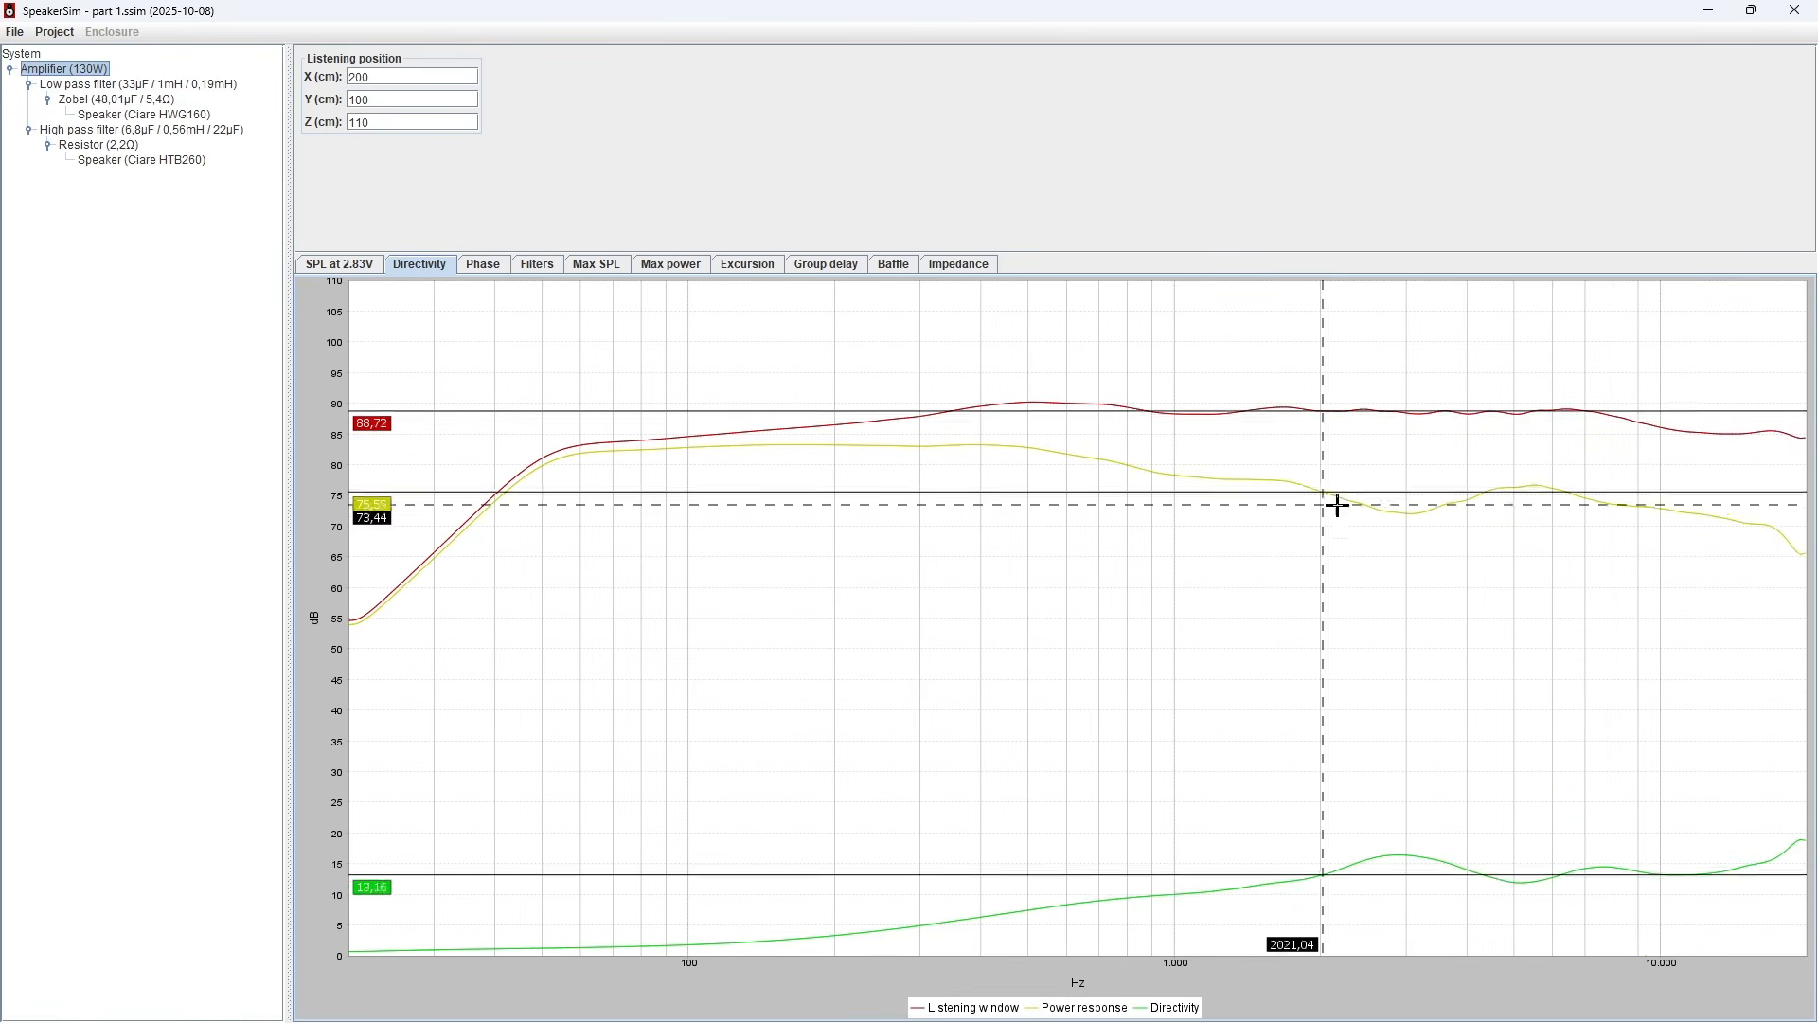
click(486, 267)
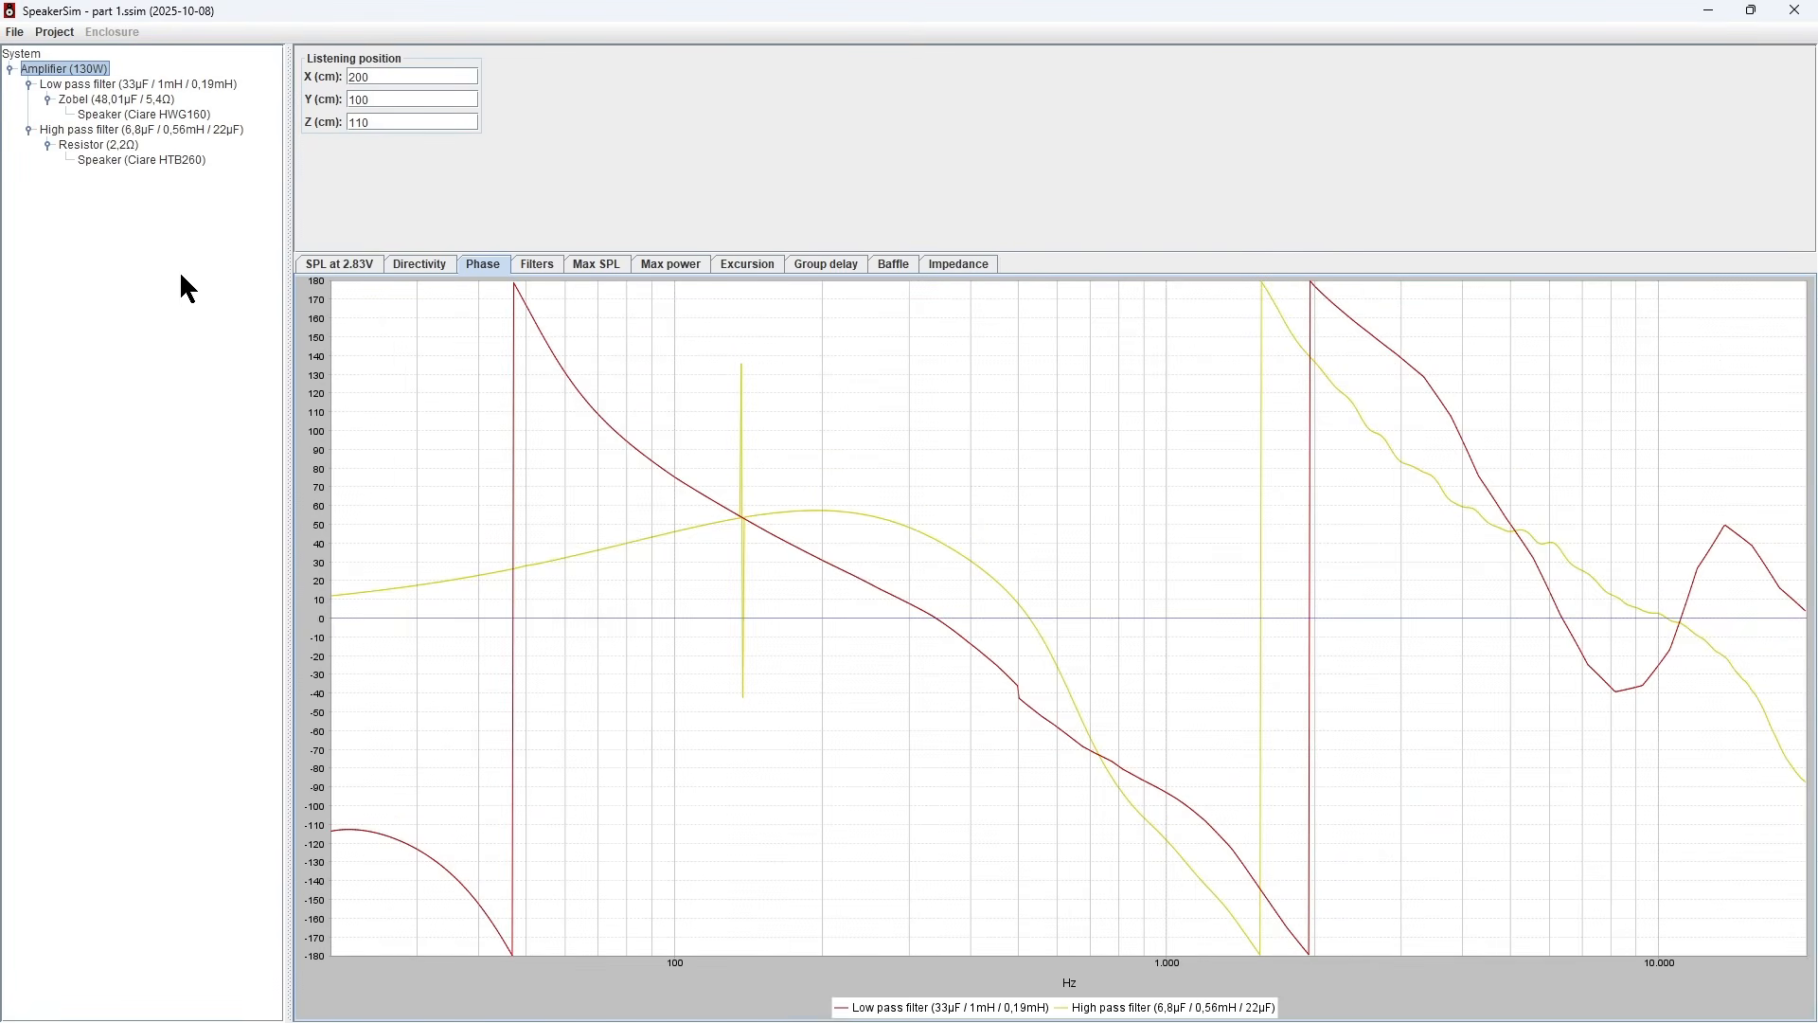
- Try a driver X position of 102 cm for the Ciare HTB260 and display the amplifier's phase curves
click(171, 161)
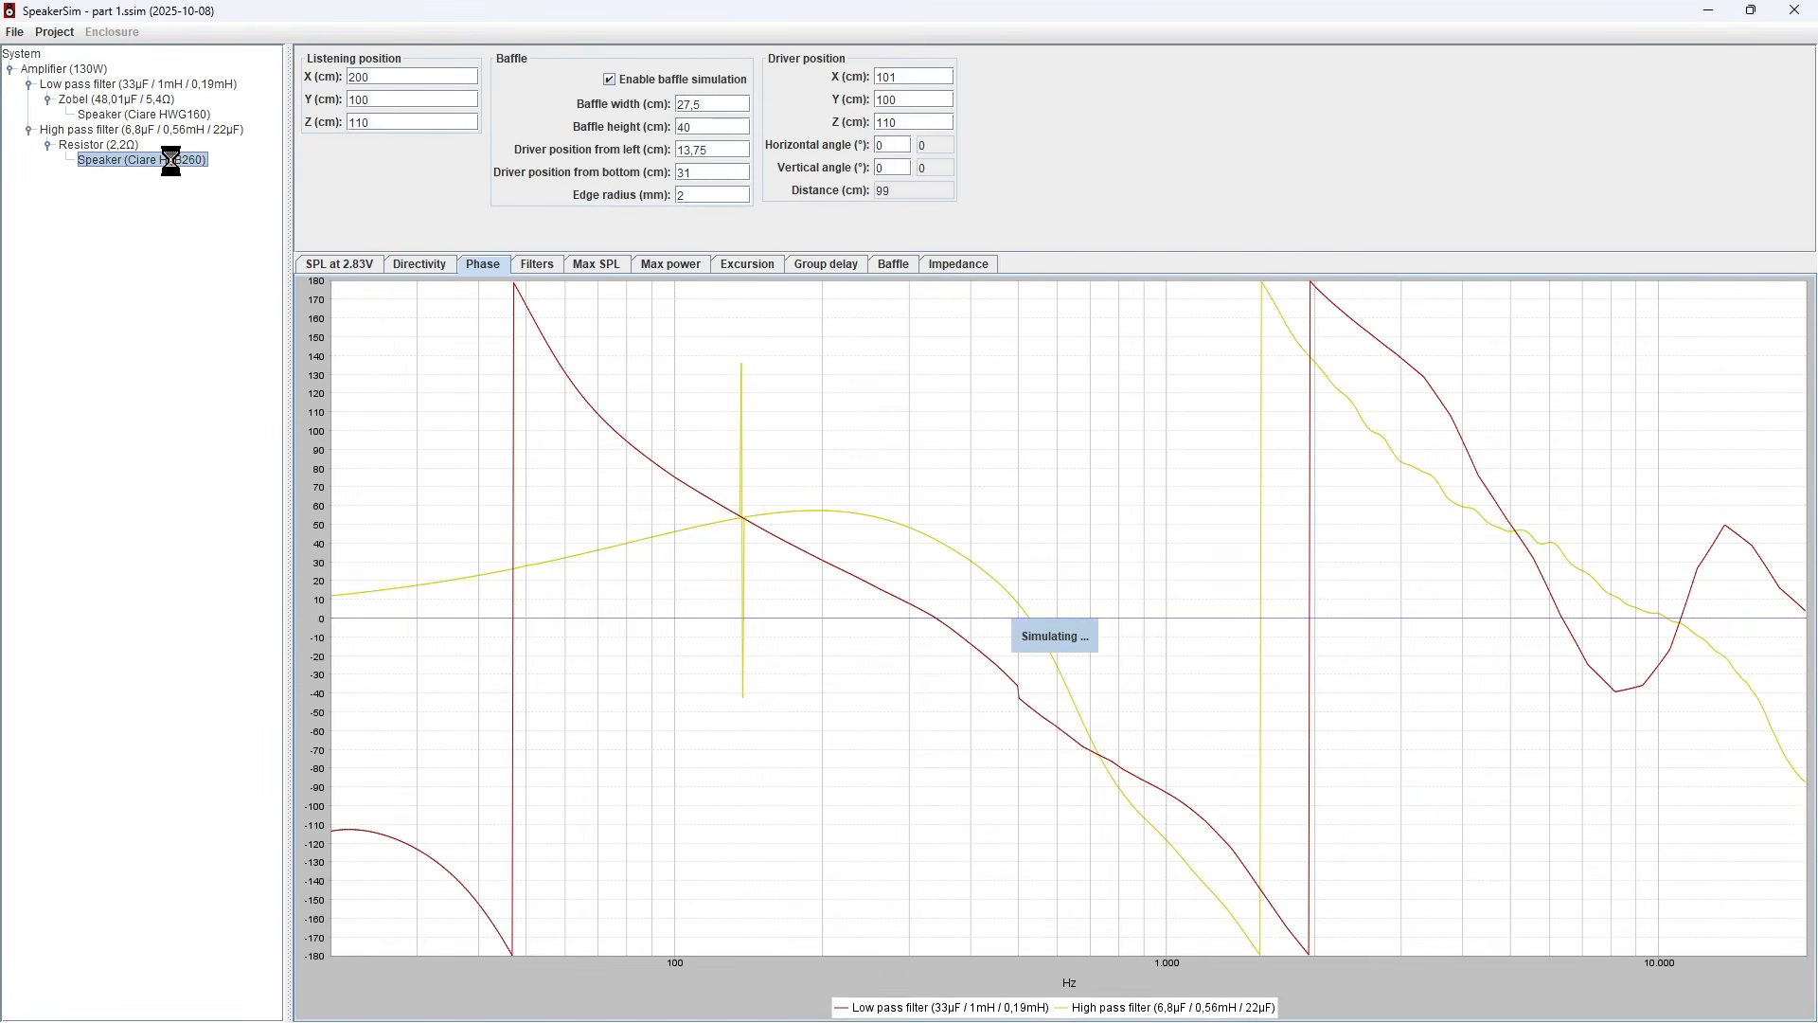
click(912, 79)
text(102)
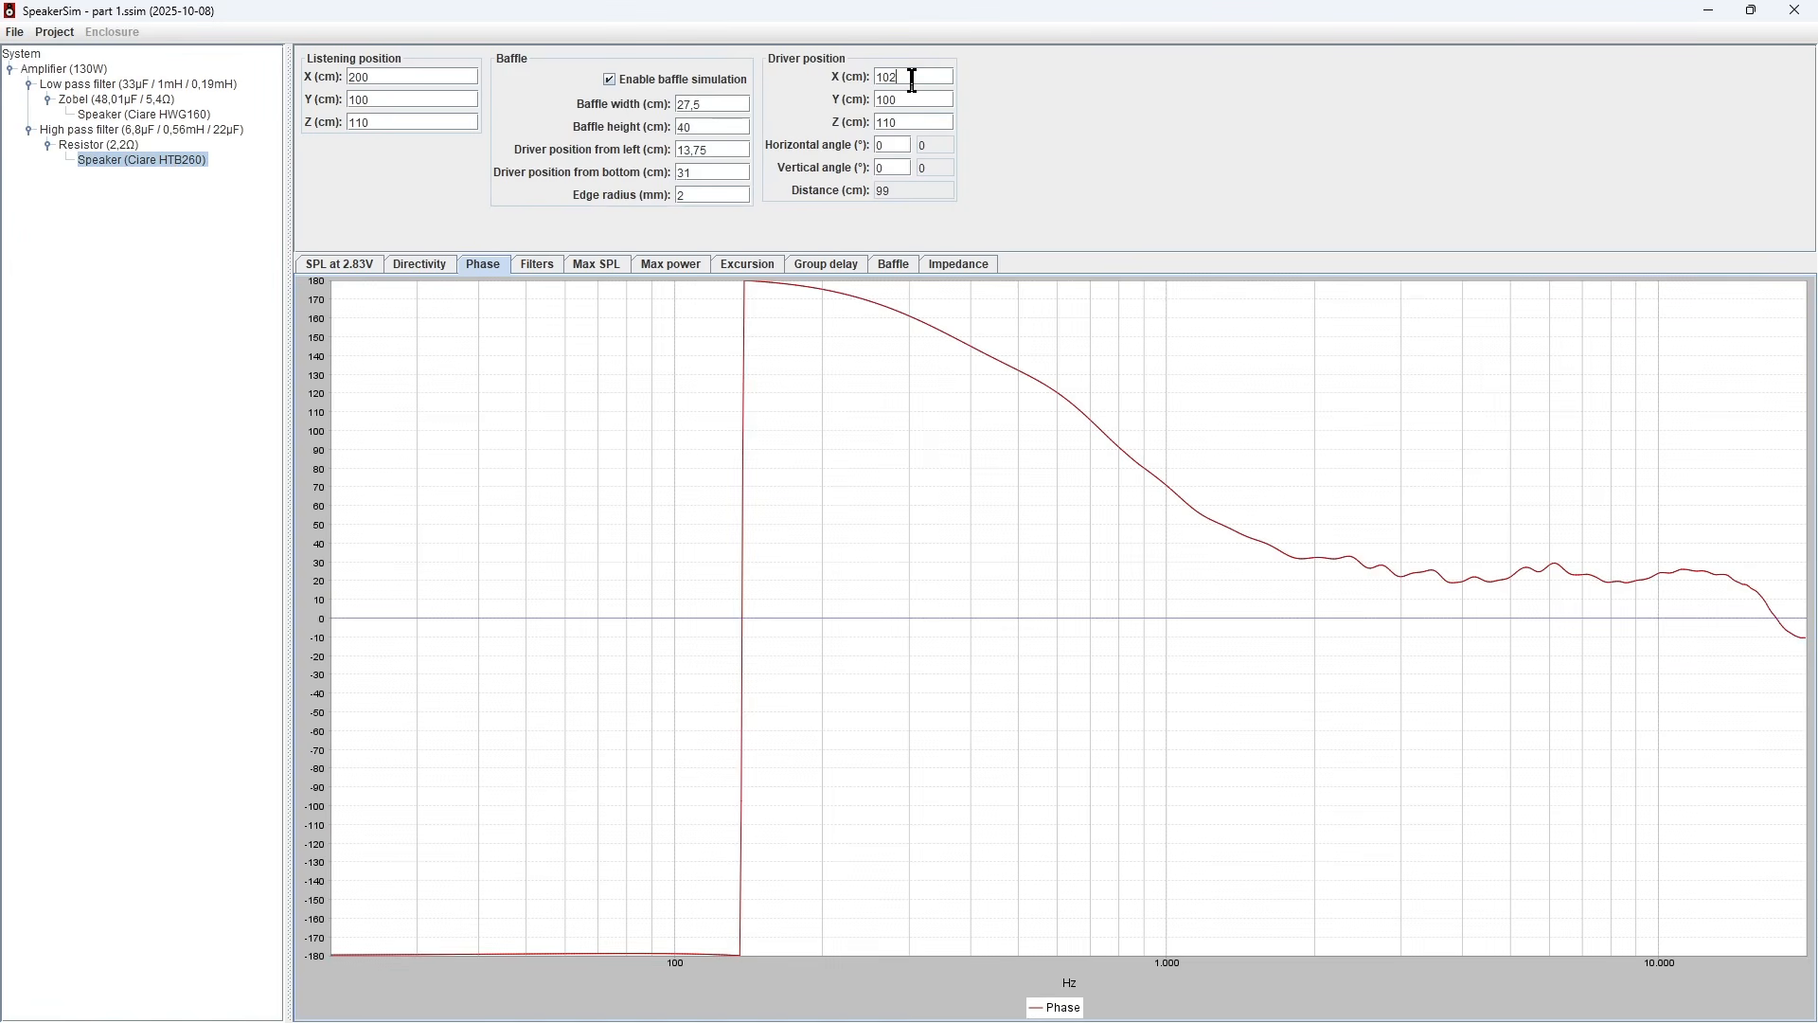
click(912, 99)
click(80, 69)
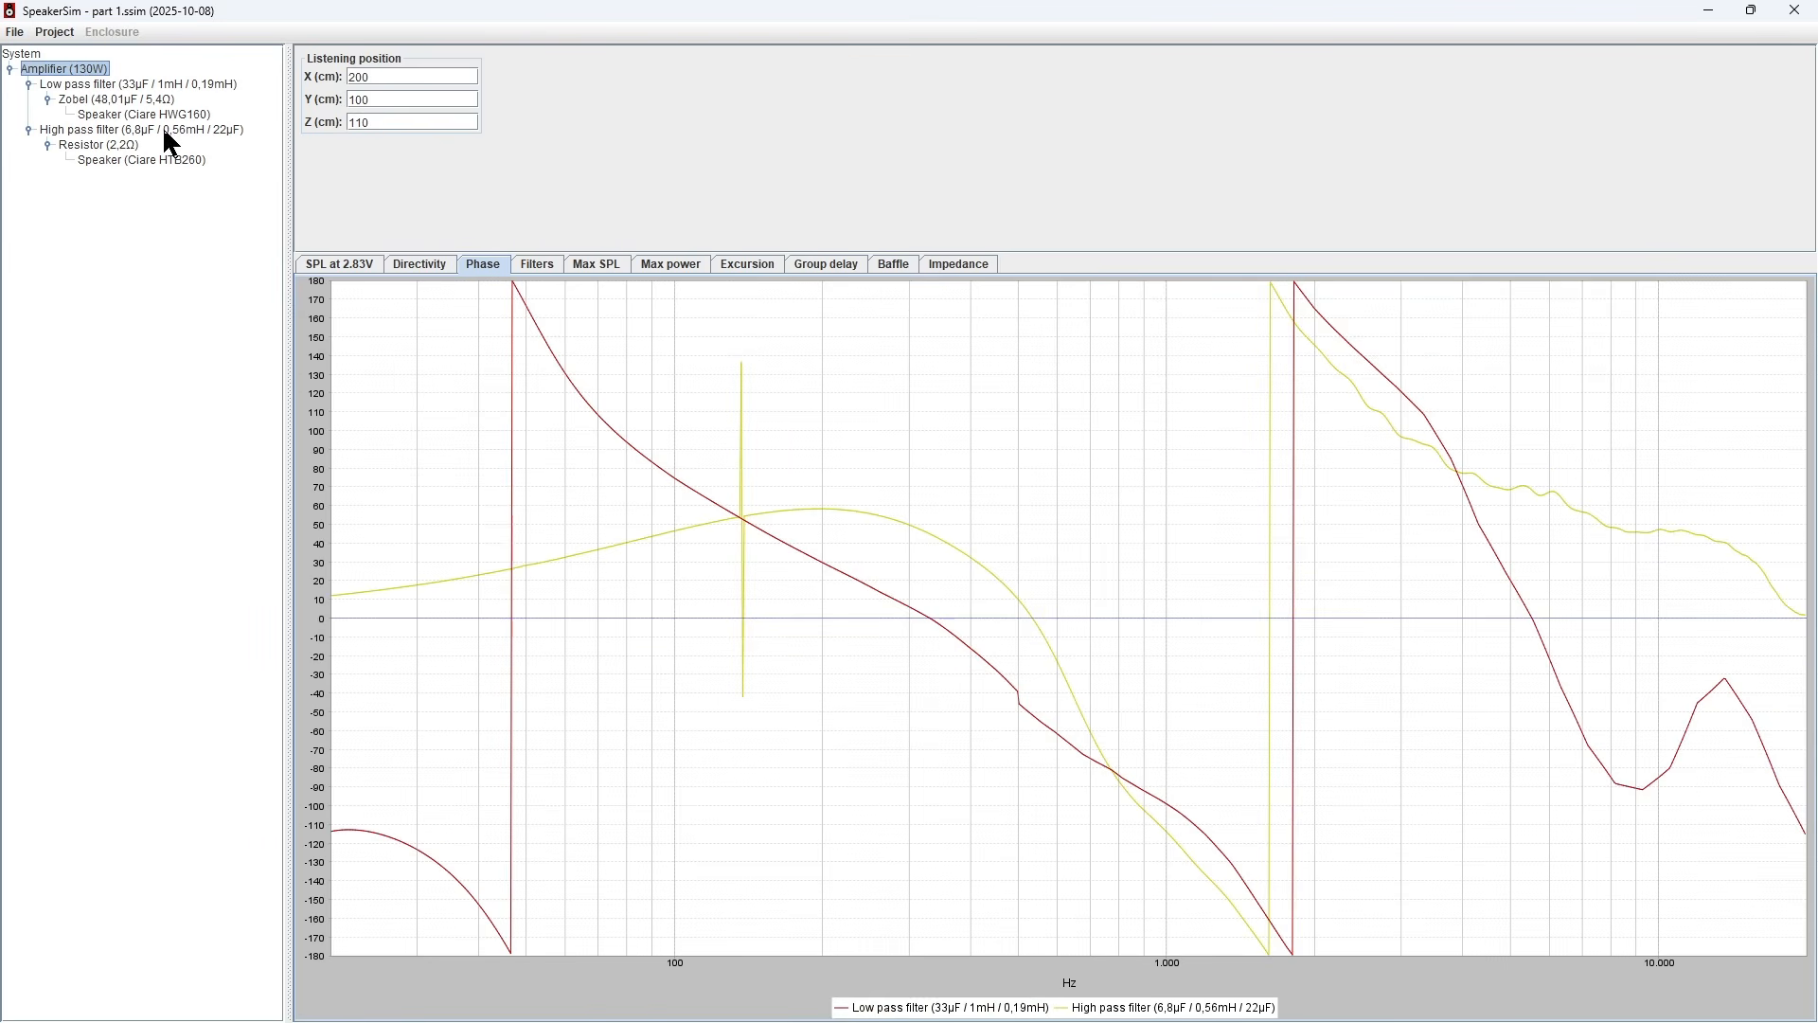
- Set the Ciare HTB260's driver X position to 103 cm and display the amplifier's phase curves
click(163, 159)
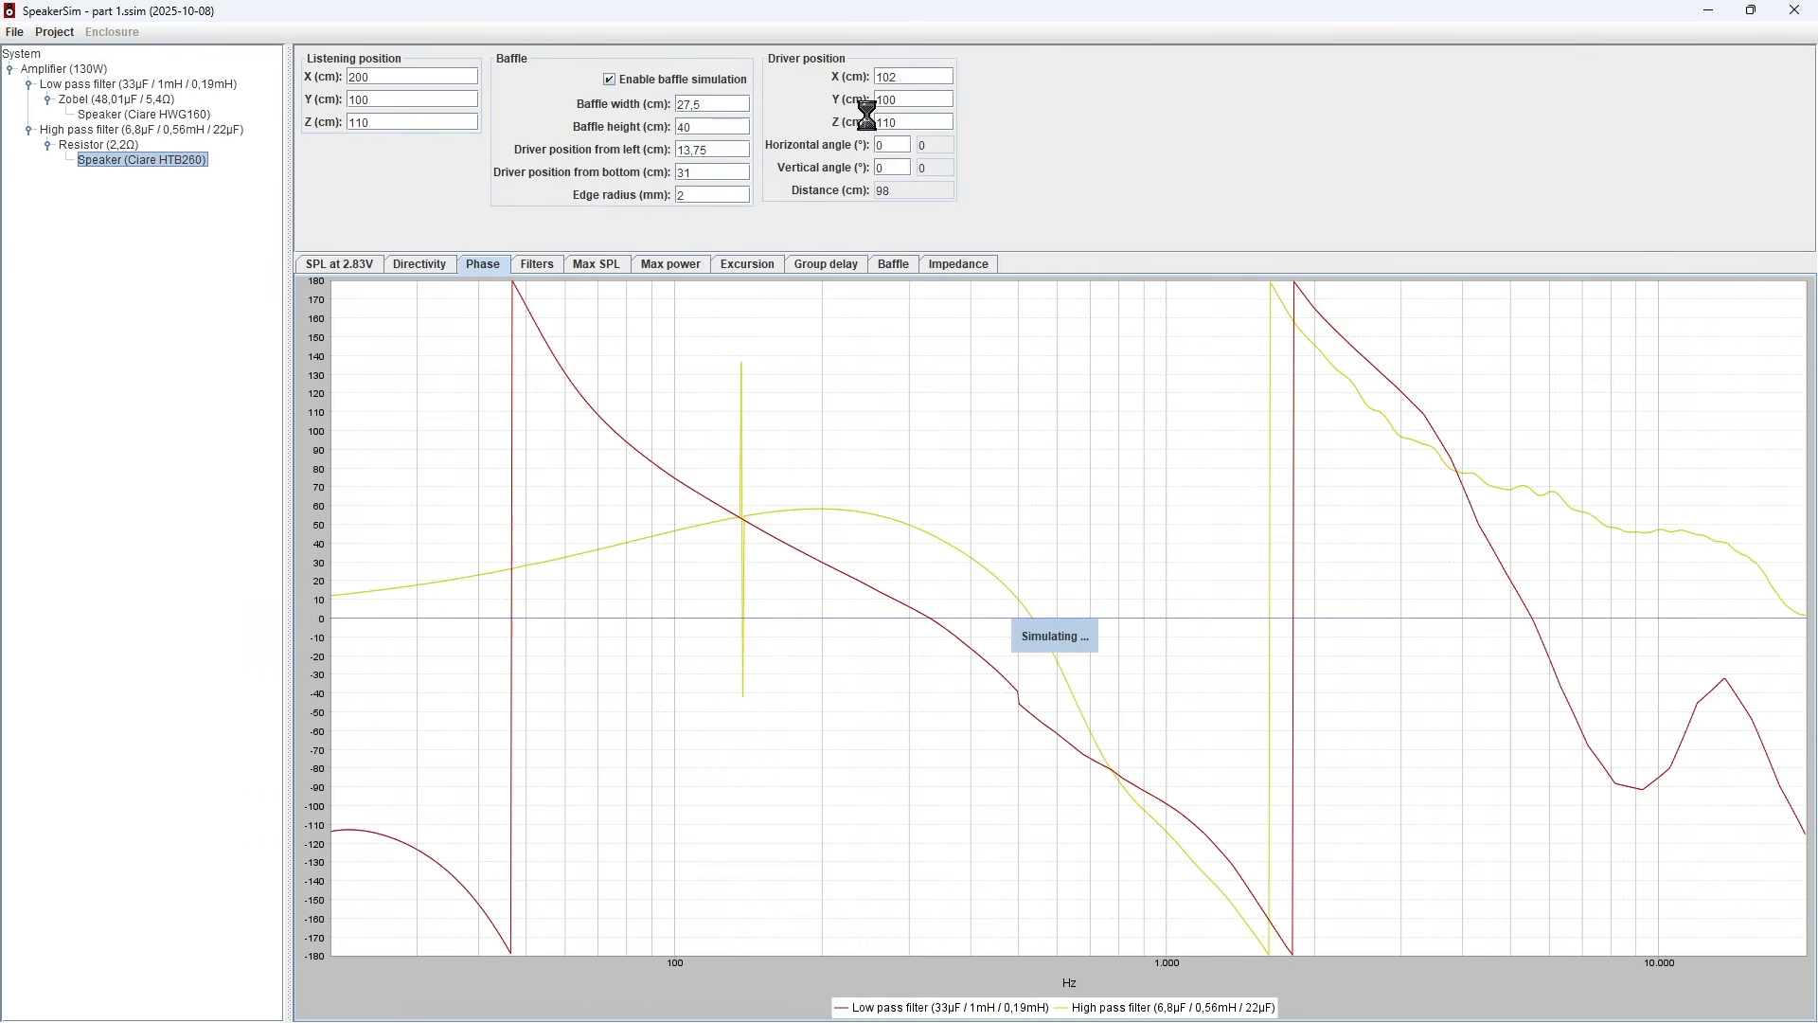
double_click(923, 79)
text(103)
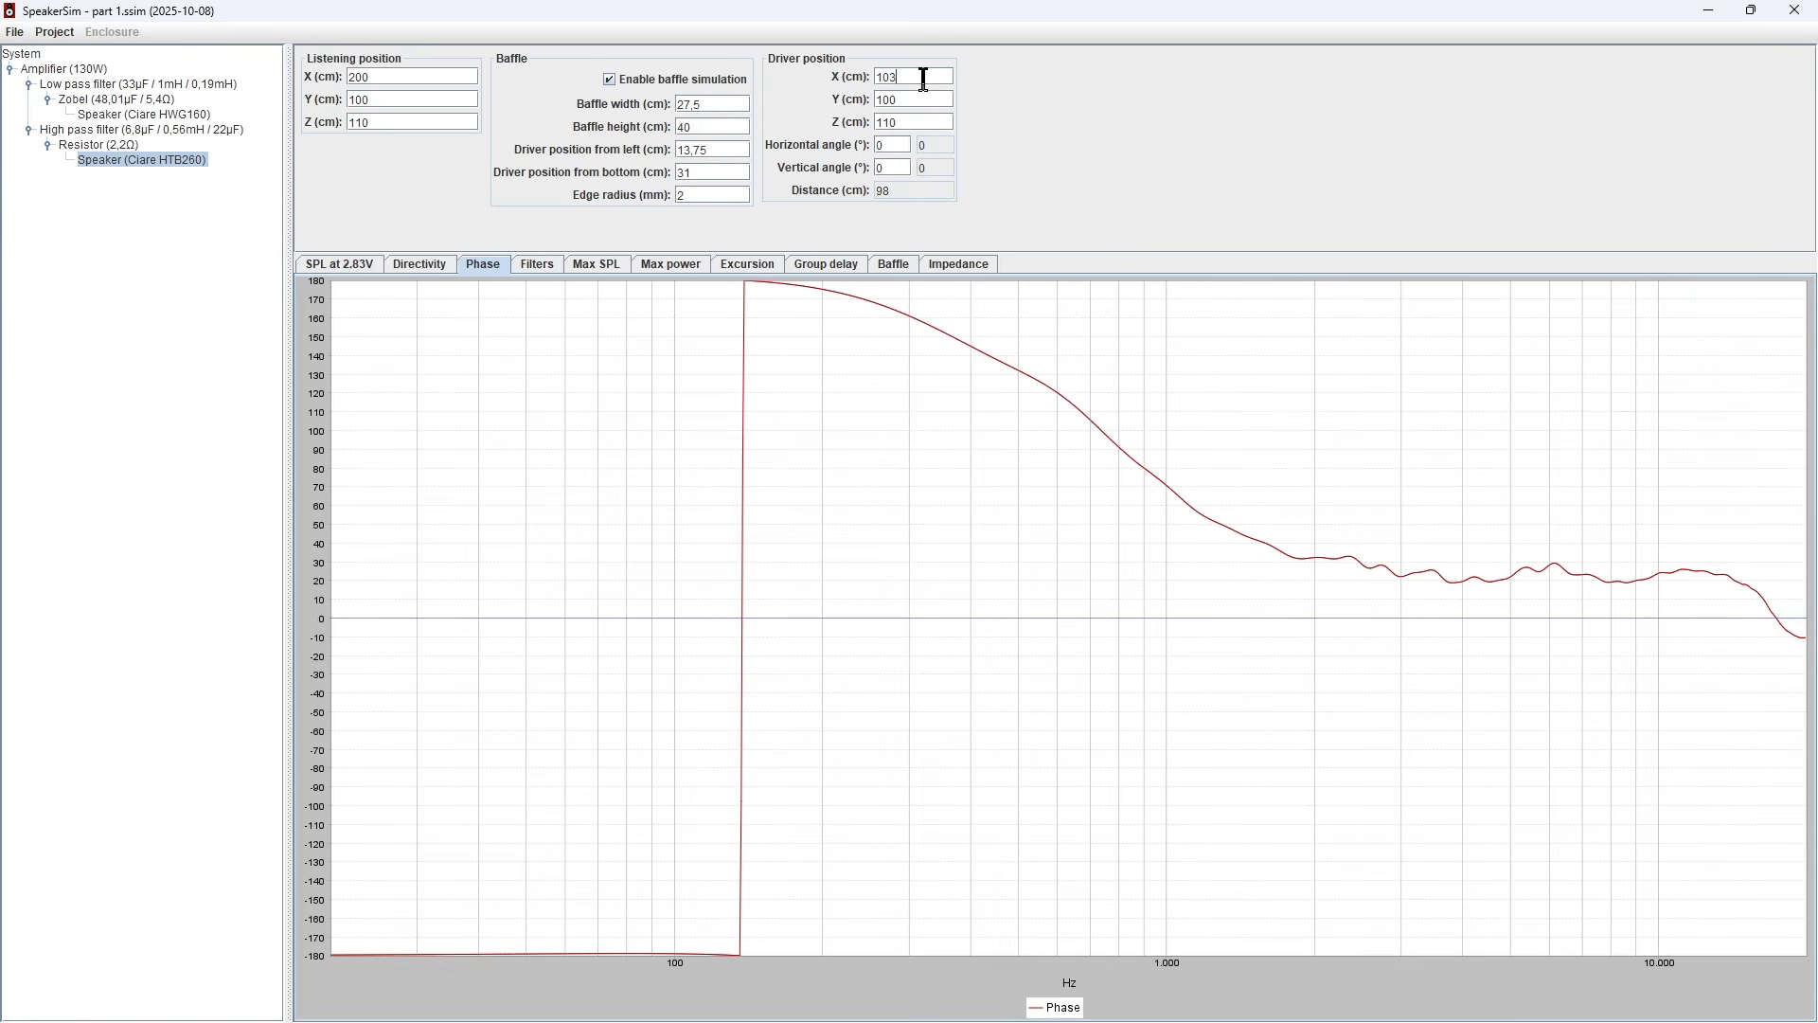
click(76, 68)
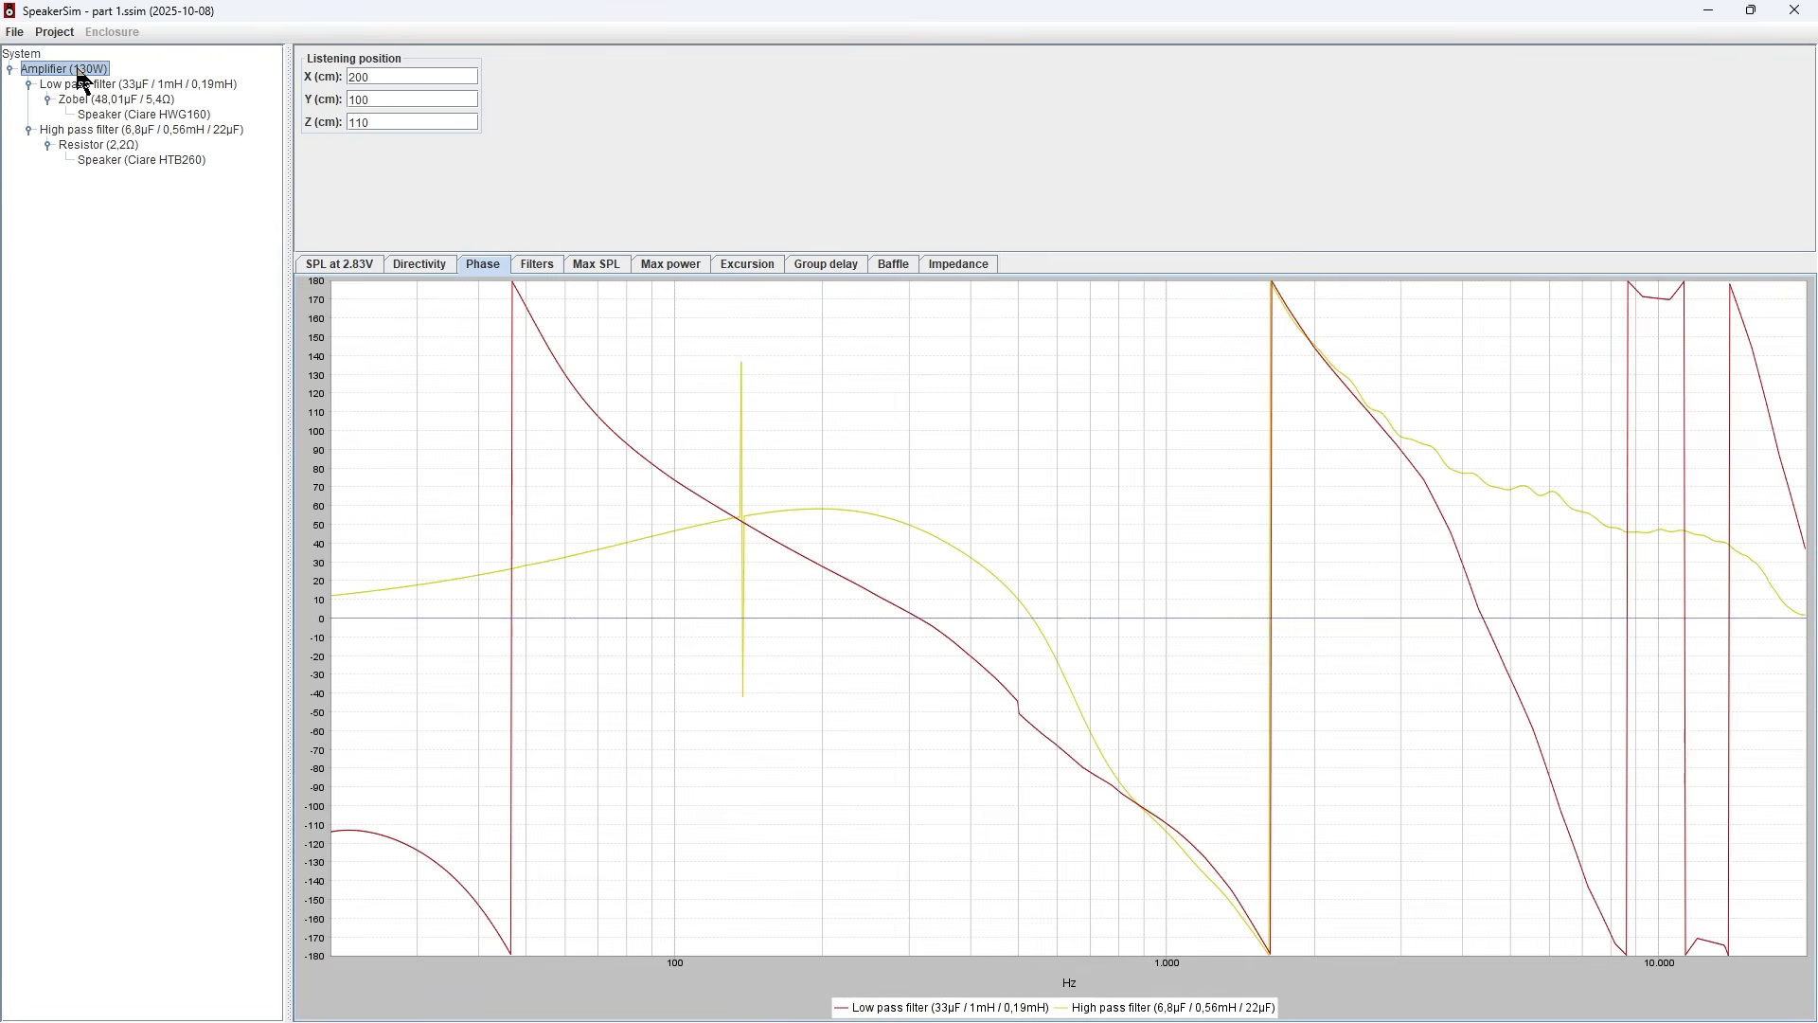
- Review the amplifier's filter, max SPL, max power, excursion, group delay, baffle and impedance curves
click(544, 269)
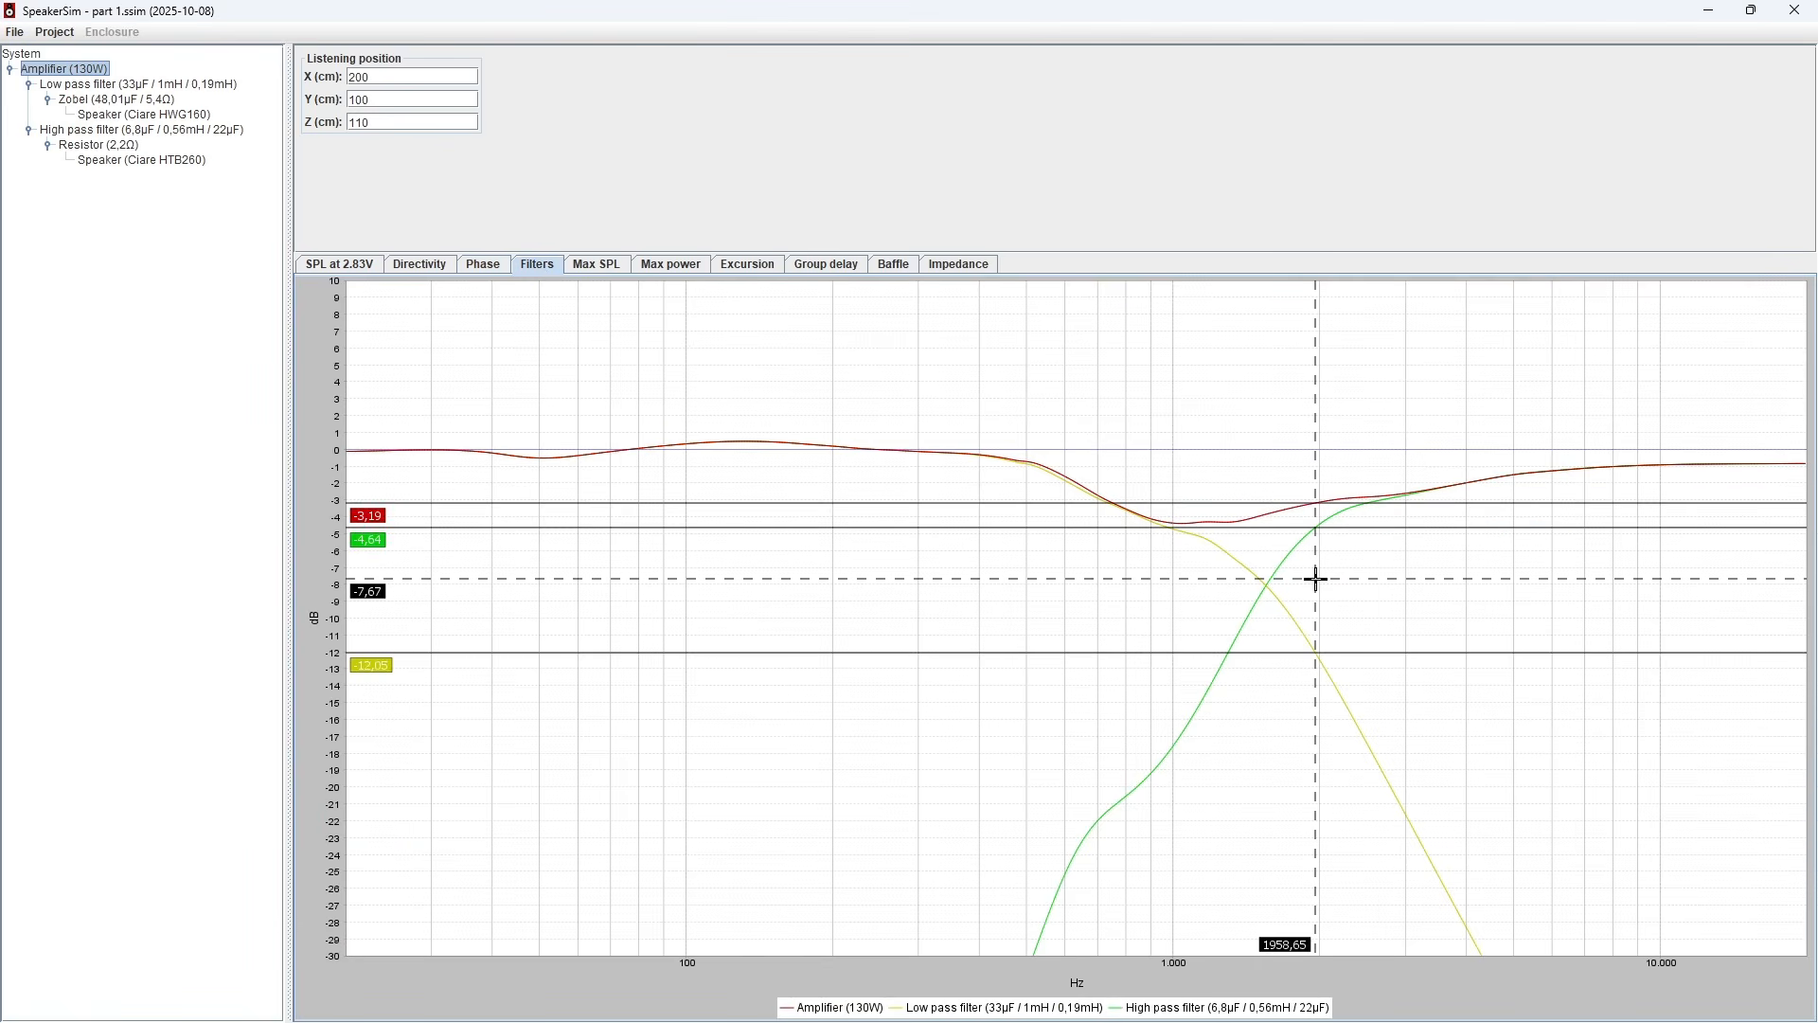
click(591, 269)
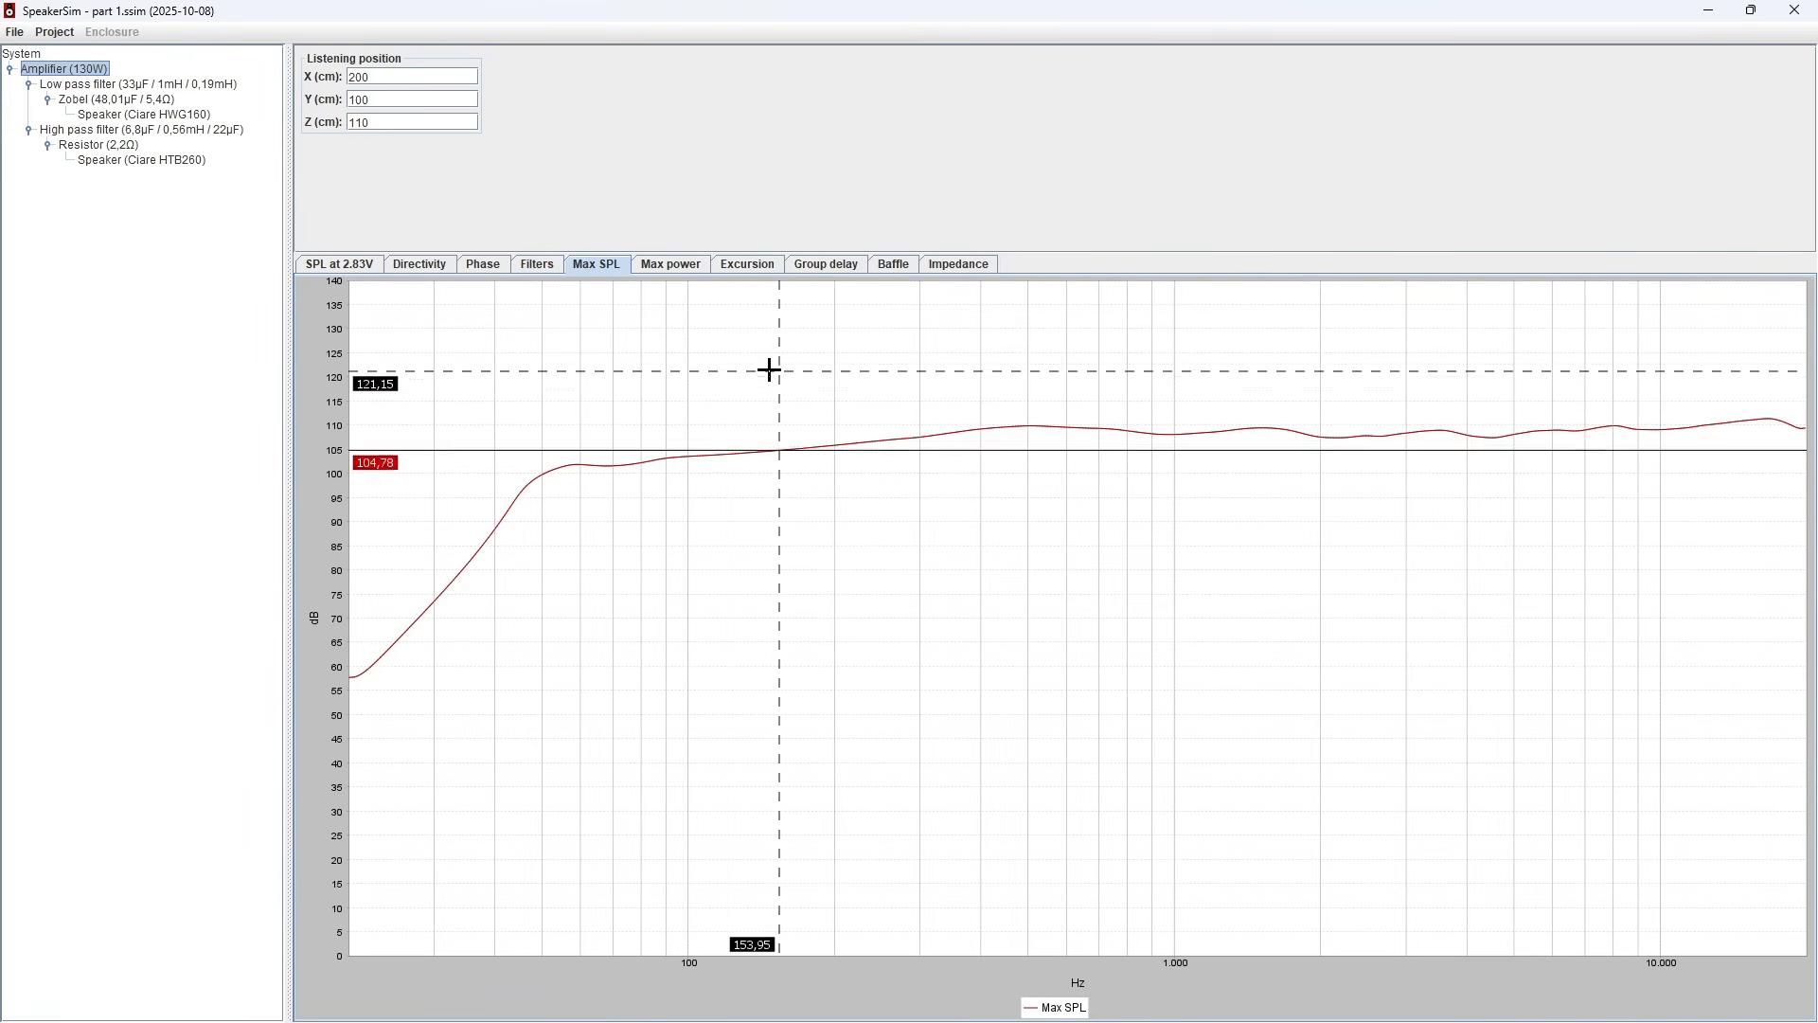
click(671, 265)
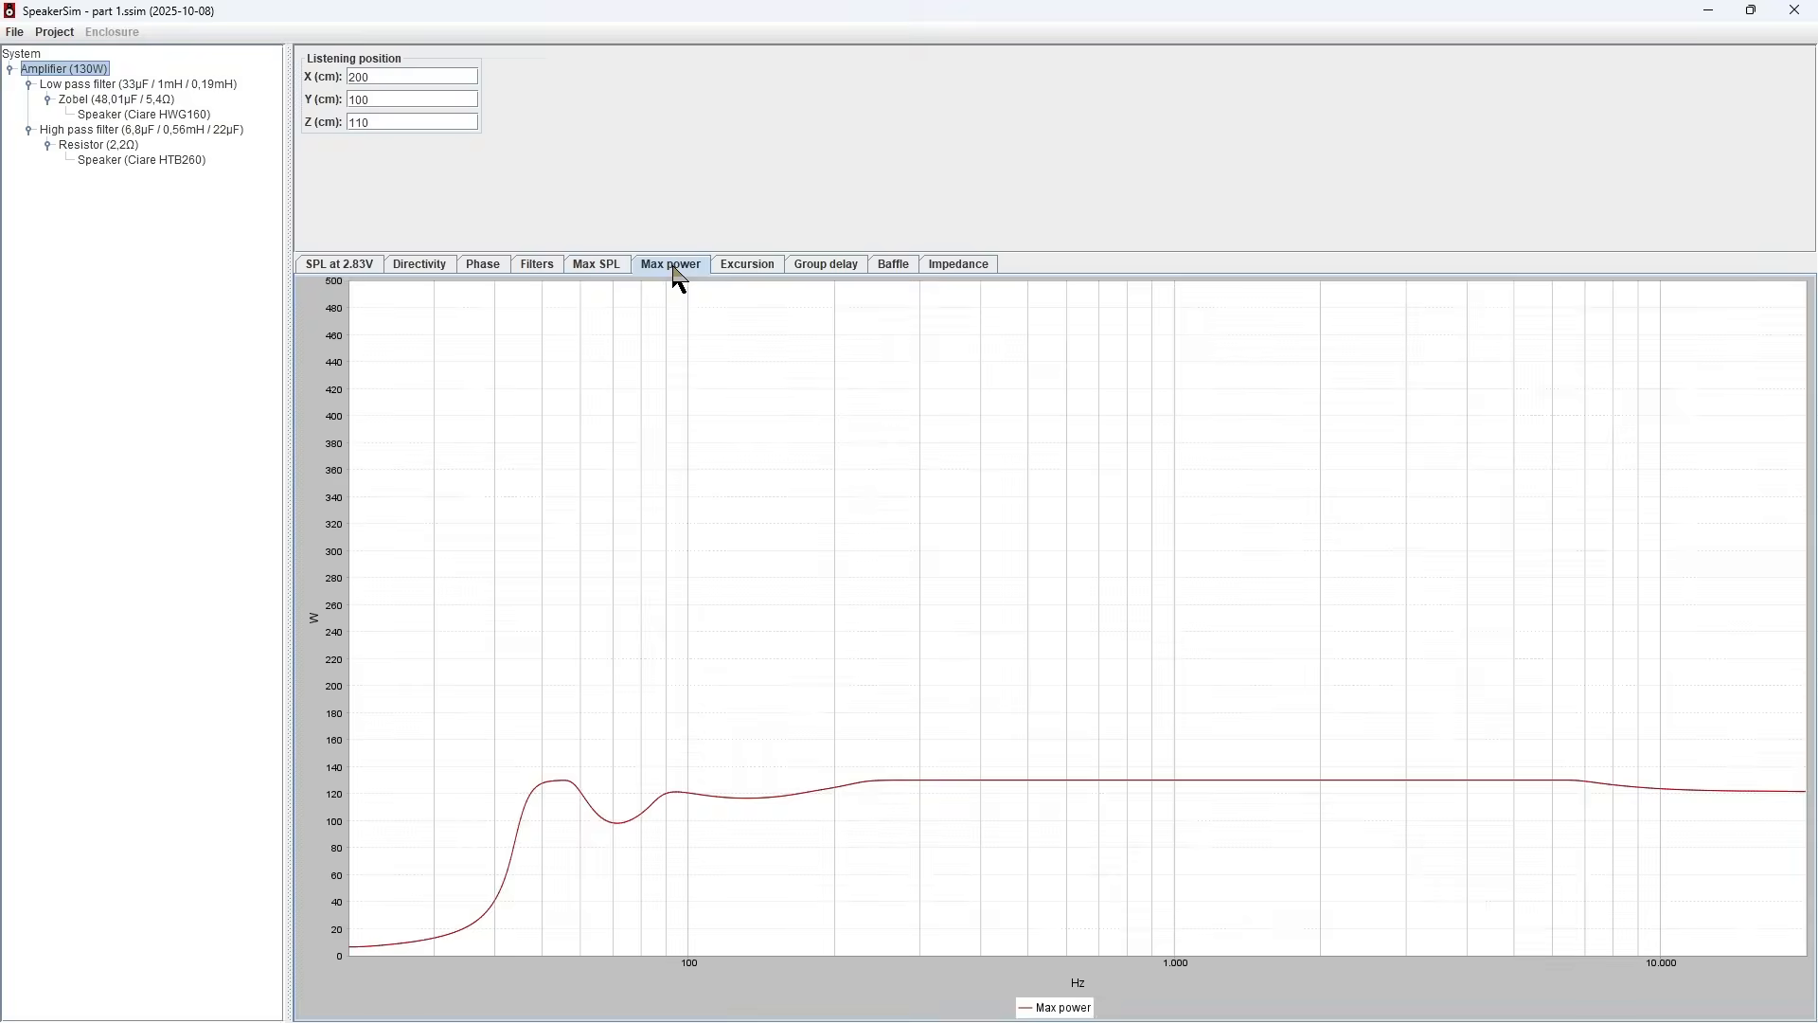
click(740, 268)
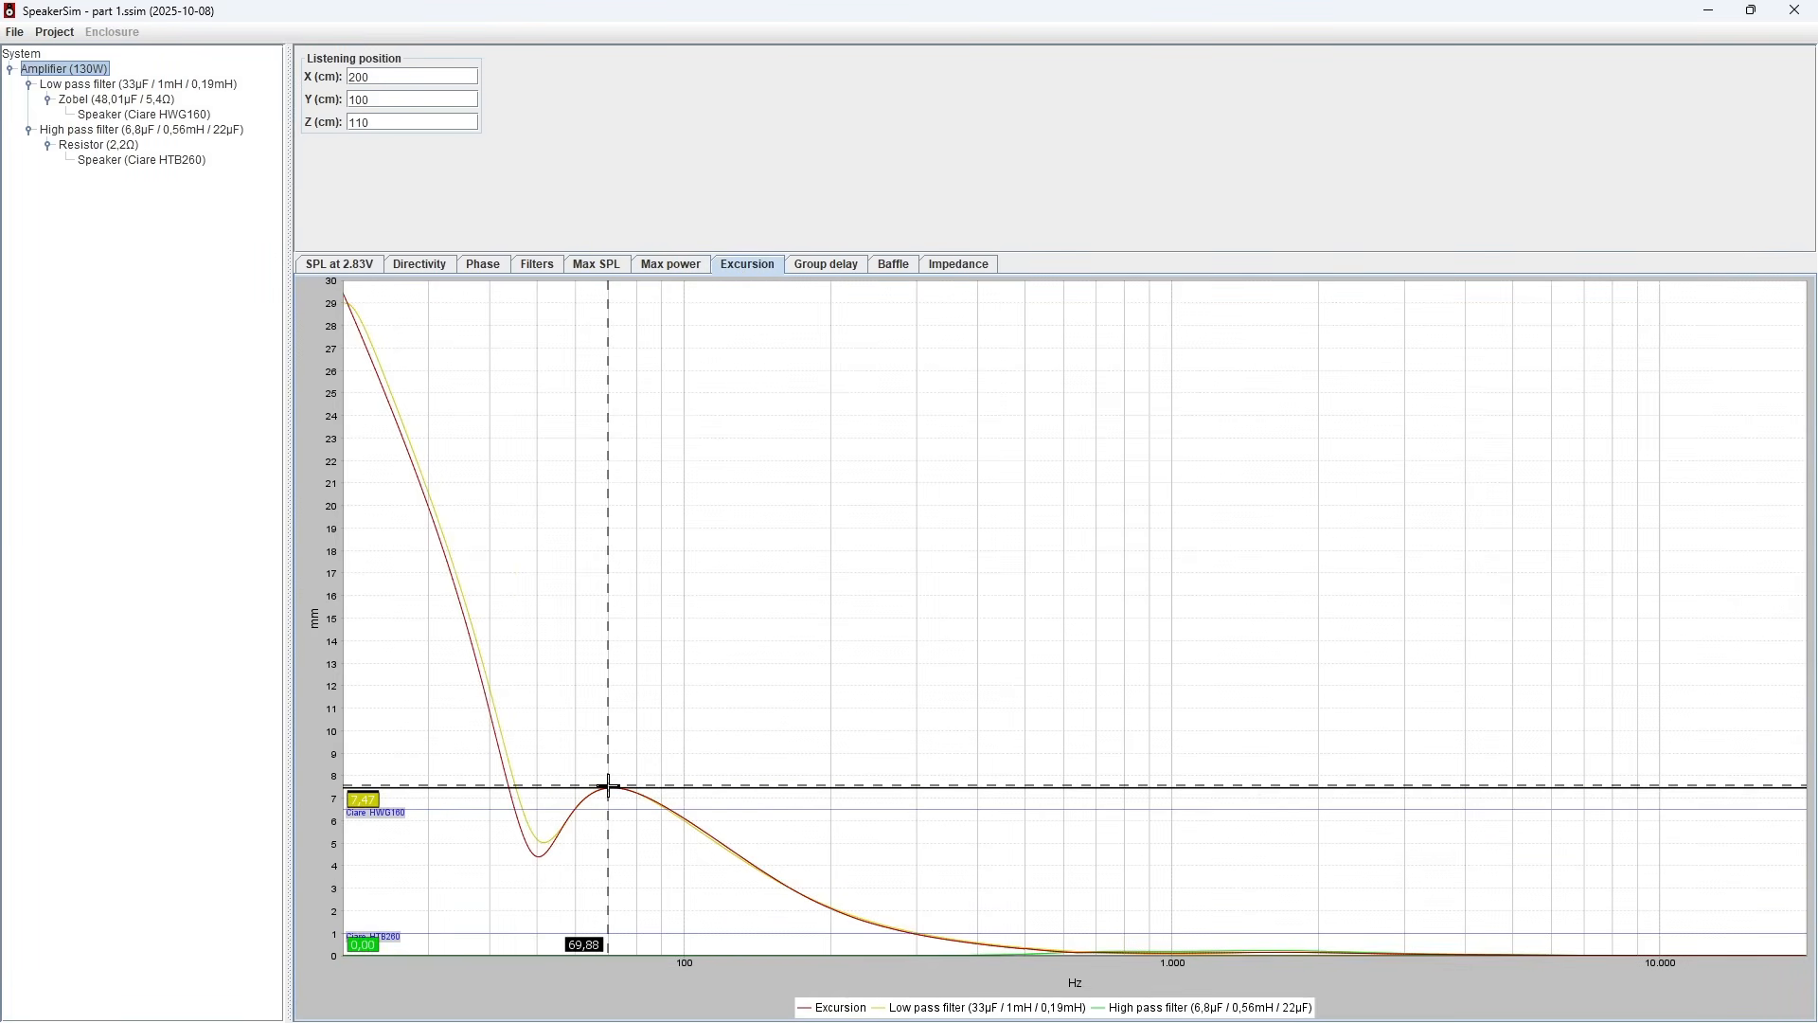
click(831, 267)
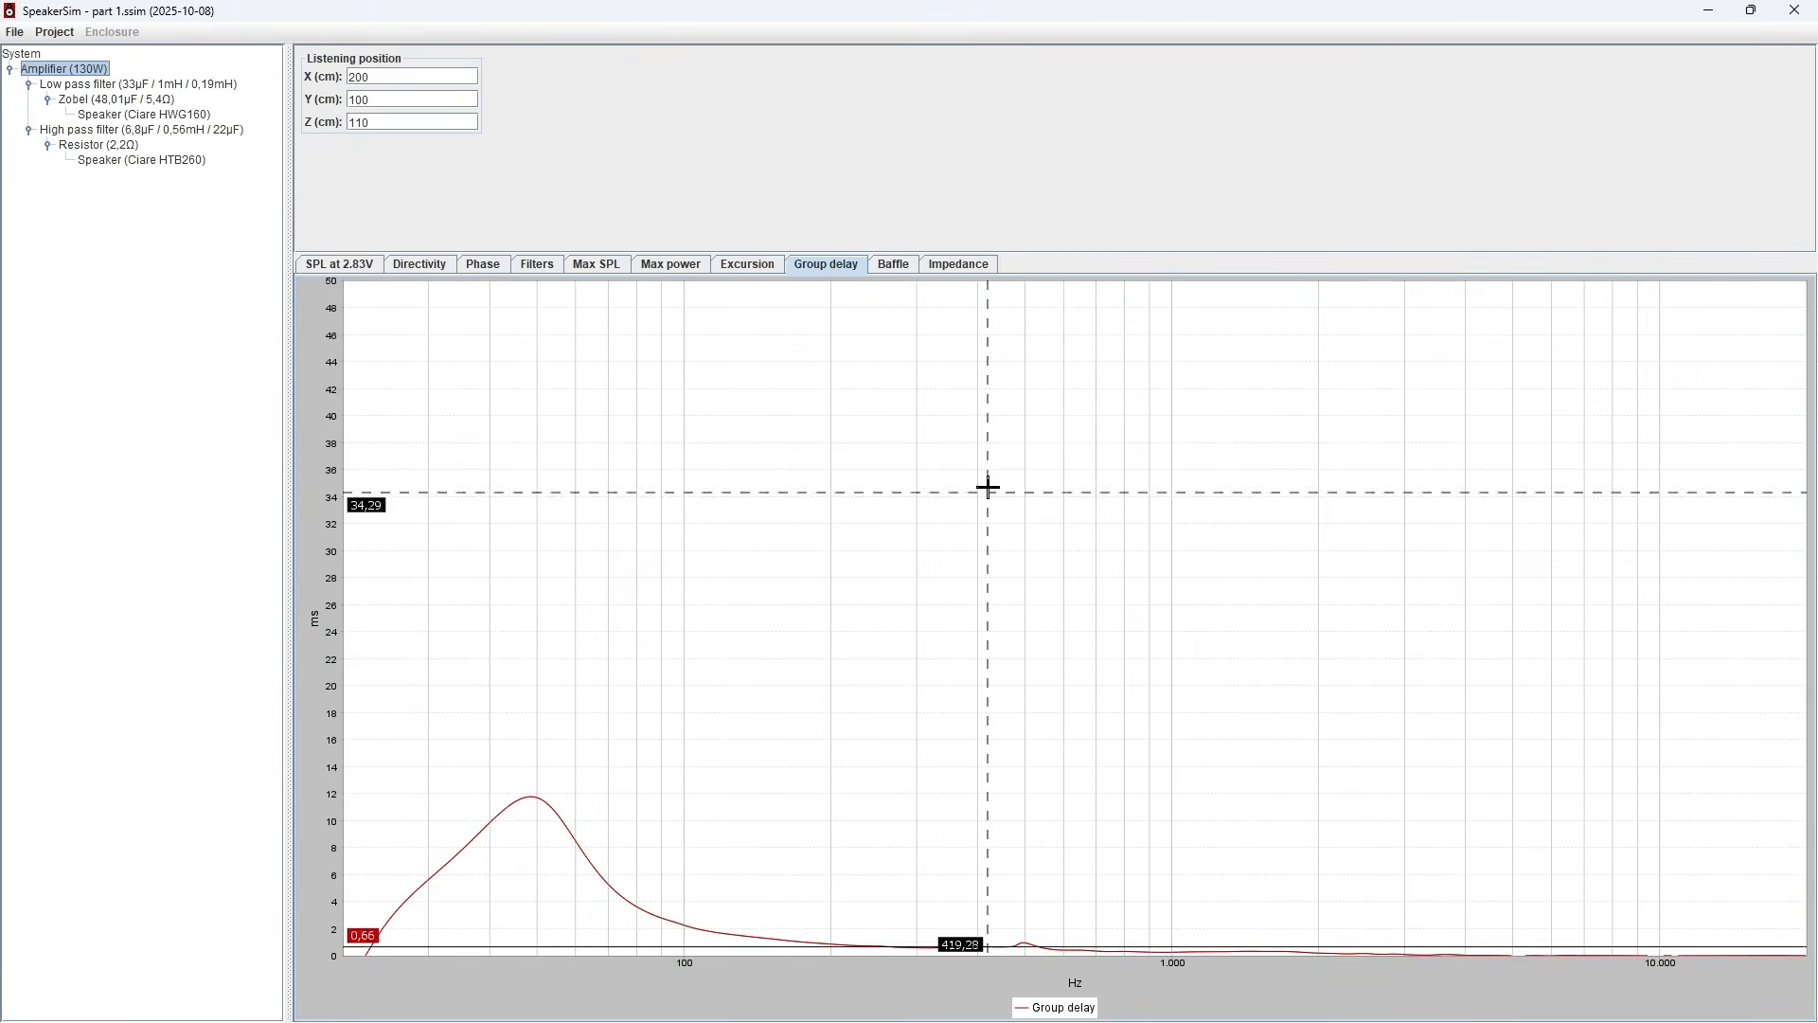
click(898, 270)
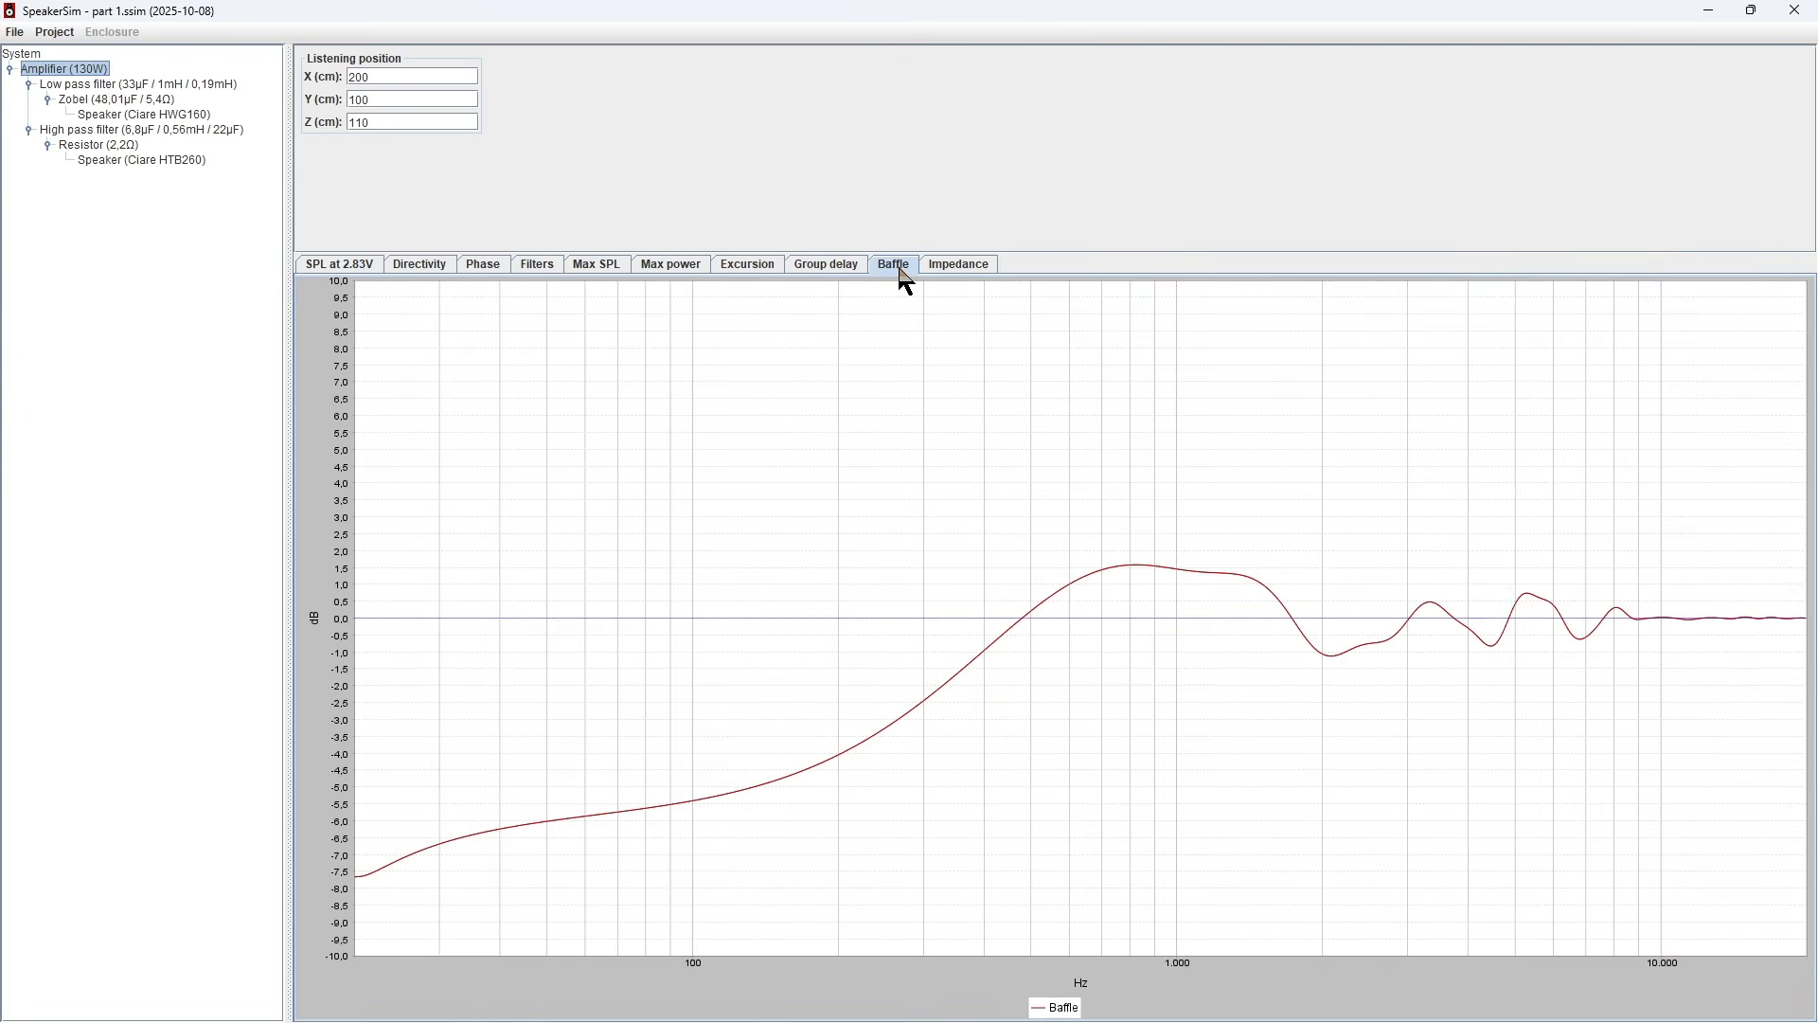
click(946, 268)
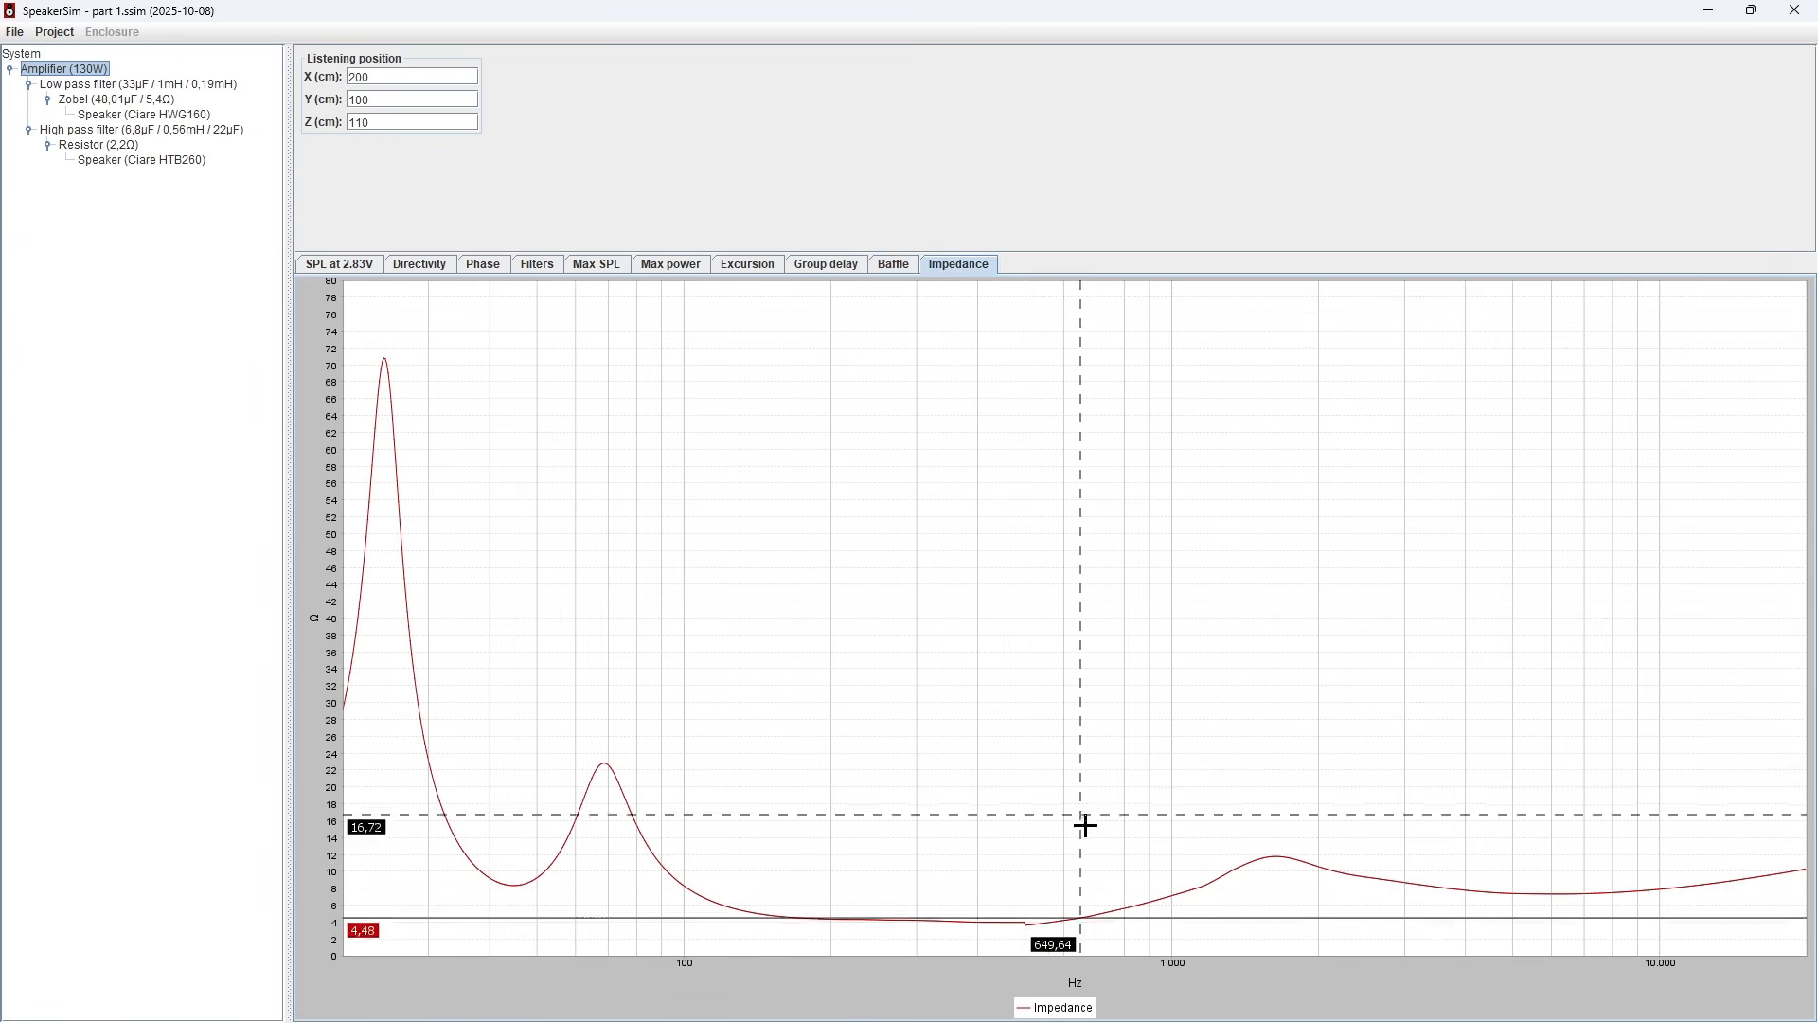